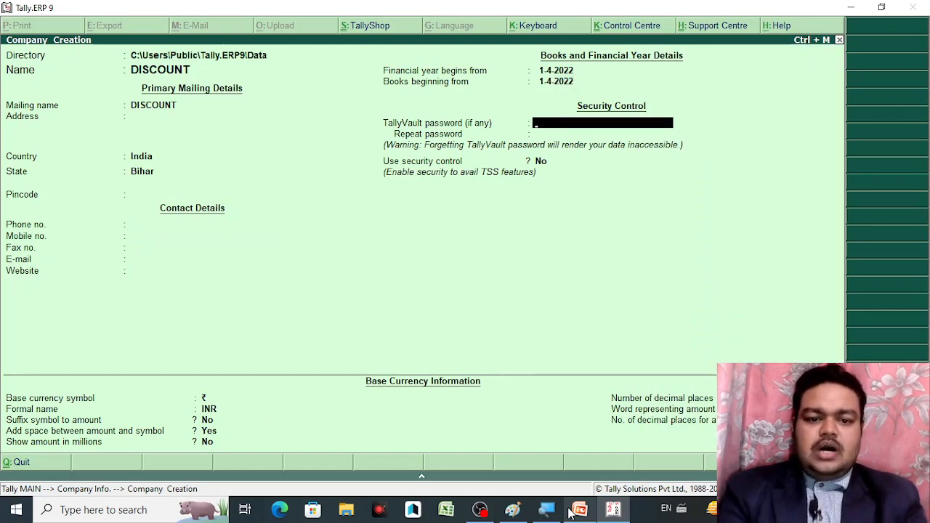
Leave the TallyVault password blank, set security control to No, keep INR and accept the DISCOUNT company
key("Return")
key("Return")
key("BackSpace")
key("BackSpace")
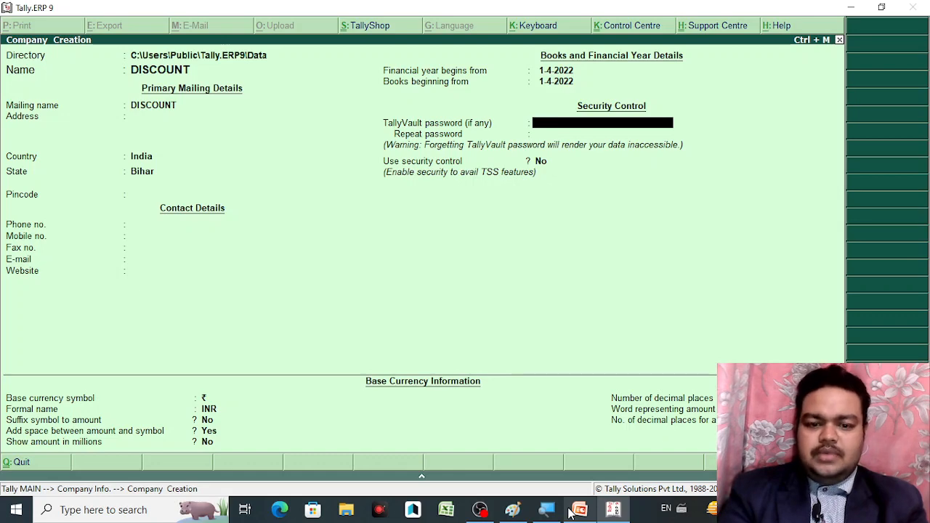
key("Return")
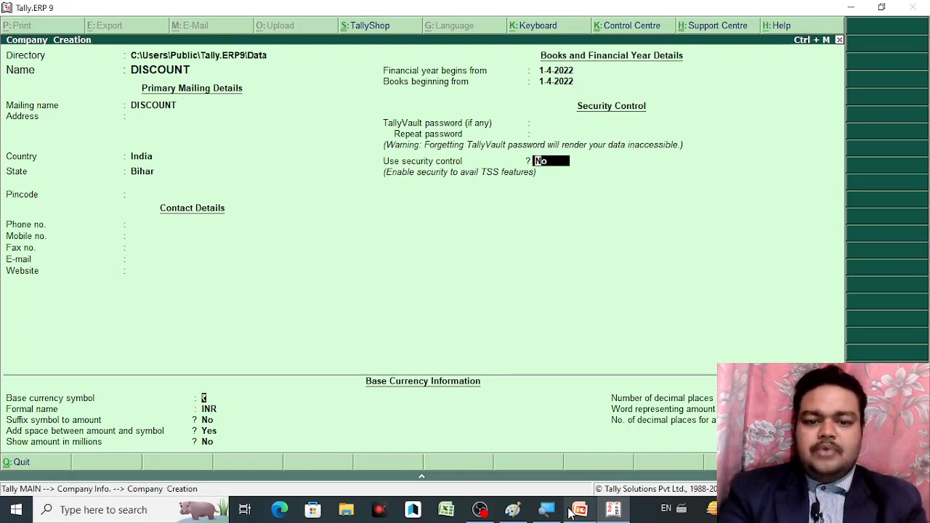
key("Return")
key("Return")
key("Return")
key("Return")
key("Return")
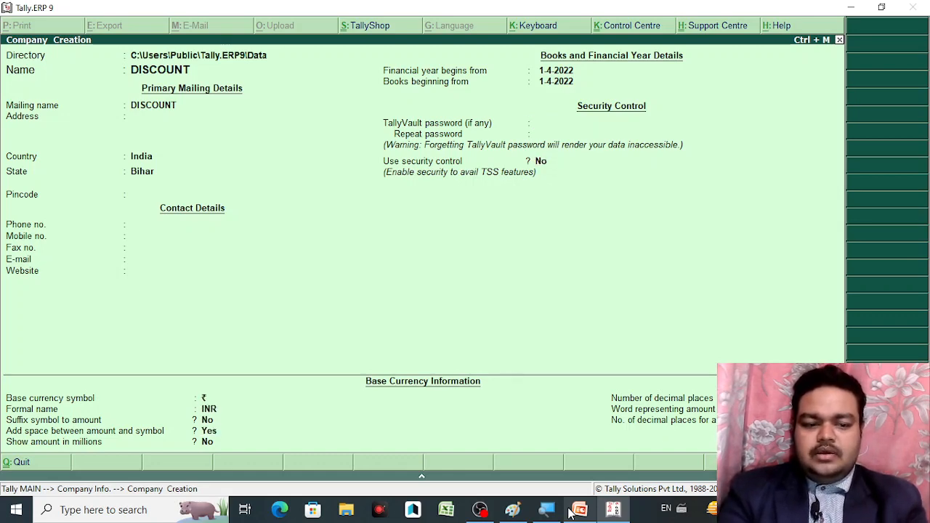
key("Return")
key("Return")
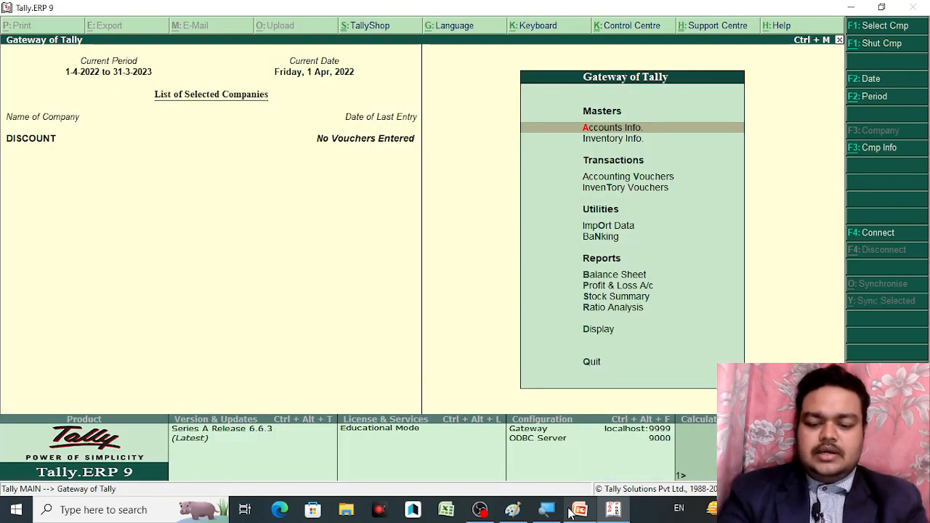
Go from Gateway of Tally to Accounts Info. > Ledgers > Create (single ledger)
key("Down")
key("Down")
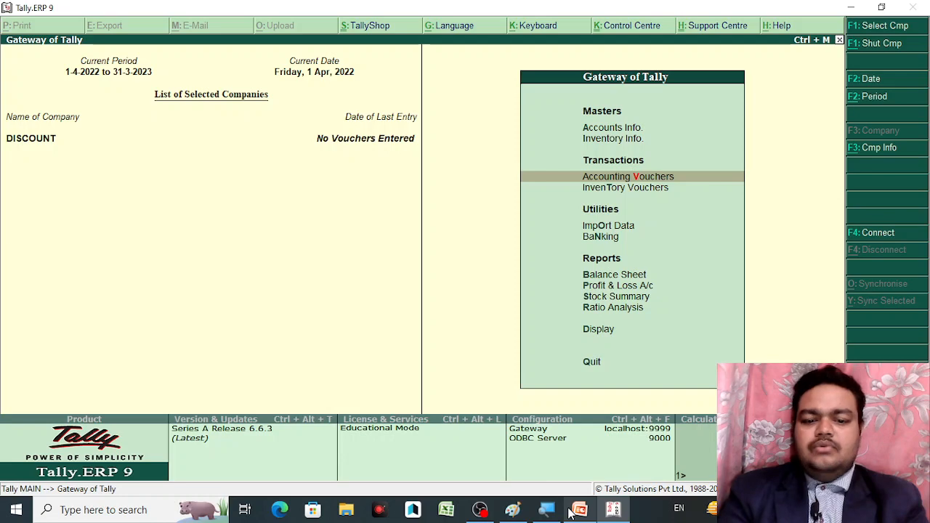
key("Up")
key("Up")
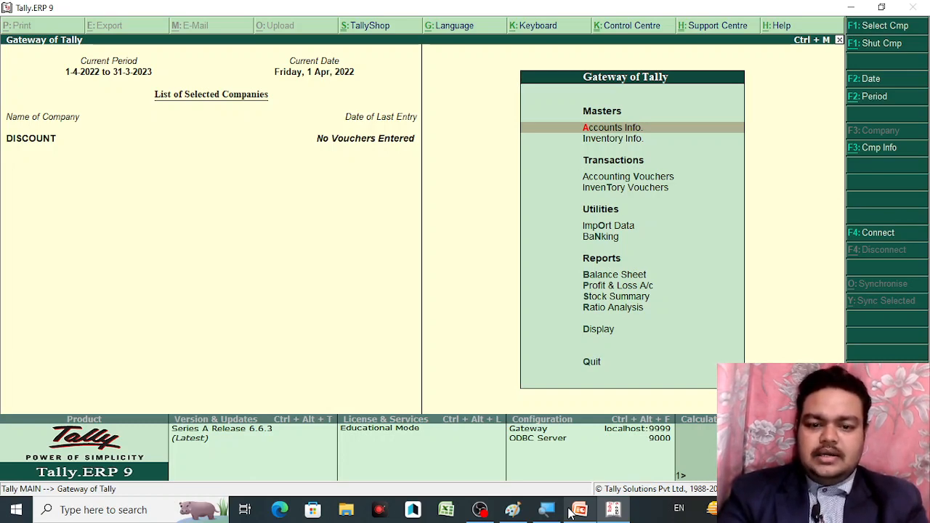
key("Down")
key("Up")
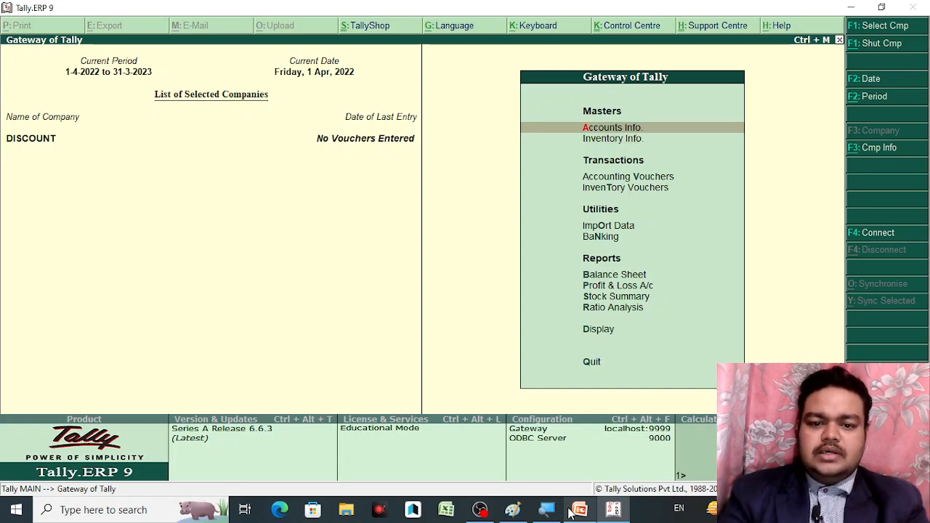
mouse_move(573, 511)
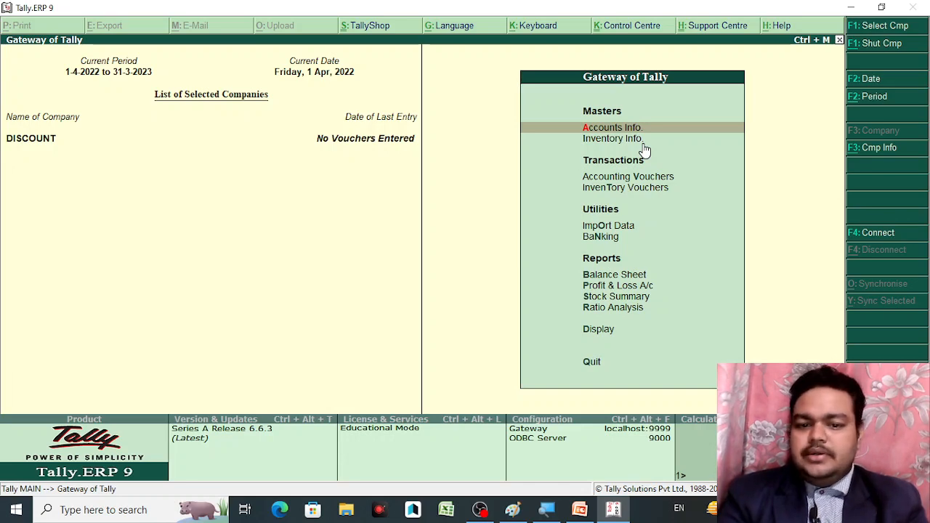
key("Return")
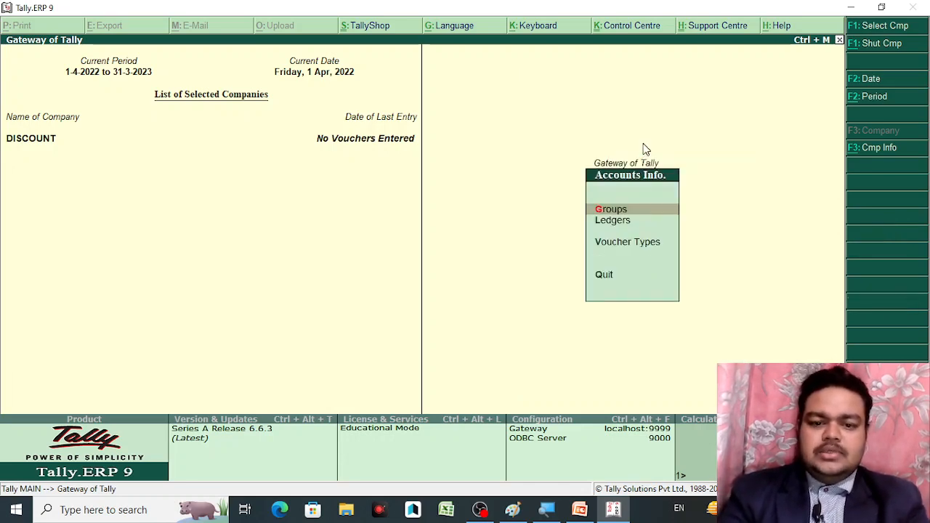
key("Down")
key("Return")
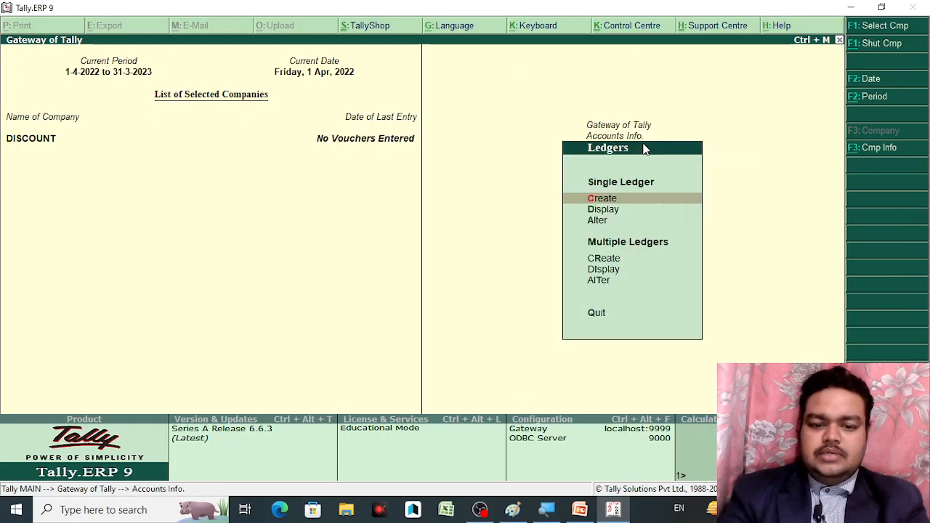
key("Return")
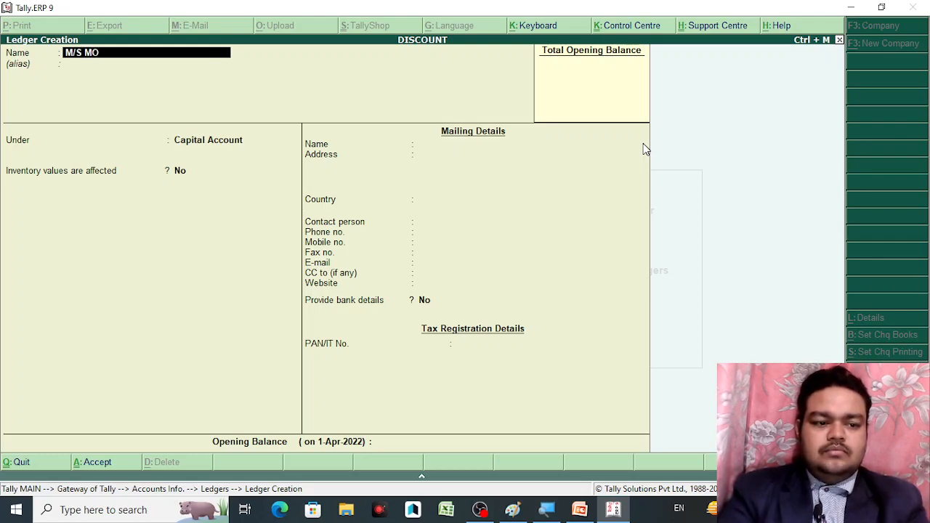
Create and save ledger M/S MOHAN TRADERS under Sundry Creditors
type("HAN TR")
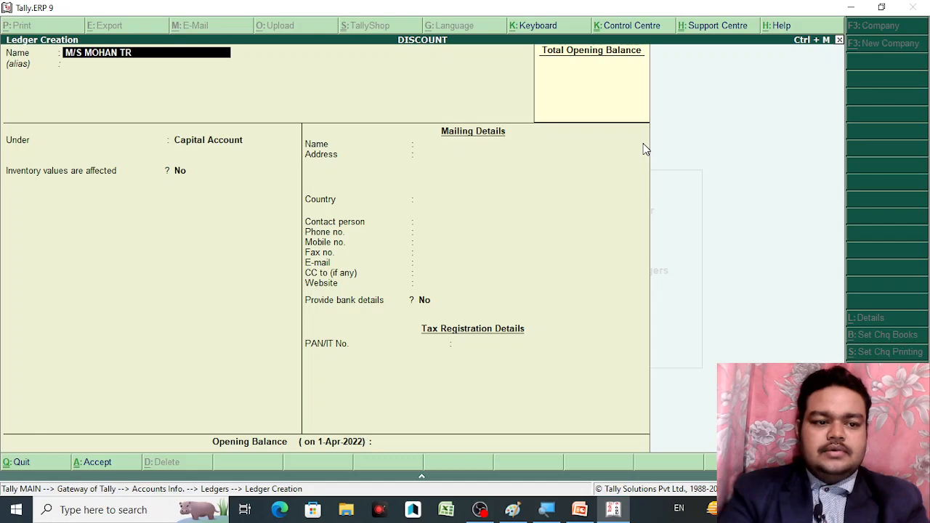
type("ADERS")
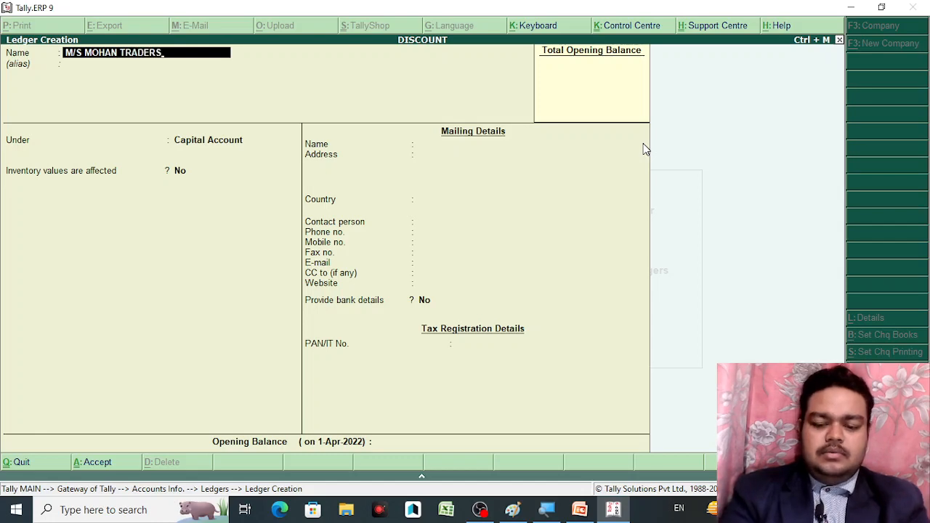
key("Return")
key("Return")
type("SUN")
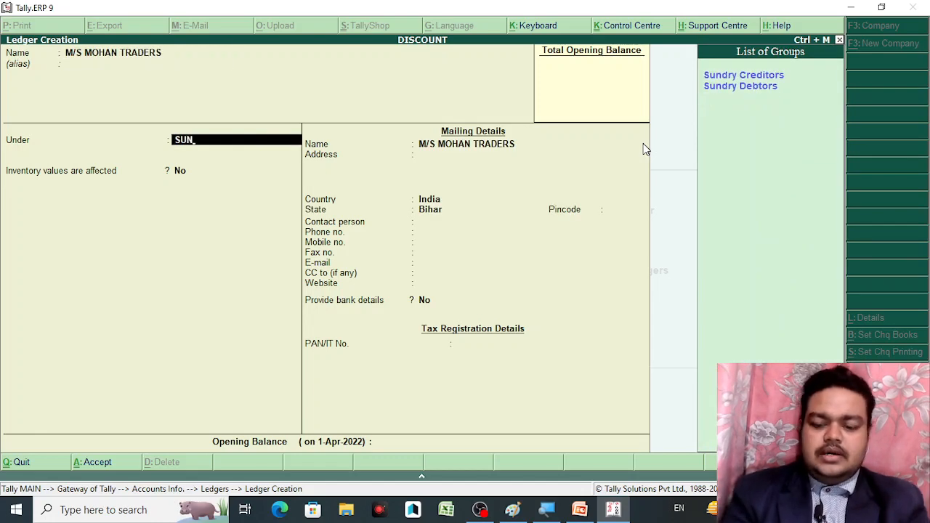
key("Return")
key("Return")
key("Return")
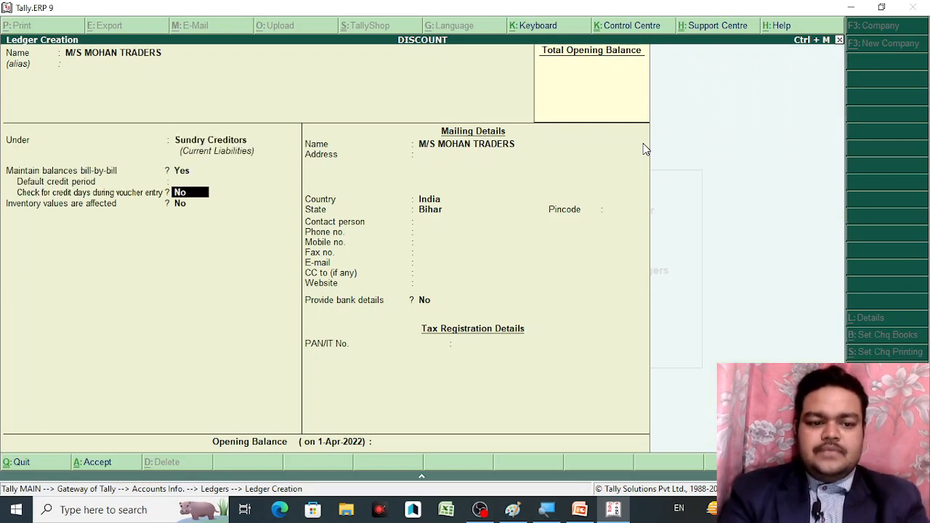
key("Return")
key("Return")
key("Return")
key("Return")
key("Return")
key("Return")
key("Return")
key("Return")
key("Return")
key("Return")
key("Return")
key("Return")
key("Return")
key("Return")
key("Return")
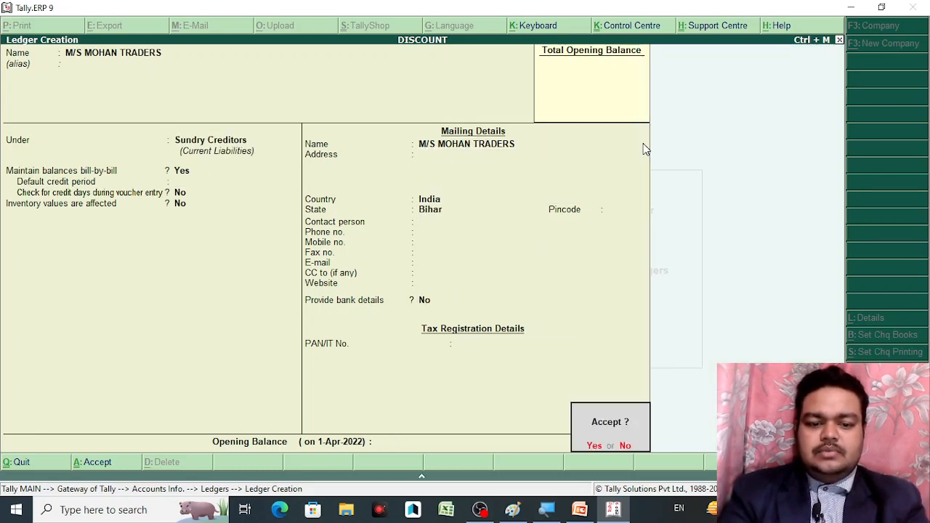
key("Return")
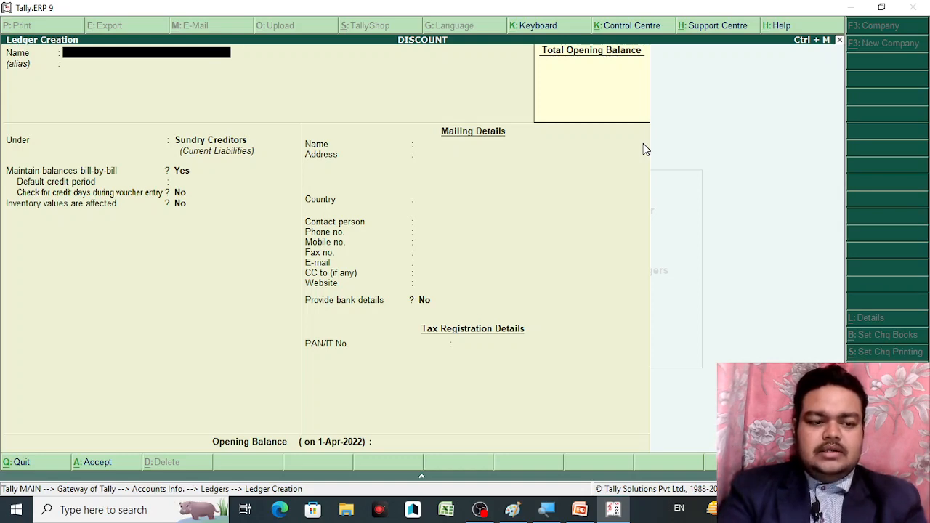
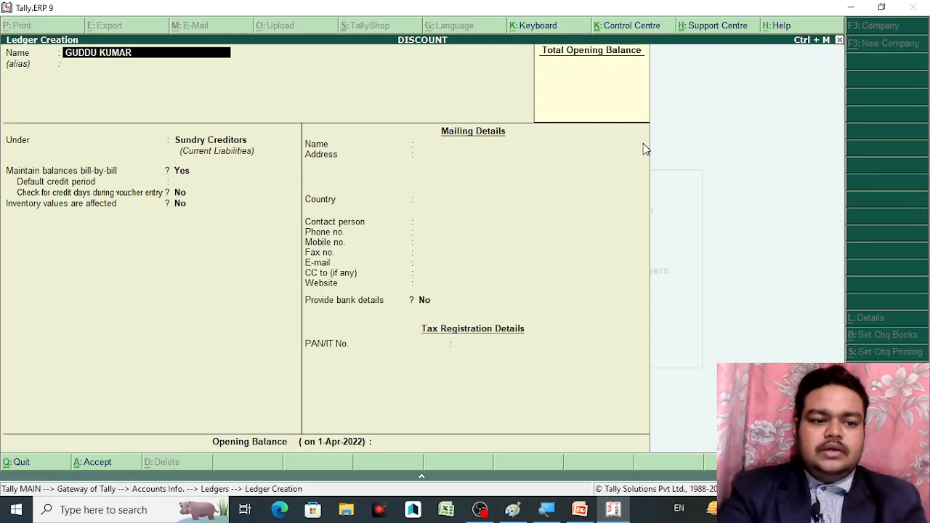
Create and save a ledger with the customer's name under Sundry Debtors
key("Return")
key("Return")
type("SUN")
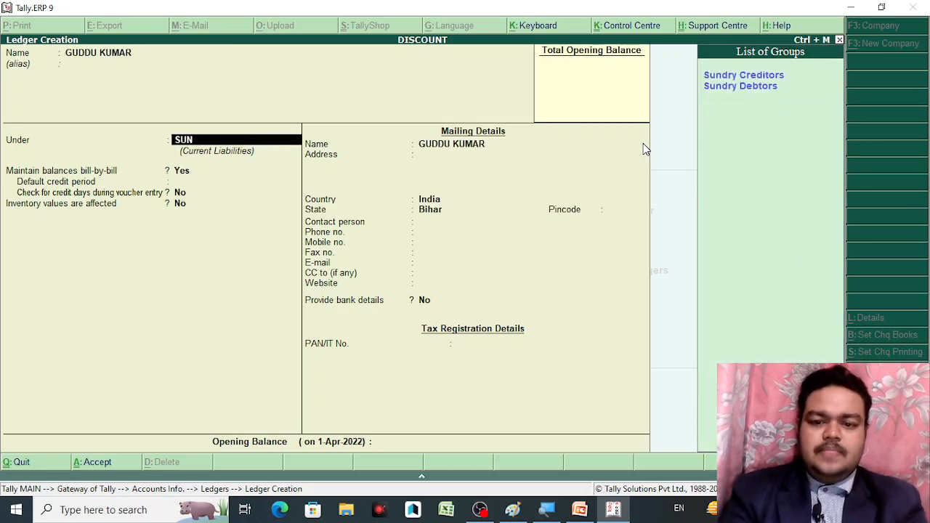
key("Down")
key("Return")
key("Return")
key("Return")
key("Return")
key("Return")
key("Return")
key("Return")
key("Return")
key("Return")
key("Return")
key("Return")
key("Return")
key("Return")
key("Return")
key("Return")
key("Return")
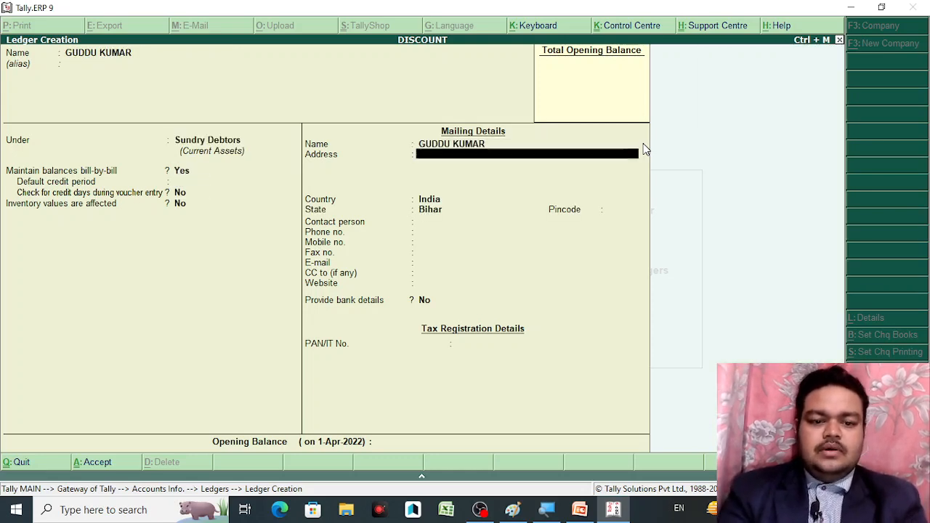
key("Return")
key("Return")
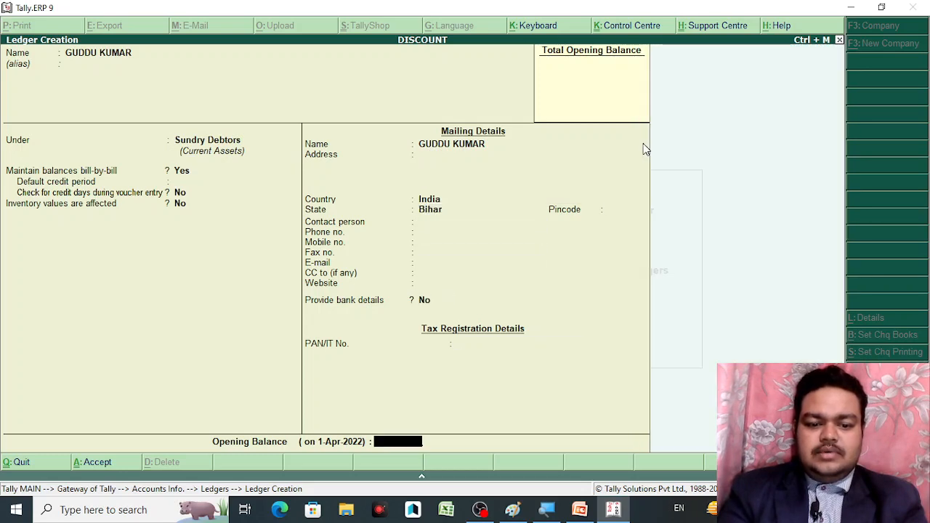
key("Return")
key("Return")
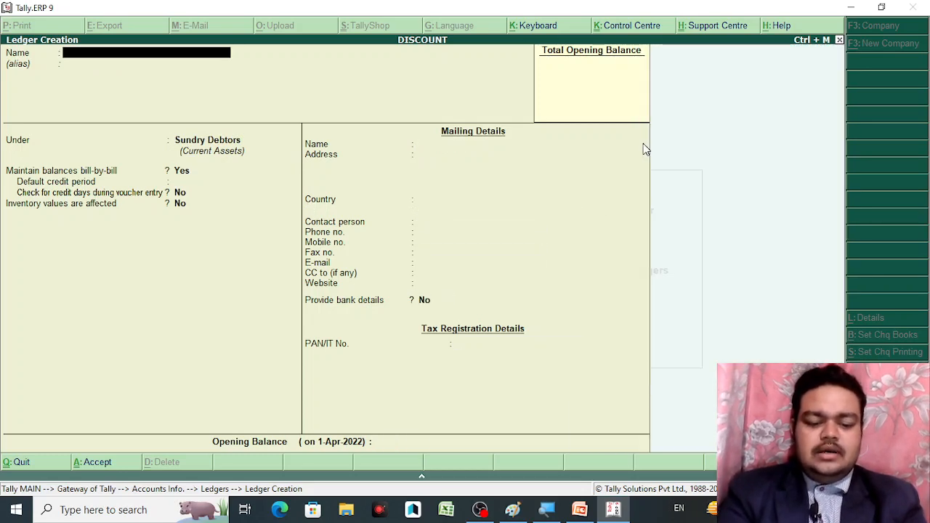
Create and save ledger DISCOUNT GIVEN under Indirect Expenses
type("DISCO")
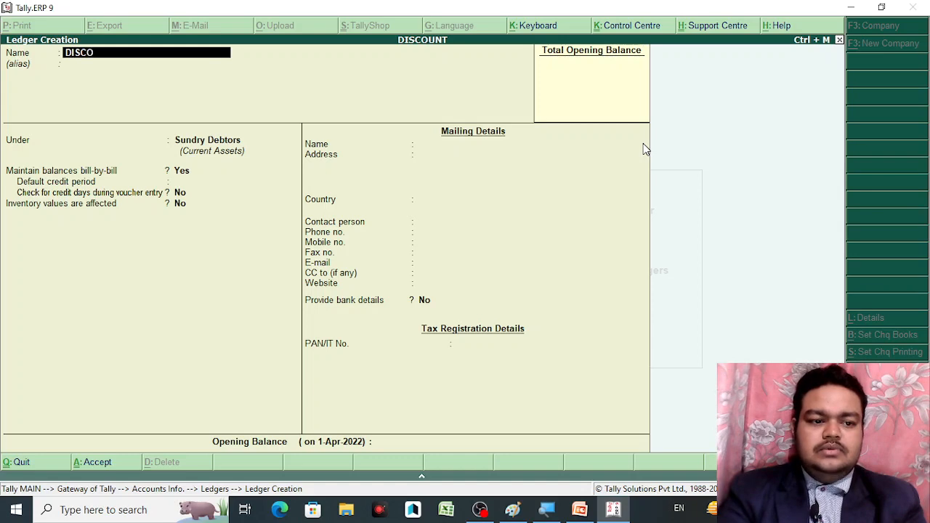
type("UNT GIVE")
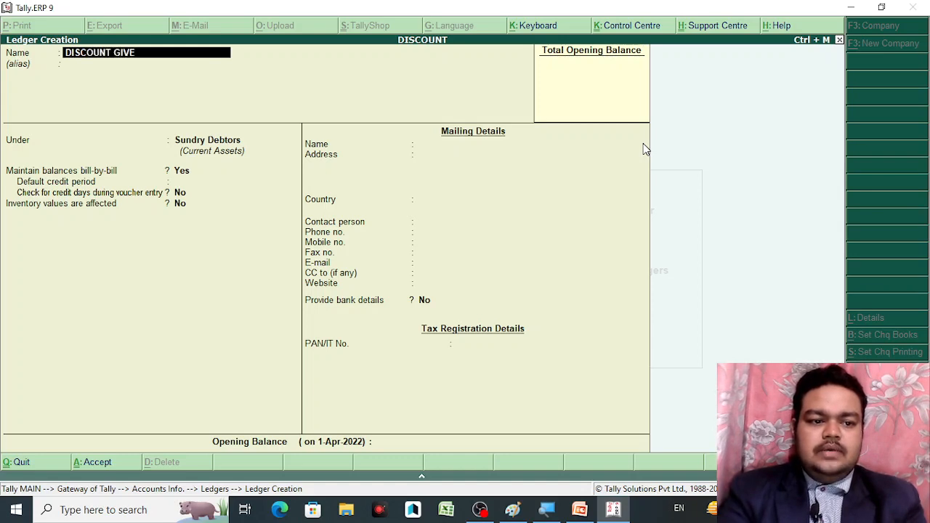
type("N")
key("Return")
key("Return")
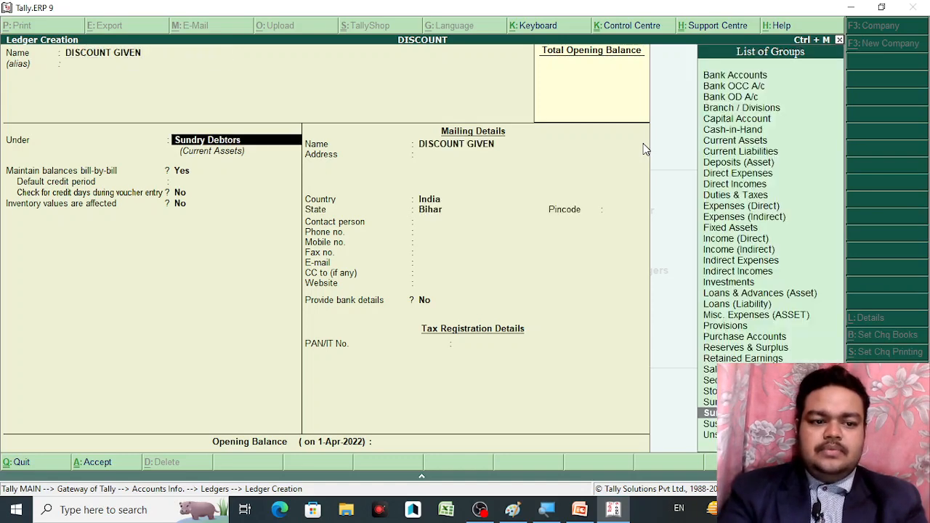
type("IN")
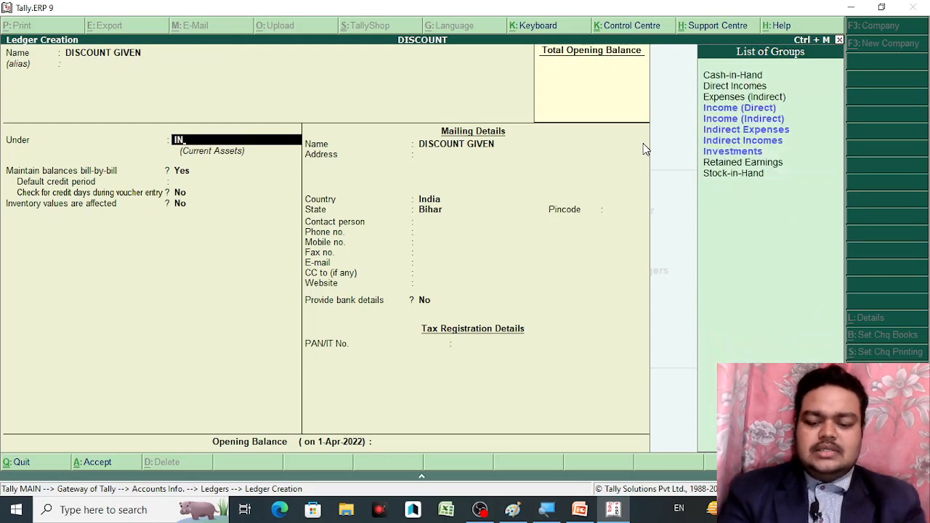
key("Down")
key("Down")
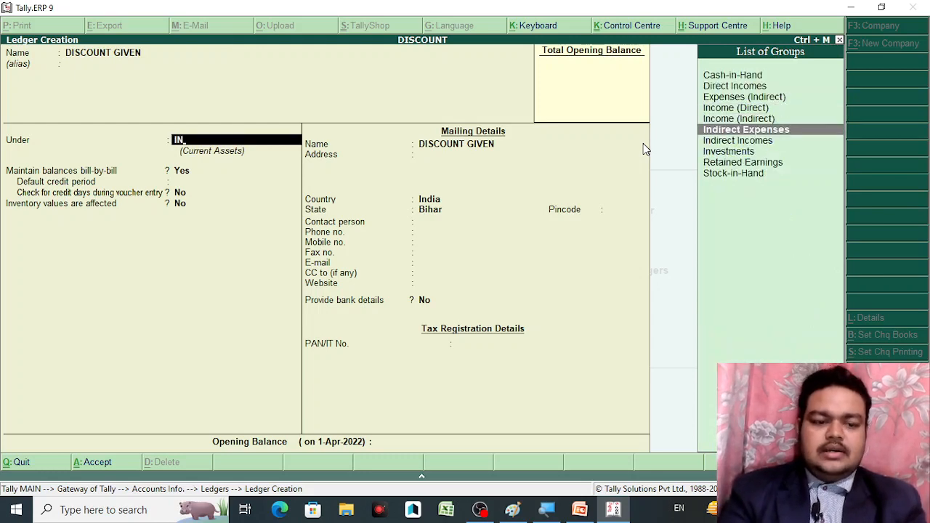
key("Return")
key("Return")
key("Return")
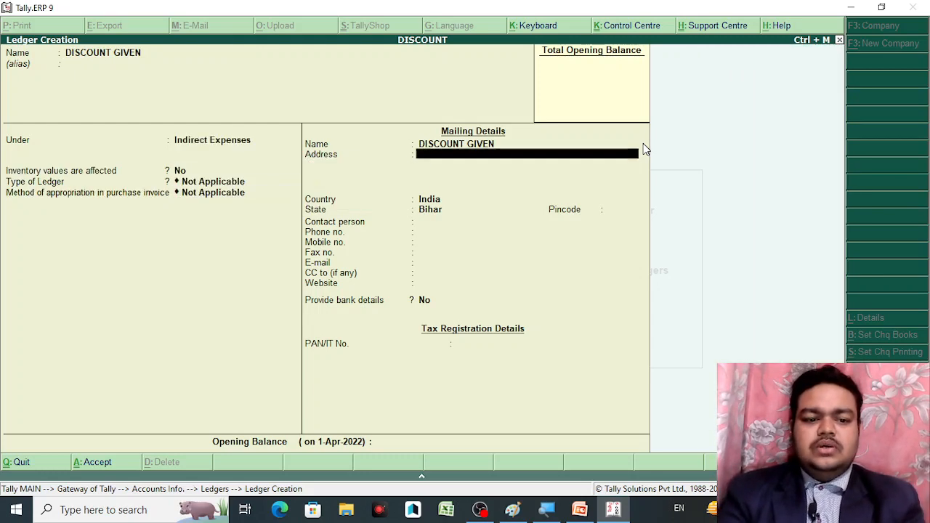
key("Return")
key("Return")
key("Return")
key("Return")
key("Return")
key("Return")
key("Return")
key("Return")
key("Return")
key("Return")
key("Return")
key("Return")
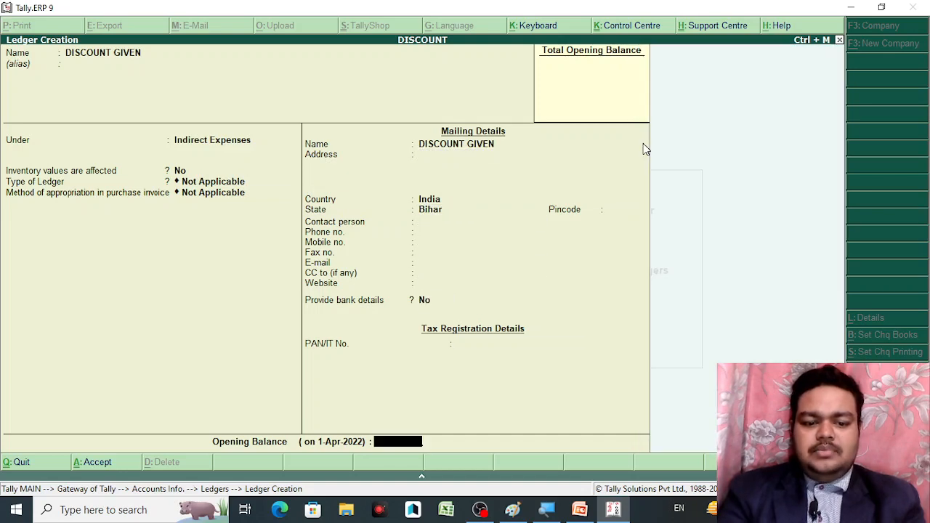
key("Return")
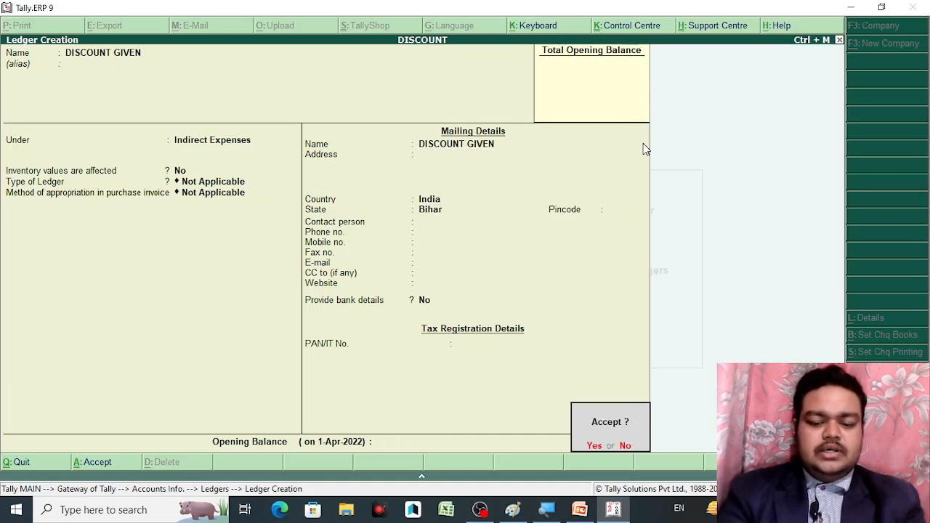
key("Return")
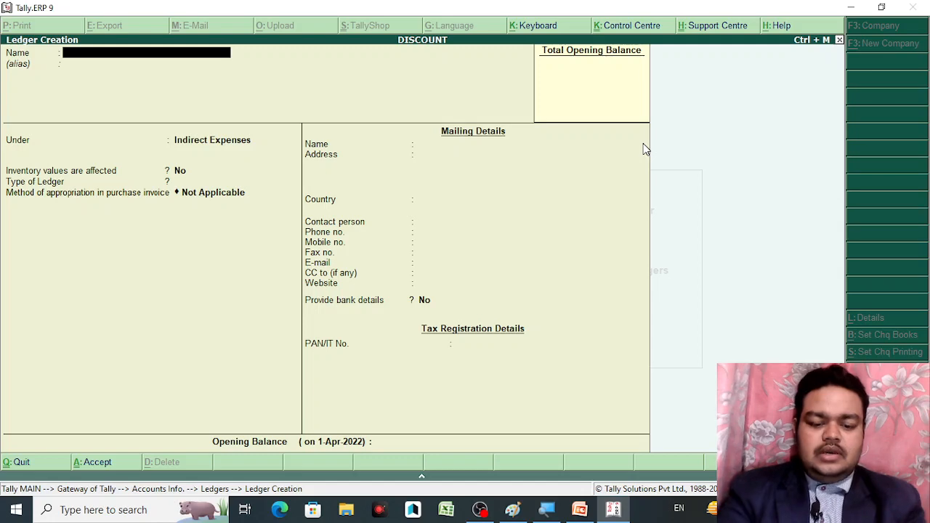
Create and save ledger DISCOUNT ALLOWED under Indirect Incomes
type("DISCO")
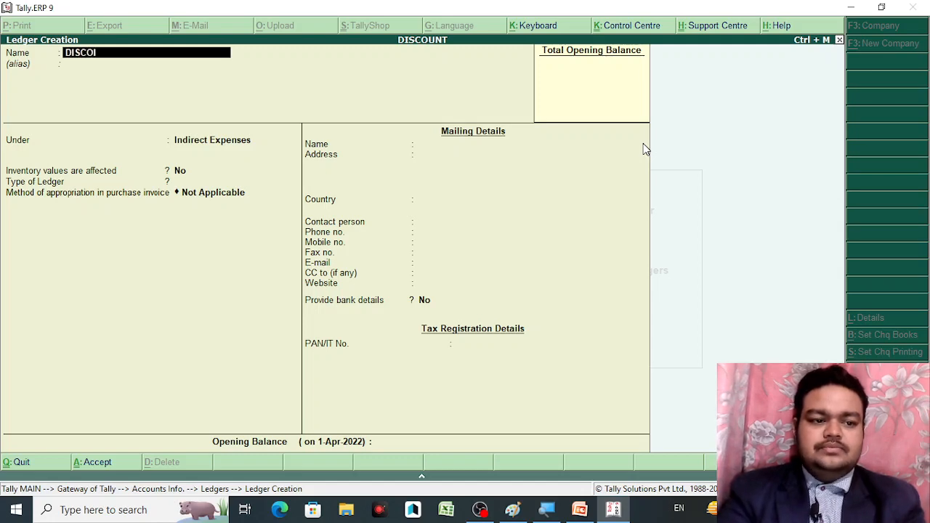
type("UNT AL")
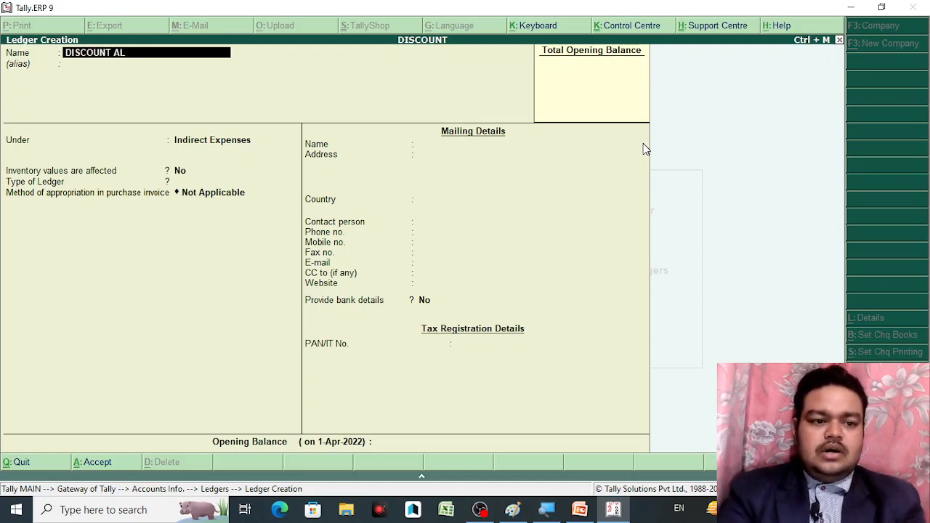
type("LOWEWD")
key("BackSpace")
key("BackSpace")
key("BackSpace")
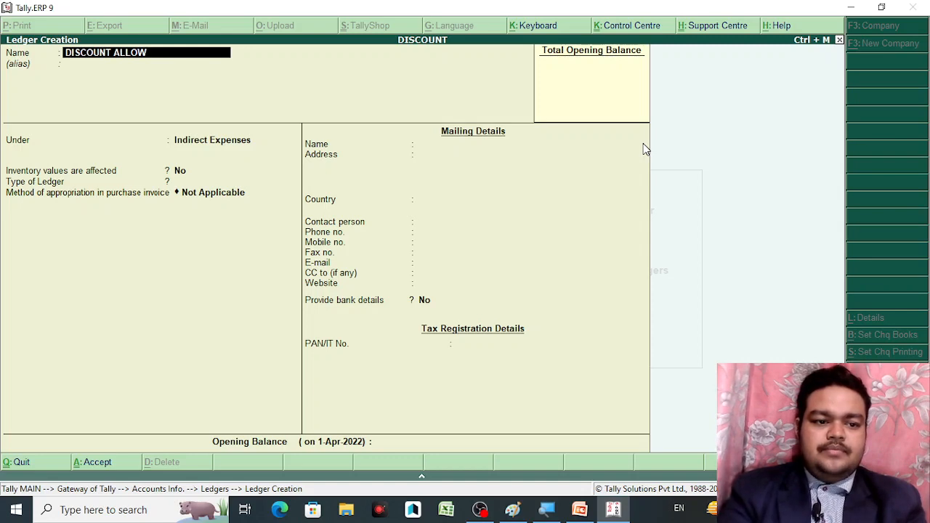
key("Return")
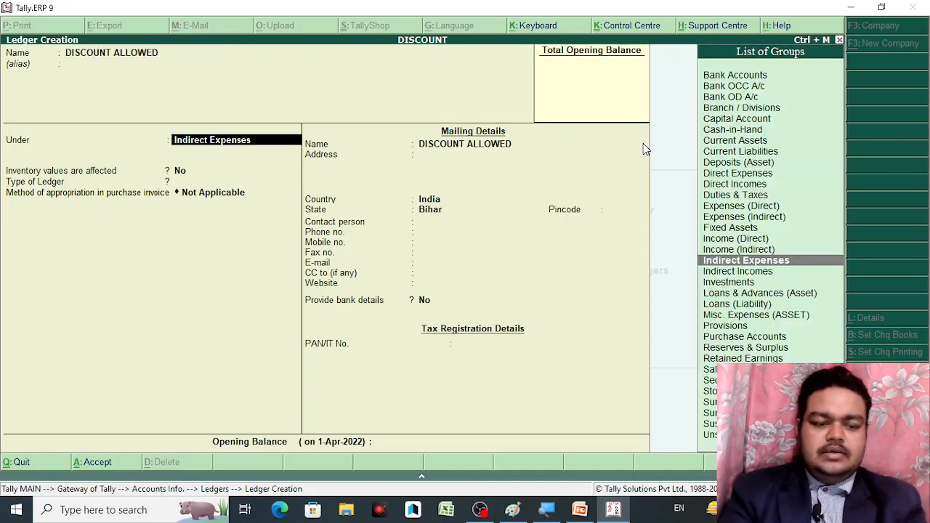
type("SU")
key("Down")
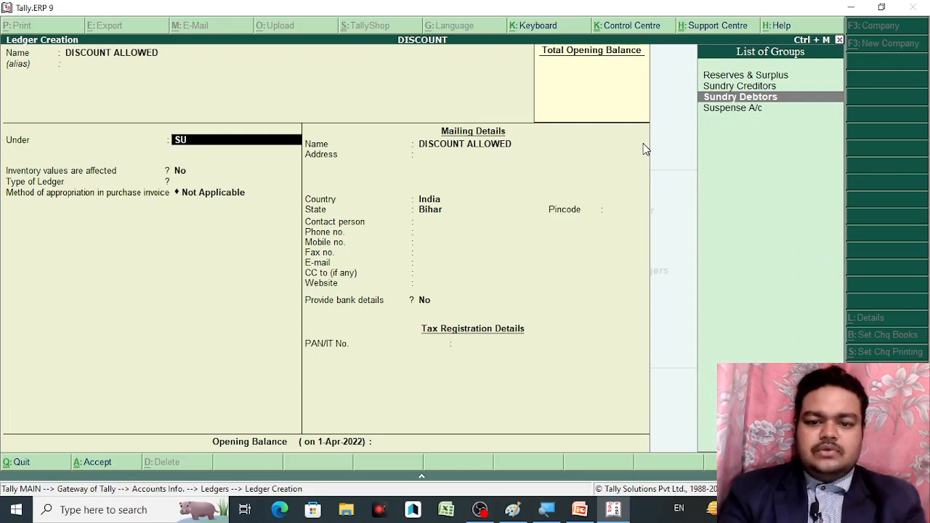
key("i")
key("BackSpace")
key("BackSpace")
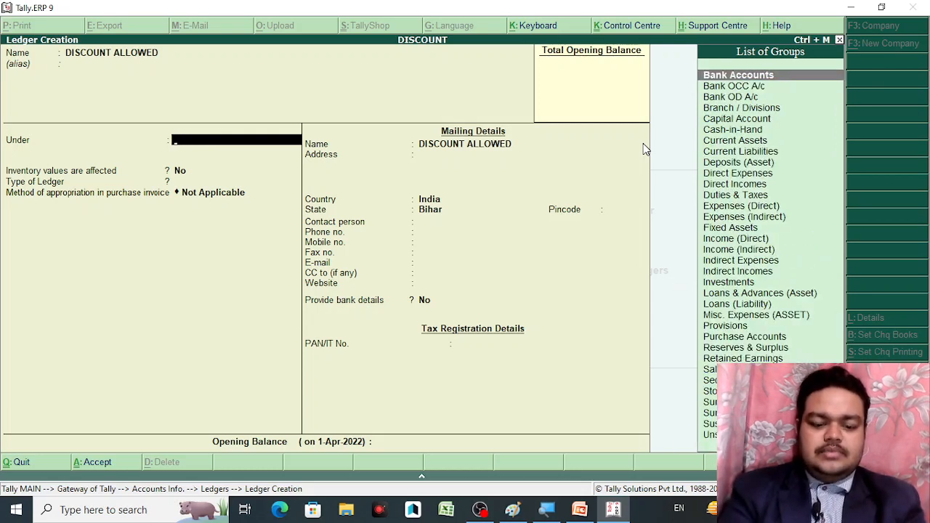
type("IND")
key("Down")
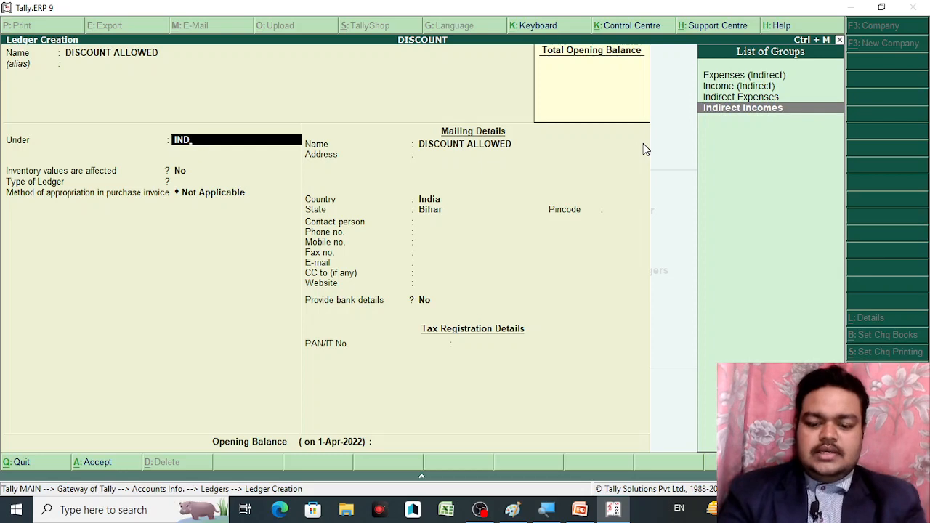
key("Return")
key("Return")
key("Return")
key("Return")
key("Return")
key("Return")
key("Return")
key("Return")
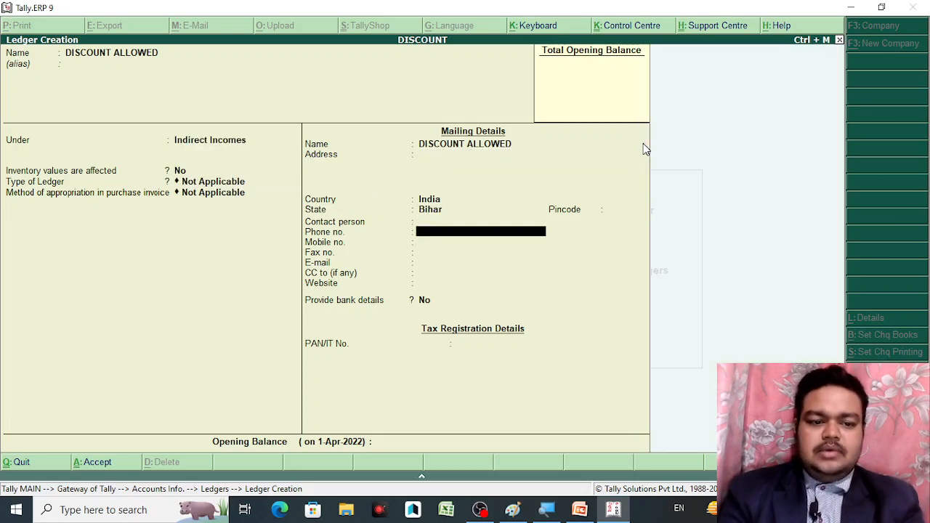
key("Return")
key("Return")
key("Return")
key("Return")
key("Return")
key("Return")
key("Return")
key("Return")
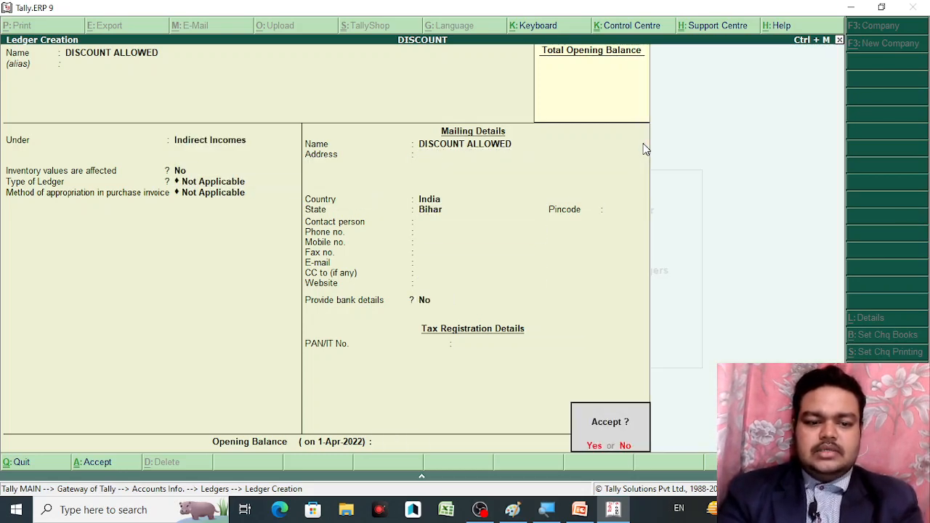
key("Return")
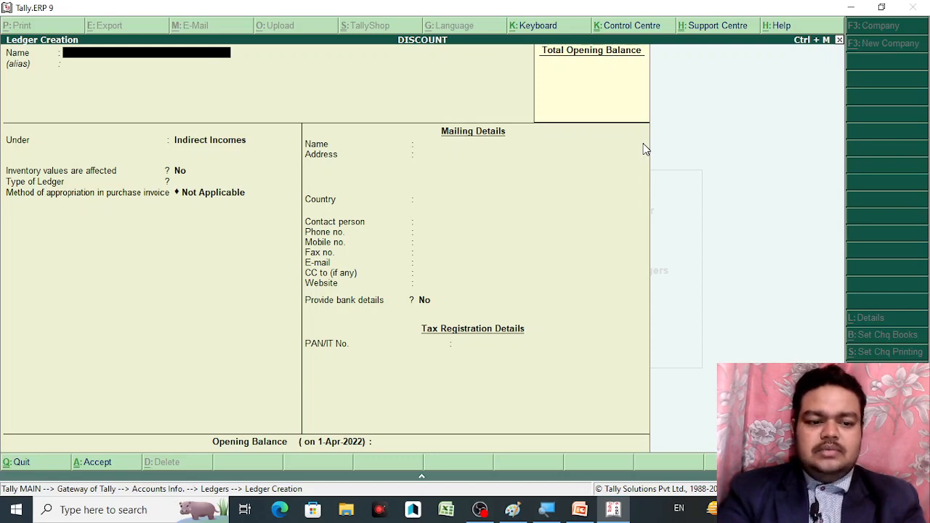
Create ledger PURCHASE A/C under Purchase Accounts
type("P")
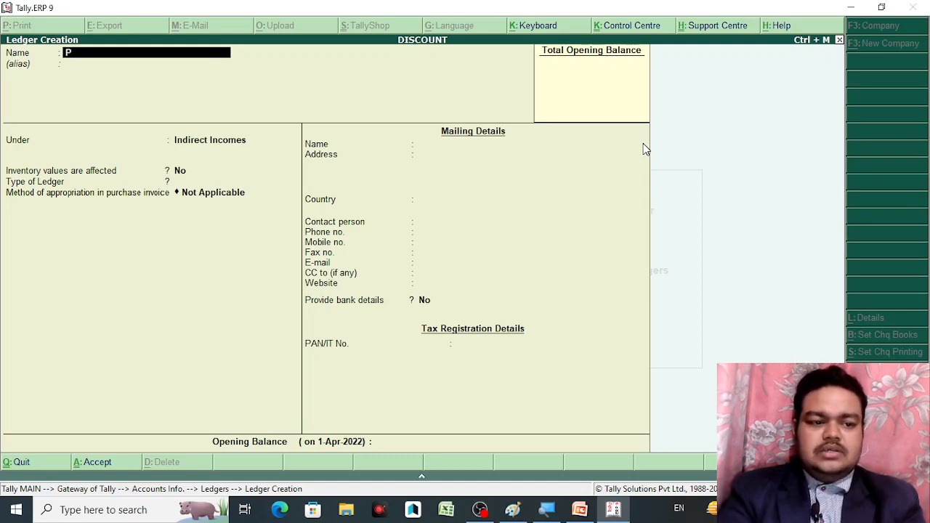
type("URCHASSE")
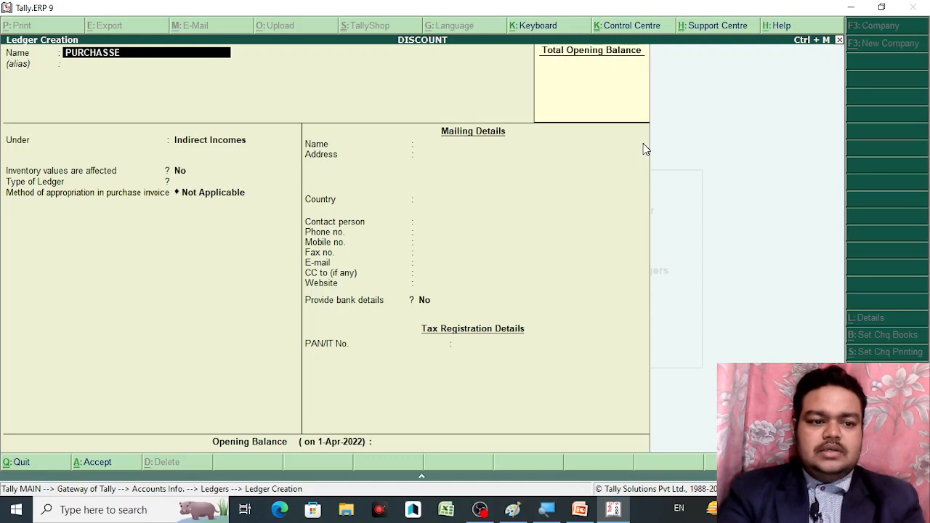
key("BackSpace")
key("BackSpace")
type("E A/")
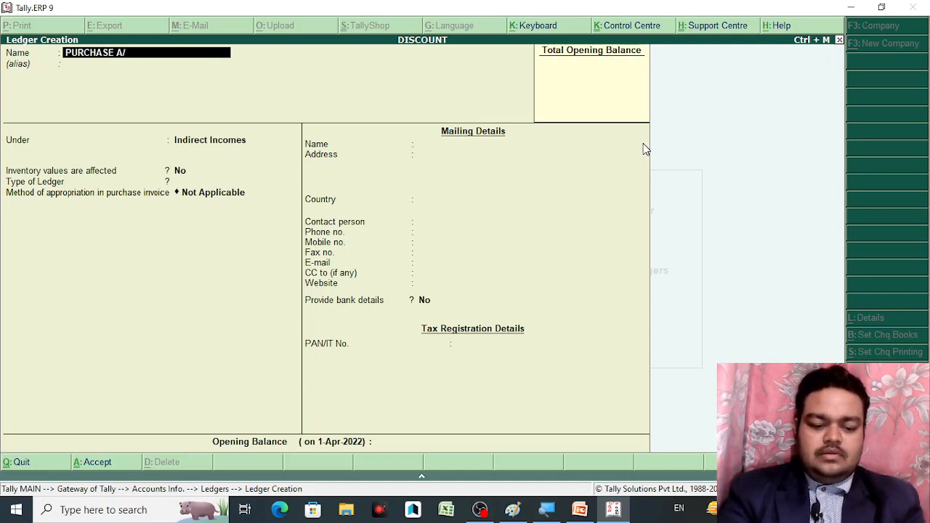
type("C")
key("Return")
key("Return")
key("Return")
key("BackSpace")
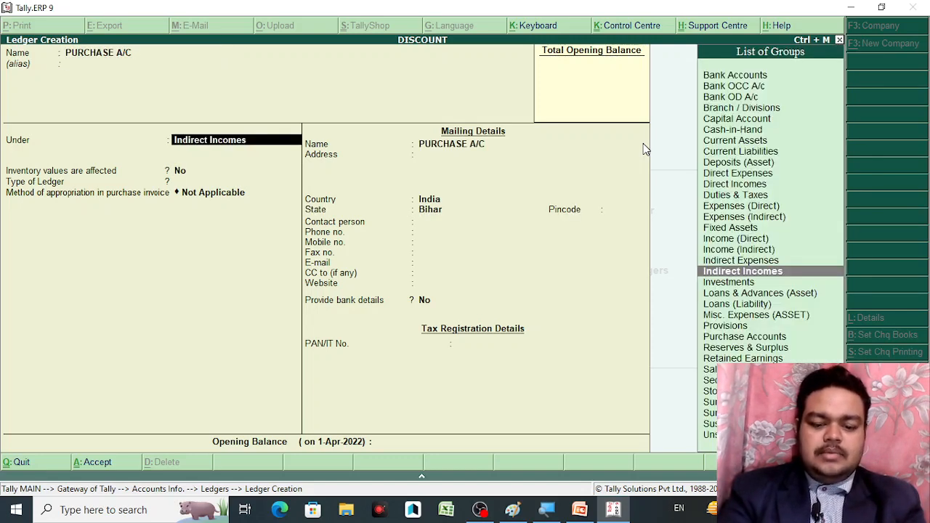
type("pu")
key("Return")
key("Return")
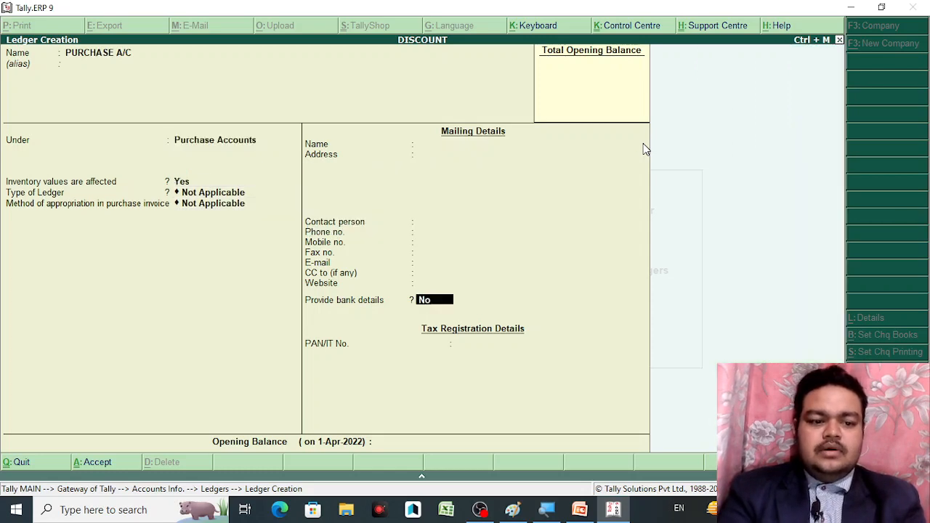
key("Return")
key("Return")
Create ledger SALES A/C under Sales Accounts
type("SA")
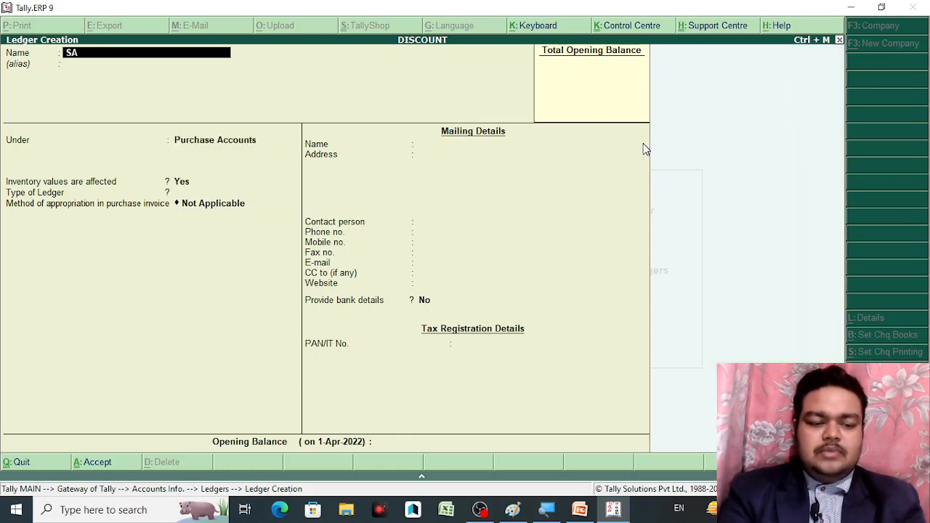
type("LES A/C")
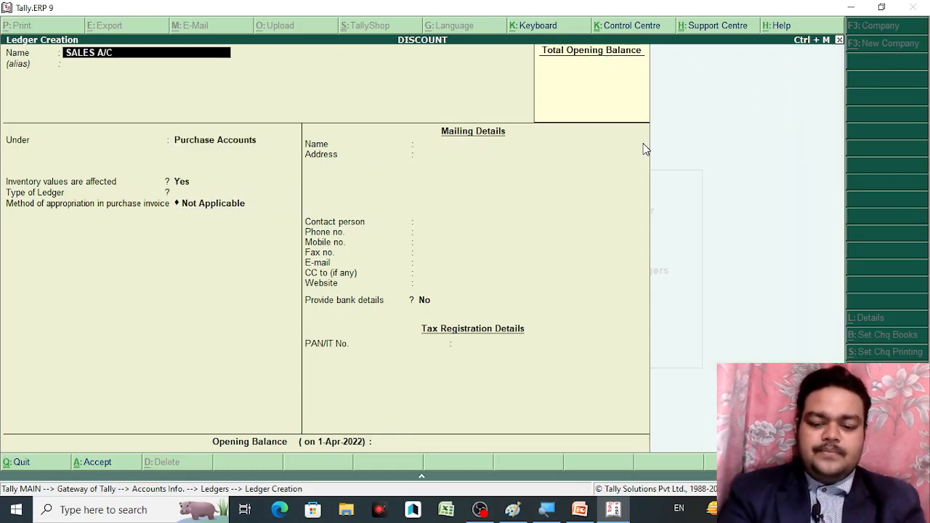
key("Return")
key("Return")
key("Return")
key("BackSpace")
type("SA")
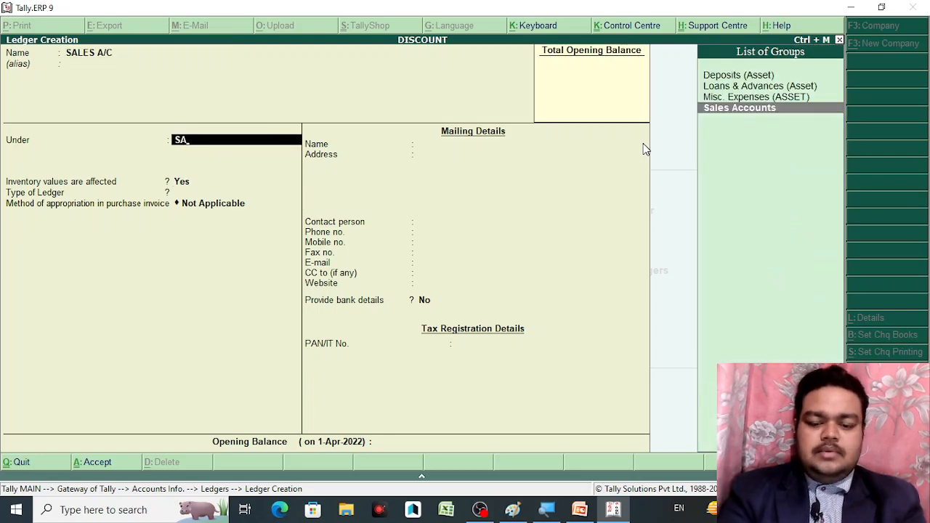
key("Return")
key("Return")
key("Return")
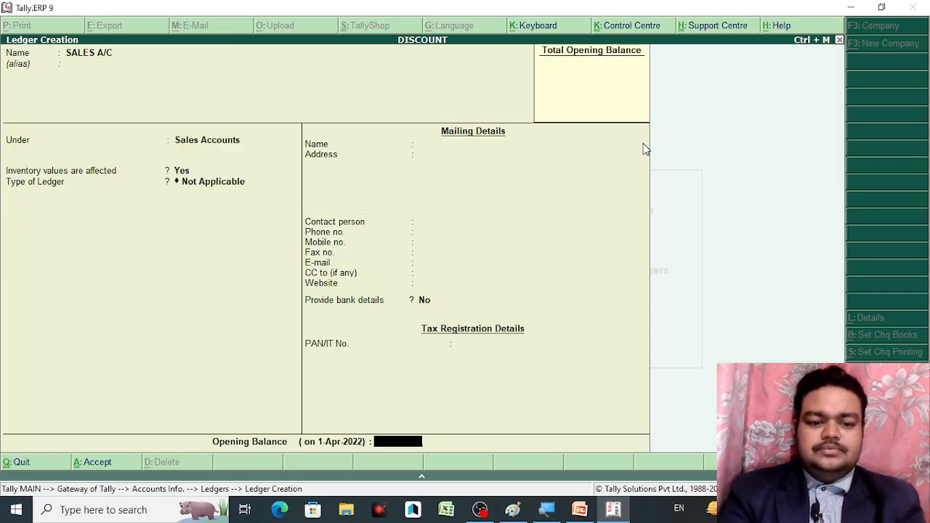
key("Return")
key("Return")
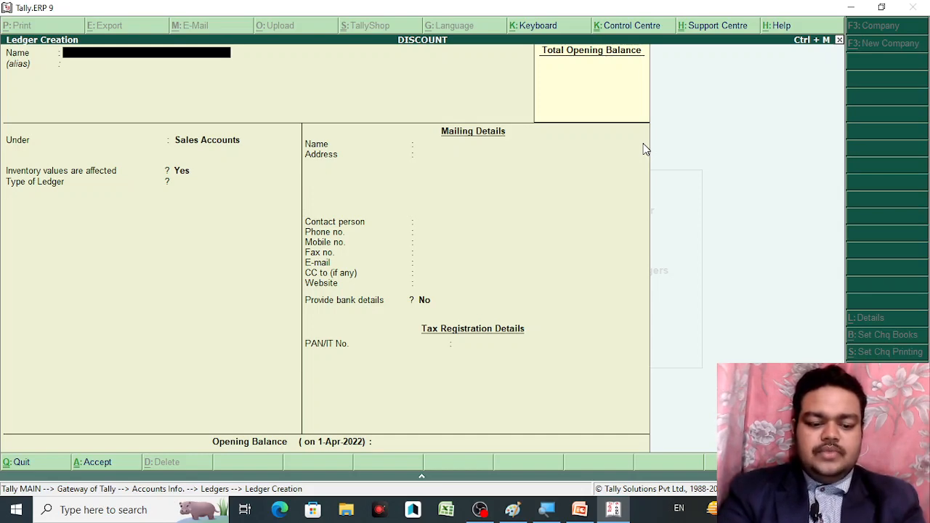
Create and save ledger ROUND OFF under Indirect Expenses, then exit Ledger Creation
type("ROUND OFF")
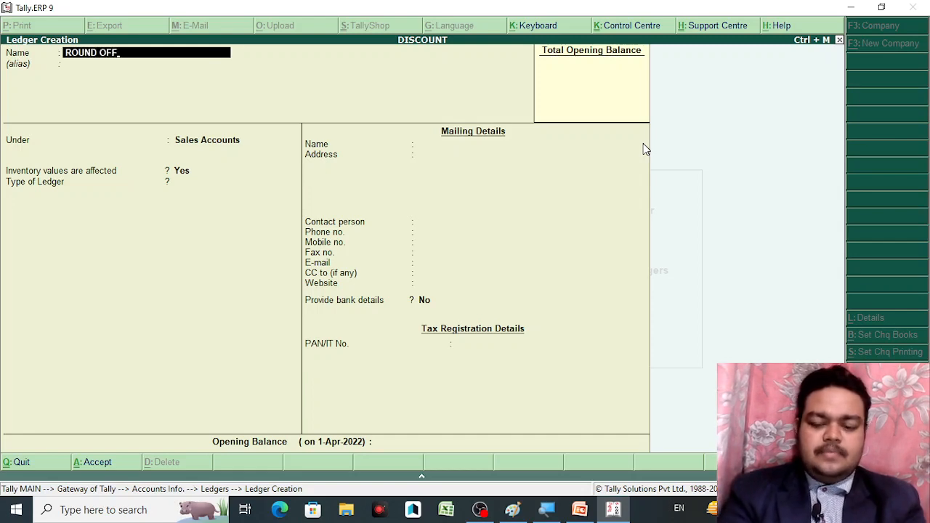
key("Return")
type("IND")
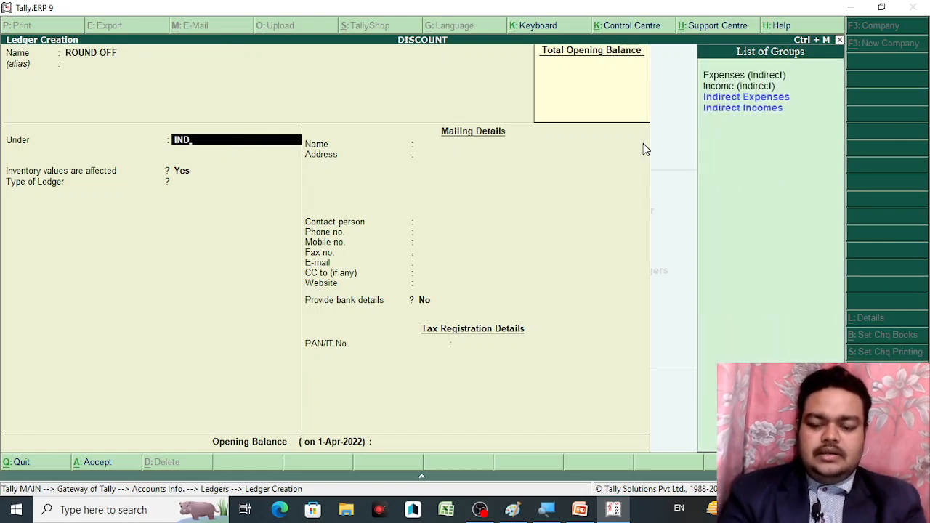
key("Return")
key("Return")
key("Return")
key("Return")
key("Return")
key("Return")
key("Return")
key("Return")
key("Return")
key("Return")
key("Return")
key("Return")
key("Return")
key("Return")
key("Return")
key("Return")
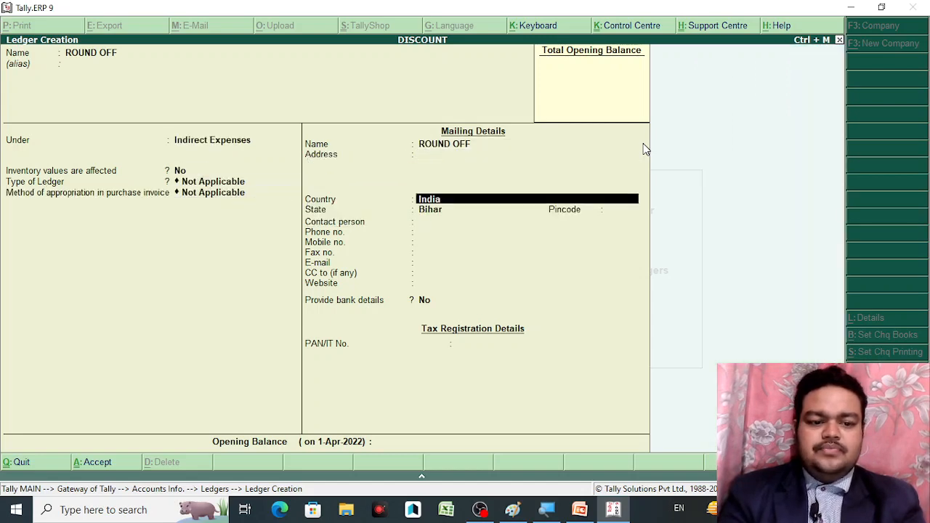
key("Return")
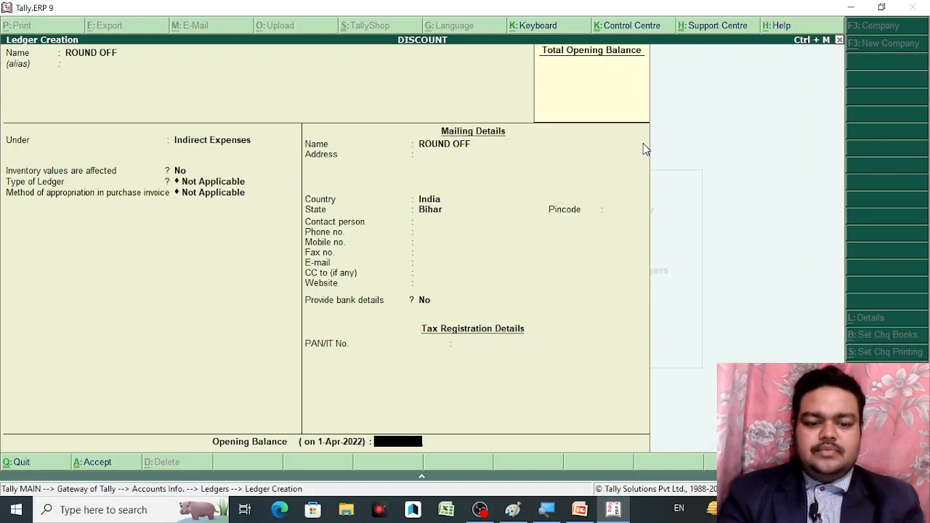
key("Return")
key("Return")
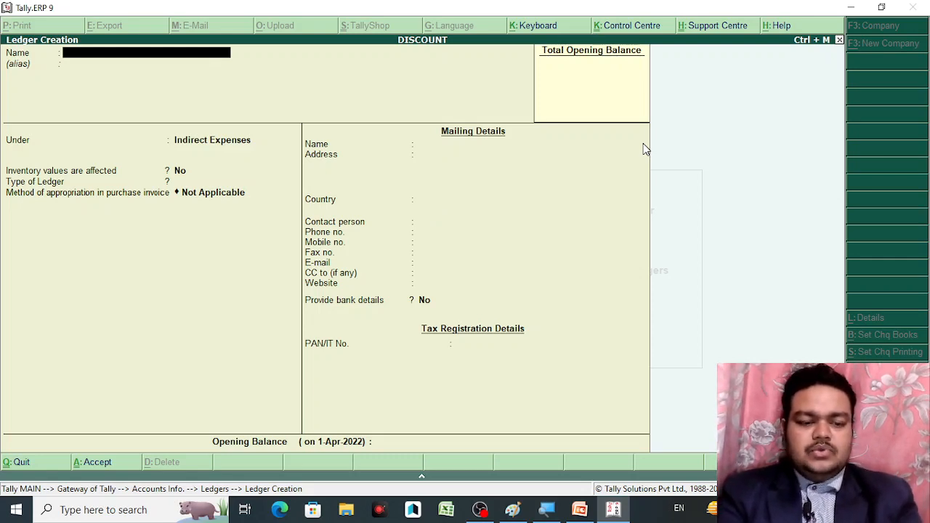
key("Escape")
Return to Gateway of Tally and go to Inventory Info. > Stock Items > Create
key("Return")
key("Escape")
key("Escape")
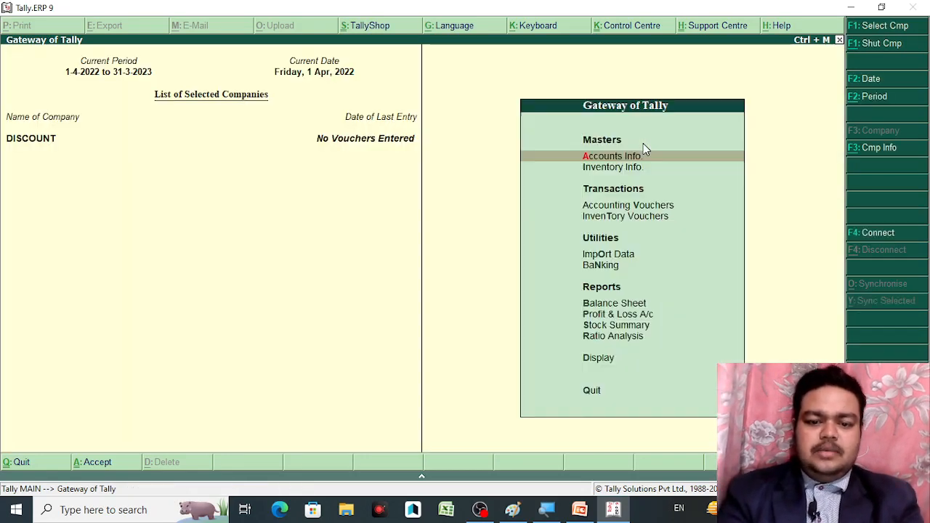
key("Down")
key("Return")
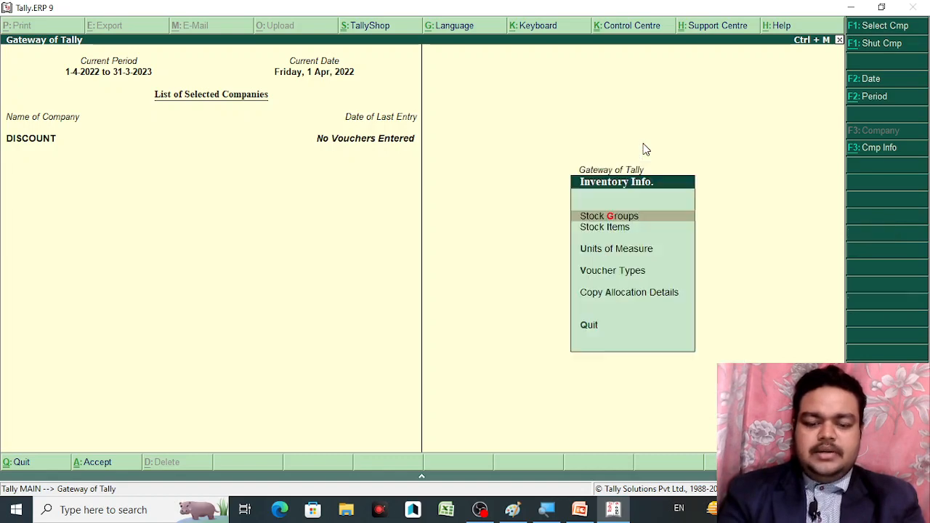
key("Down")
key("Return")
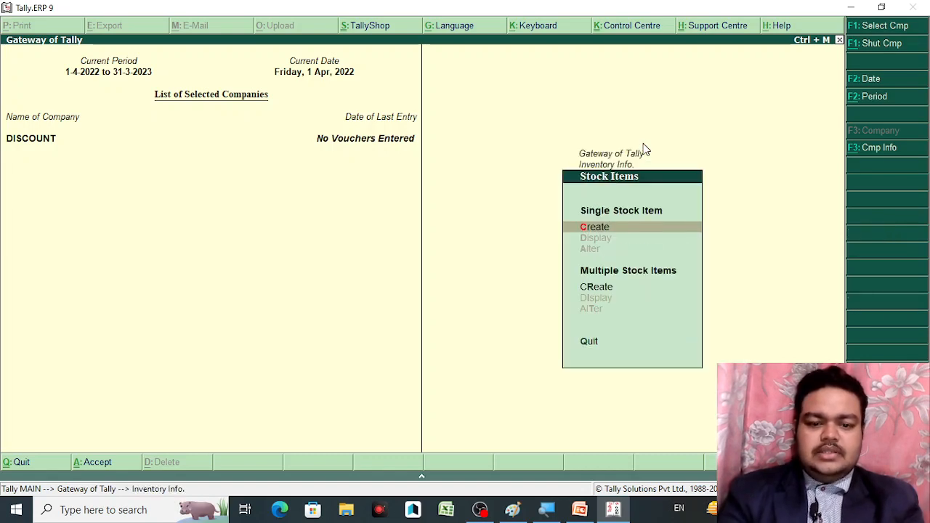
key("Return")
Save stock item SONY TV 21" with new stock group SONY and new unit PCS
type("SONY TV 21\"")
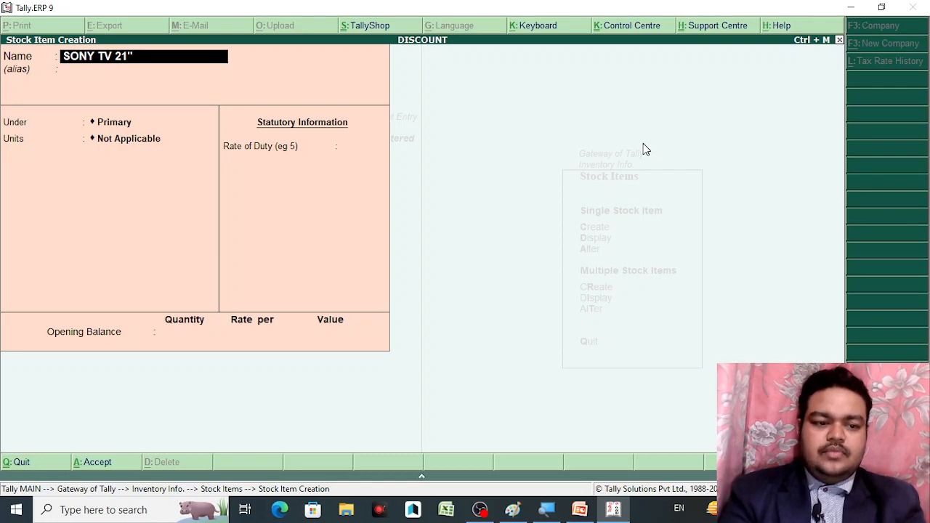
key("Return")
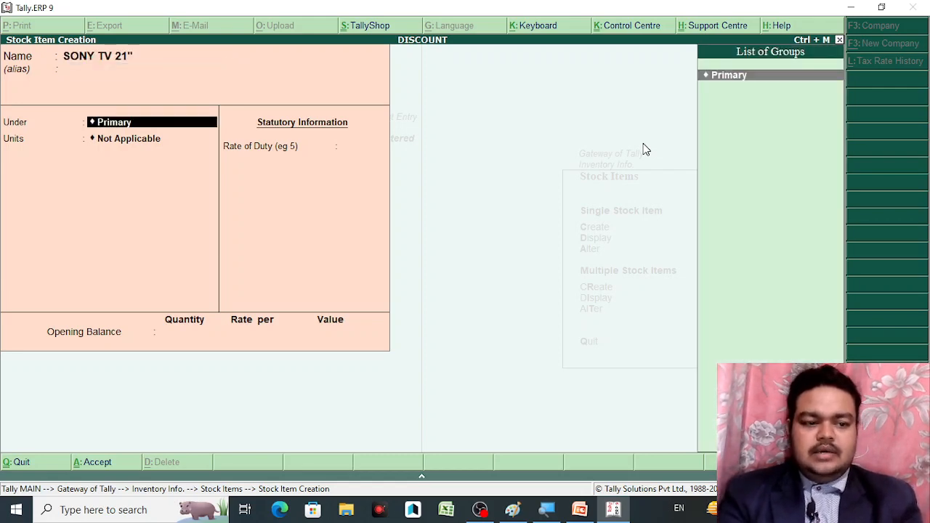
key("alt+c")
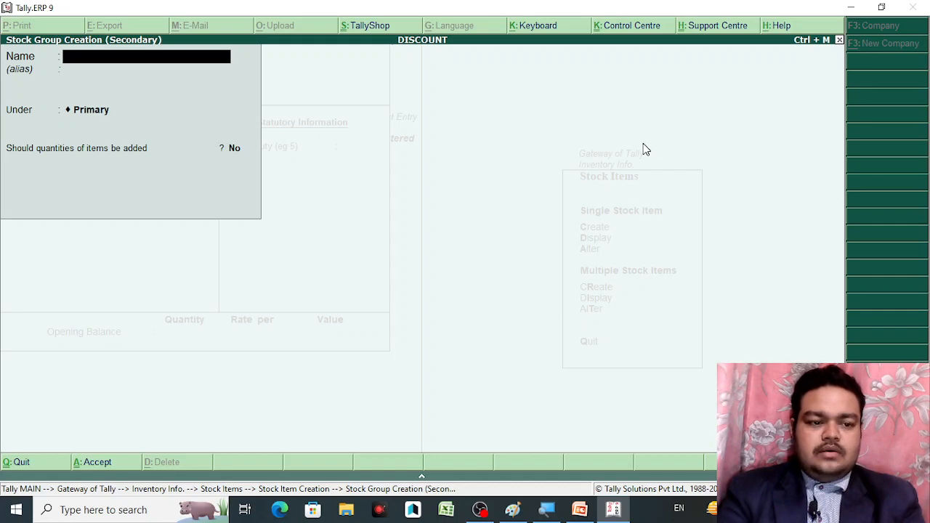
type("Y")
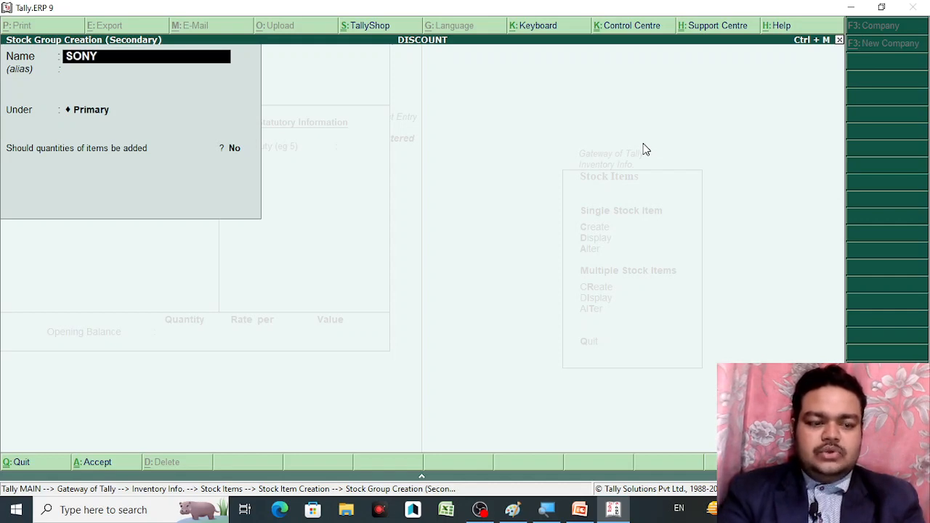
key("Return")
key("Return")
key("Return")
key("Return")
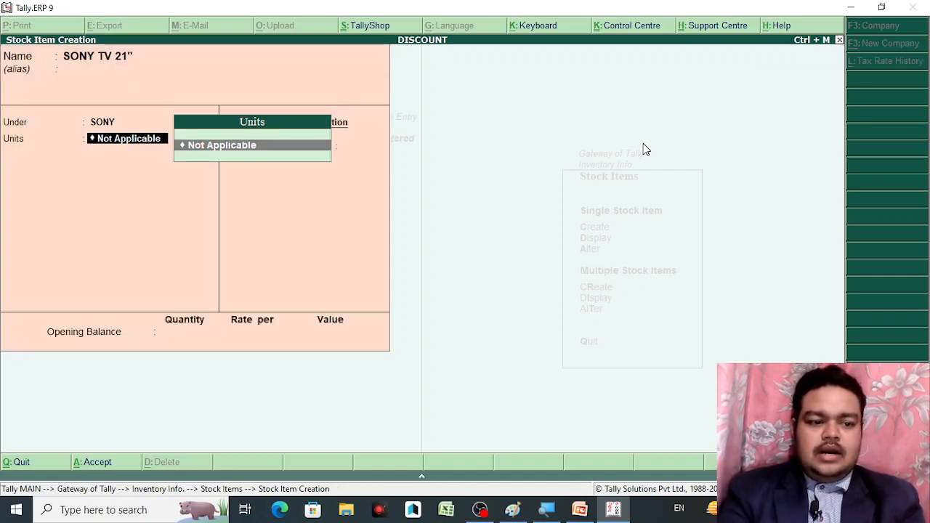
key("alt+c")
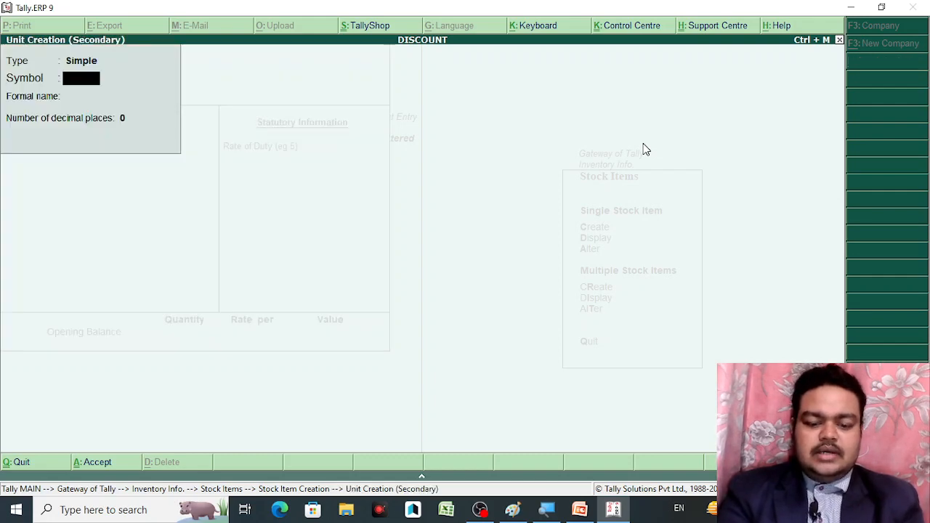
type("PCS")
key("Return")
key("Return")
key("Return")
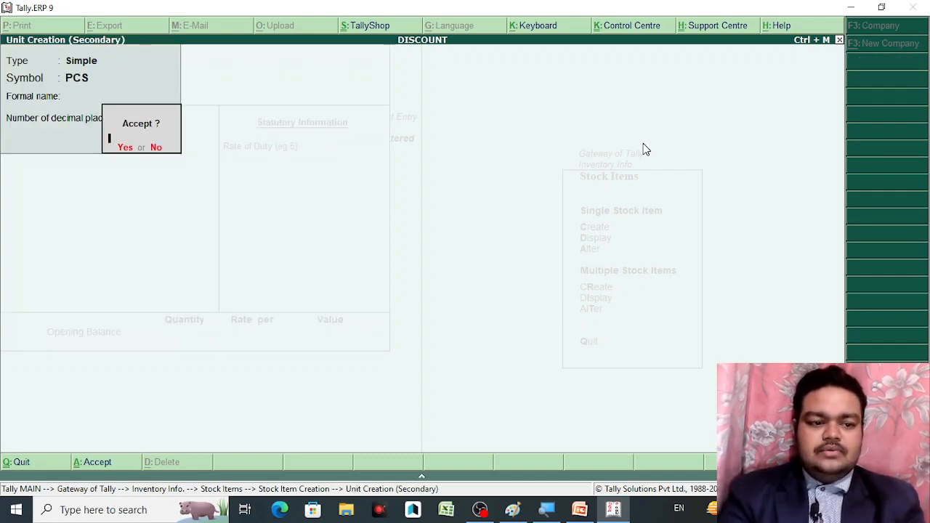
key("y")
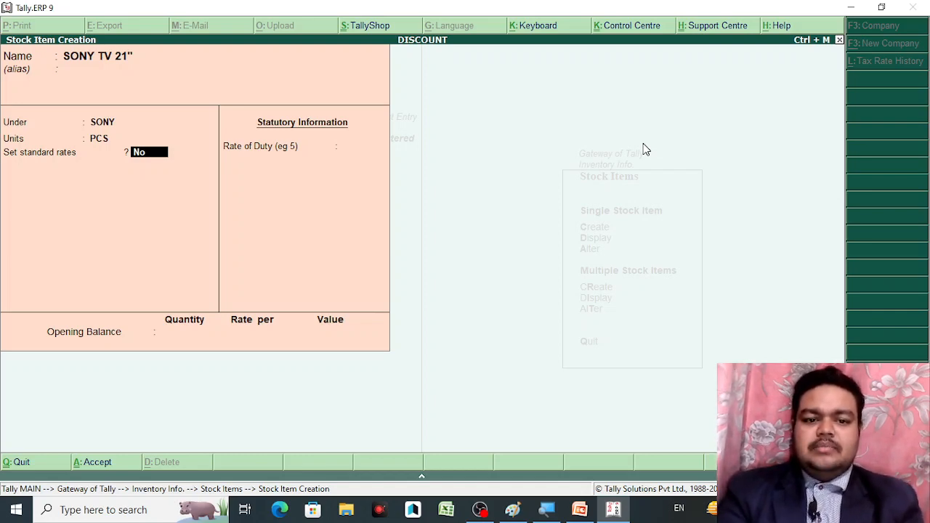
key("Return")
key("Return")
key("Return")
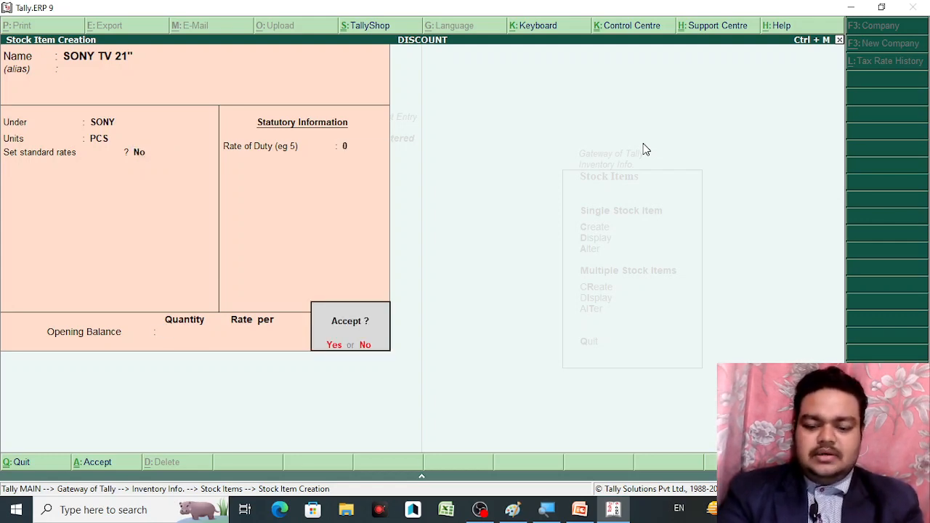
key("y")
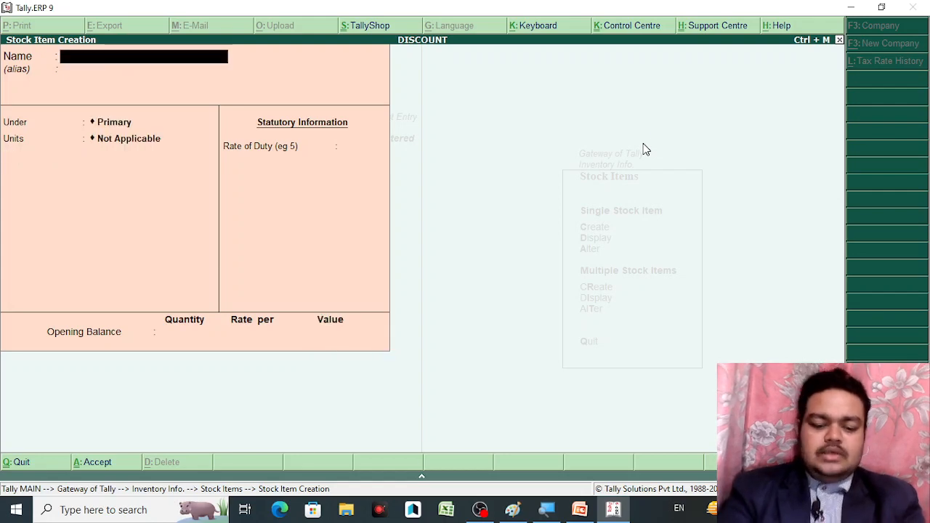
Name the item FREEDOM WATERTANK 1000 LT and create stock group FREEDOM for it
type("FRE")
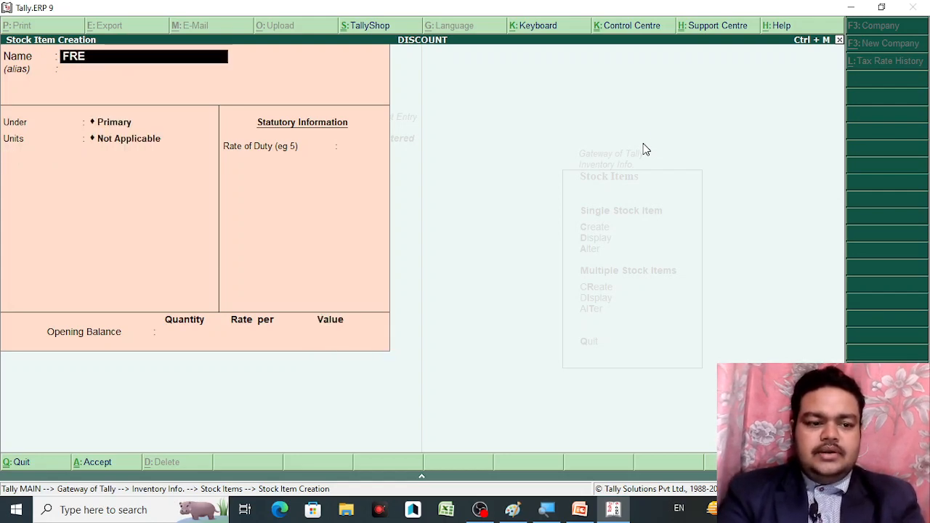
type("EDOM WA")
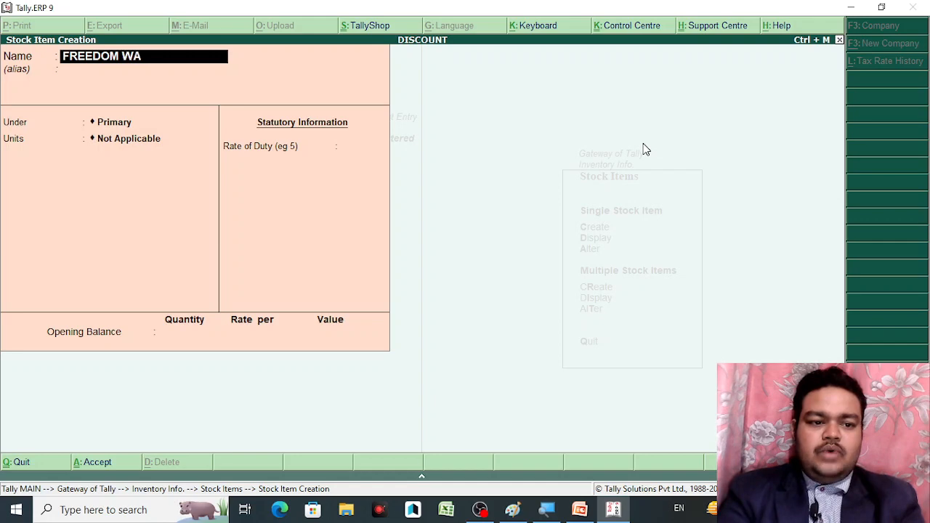
type("TER A")
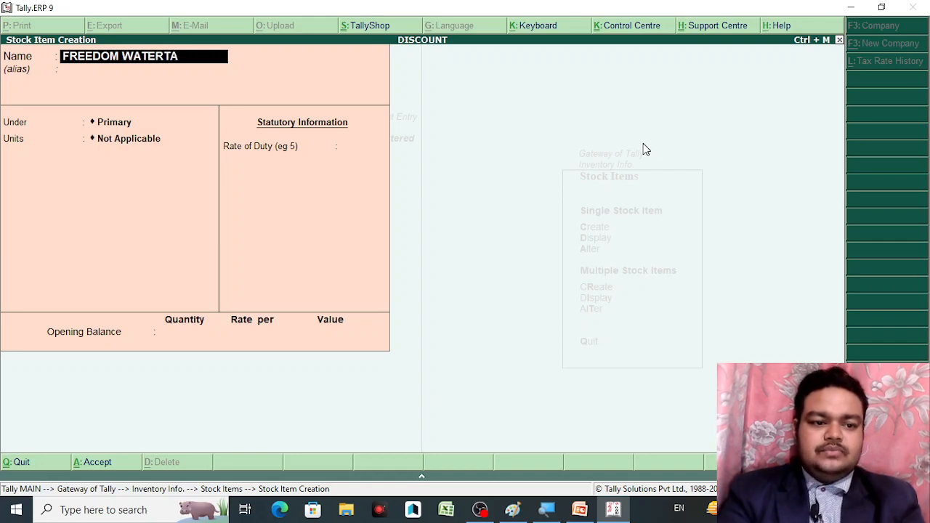
type("NK")
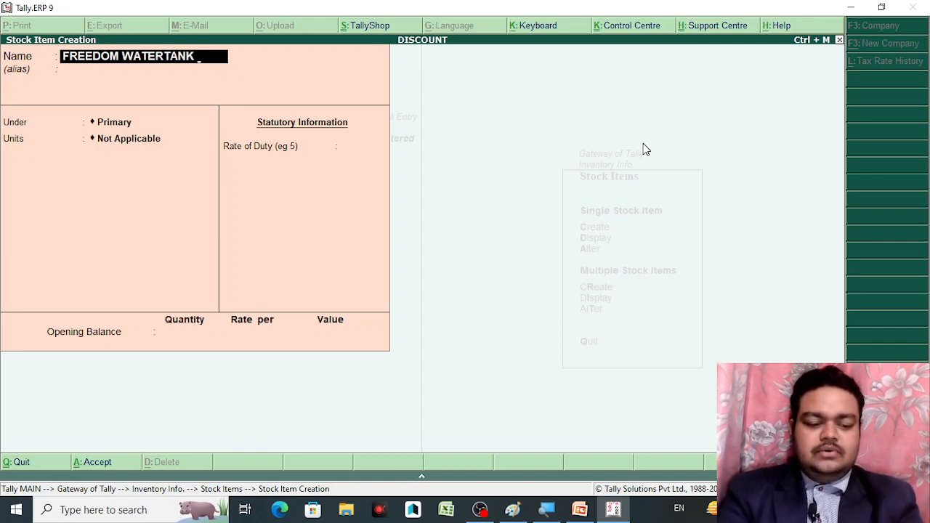
type(" 1")
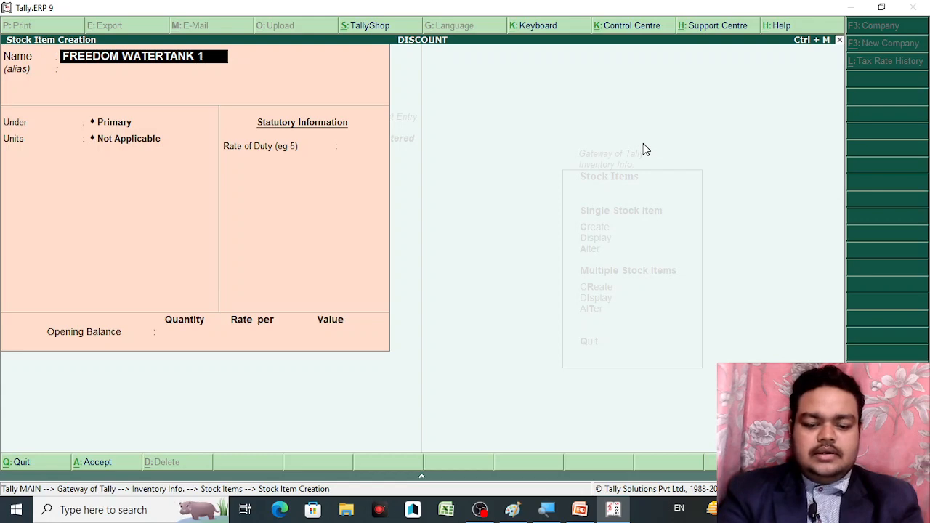
type("000")
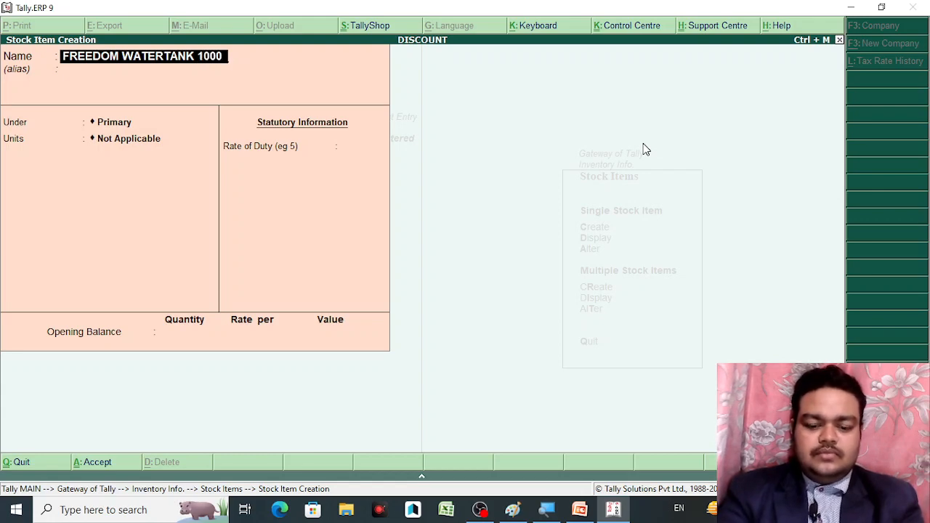
type(" LT")
key("Return")
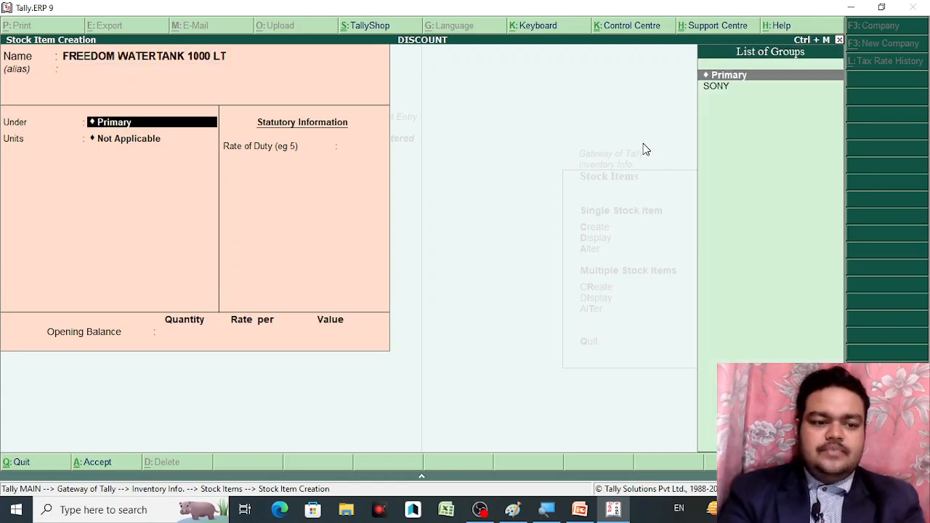
key("alt+c")
type("F")
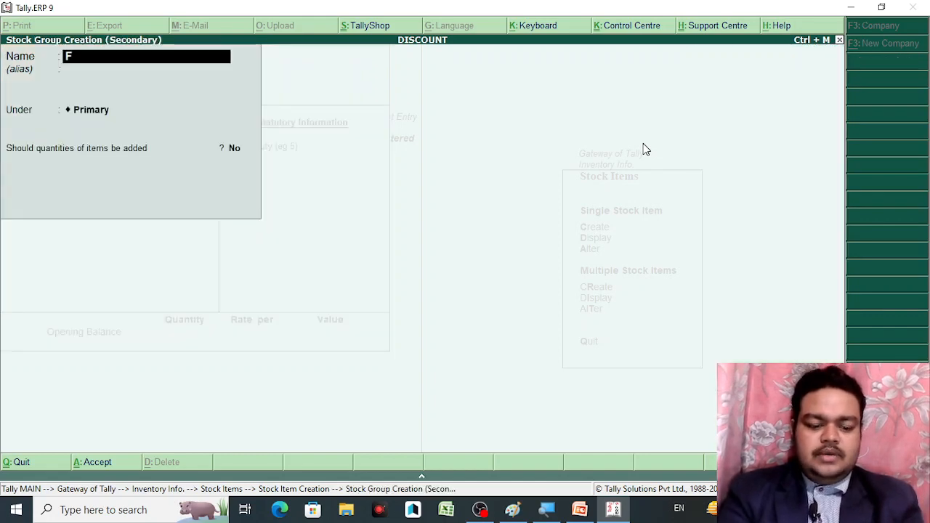
type("REEDOM")
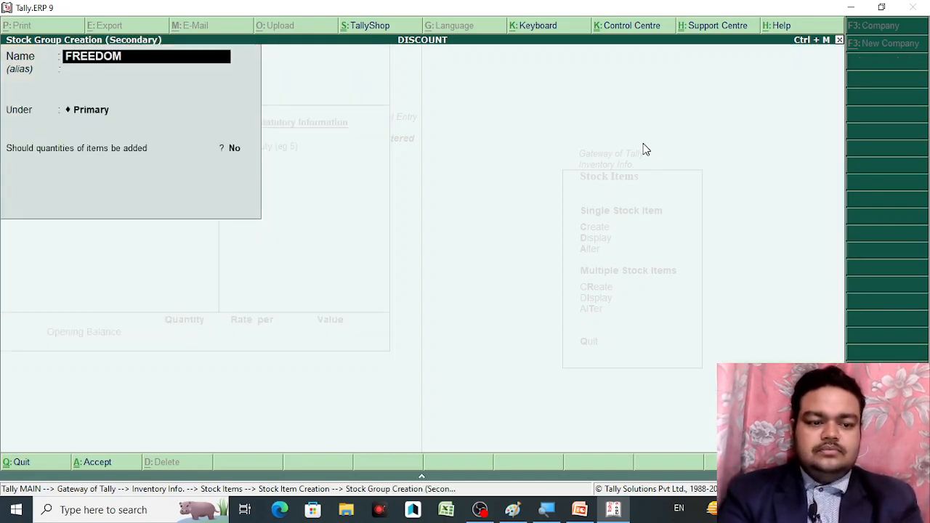
key("Return")
key("Return")
key("Return")
key("Return")
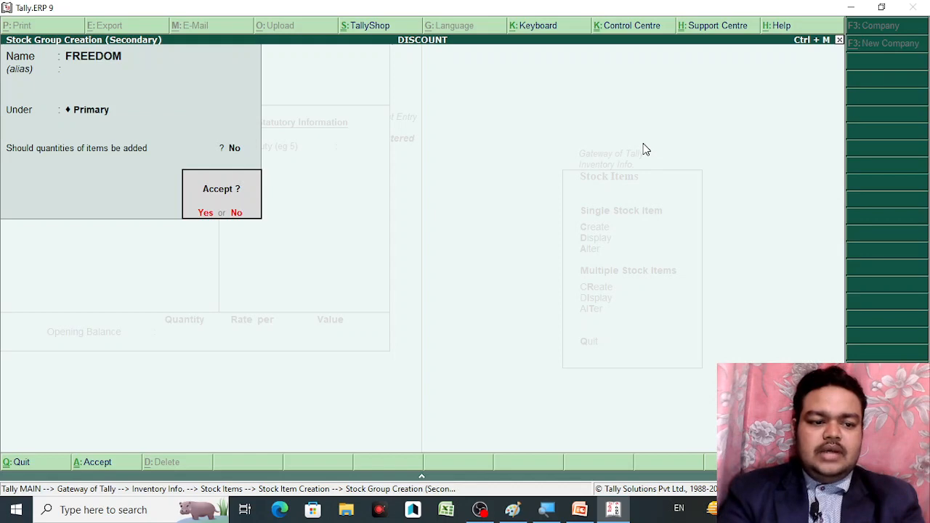
key("Return")
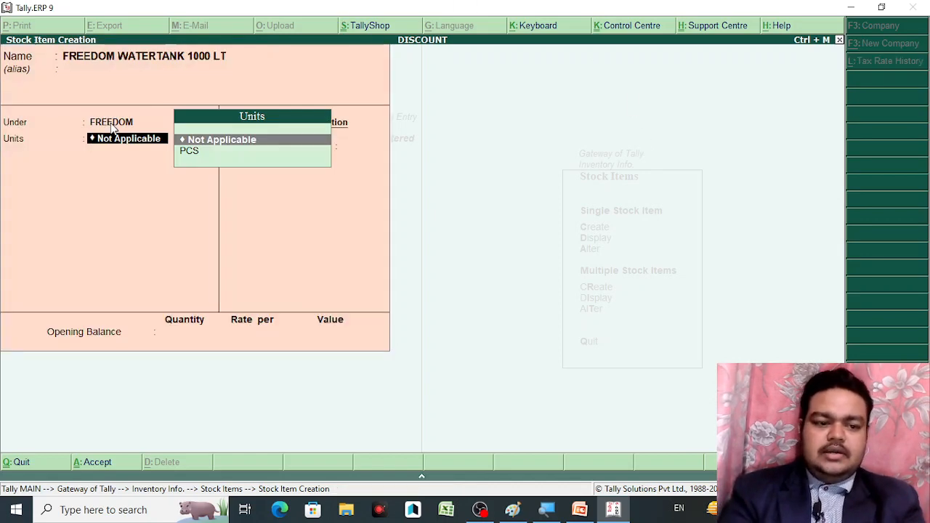
Set the item's unit to PCS and bring up Inventory Features with F11
key("Down")
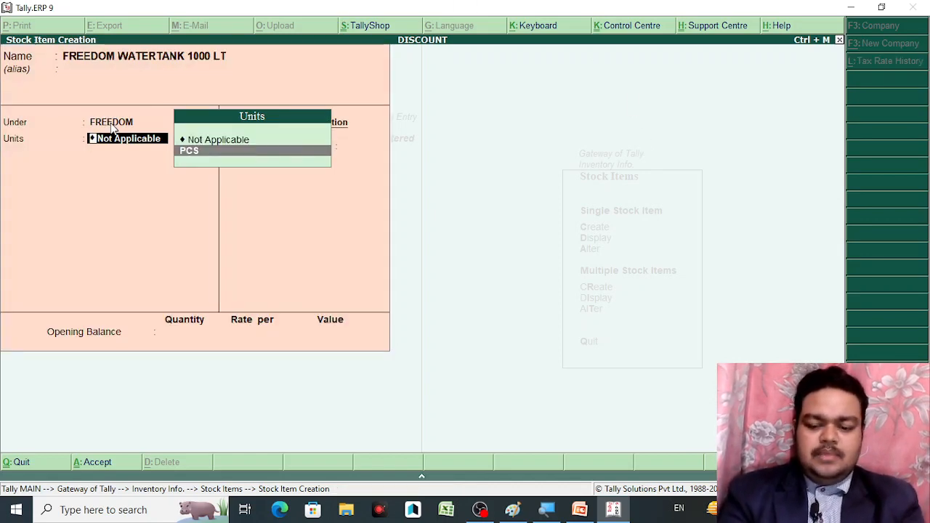
key("Return")
key("BackSpace")
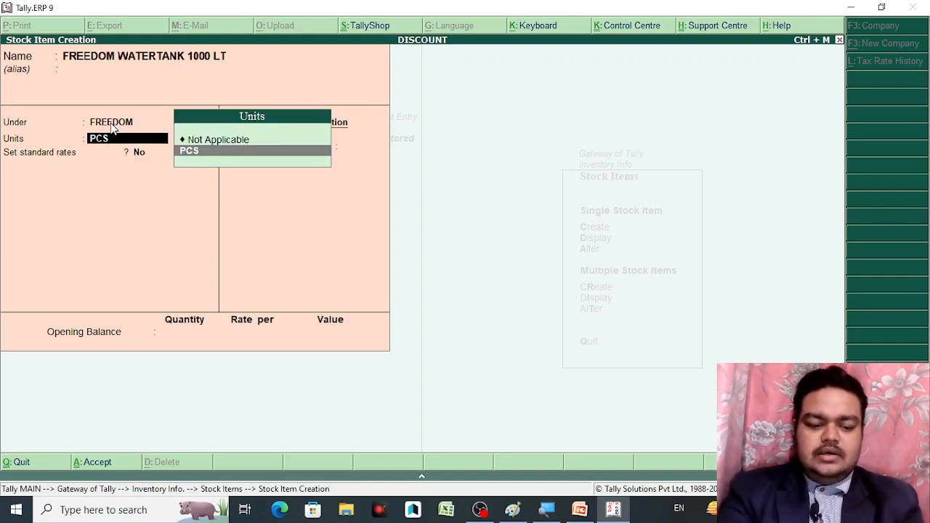
key("F11")
Set Maintain stock categories to Yes in Inventory Features and accept the change
key("Return")
key("Return")
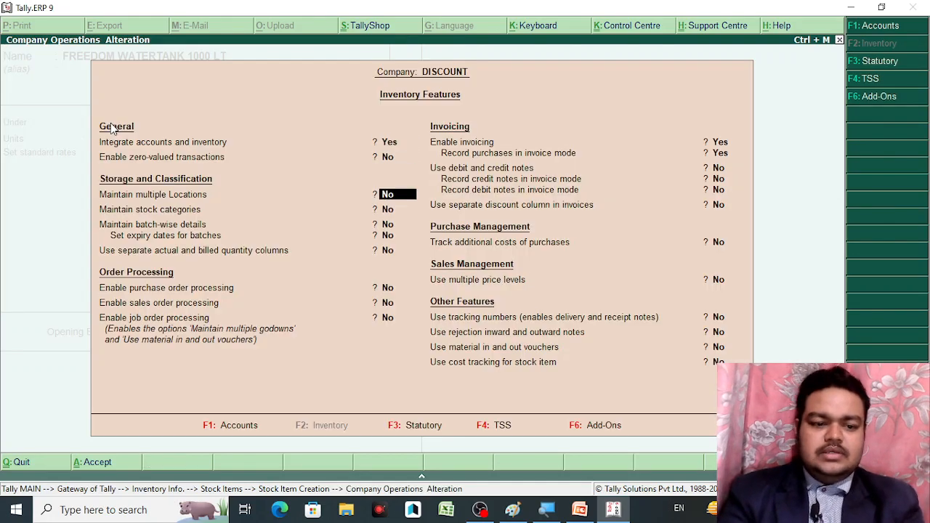
key("Return")
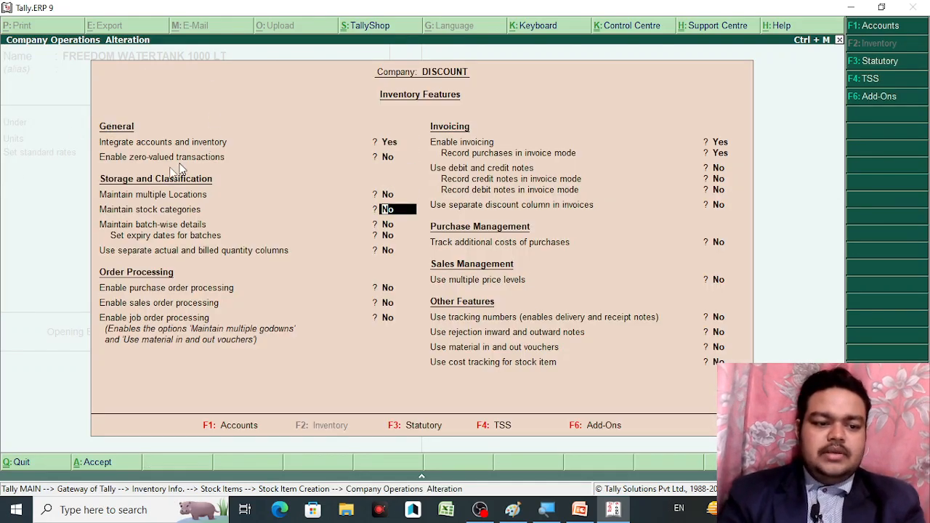
type("y")
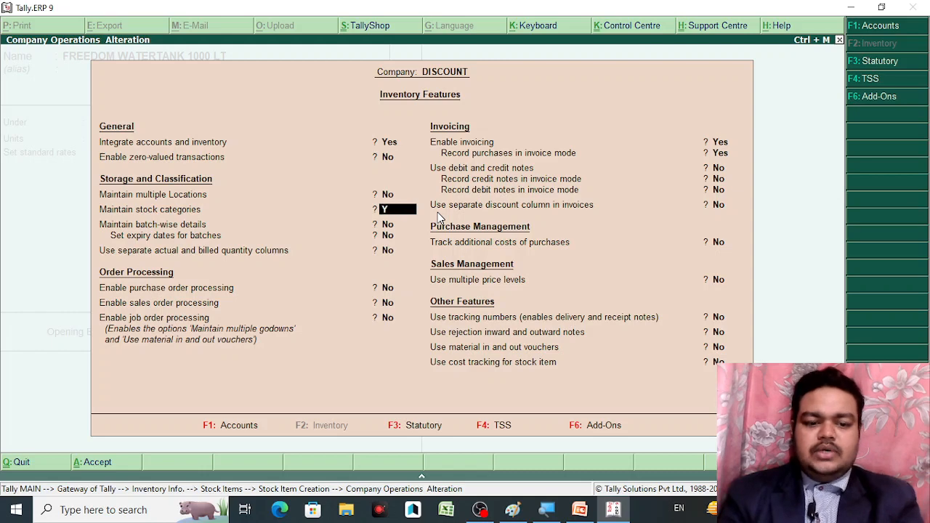
key("Return")
key("Return")
key("Return")
key("Return")
key("Return")
key("Return")
key("Return")
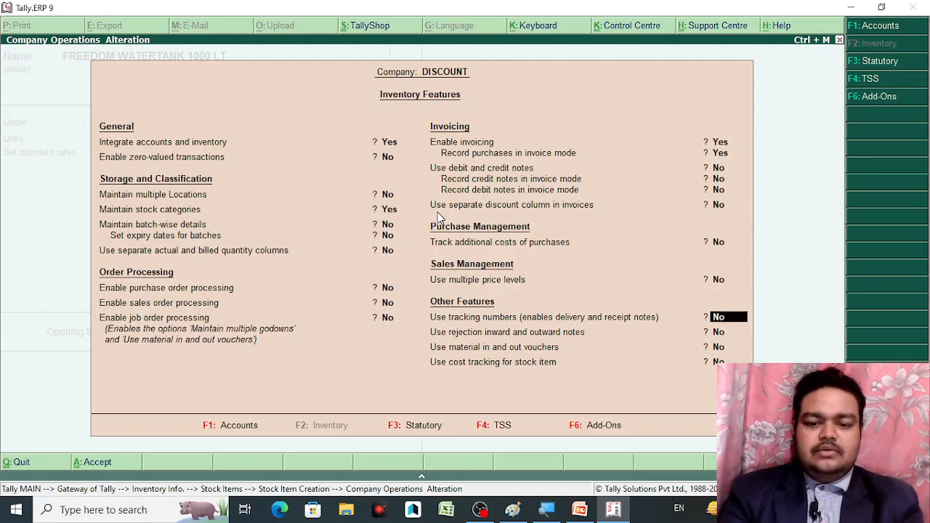
key("Return")
key("Return")
key("Return")
key("Return")
key("Return")
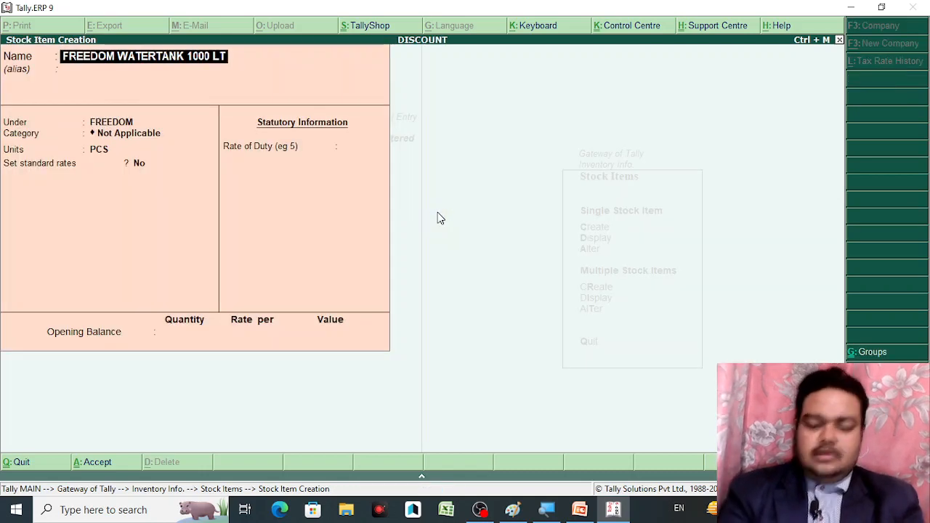
Create stock category 1000 LT and assign it to FREEDOM WATERTANK 1000 LT
key("Return")
key("Return")
key("Return")
key("Return")
key("BackSpace")
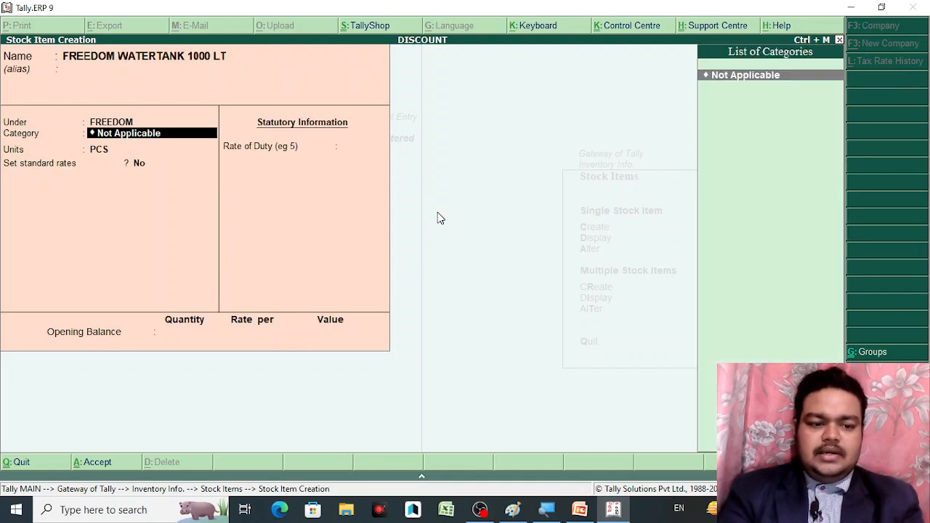
key("alt+c")
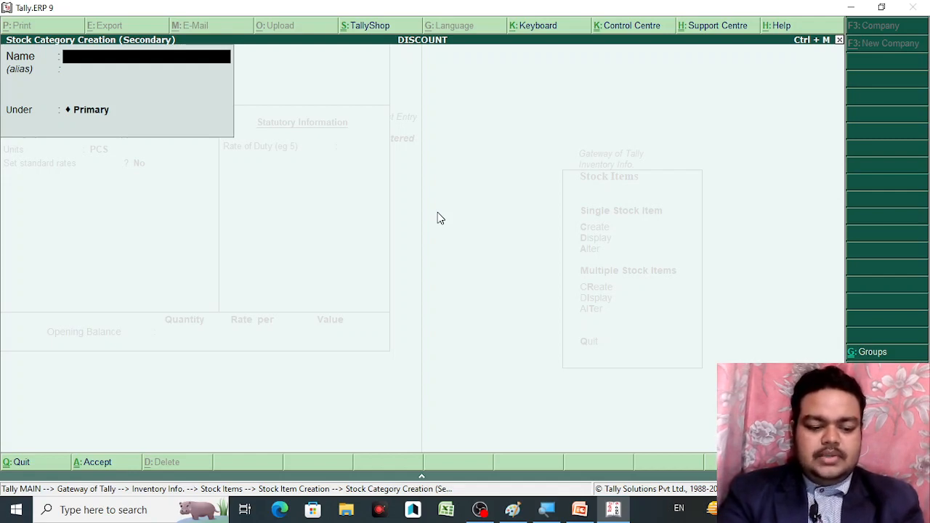
type("1000 LT")
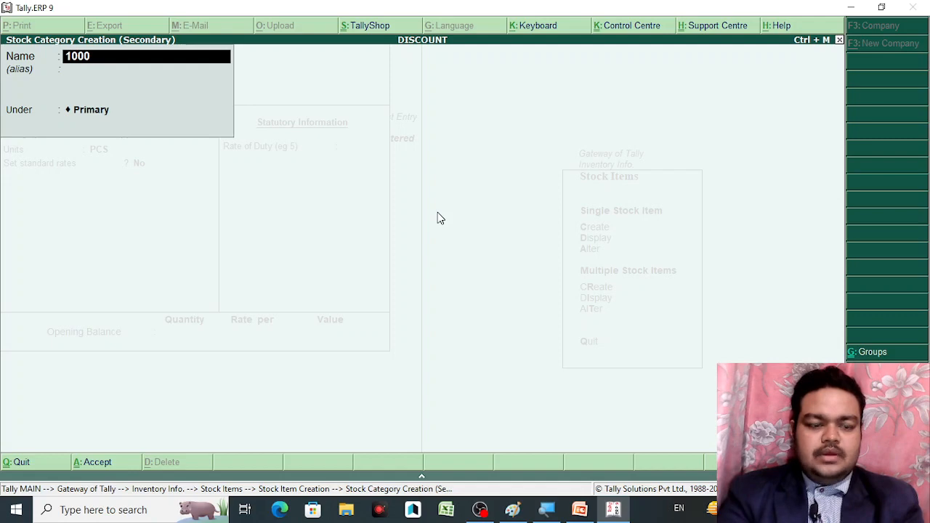
key("Return")
key("Return")
key("Return")
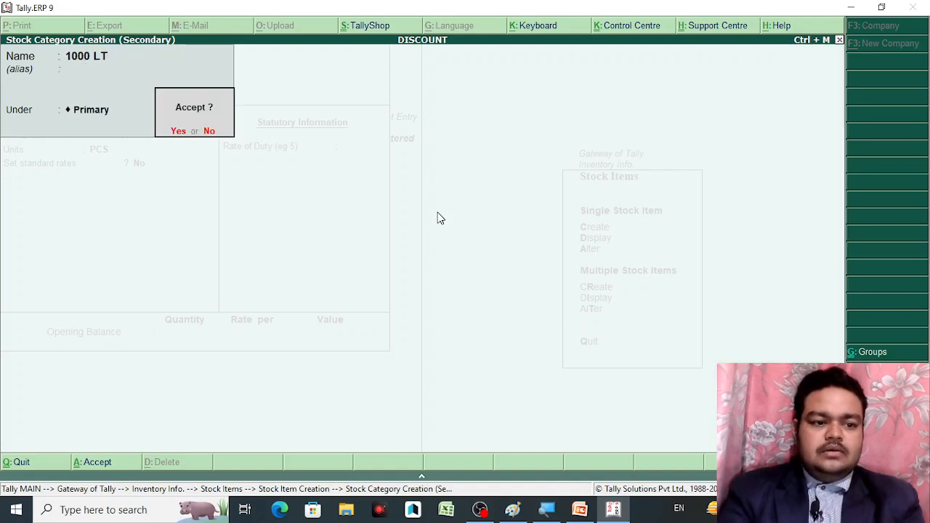
key("Return")
key("BackSpace")
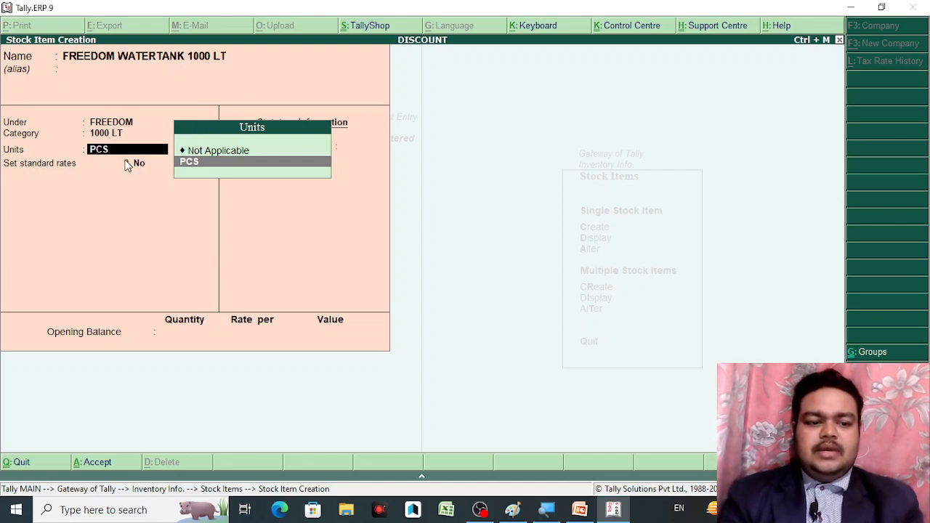
Start a new unit for the item and set its type to Compound
key("BackSpace")
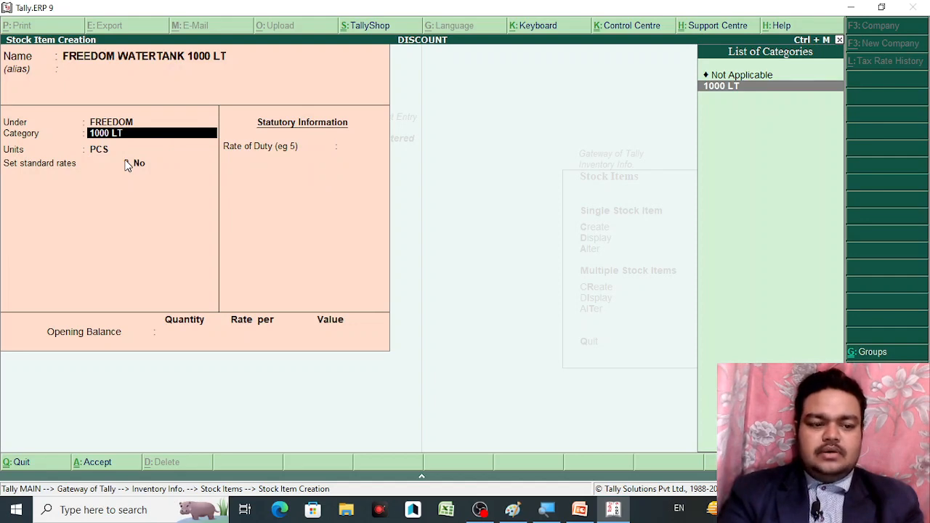
key("Return")
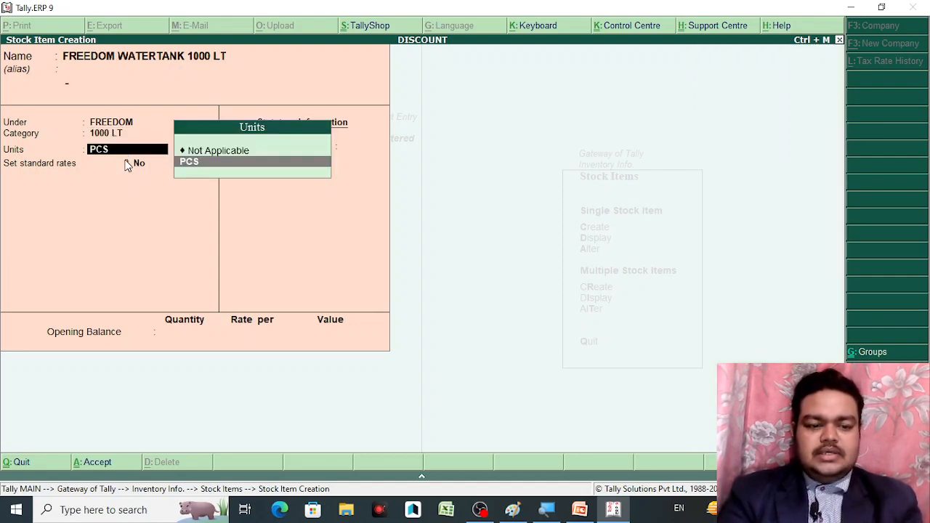
key("alt+c")
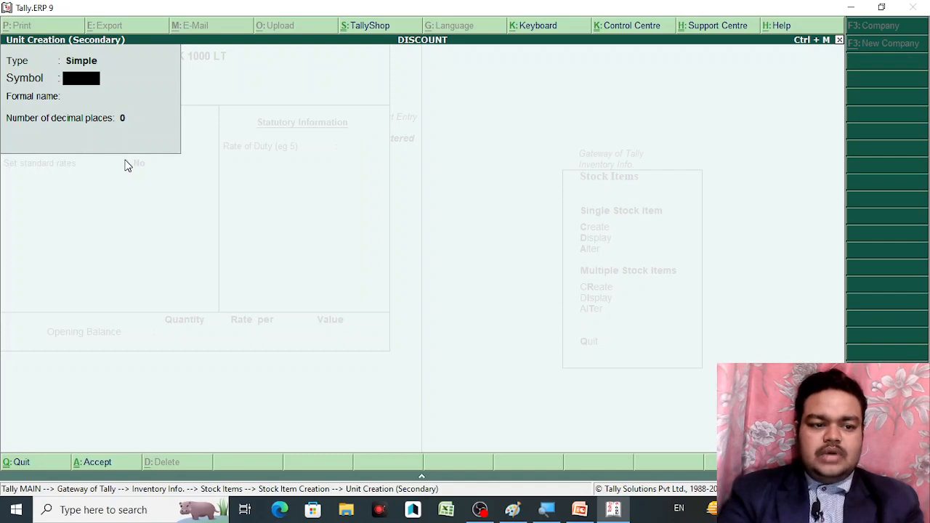
key("BackSpace")
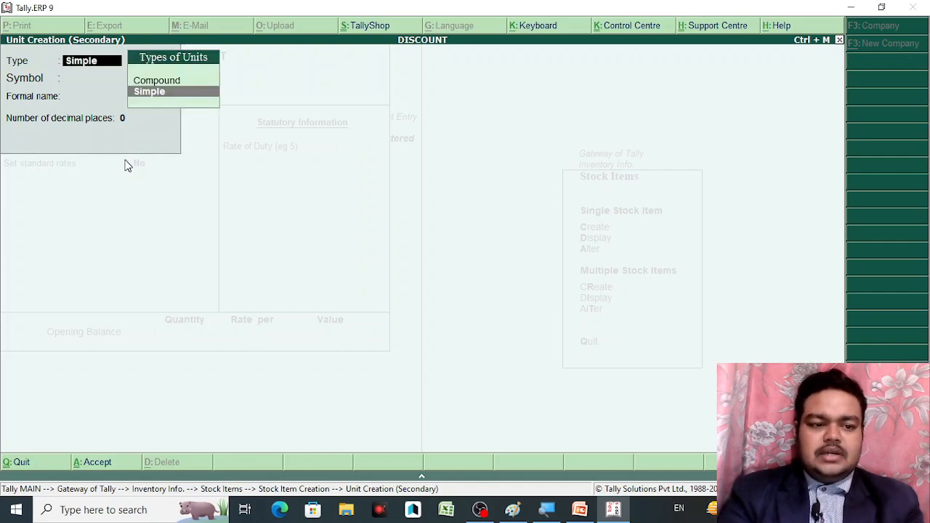
key("Up")
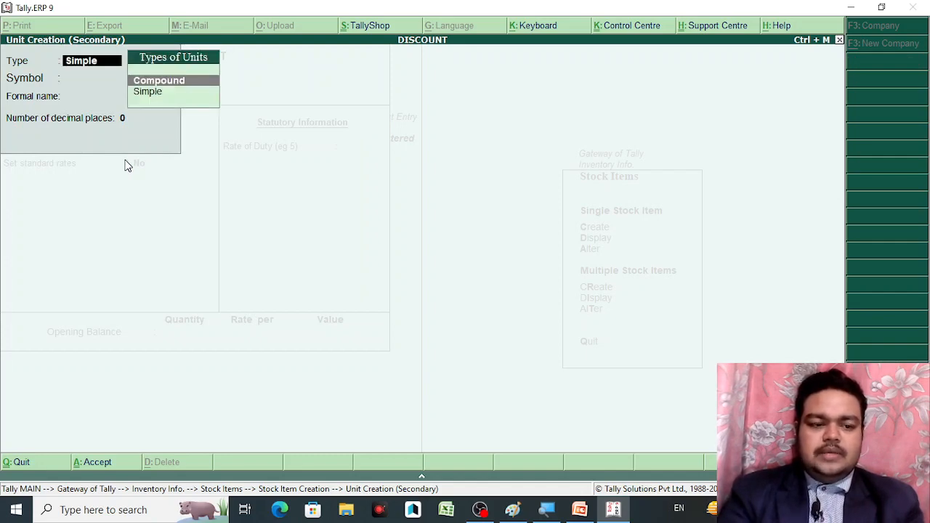
key("Return")
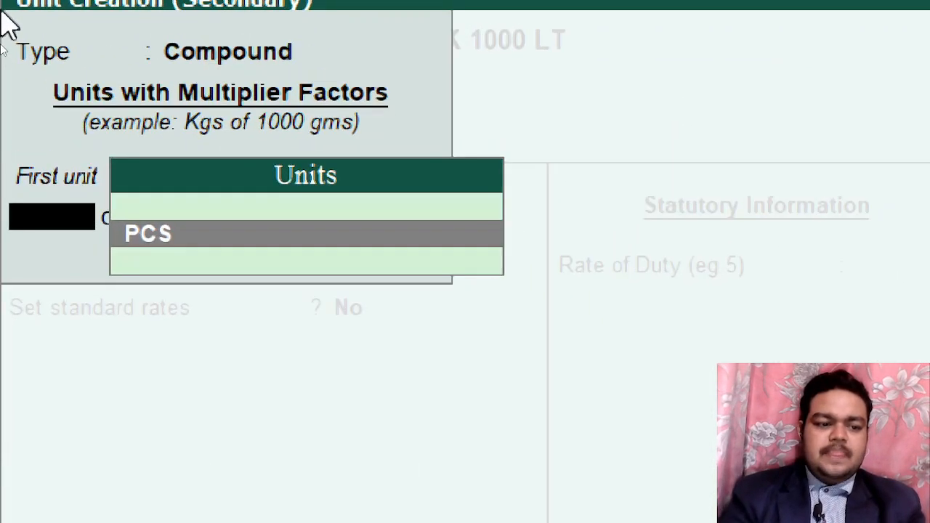
key("BackSpace")
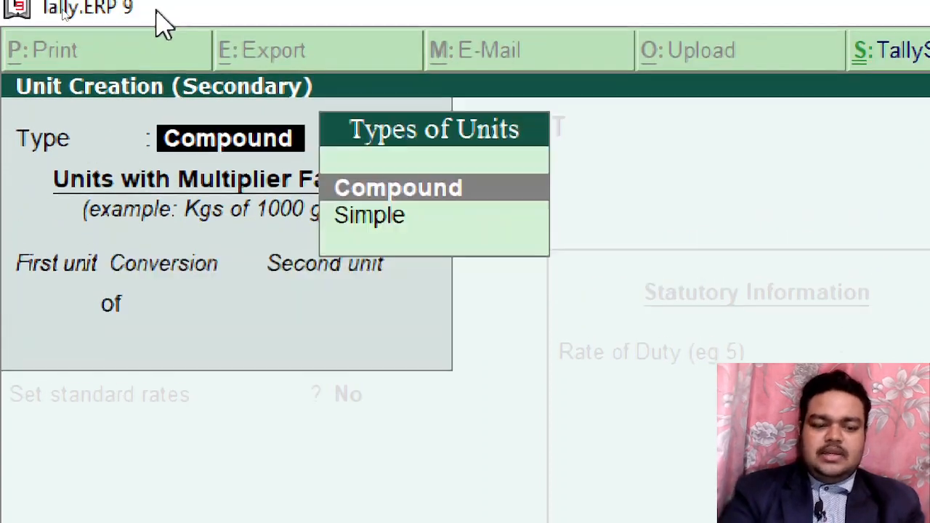
key("Down")
key("Return")
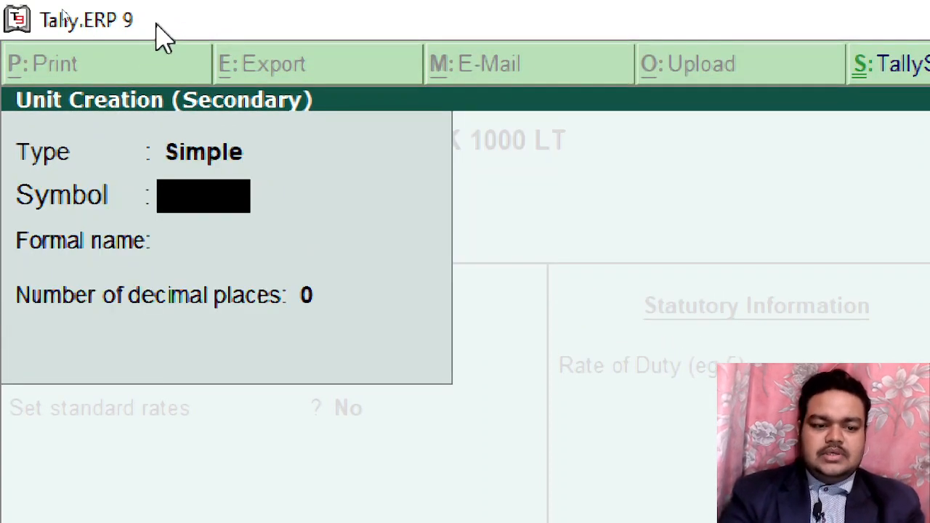
key("BackSpace")
key("Up")
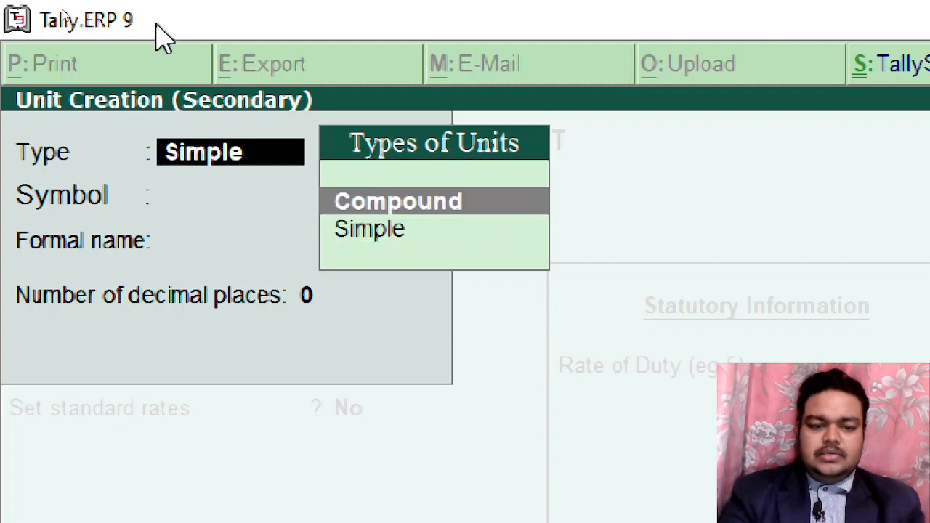
key("Return")
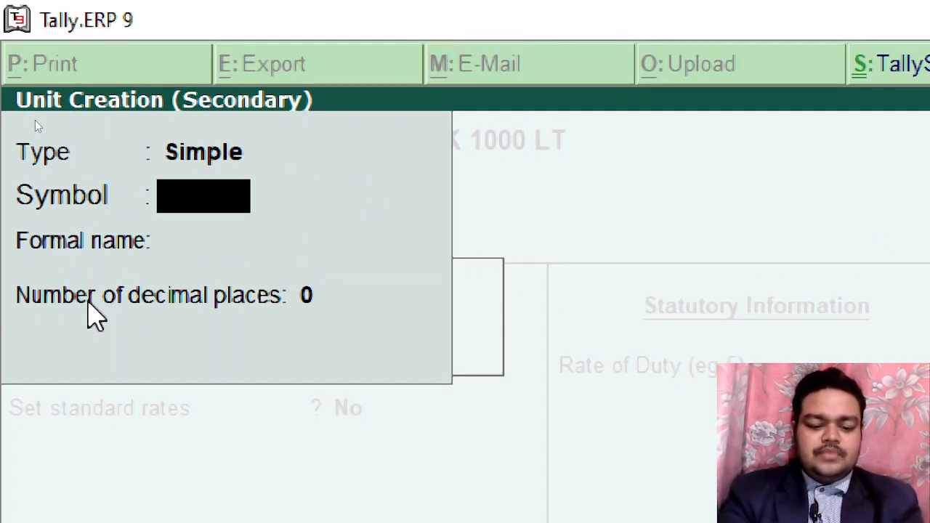
Create simple unit LENTH as the compound unit's first unit
type("PCS")
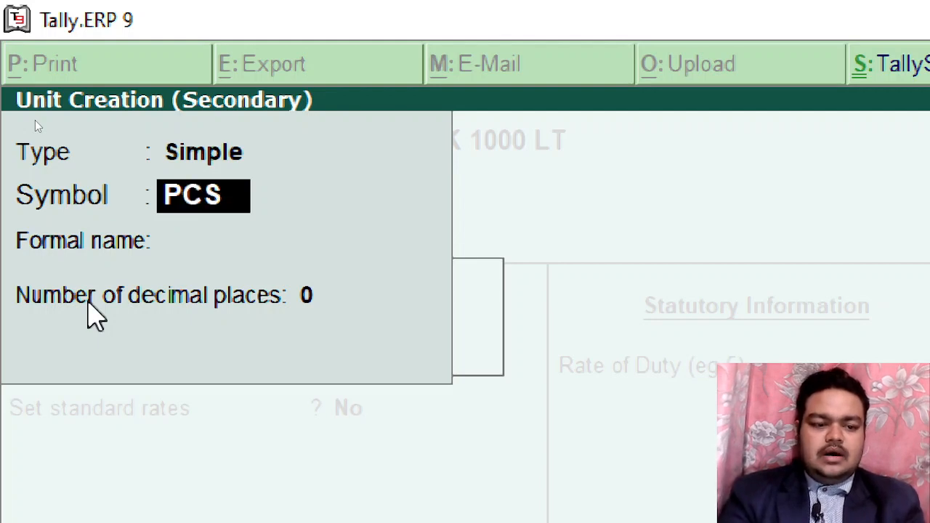
key("BackSpace")
key("BackSpace")
key("BackSpace")
type("S")
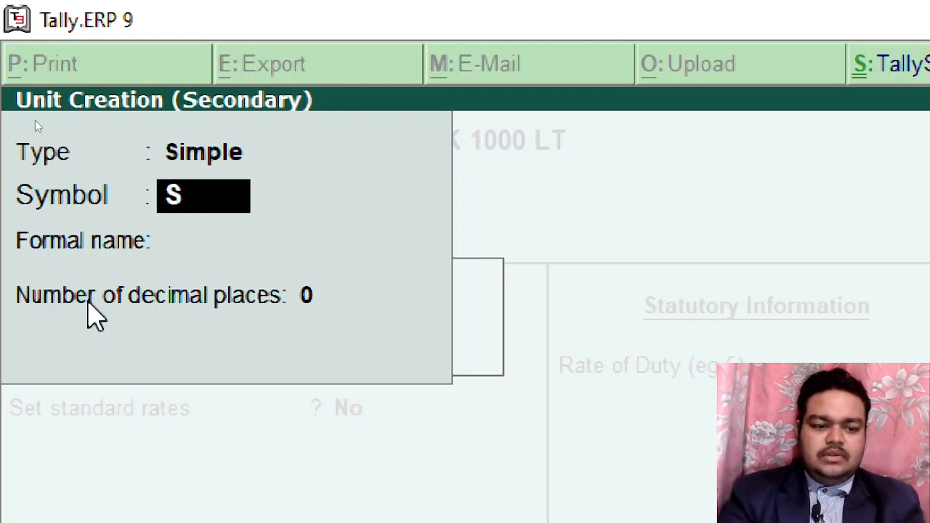
key("BackSpace")
type("PCS")
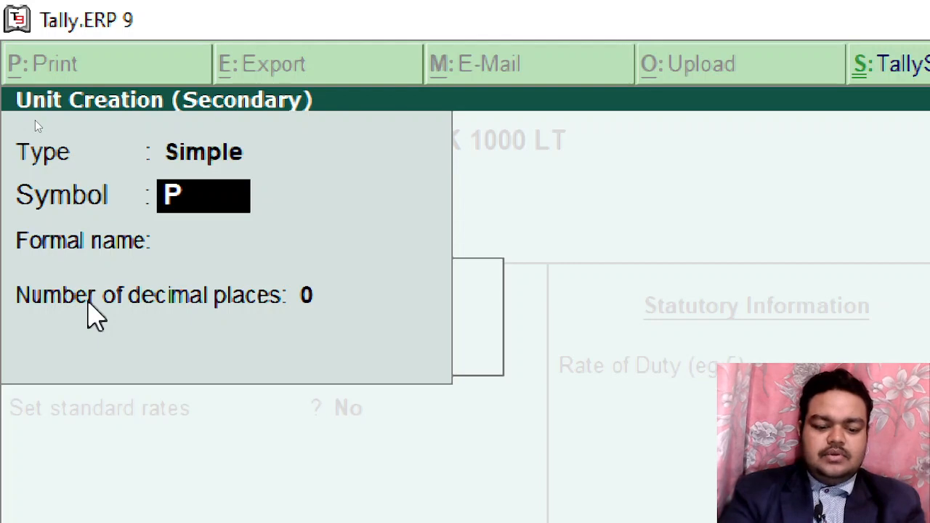
key("BackSpace")
key("BackSpace")
key("BackSpace")
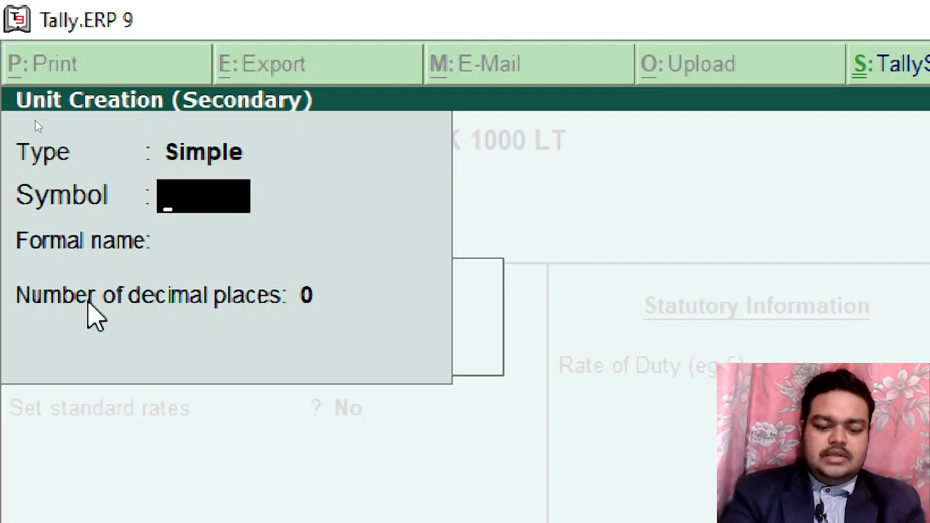
type("LENTH")
key("Return")
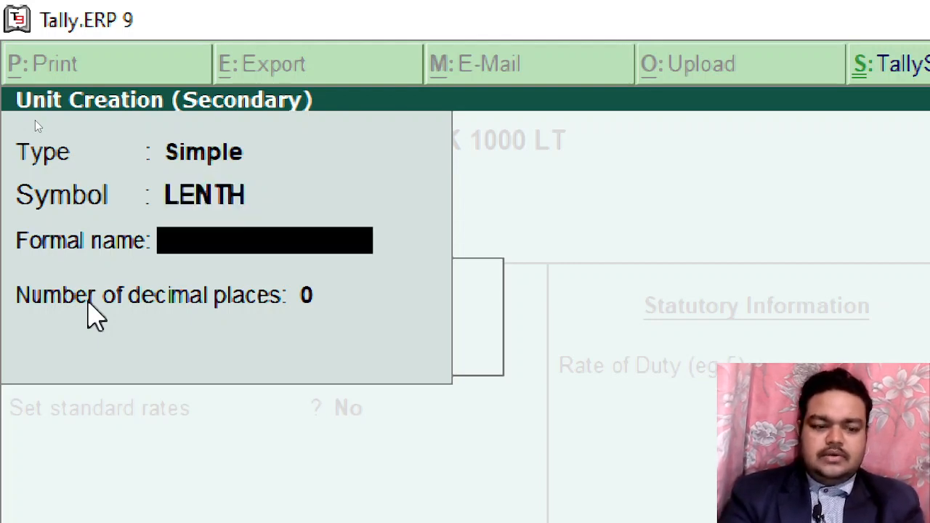
key("Return")
key("Return")
key("Return")
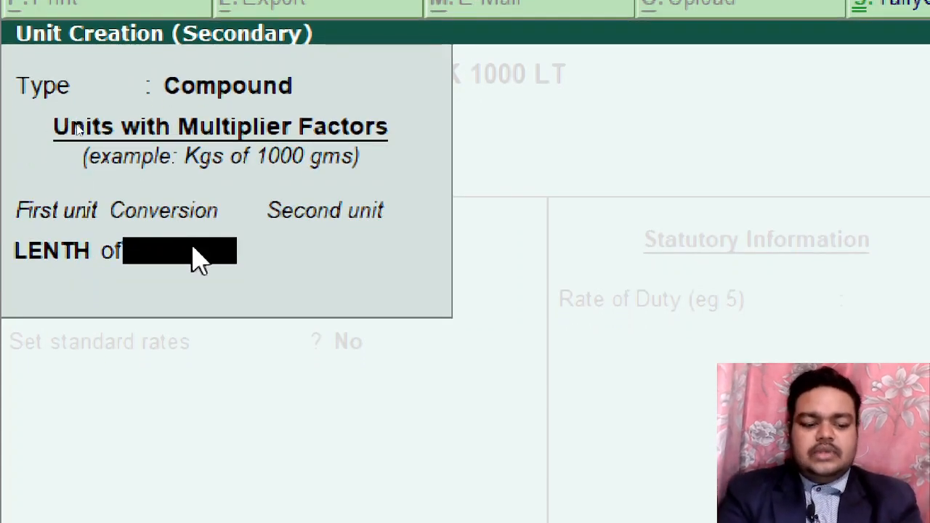
Enter conversion 10, create simple unit FEET as second unit, and save LENTH of 10 FEET
type("10")
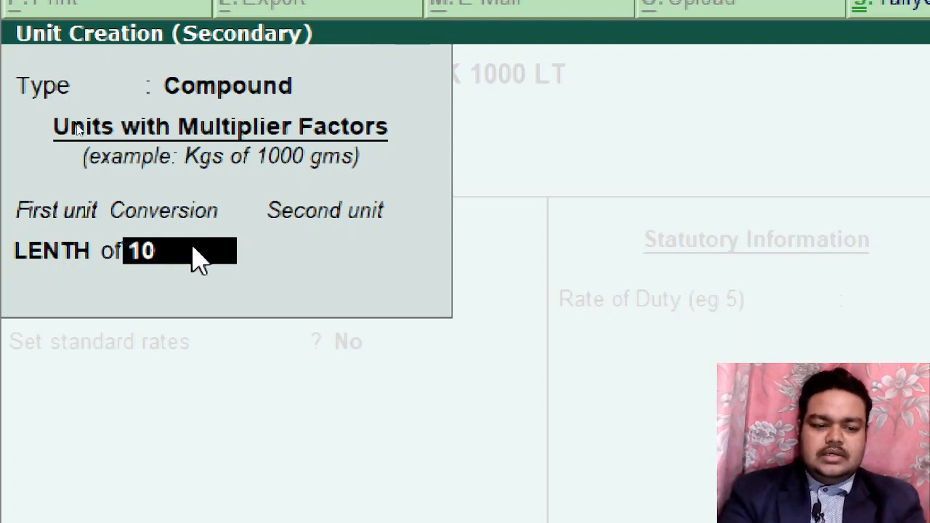
key("Return")
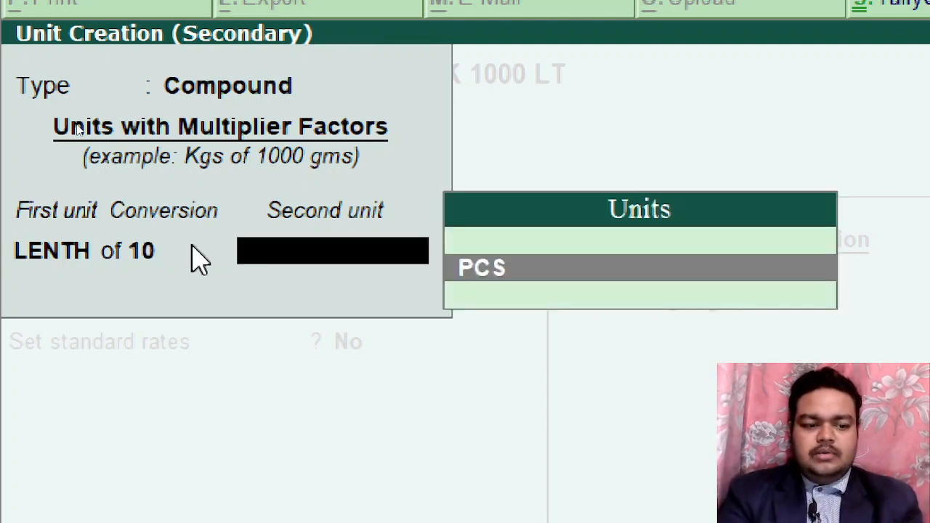
key("alt+c")
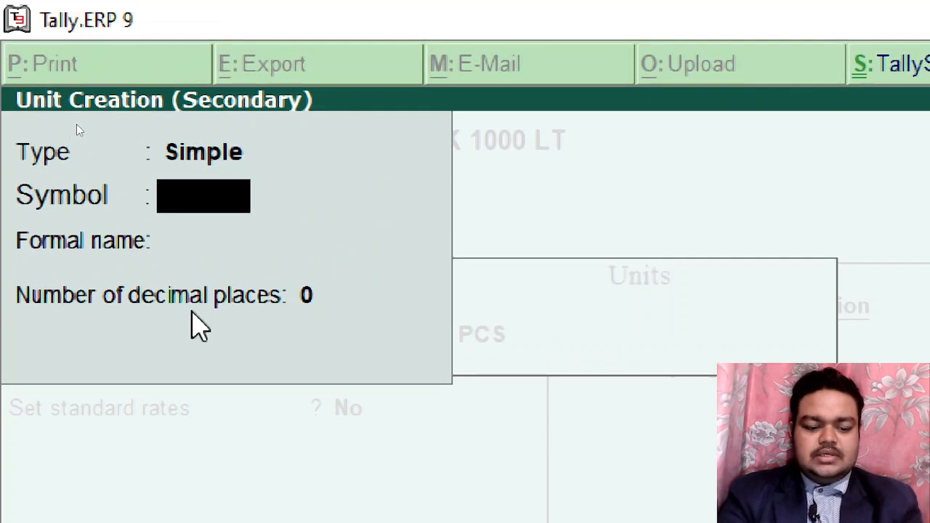
type("FEET")
key("Return")
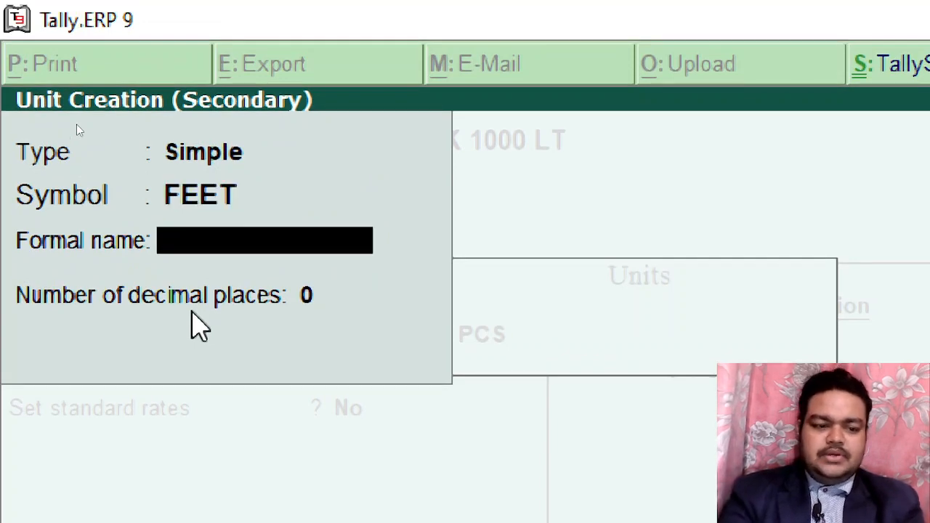
key("Return")
key("Return")
key("Return")
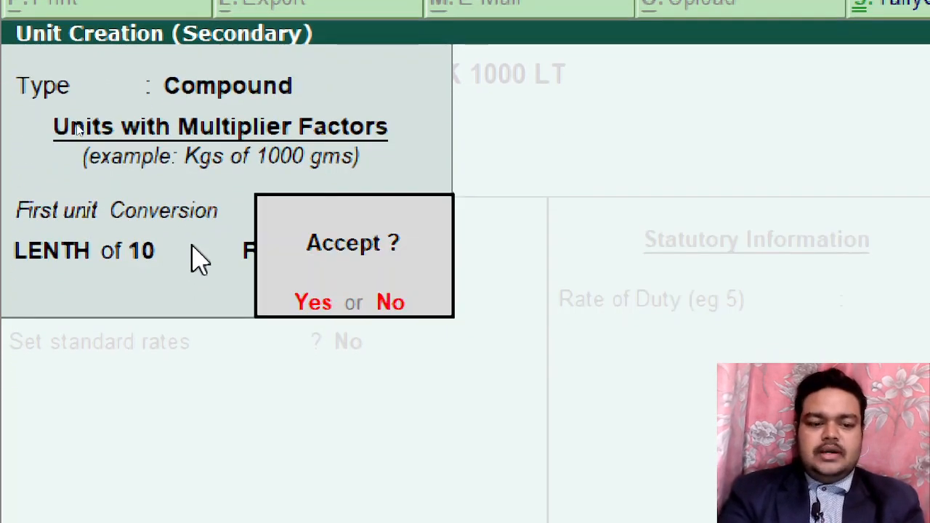
key("Return")
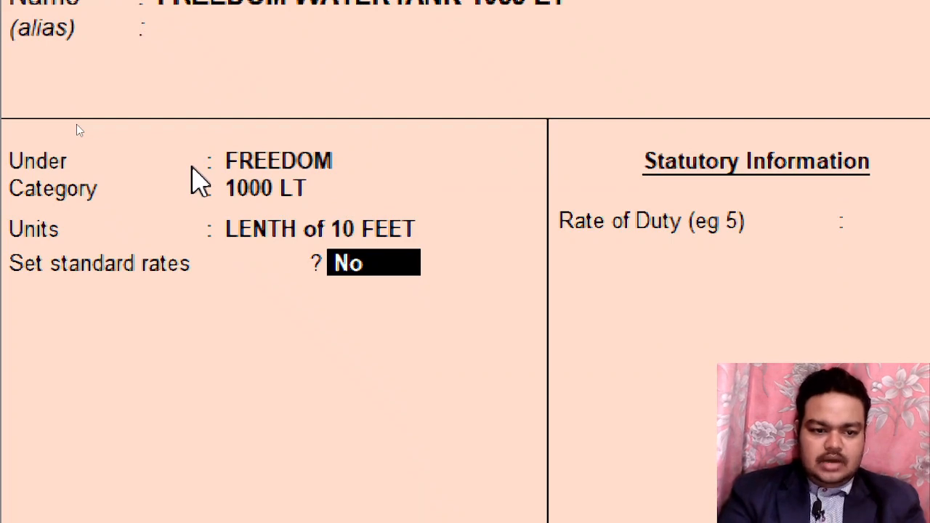
Set the FREEDOM WATERTANK 1000 LT unit to PCS, accept the item, and exit the blank creation form
key("BackSpace")
key("Down")
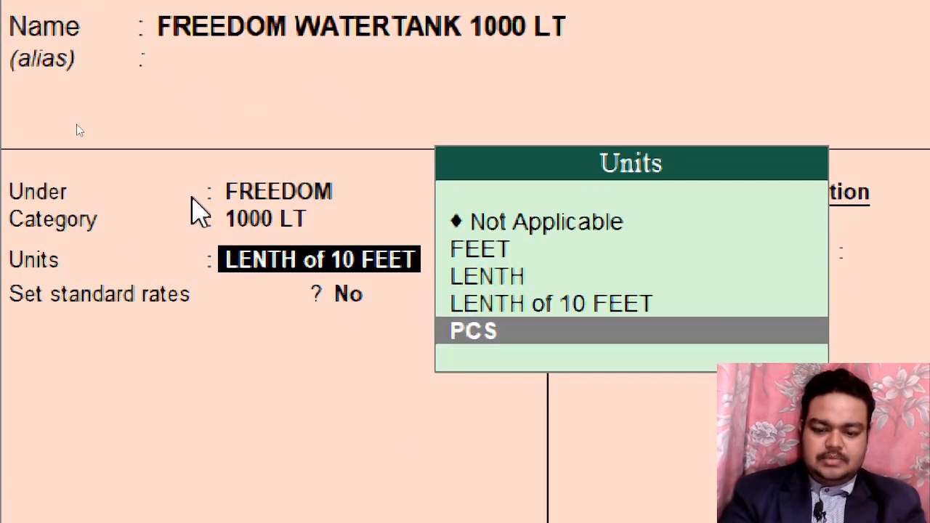
key("Return")
key("Return")
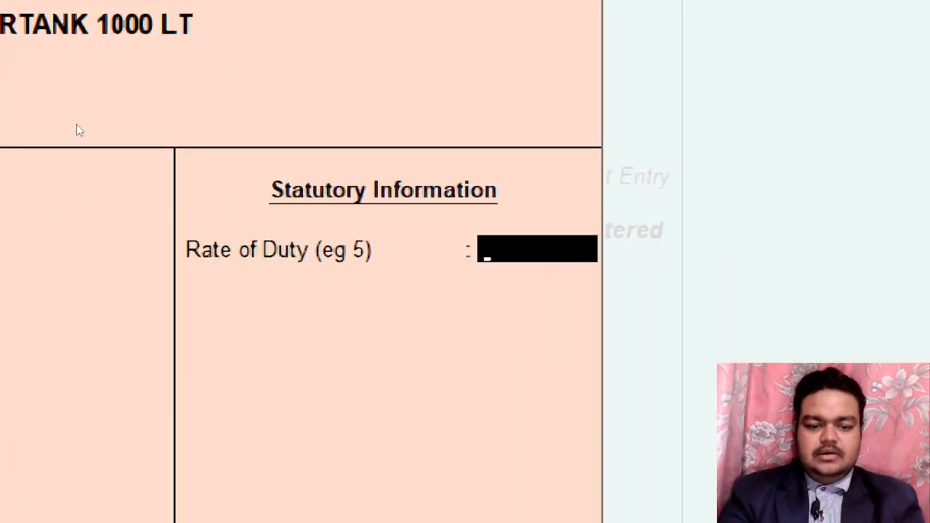
key("Return")
key("Return")
key("Return")
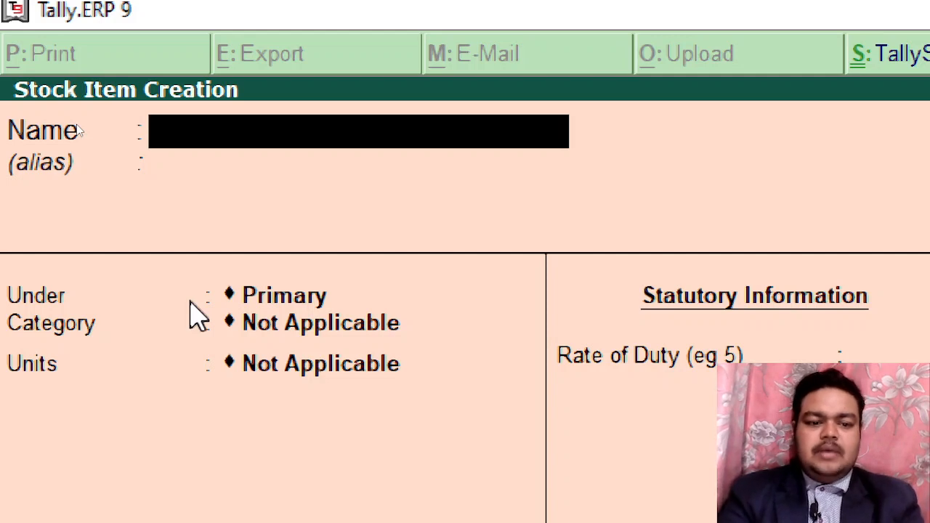
key("Escape")
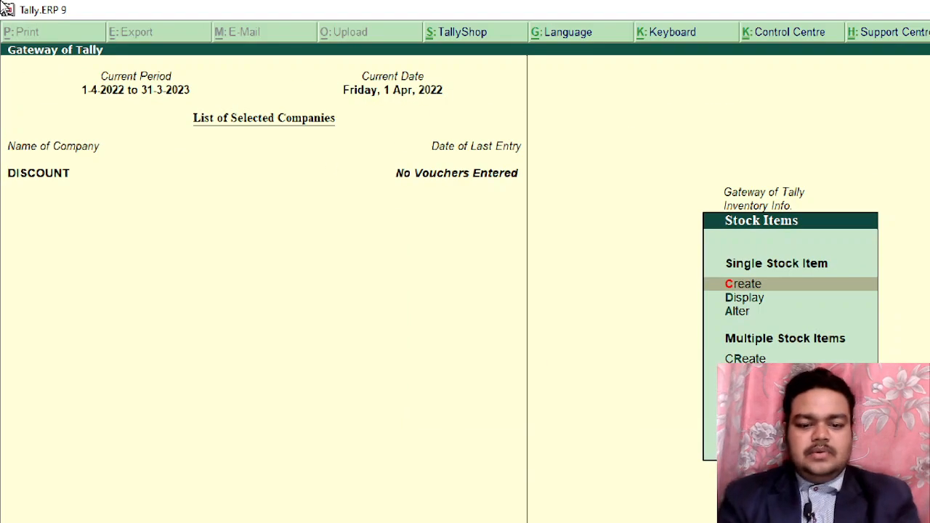
Check the empty Stock Summary, then go to Accounting Vouchers to start a Purchase voucher
key("Escape")
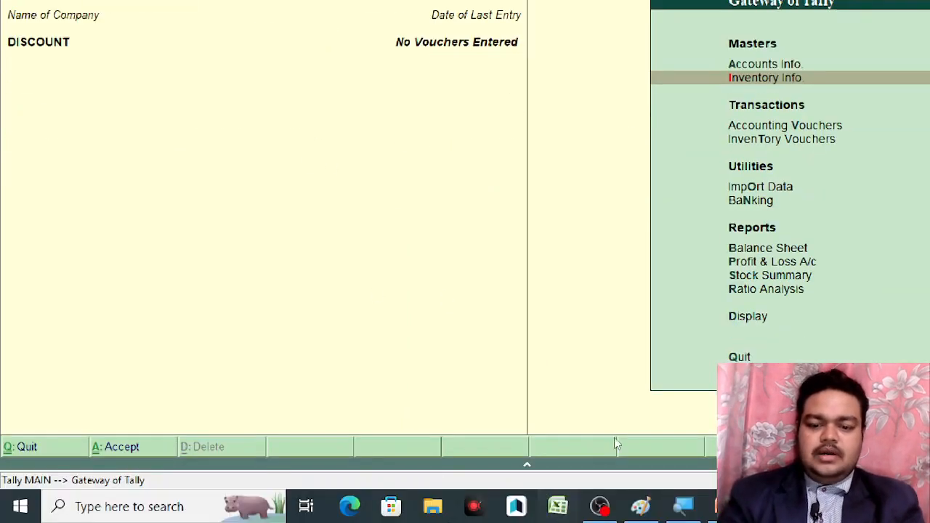
left_click(770, 276)
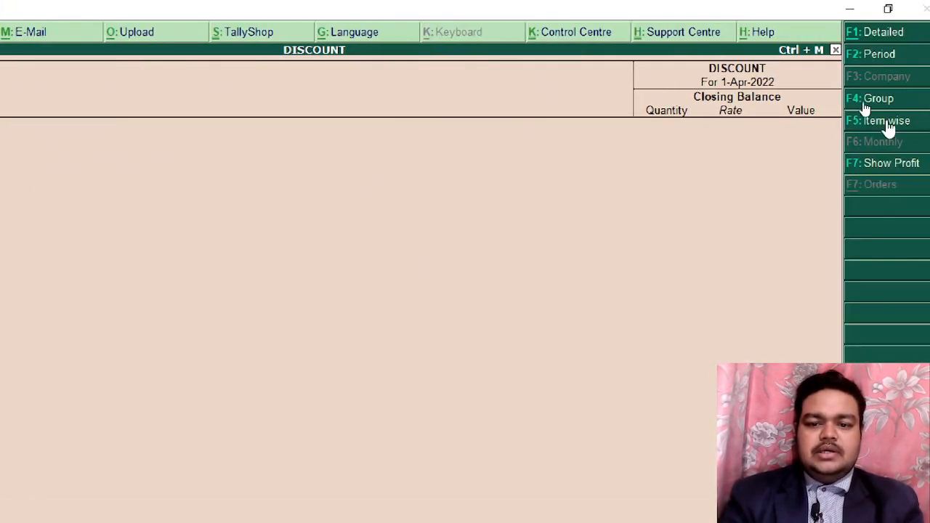
key("Escape")
key("Escape")
key("Escape")
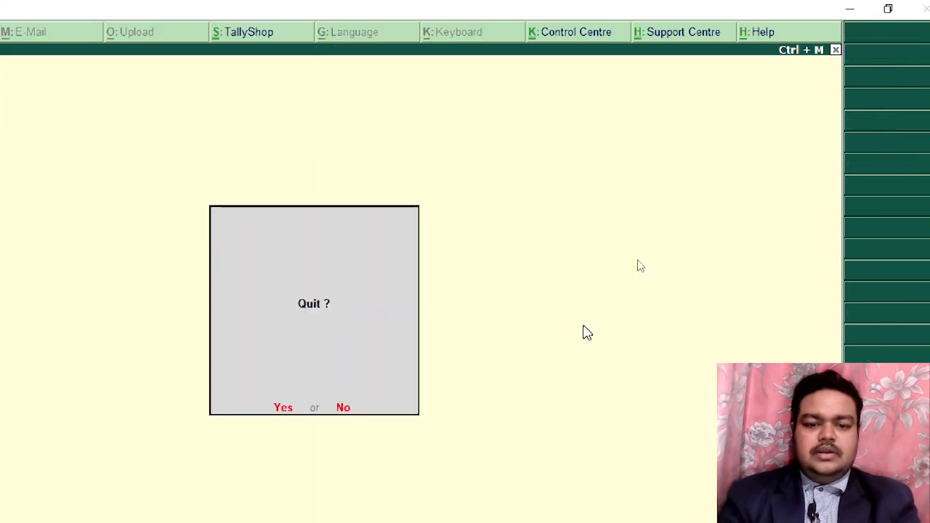
key("Escape")
key("Down")
key("Down")
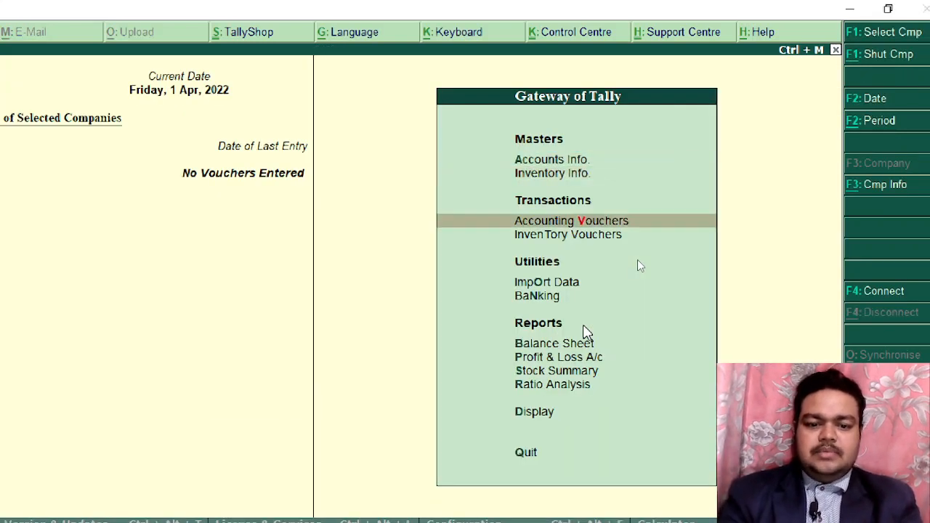
left_click(602, 218)
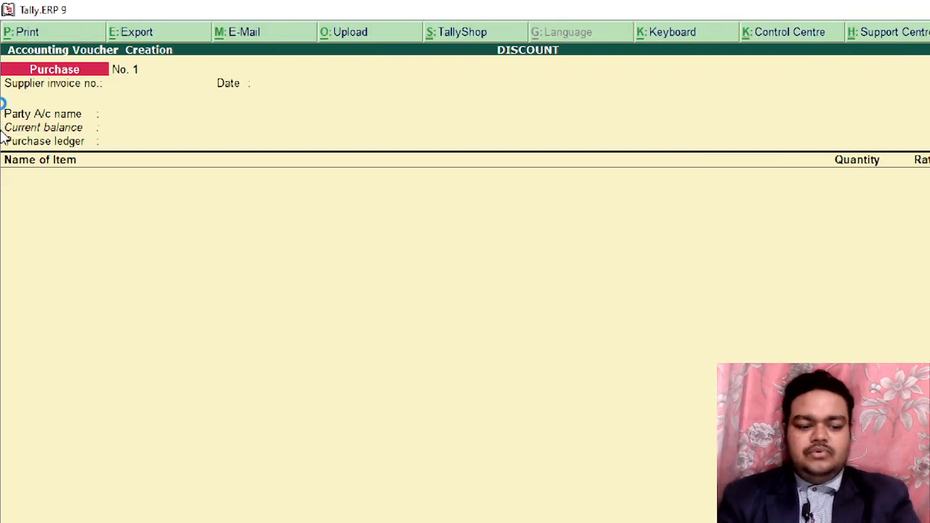
Date the purchase voucher 1-May-2022 and enter supplier invoice number MM001
key("F2")
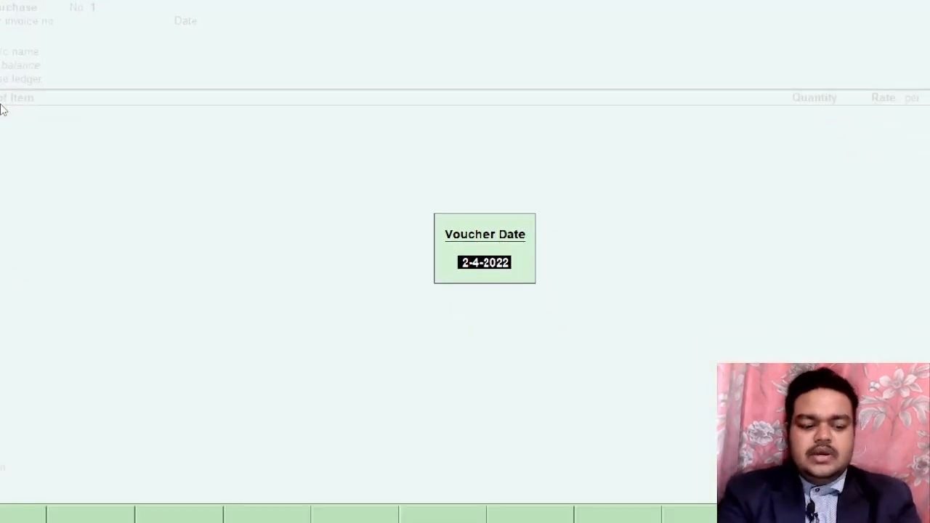
type("1-5")
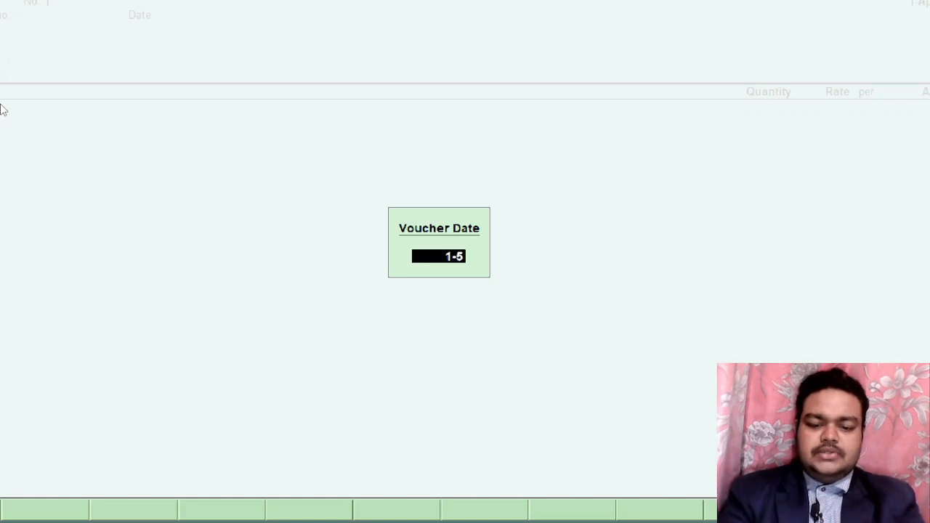
key("Return")
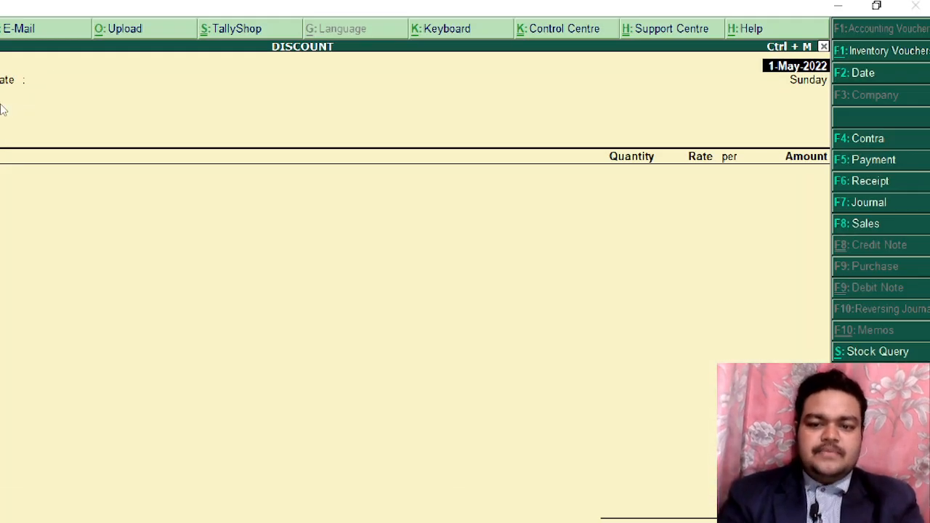
key("Return")
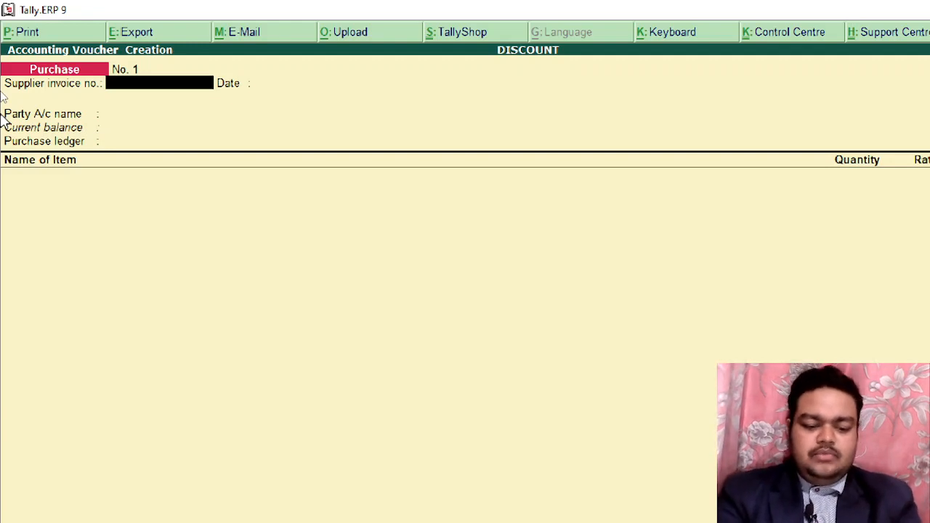
type("MM001")
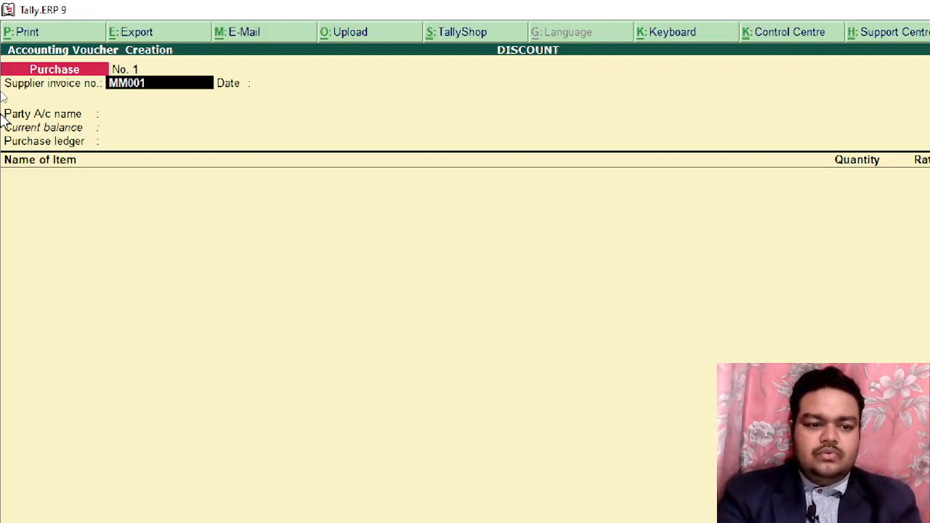
key("Return")
key("Return")
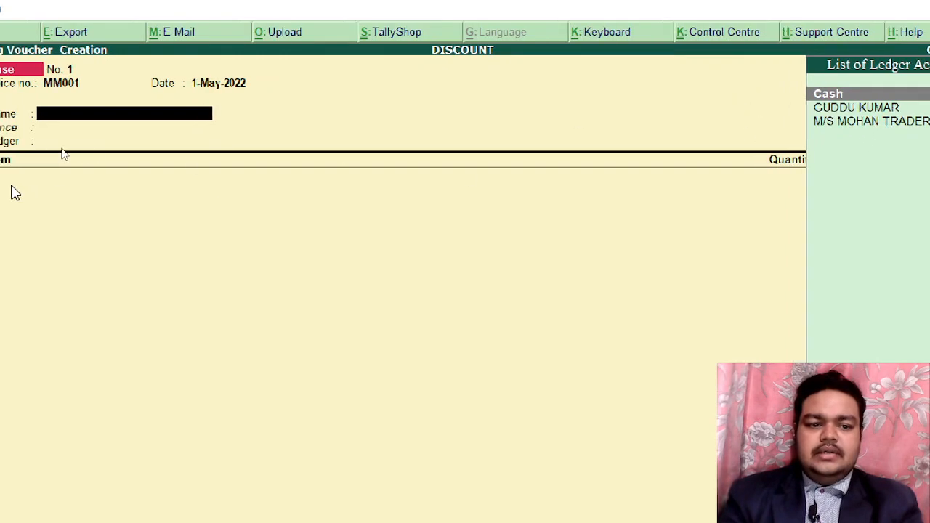
Select M/S MOHAN TRADERS as the party and accept its Party Details
key("space")
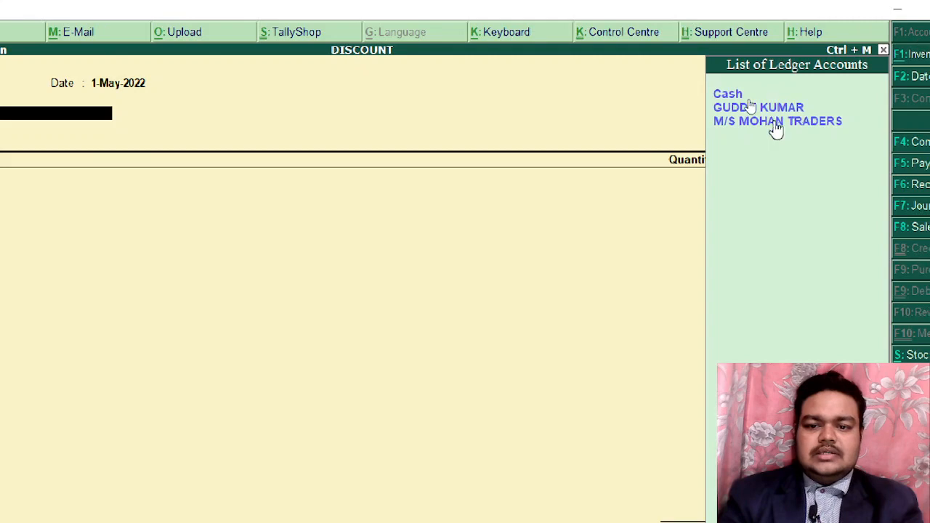
left_click(775, 121)
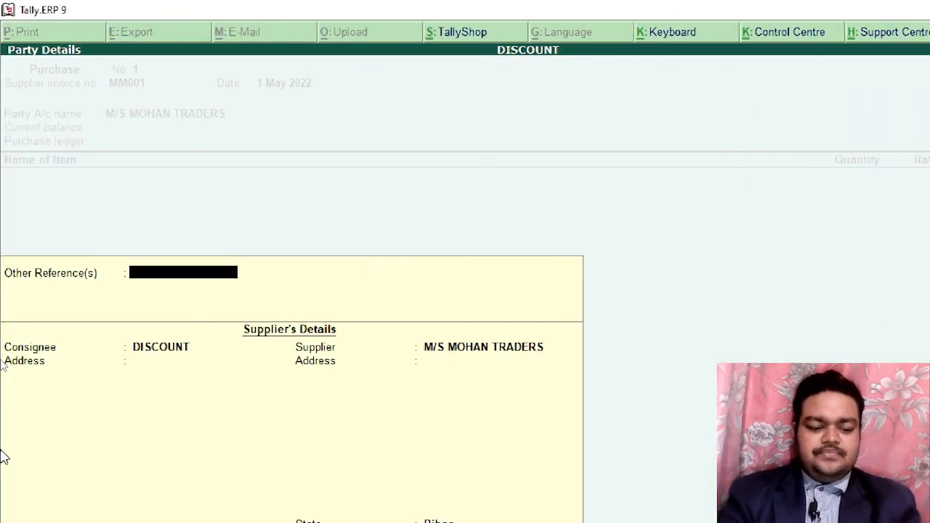
key("Return")
key("Return")
key("Return")
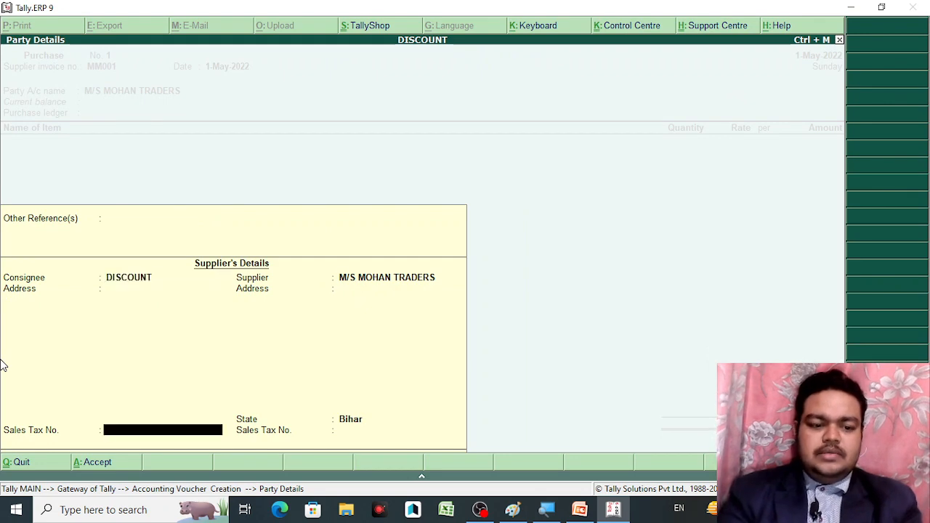
key("Return")
key("Return")
key("Return")
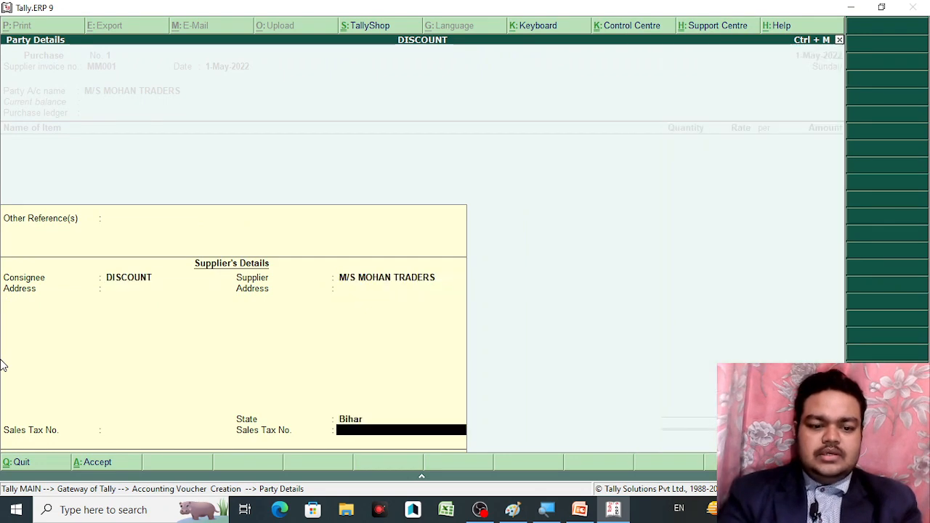
key("Return")
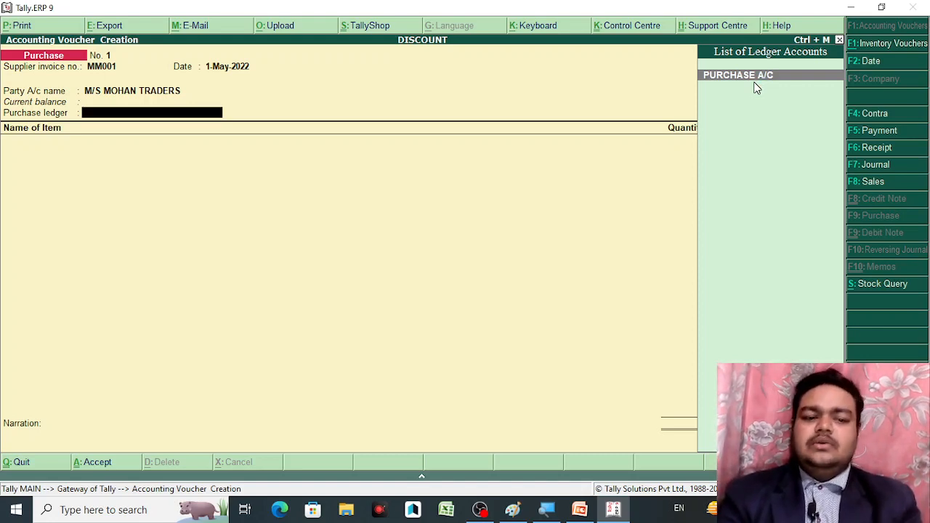
Use PURCHASE A/C as the purchase ledger, return to item invoice mode, and begin the first item line
key("Return")
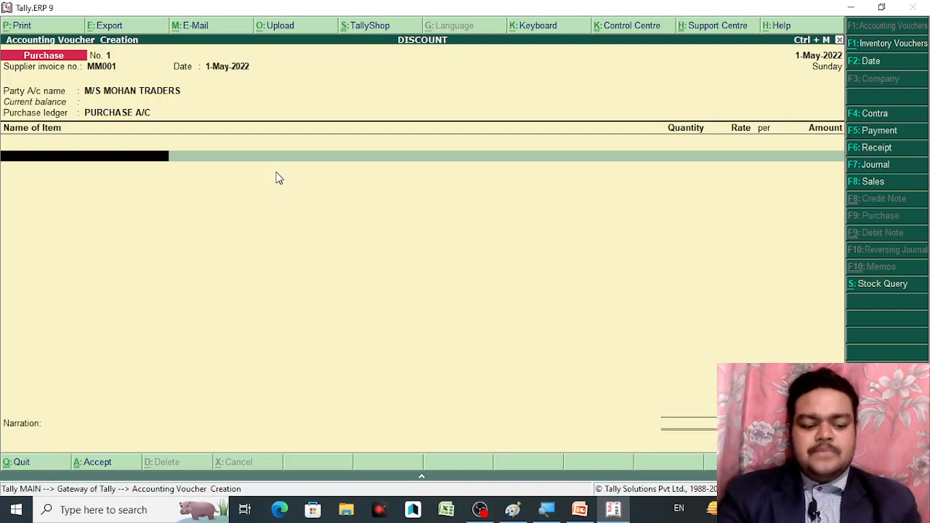
key("ctrl+v")
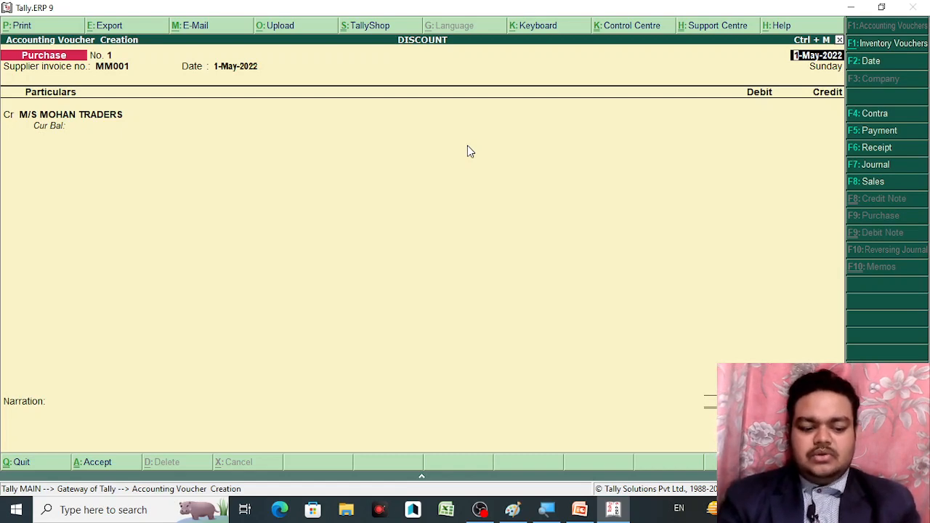
key("ctrl+v")
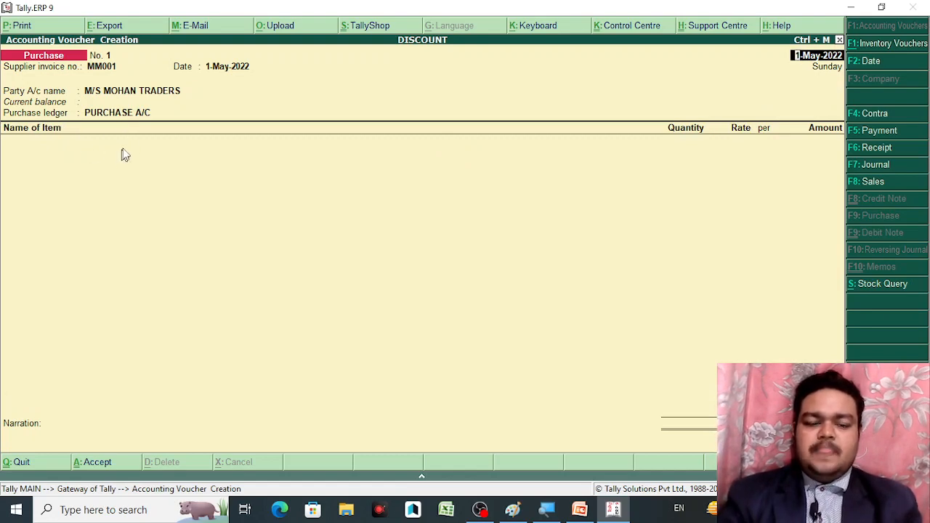
left_click(62, 151)
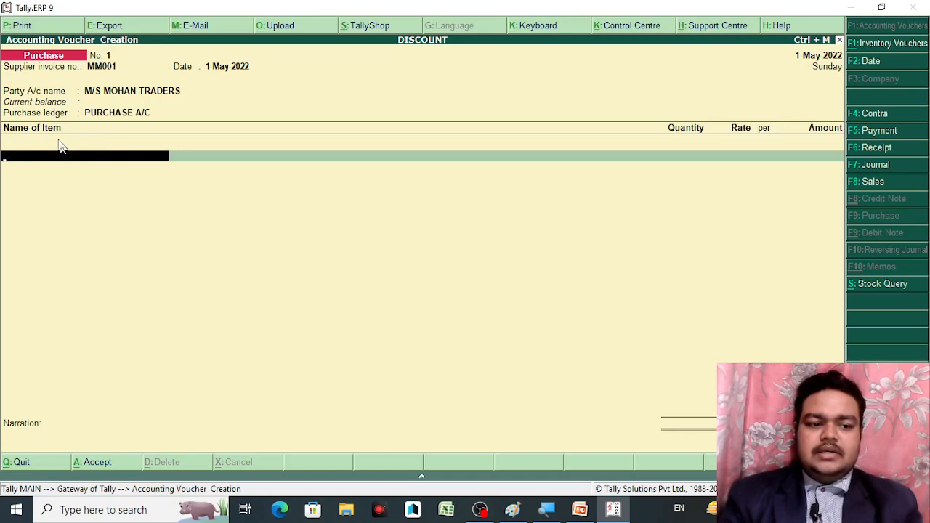
Add FREEDOM WATERTANK 1000 LT at 5 PCS and rate 1,000 for 5,000.00
key("space")
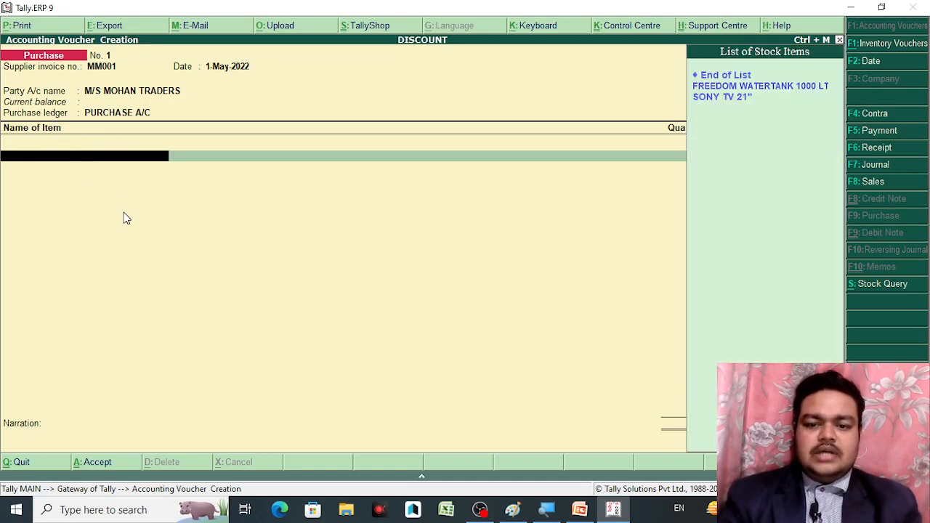
key("Down")
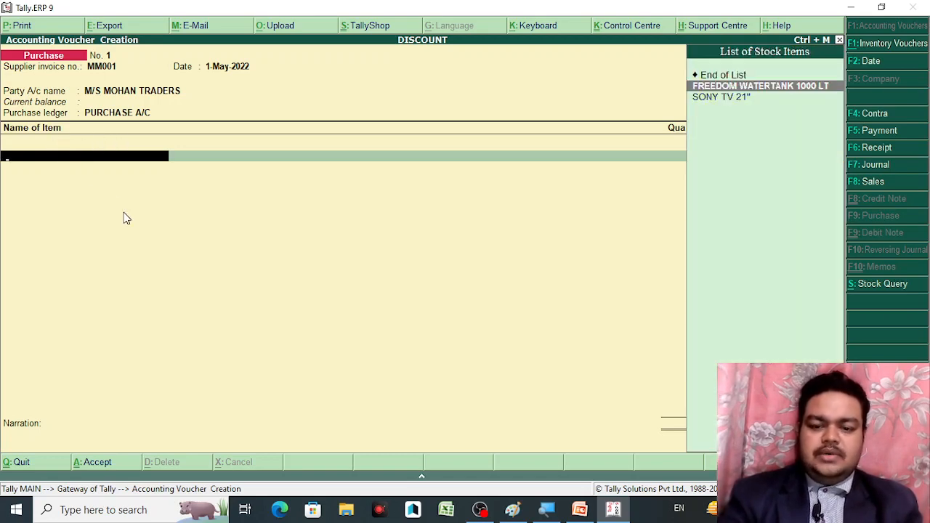
key("Return")
type("5")
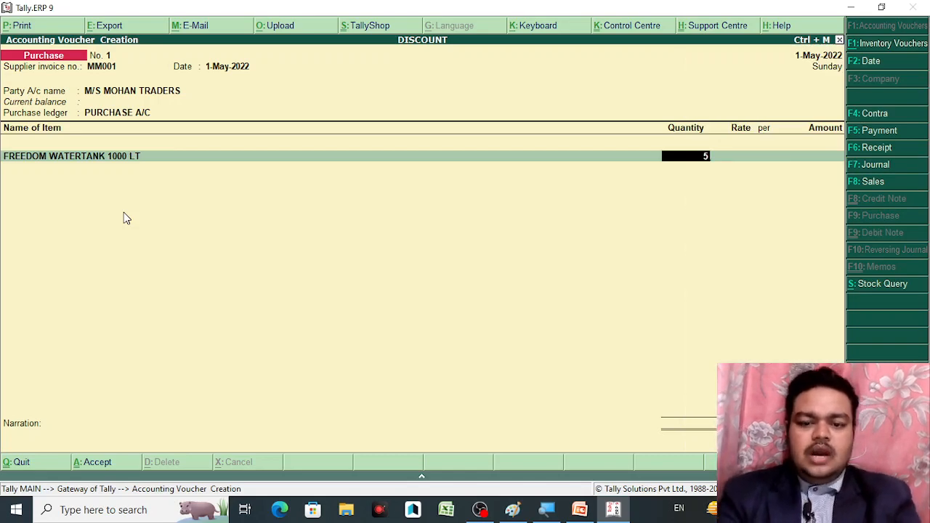
key("Return")
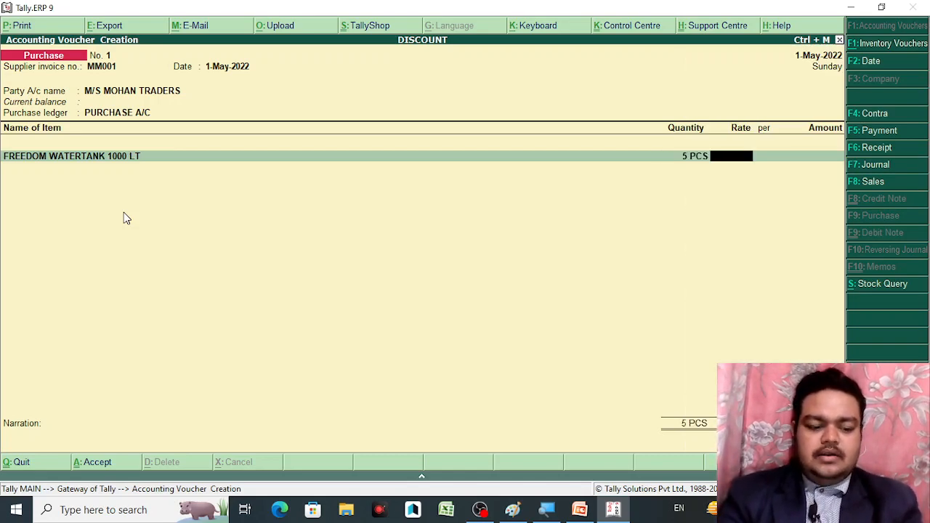
type("1")
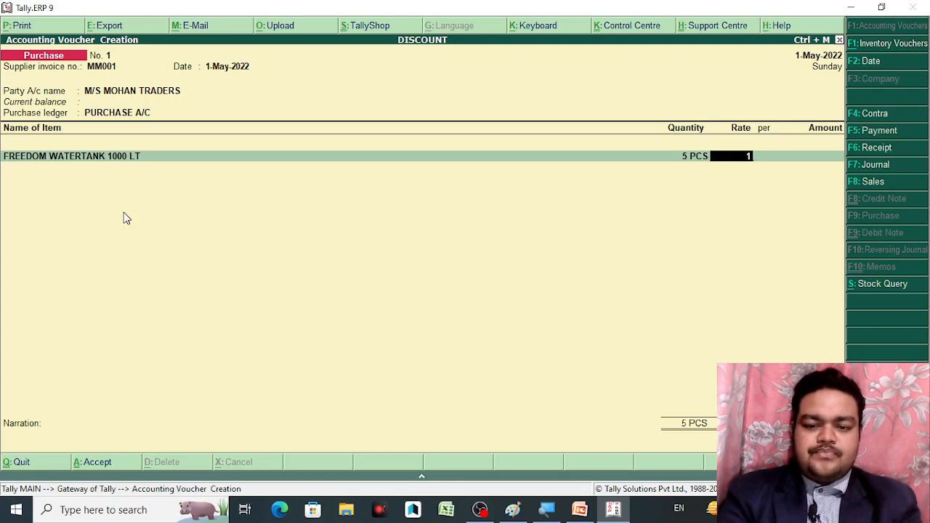
type("000")
key("Return")
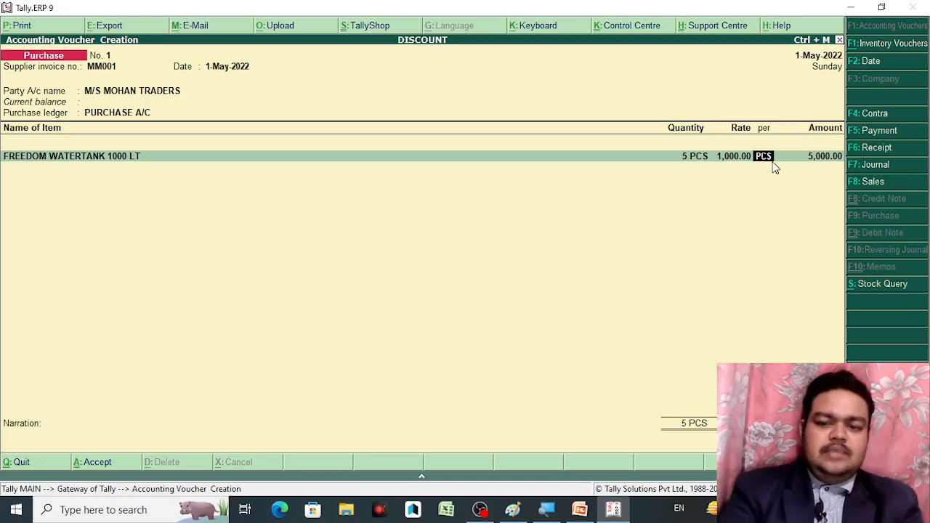
In F11 inventory features, set 'Use separate discount column in invoices' to Yes
key("F11")
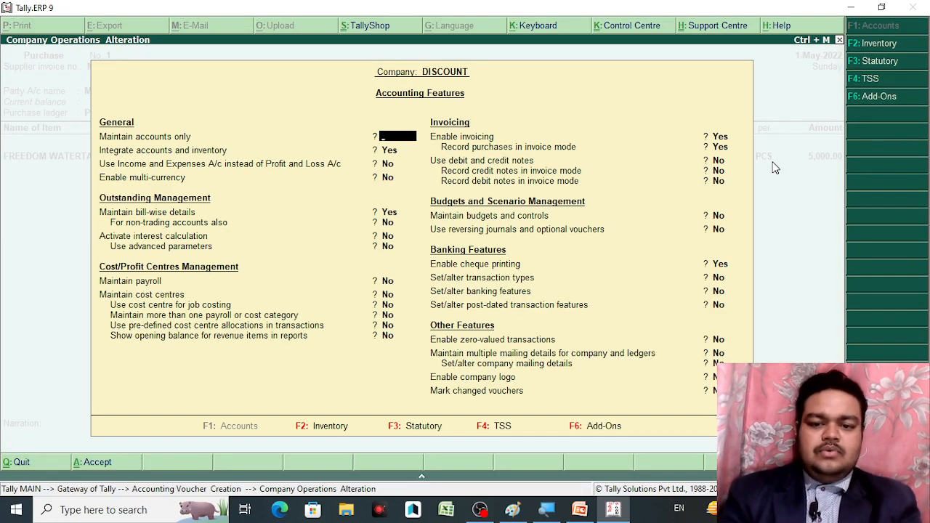
key("Escape")
key("y")
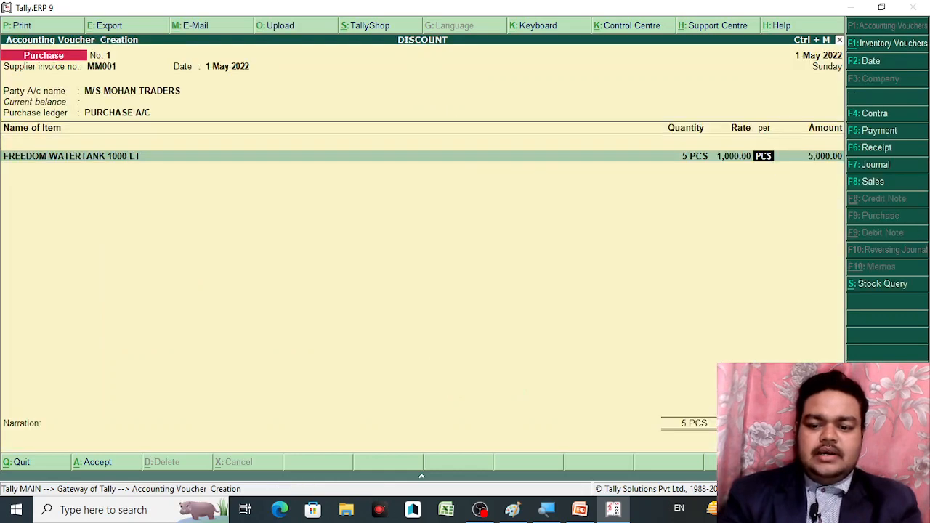
key("F11")
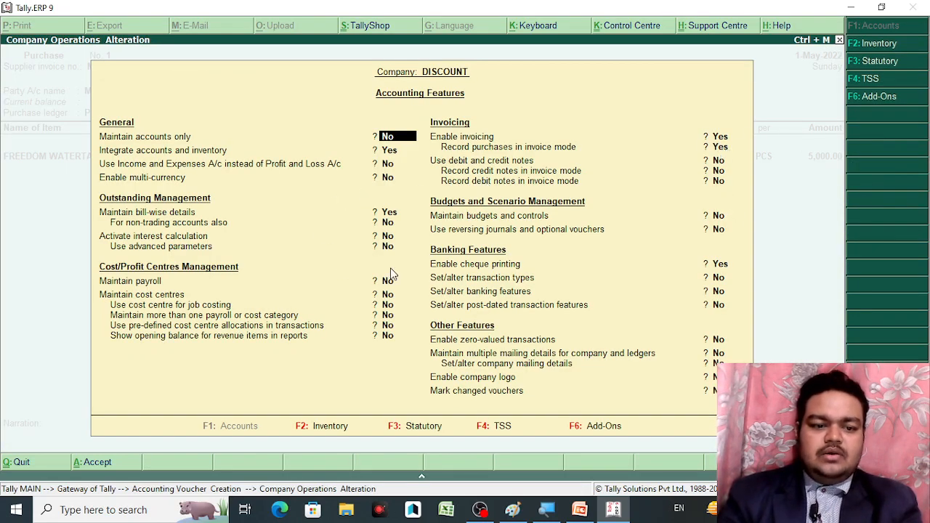
left_click(886, 44)
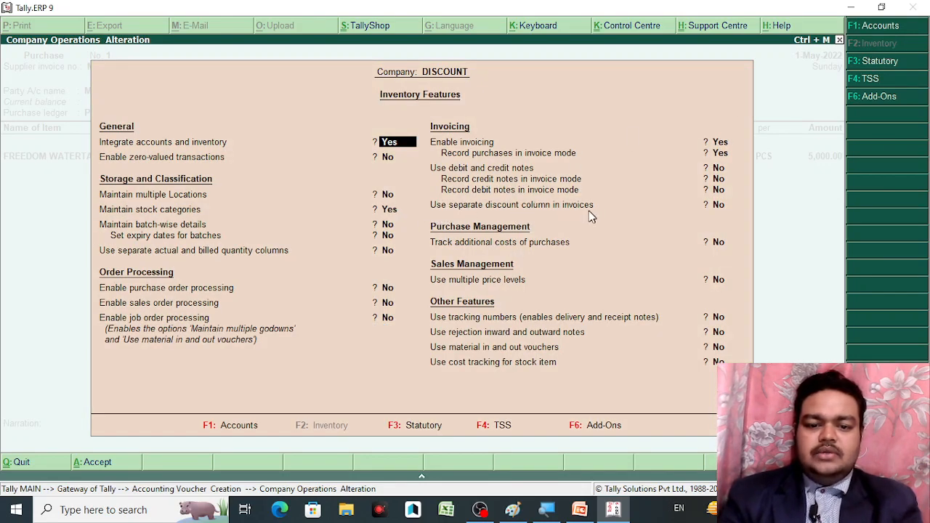
left_click(719, 205)
key("y")
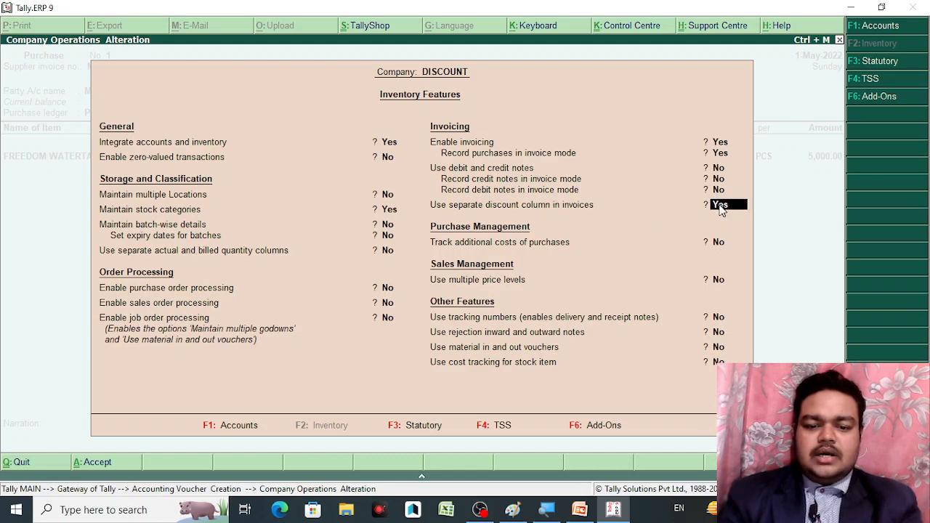
key("Return")
key("Return")
key("Return")
key("Return")
key("Return")
key("Return")
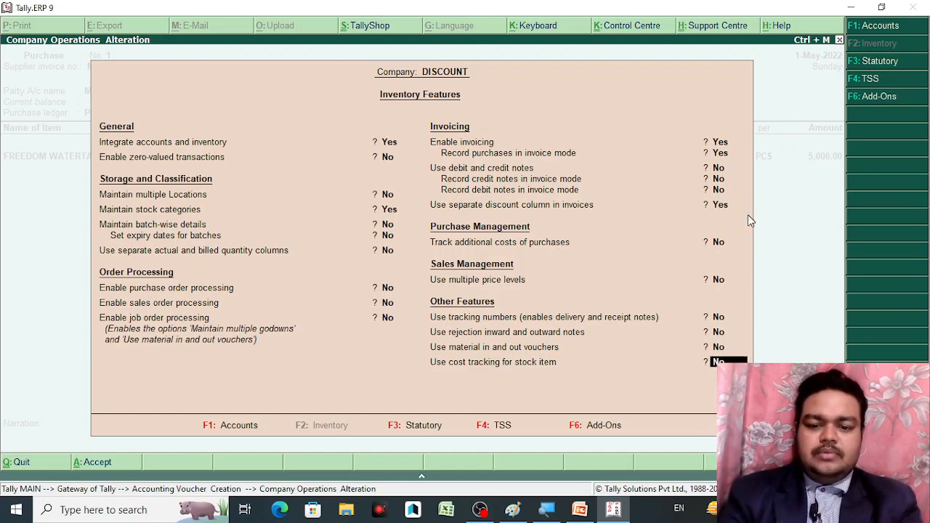
key("Return")
key("Return")
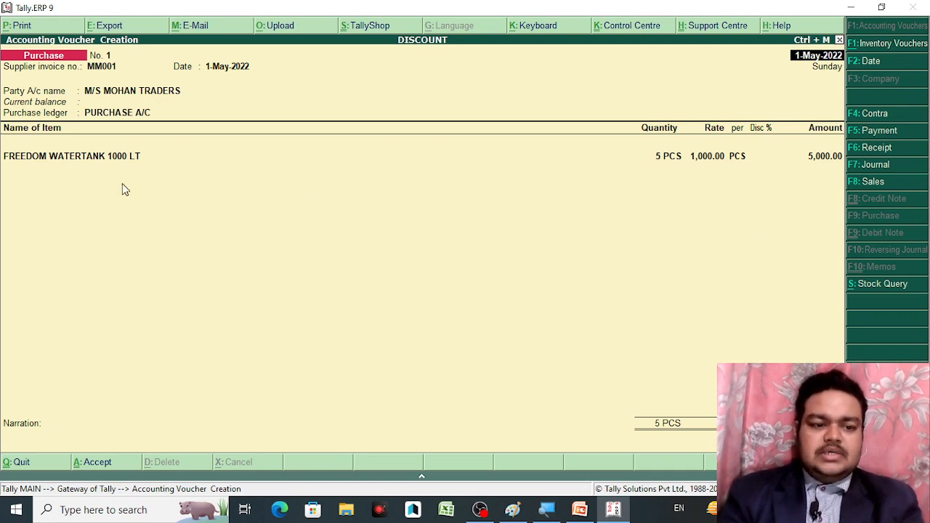
Revise the FREEDOM WATERTANK line to 5 PCS at 5,000 less 20% discount, totalling 20,000.00, and end the item list
left_click(118, 161)
key("Return")
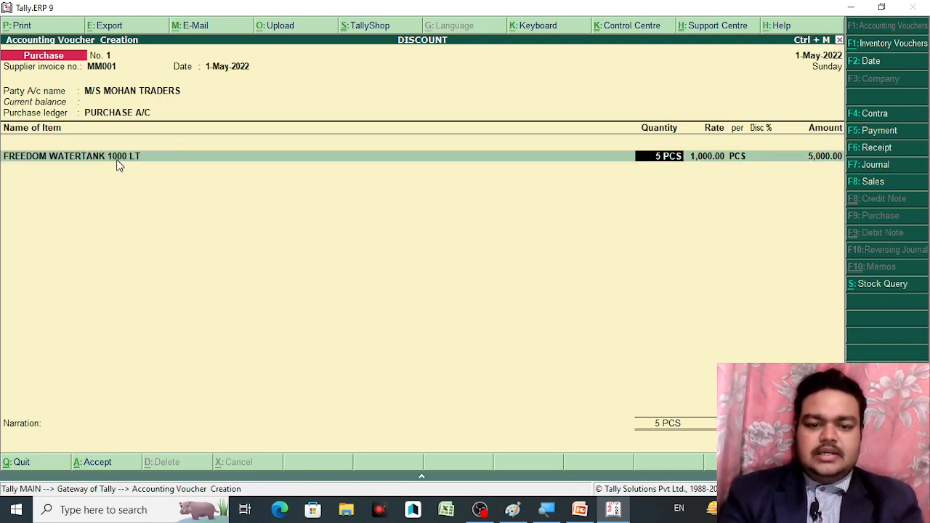
key("Return")
key("Return")
key("Return")
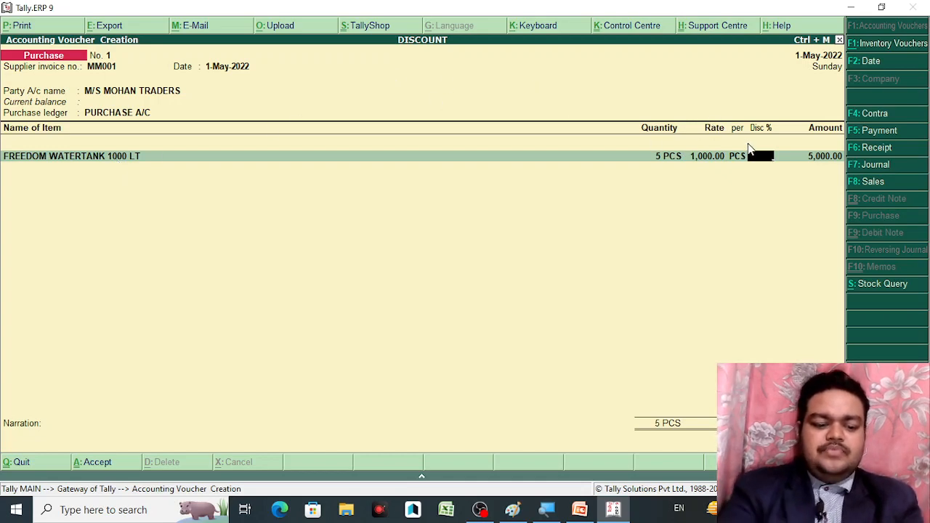
type("20.")
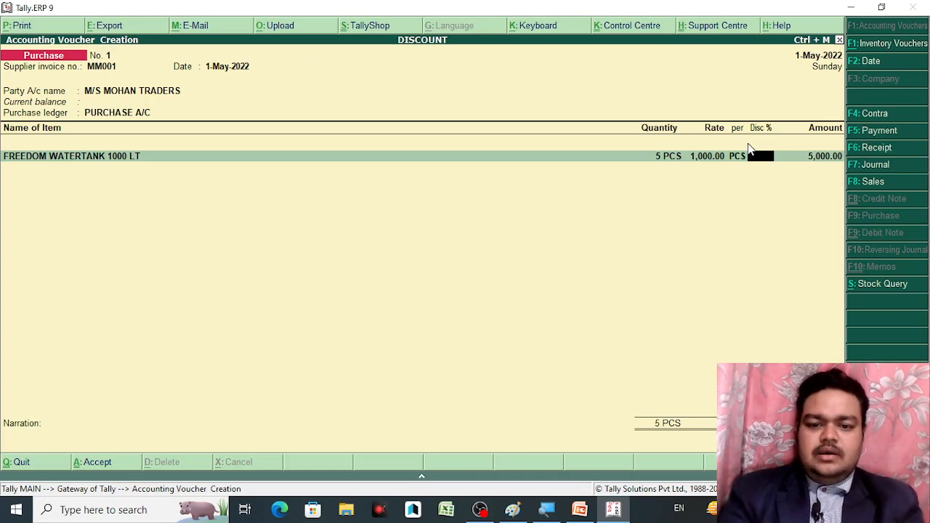
key("BackSpace")
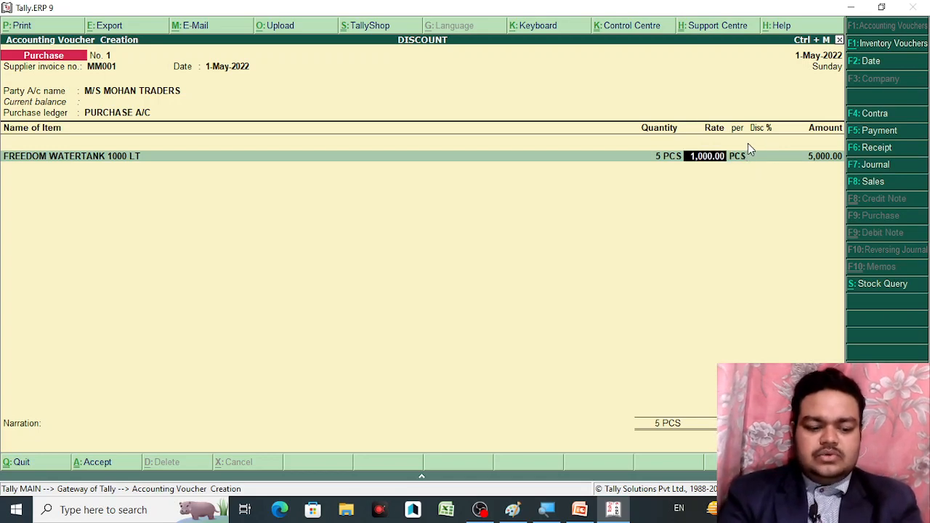
type("25,")
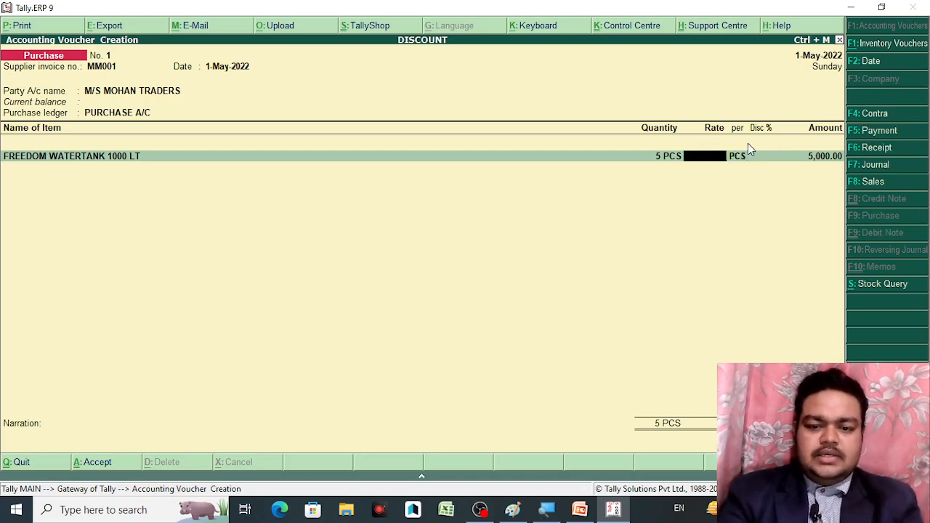
type("000")
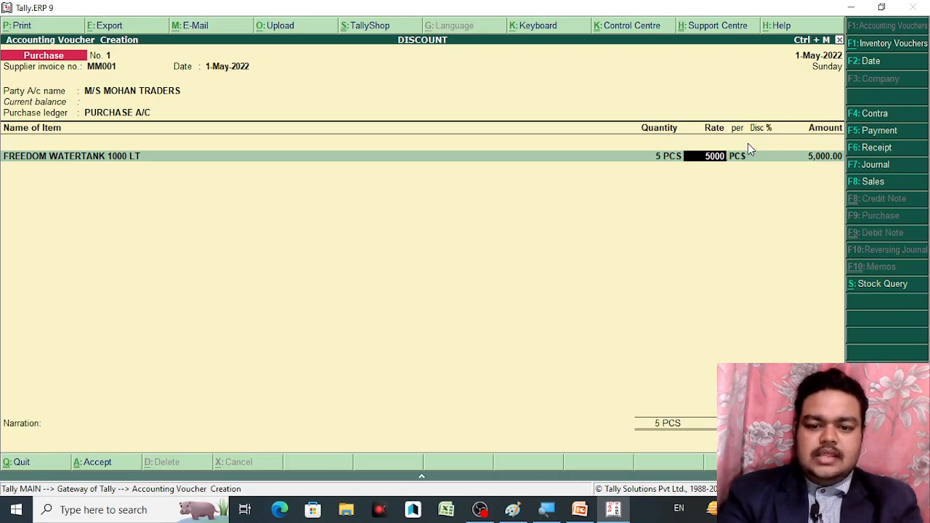
key("Return")
type("2")
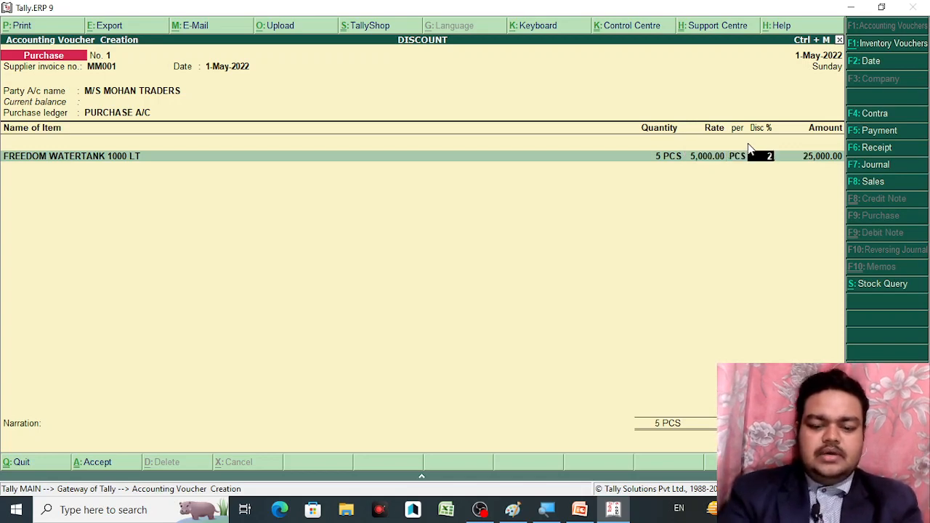
type("0")
key("Return")
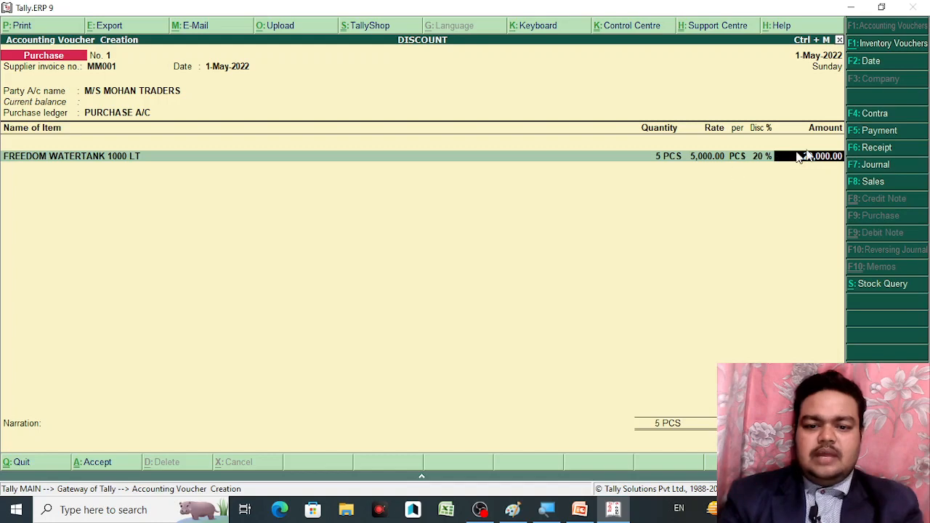
key("Return")
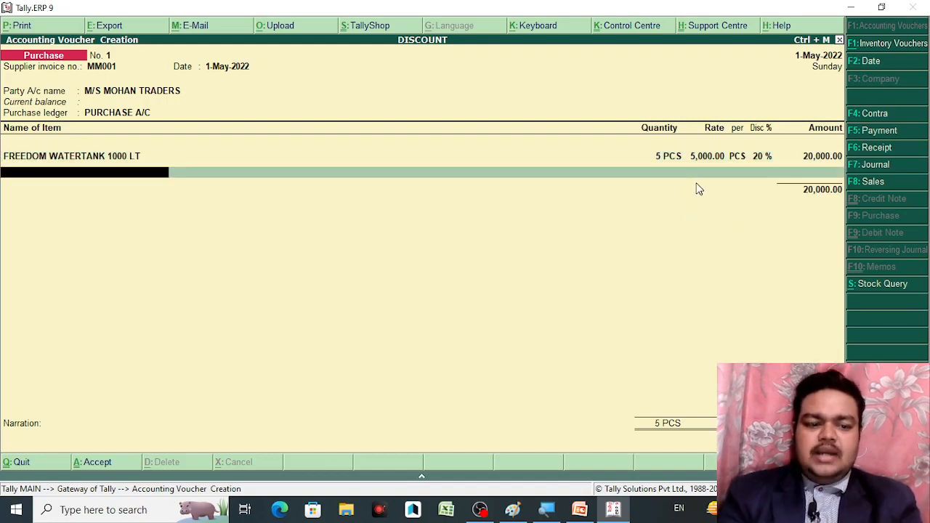
key("Return")
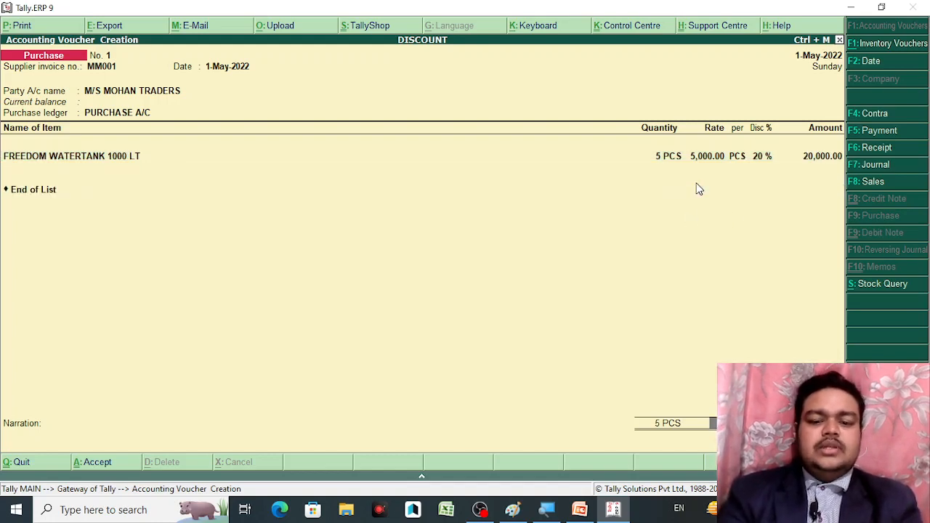
Move past the item list to M/S MOHAN TRADERS' bill-wise details showing 20,000.00 Cr
key("Return")
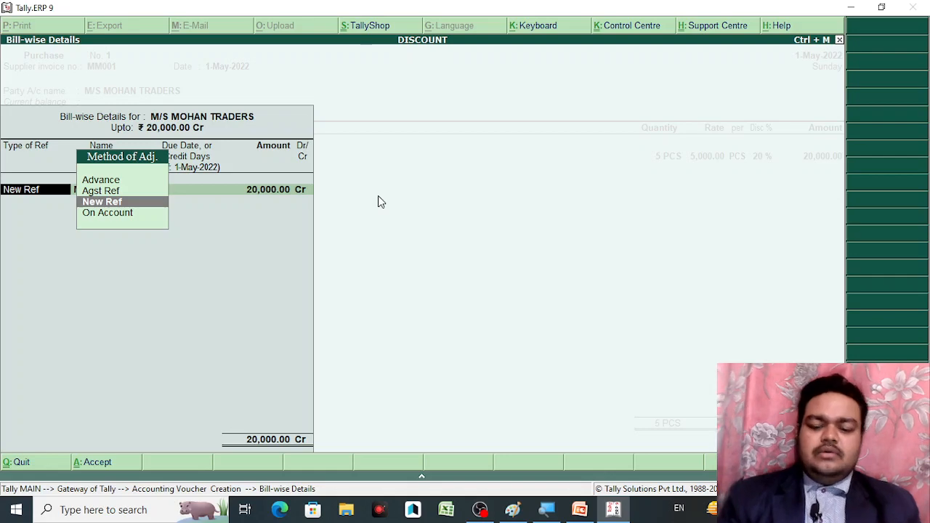
Allocate 20,000.00 Cr as New Ref MM001 and save purchase voucher No. 1
key("Down")
key("Up")
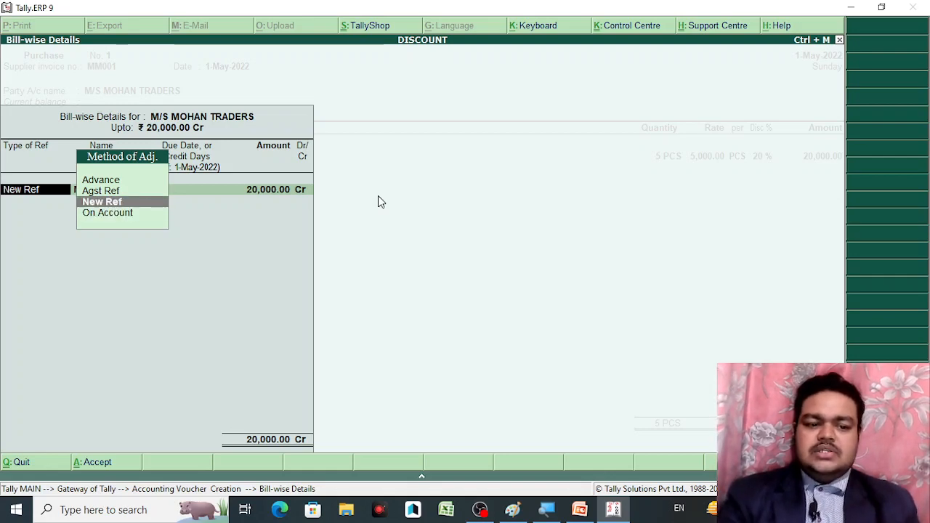
key("Return")
key("Return")
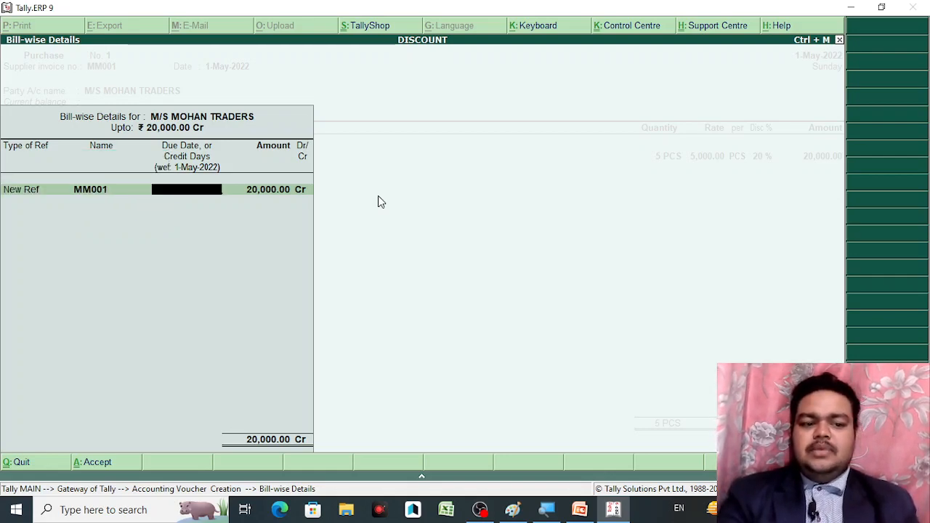
key("Return")
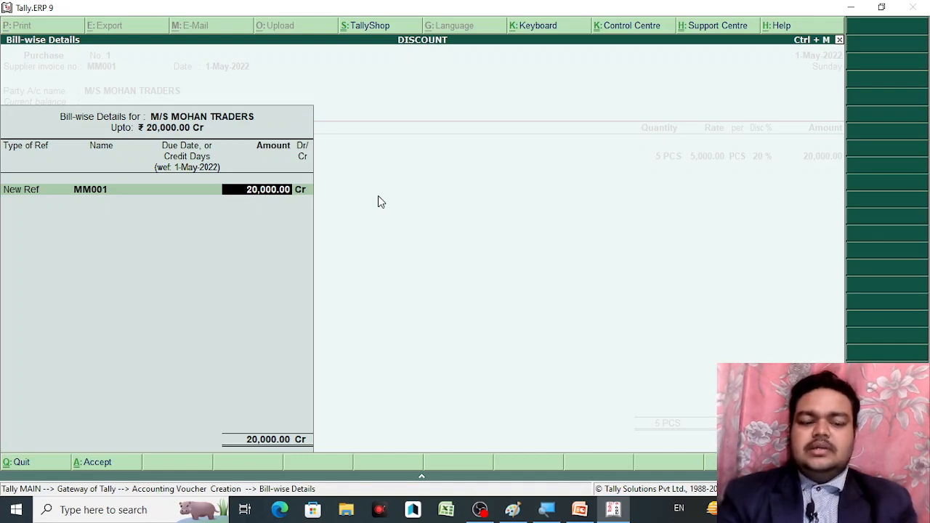
key("Return")
key("Return")
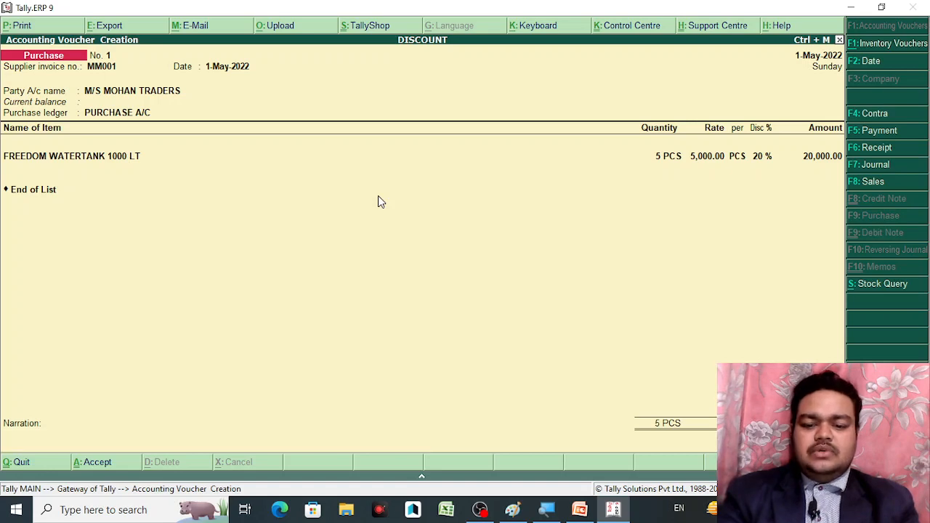
key("ctrl+a")
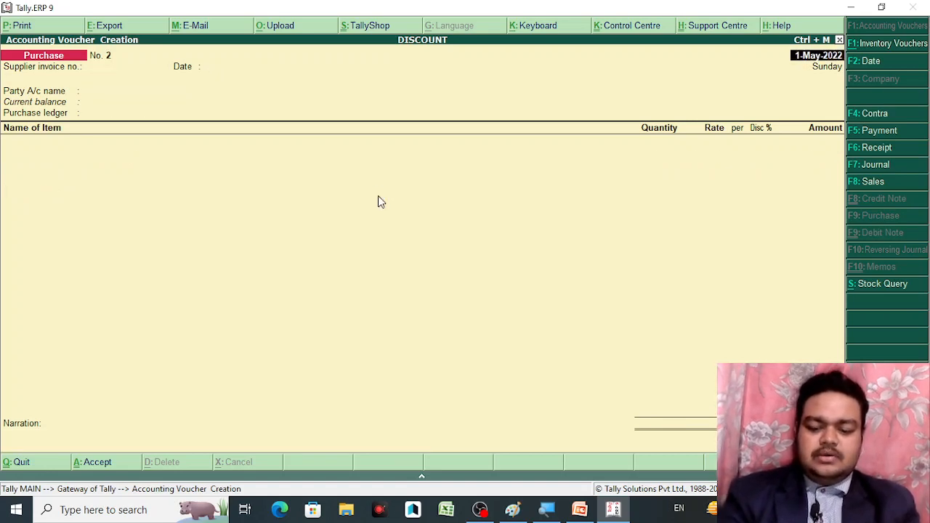
Preview the printed invoice for purchase voucher No. 1, then switch to the QUANTITY DISCOUNT PowerPoint slide
key("Page_Up")
key("alt+p")
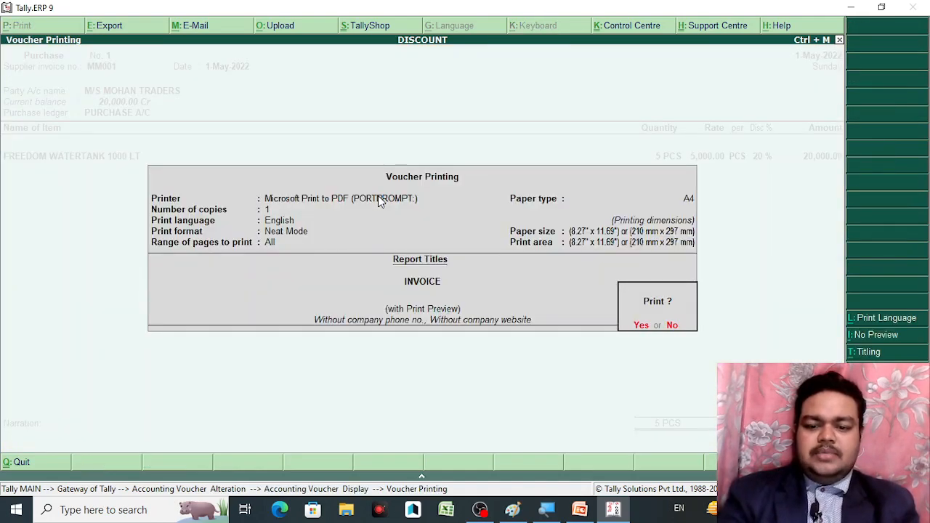
key("Return")
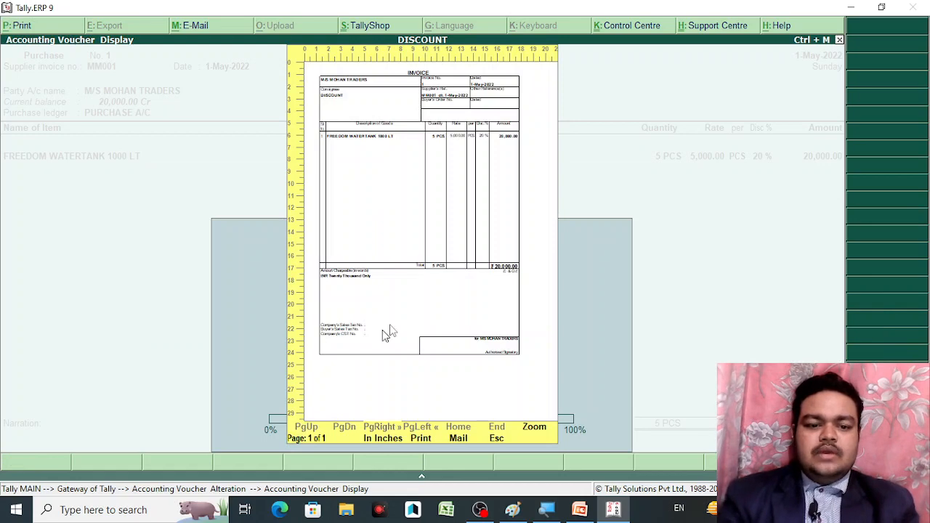
left_click(427, 253)
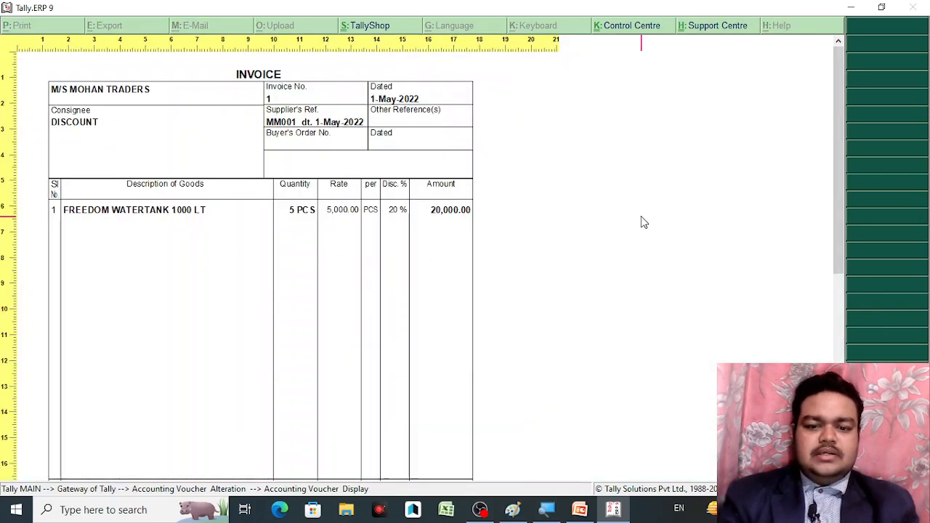
mouse_move(842, 131)
left_mouse_down()
mouse_move(841, 249)
mouse_move(840, 148)
left_mouse_up()
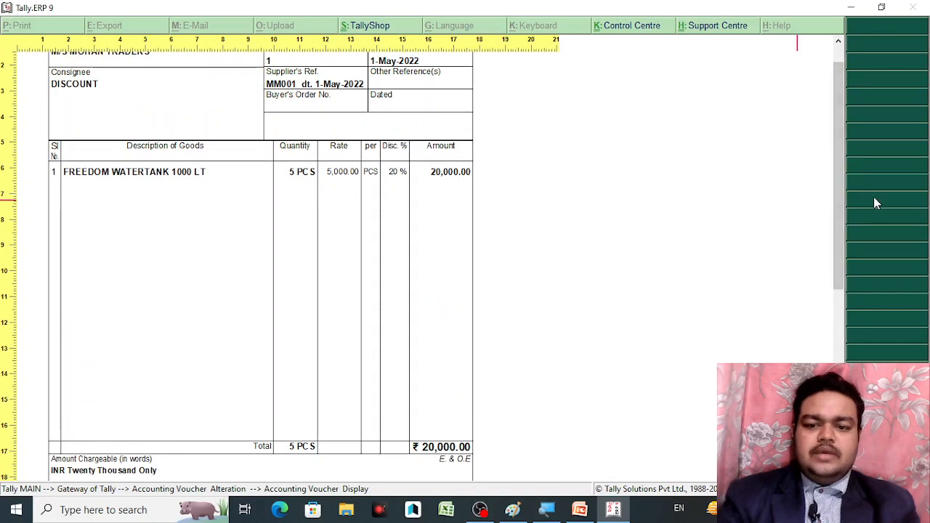
left_click_drag(838, 206, 832, 165)
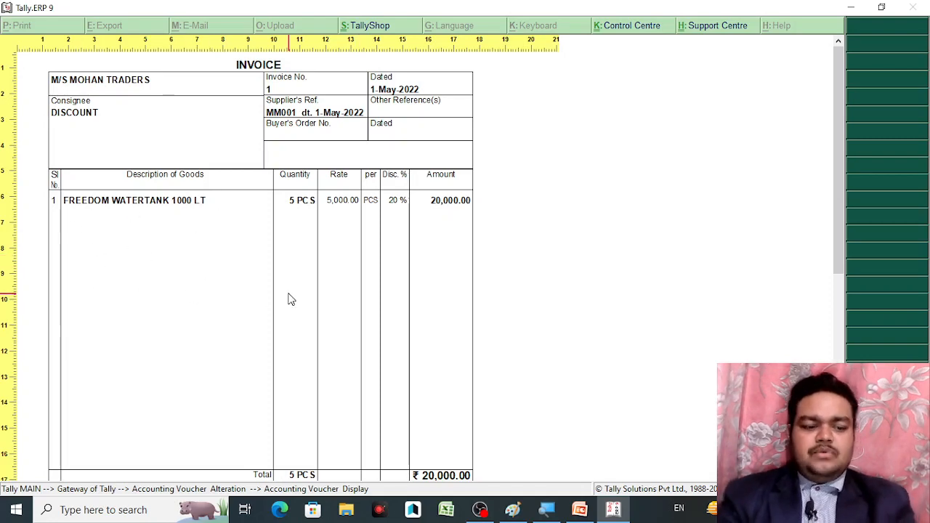
key("Escape")
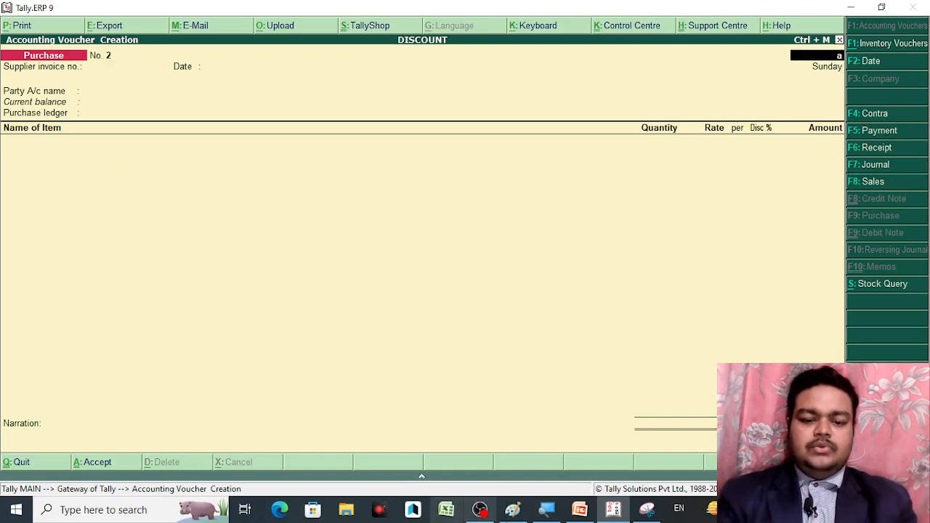
left_click(580, 511)
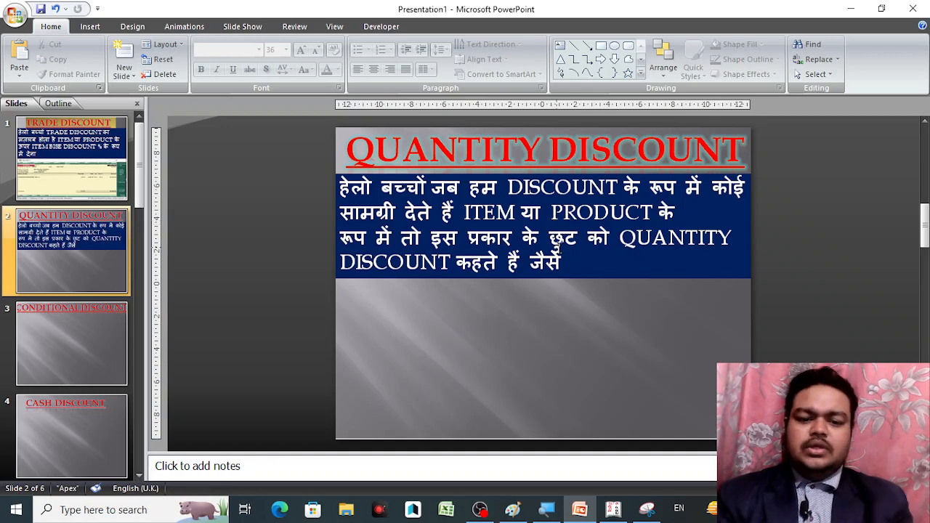
End the QUANTITY DISCOUNT paragraph with 'BY 2 GET ONE FREE' and widen its text box
left_click(563, 257)
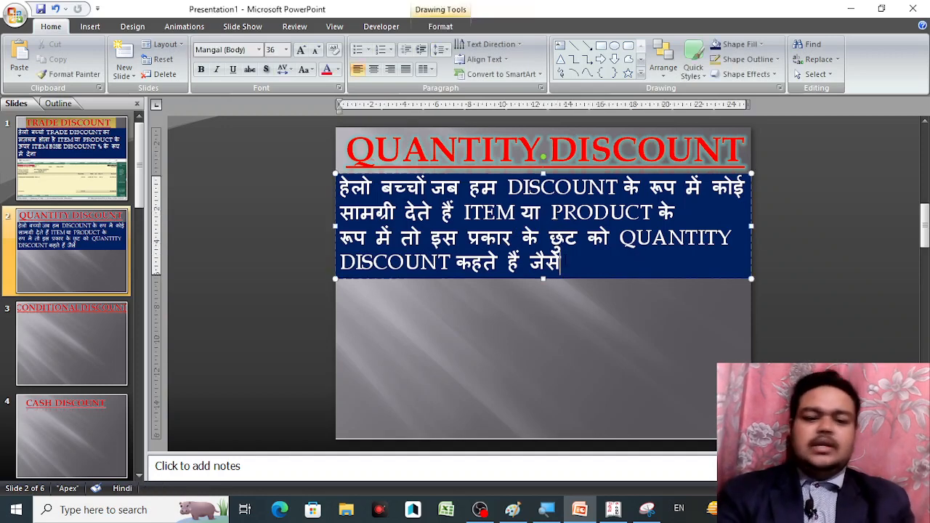
key("alt+shift")
type("BY")
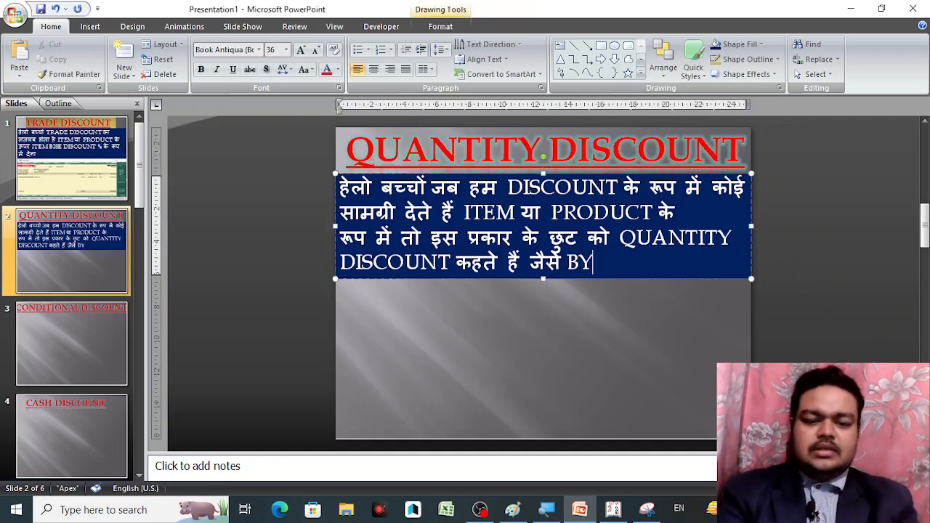
type(" 2 ")
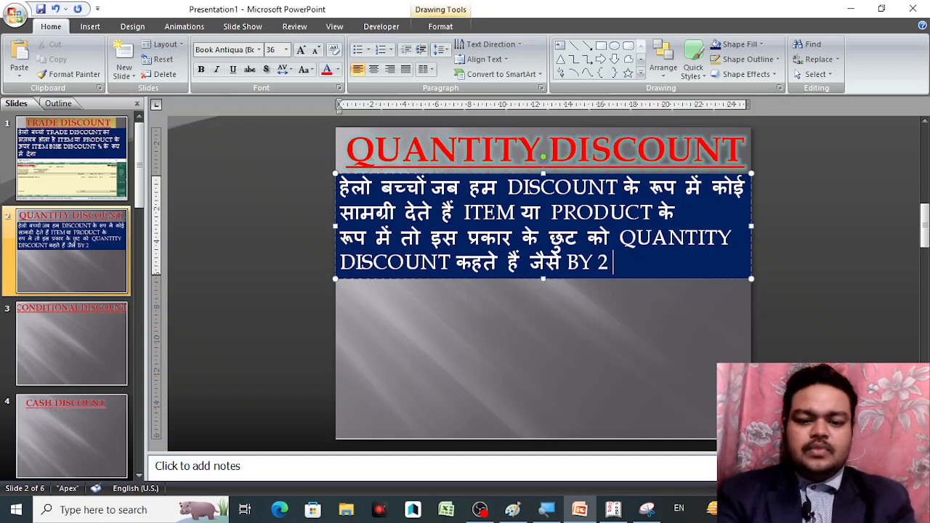
type("GET FREE")
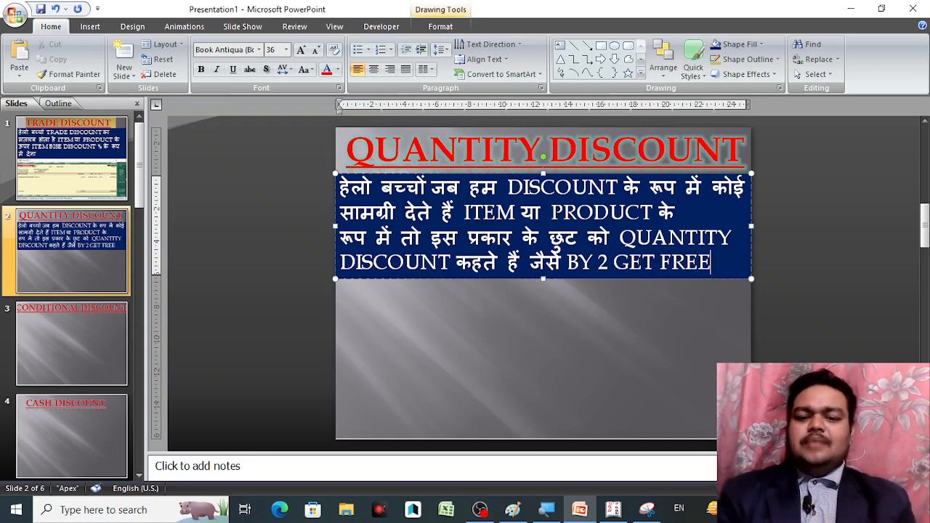
left_click(566, 263)
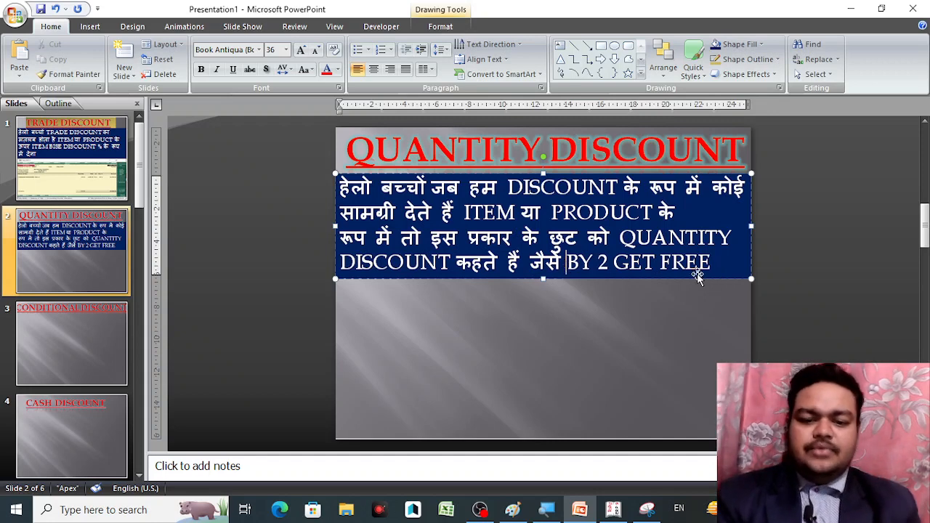
left_click(655, 263)
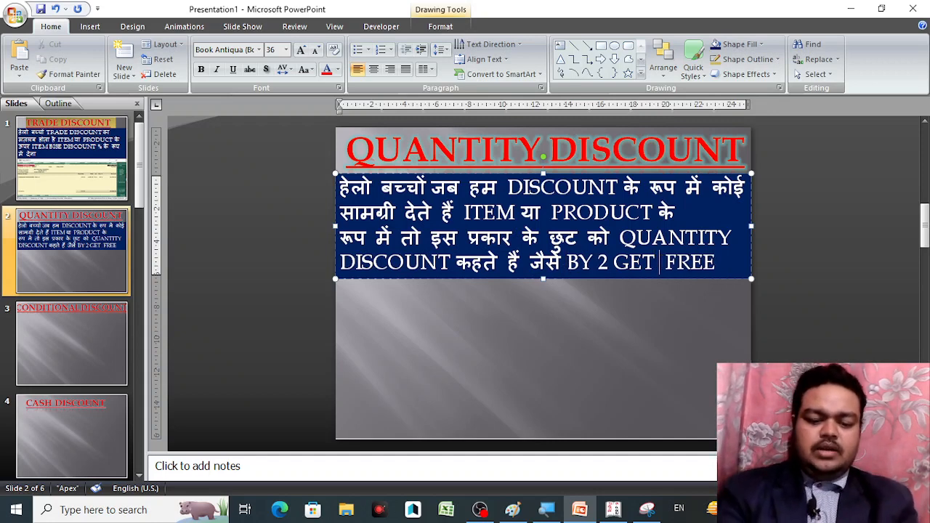
type("ONE")
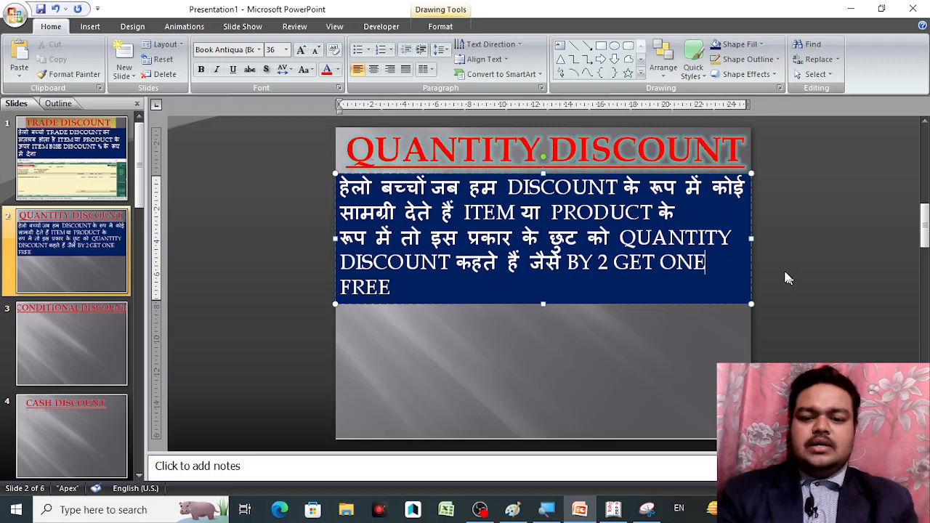
left_click_drag(753, 238, 776, 238)
left_click(675, 336)
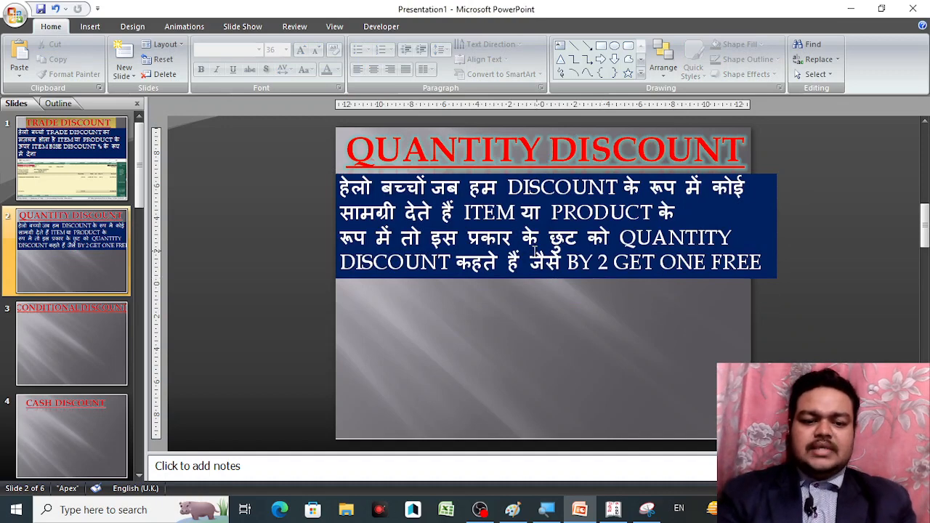
In Tally's Inventory Features, set separate discount column to No and actual/billed quantity columns to Yes
left_click(614, 510)
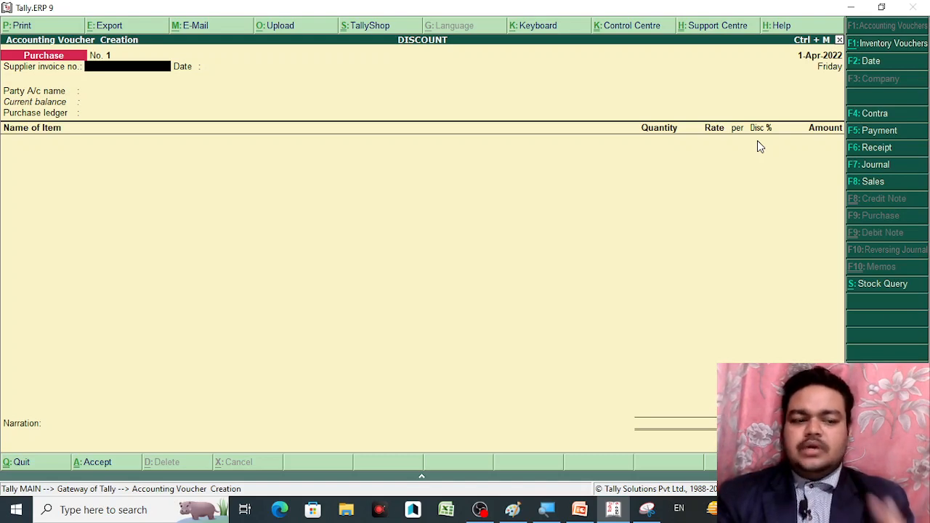
key("F11")
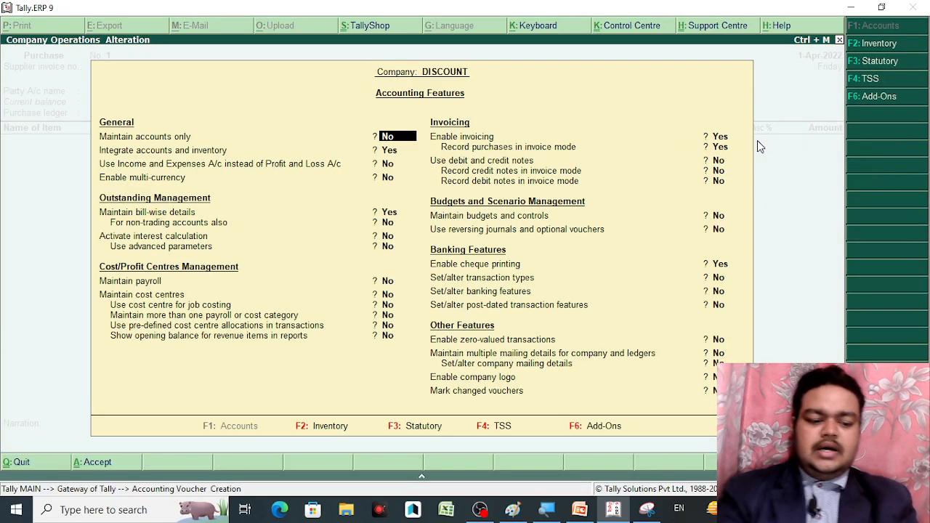
key("F2")
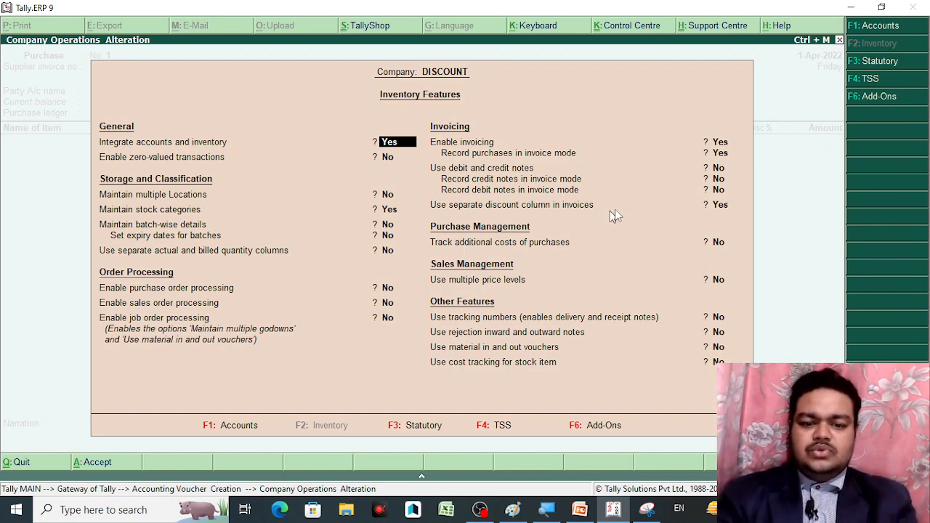
left_click(721, 210)
key("n")
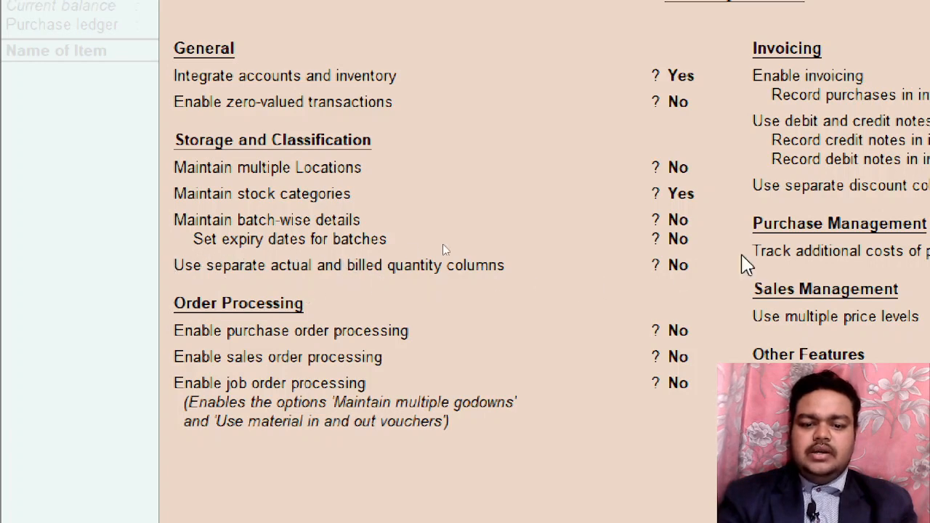
left_click(628, 267)
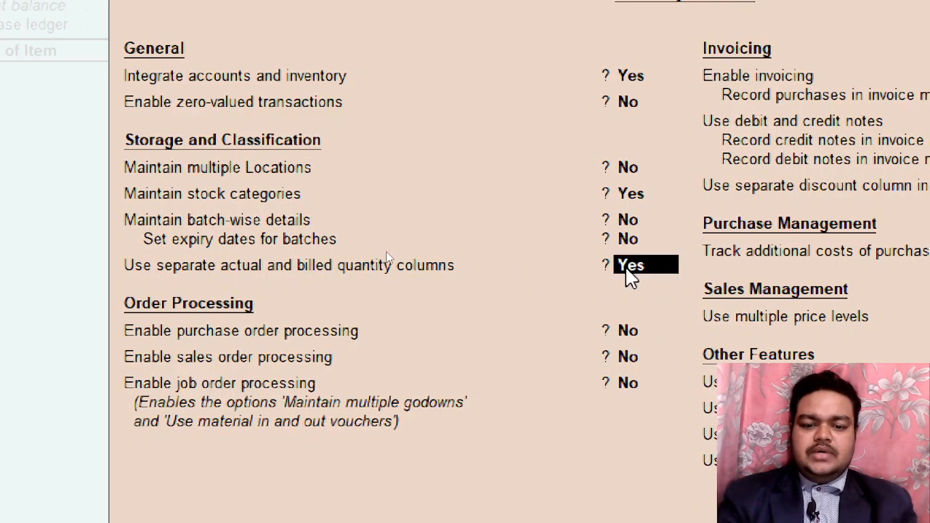
key("ctrl+a")
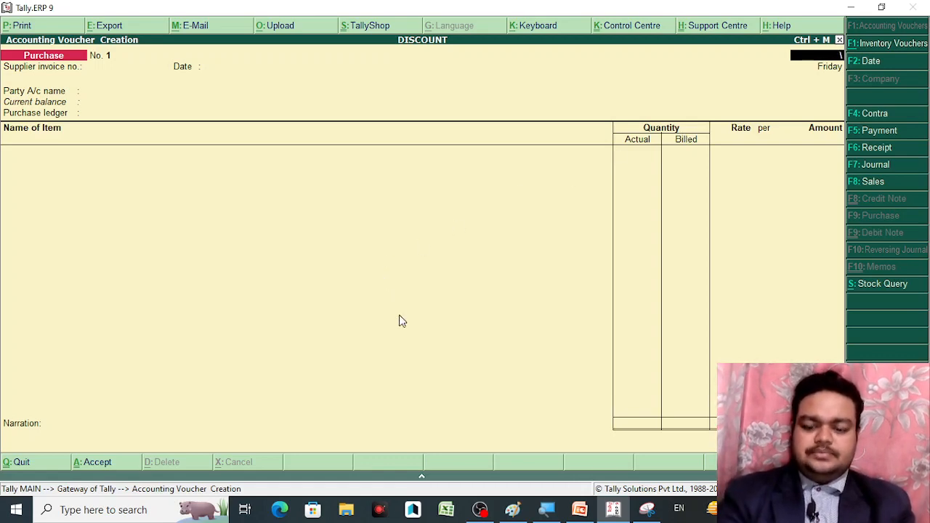
Check the voucher date settings and start a fresh Purchase voucher No. 2
key("Return")
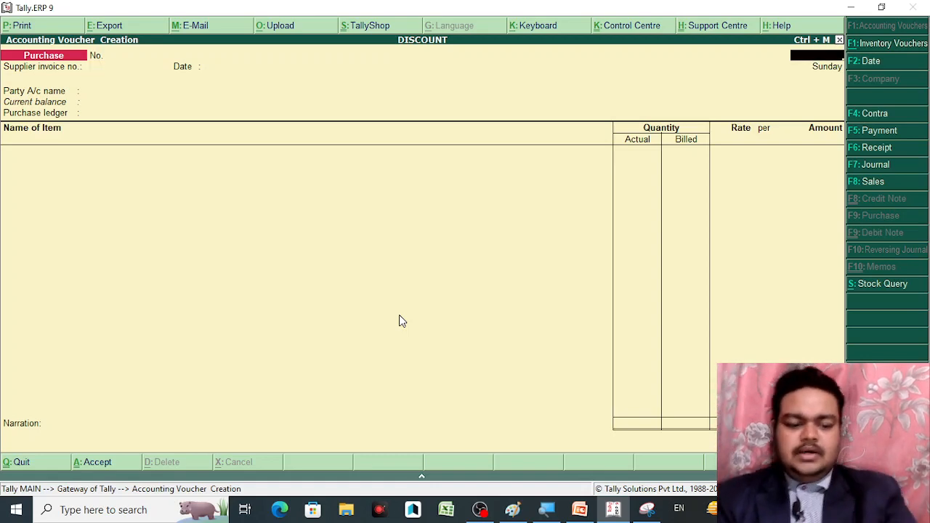
key("F2")
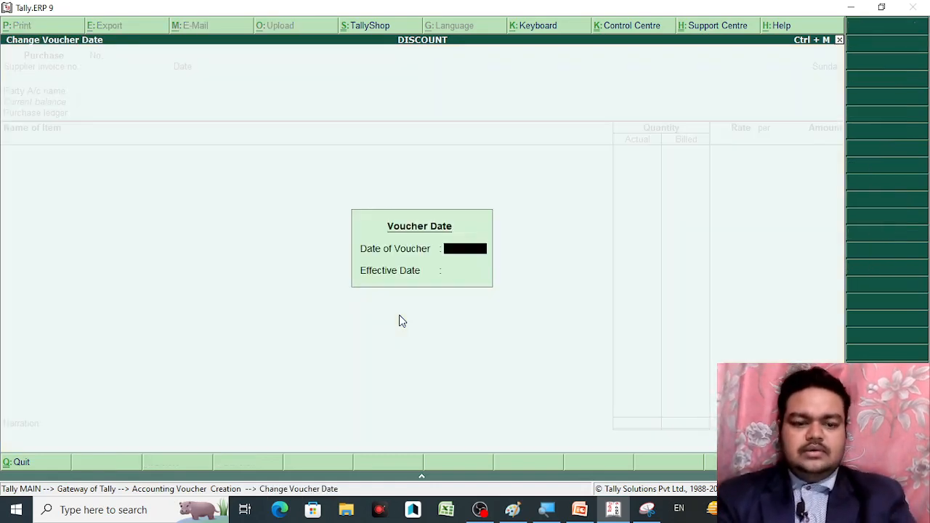
key("Return")
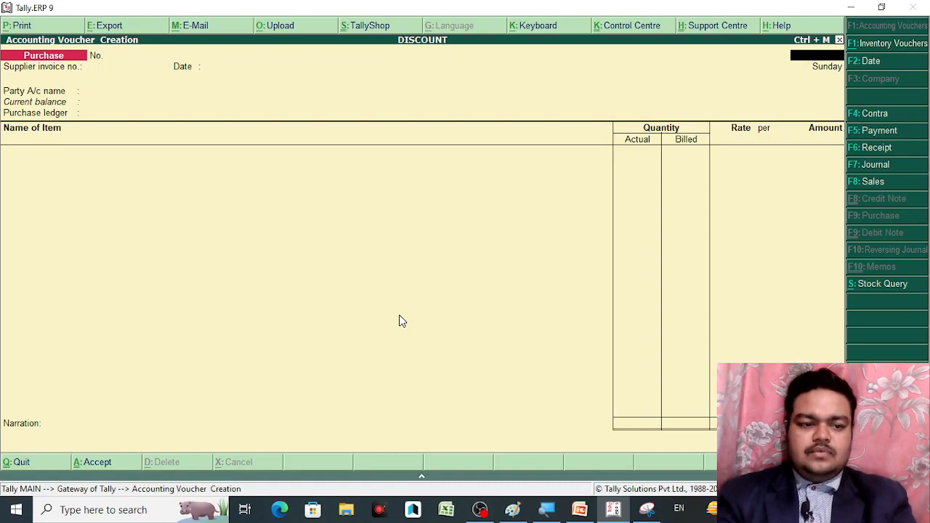
key("Escape")
key("Return")
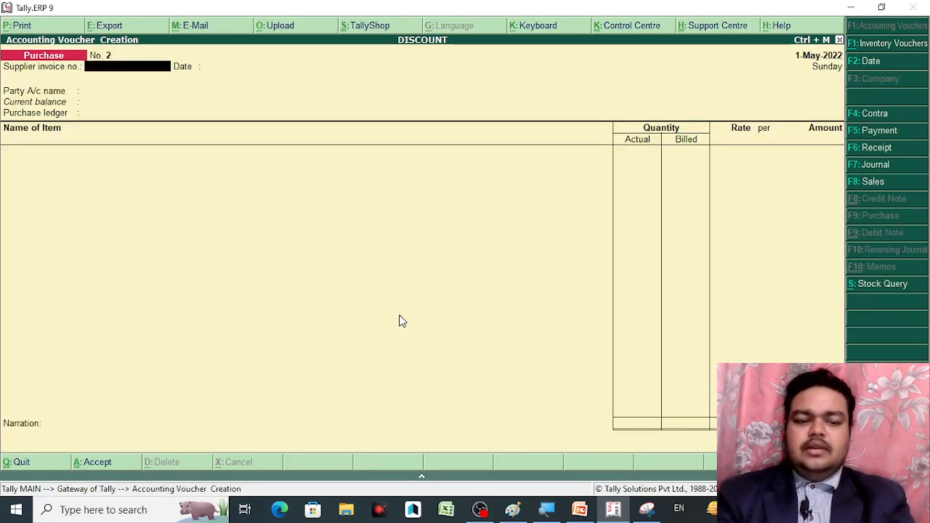
Choose M/S MOHAN TRADERS as the party and PURCHASE A/C as the purchase ledger
key("Return")
key("Return")
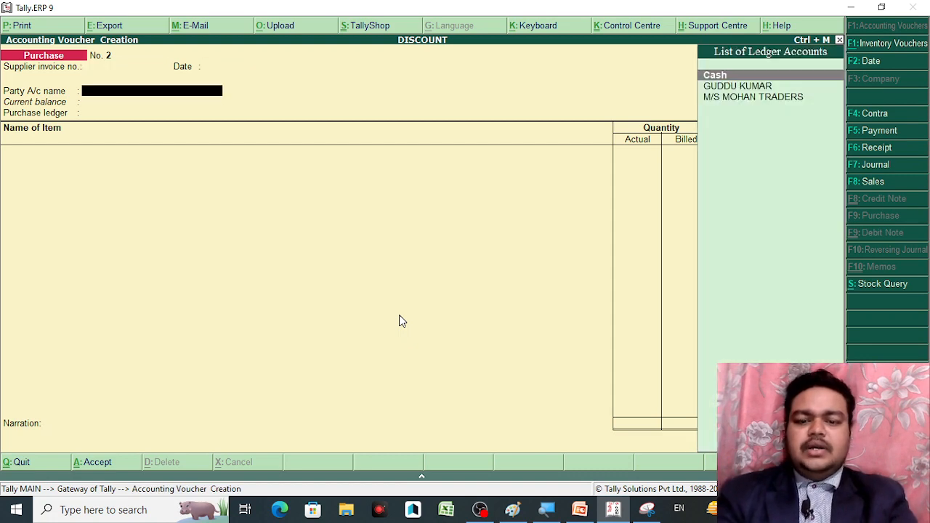
key("Down")
key("Down")
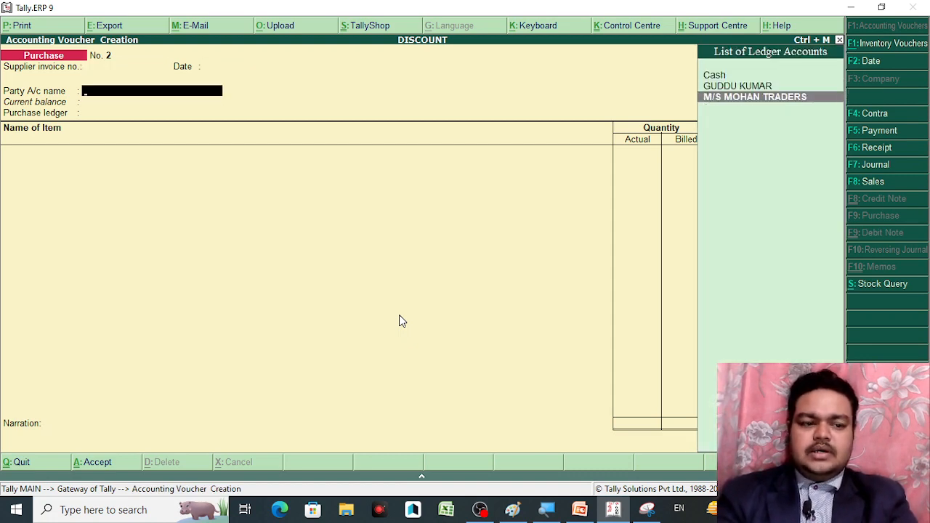
key("Return")
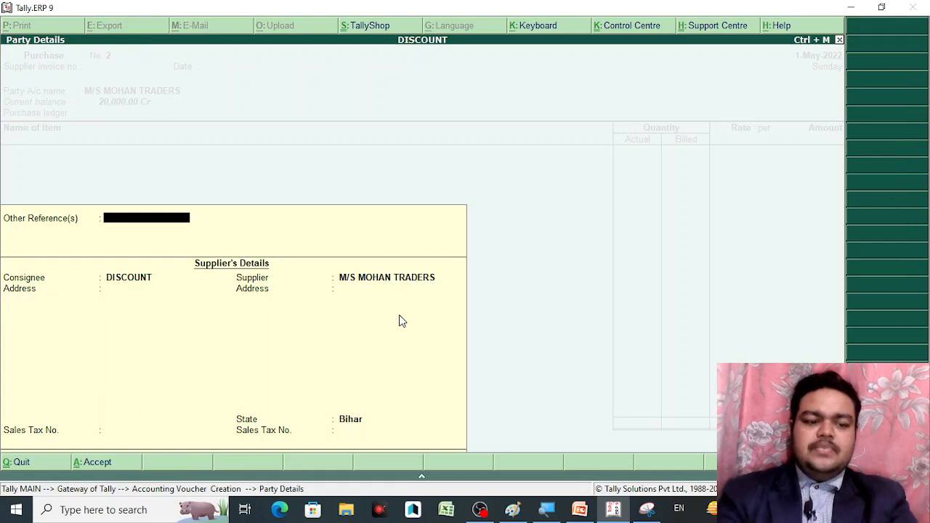
key("Return")
key("Return")
key("Return")
key("Return")
key("Return")
key("Return")
key("Return")
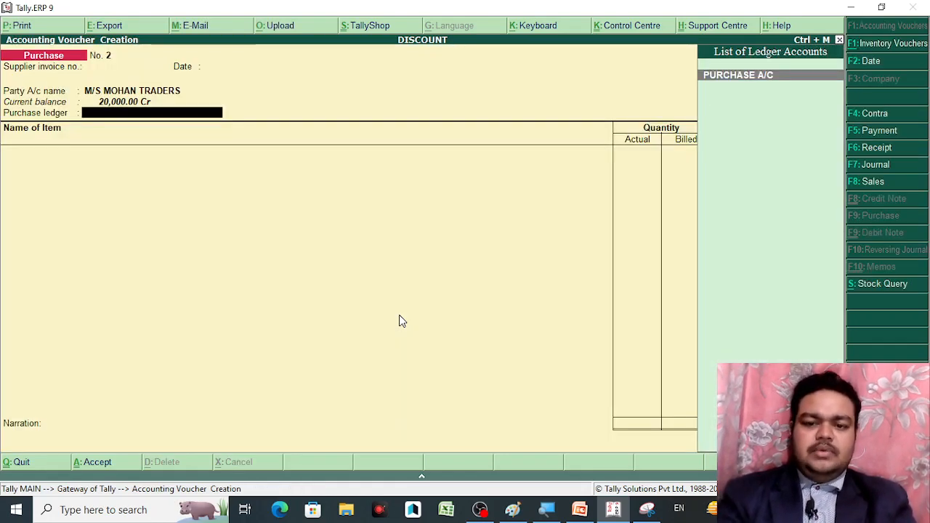
key("Return")
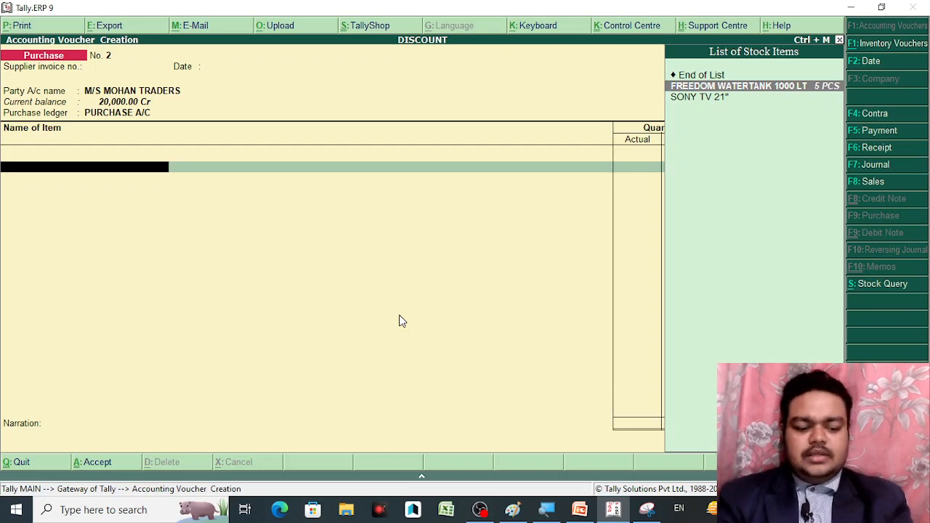
Create the stock item BALISTA under Primary with unit PCS and add it to the voucher
key("alt+c")
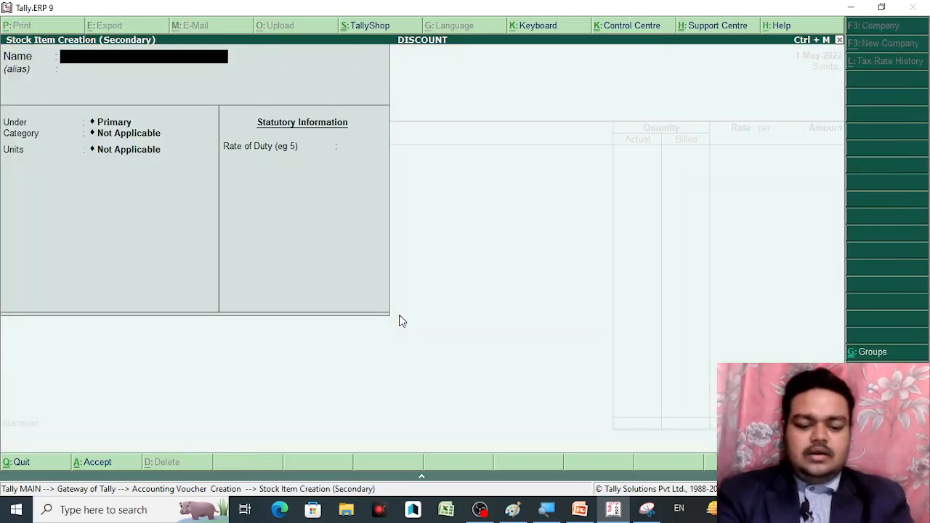
type("BALISTA")
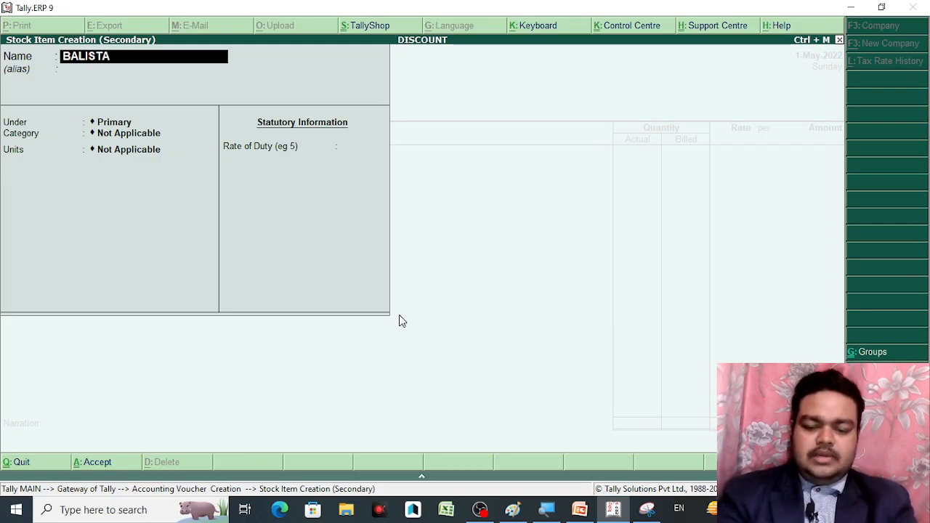
key("Return")
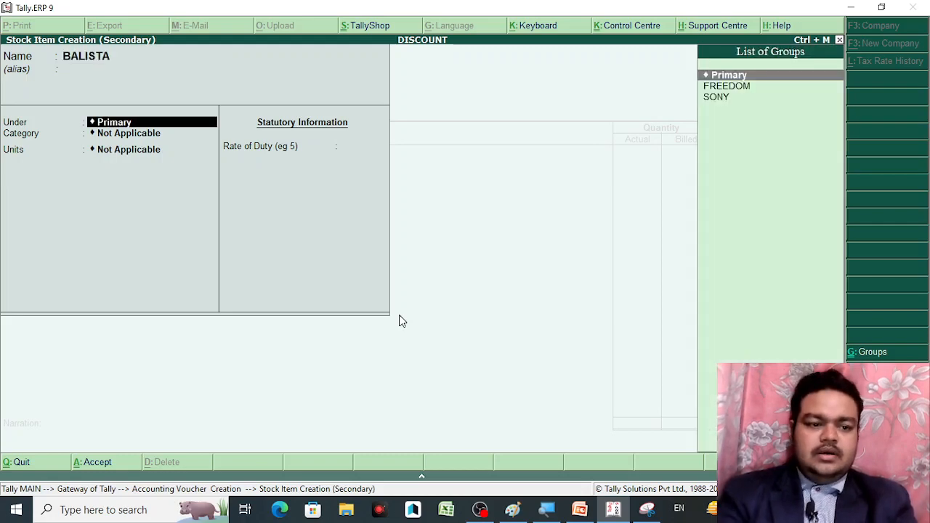
key("Return")
key("Down")
key("Down")
key("Down")
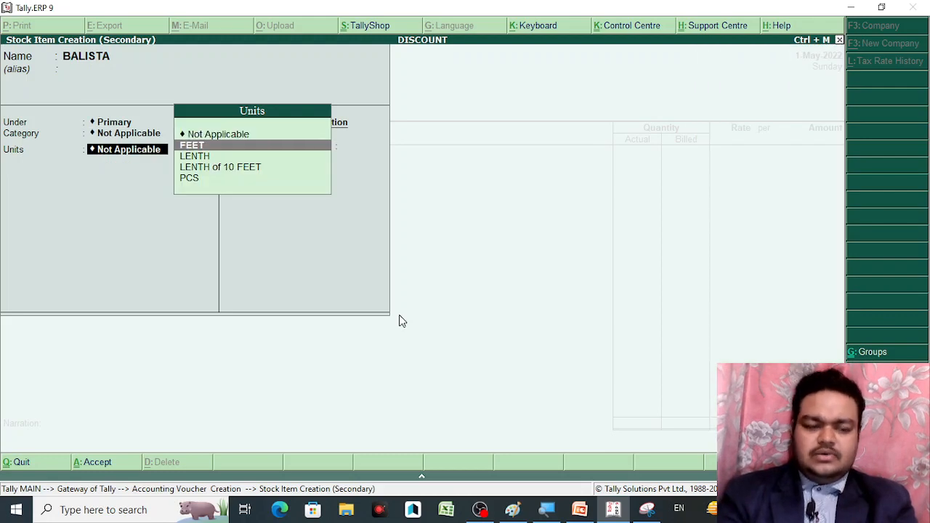
key("Down")
key("Return")
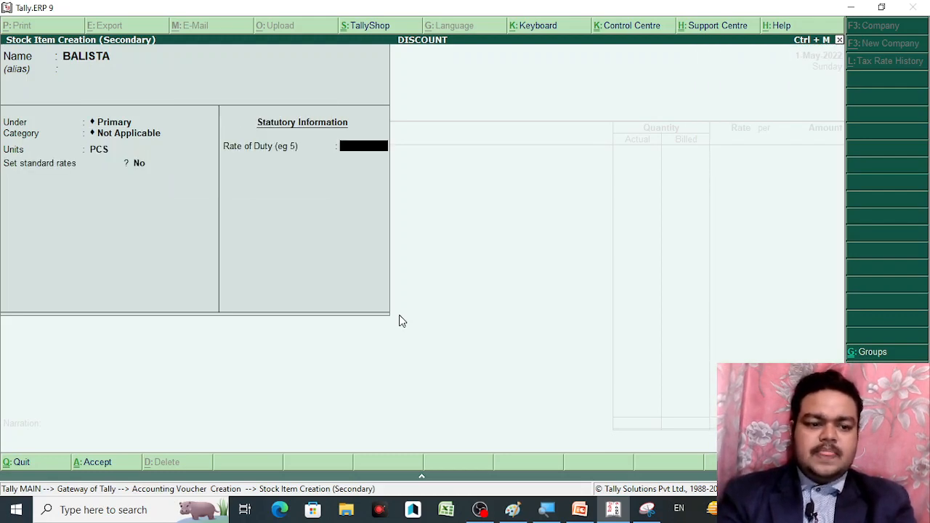
key("ctrl+a")
key("Return")
Return to the Actual quantity field, then bring up the tally notes folder in File Explorer
key("BackSpace")
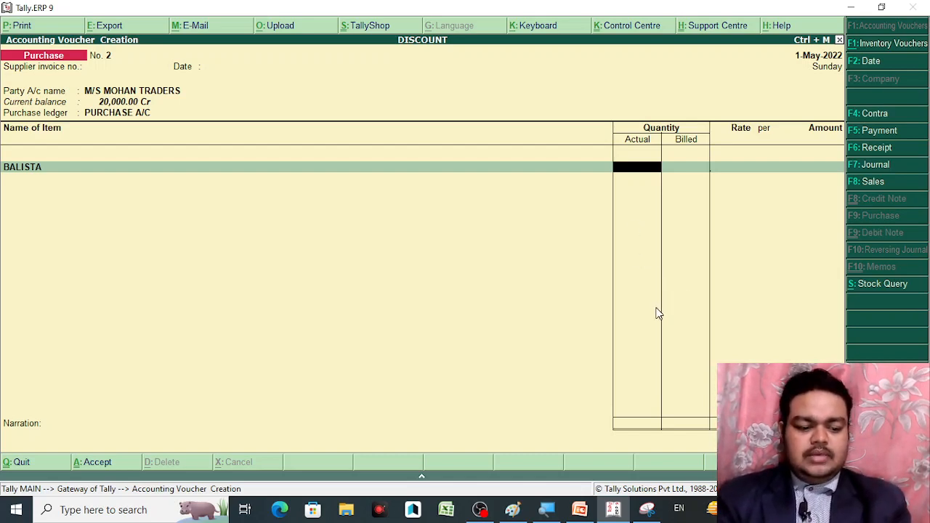
type("a")
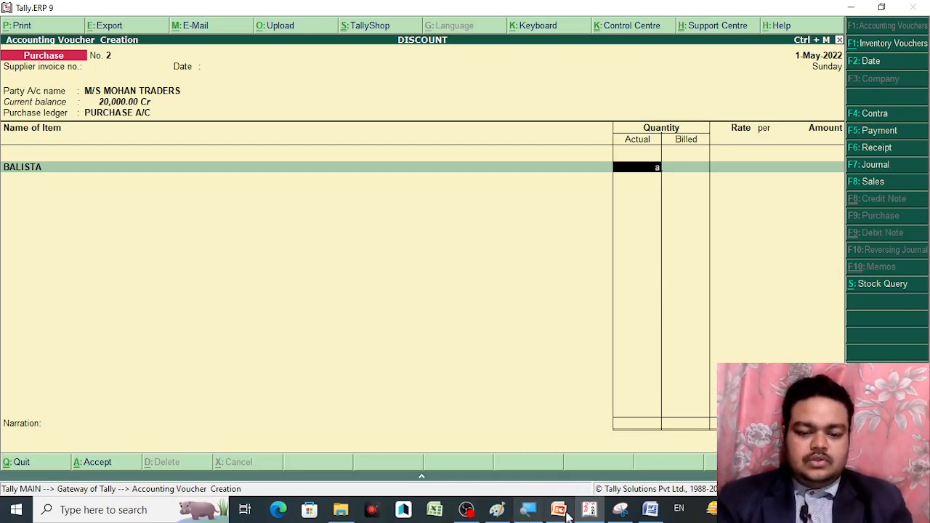
left_click(352, 510)
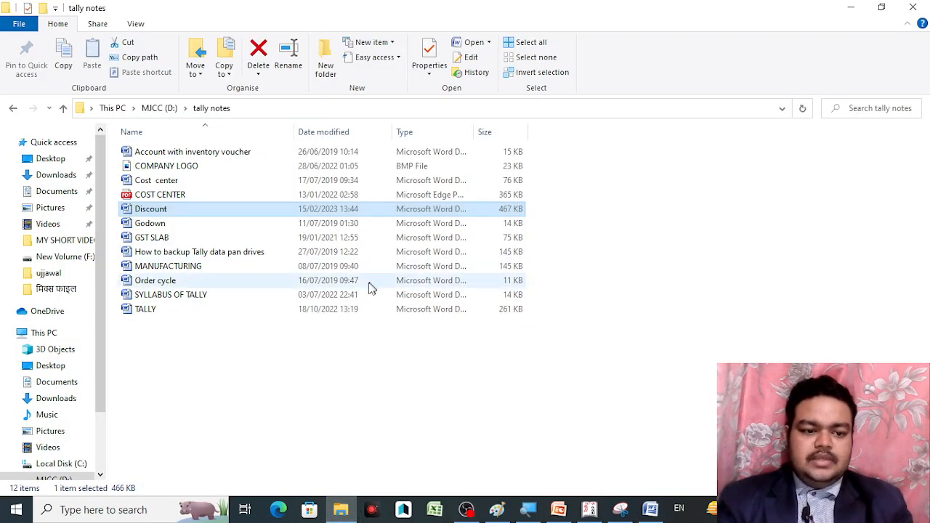
Show the Discount document in Word at its Quantity Discount steps
left_click(651, 509)
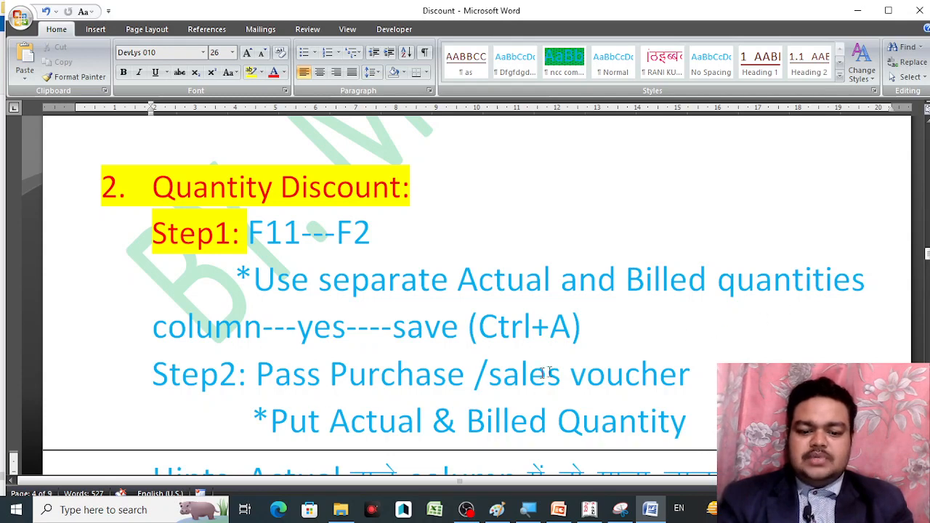
scroll(465, 290, "down", 2)
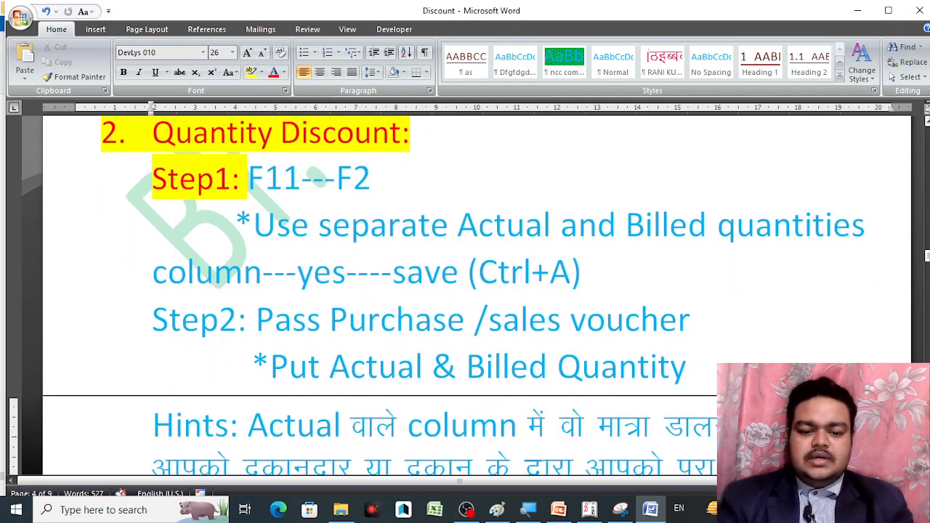
left_click(595, 512)
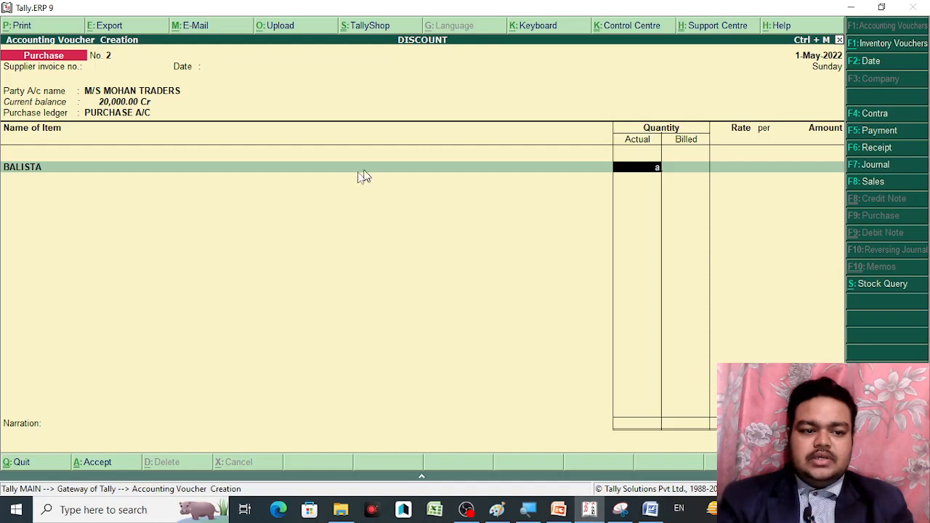
left_click(650, 510)
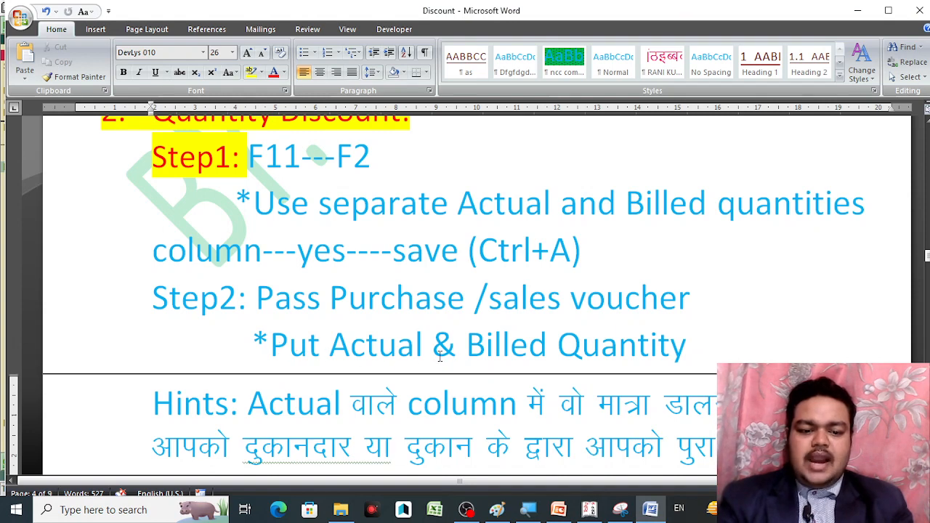
left_click(589, 510)
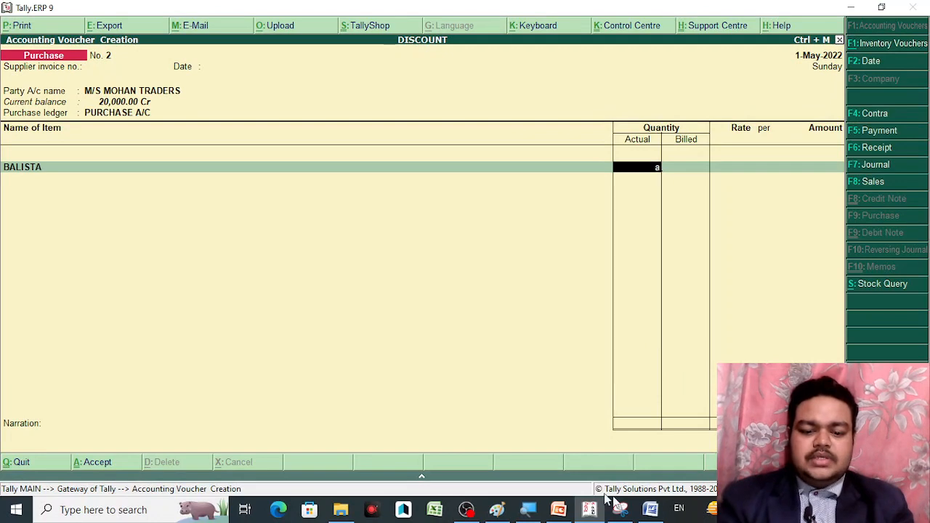
left_click(651, 511)
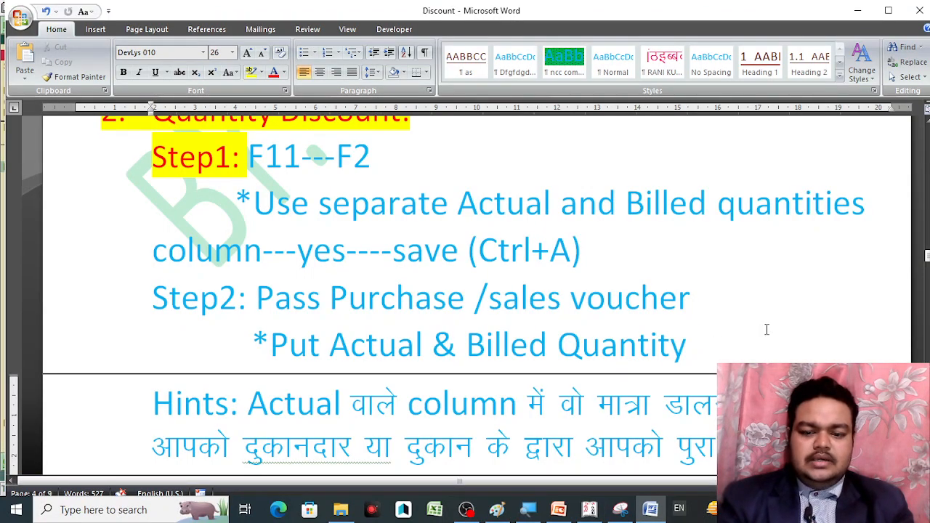
scroll(465, 290, "down", 3)
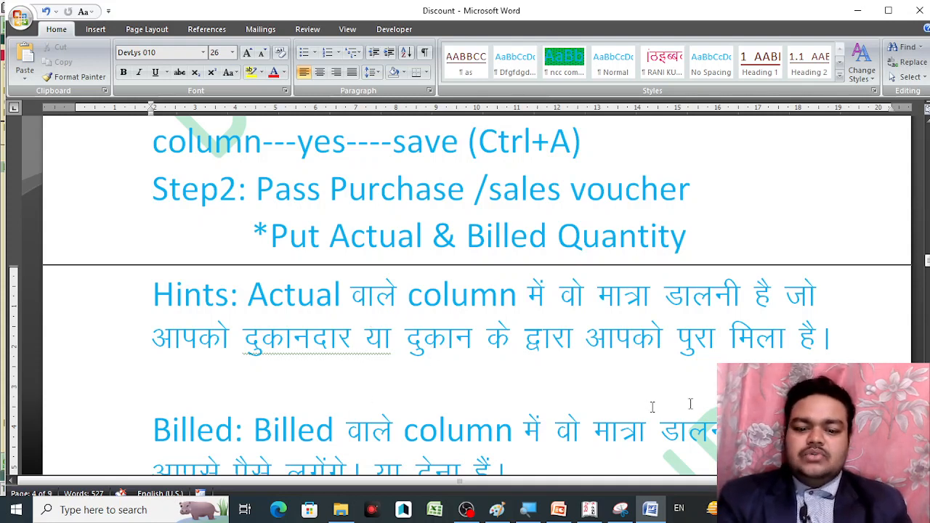
scroll(477, 295, "down", 3)
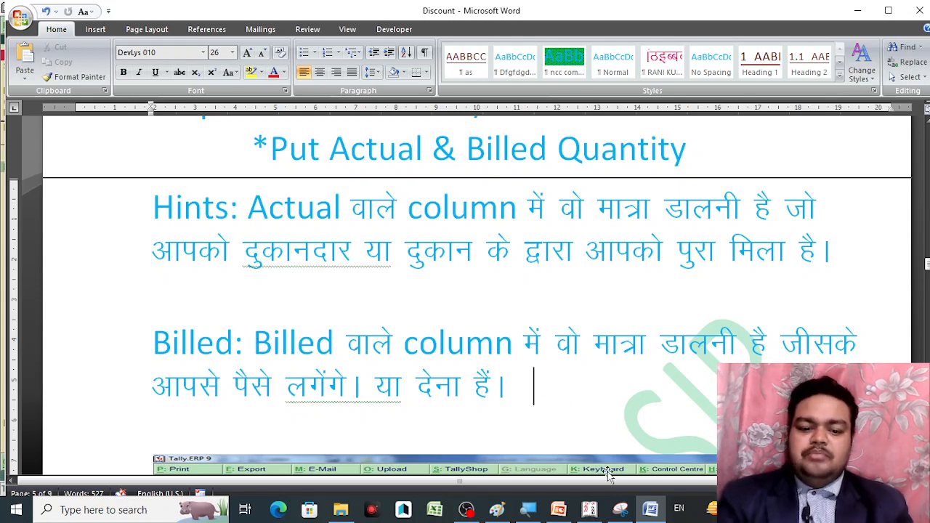
Enter BALISTA as 6 PCS actual and 4 PCS billed at rate 99, totalling 396.00
left_click(589, 509)
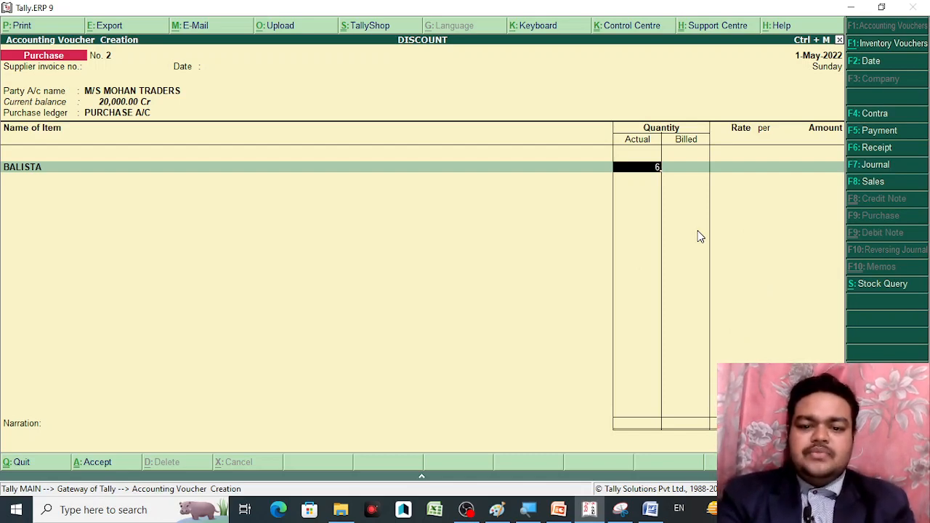
key("Return")
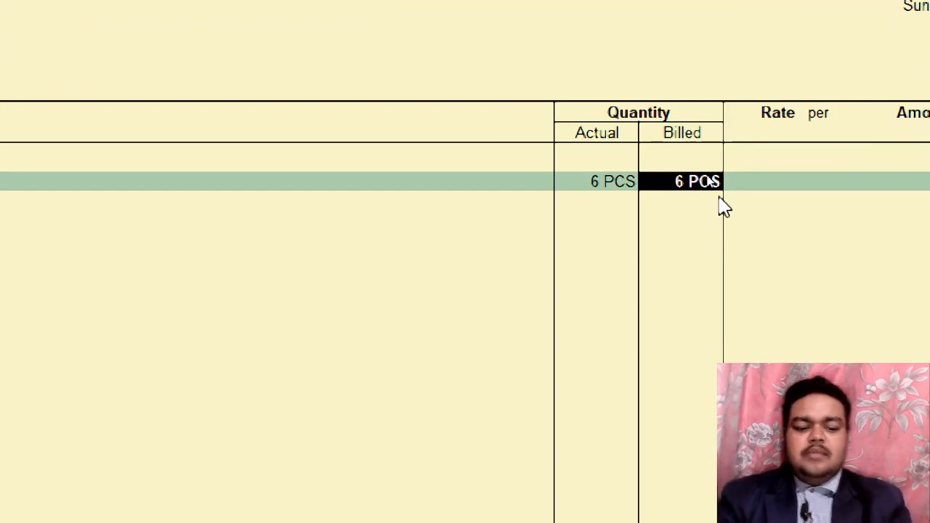
type("4")
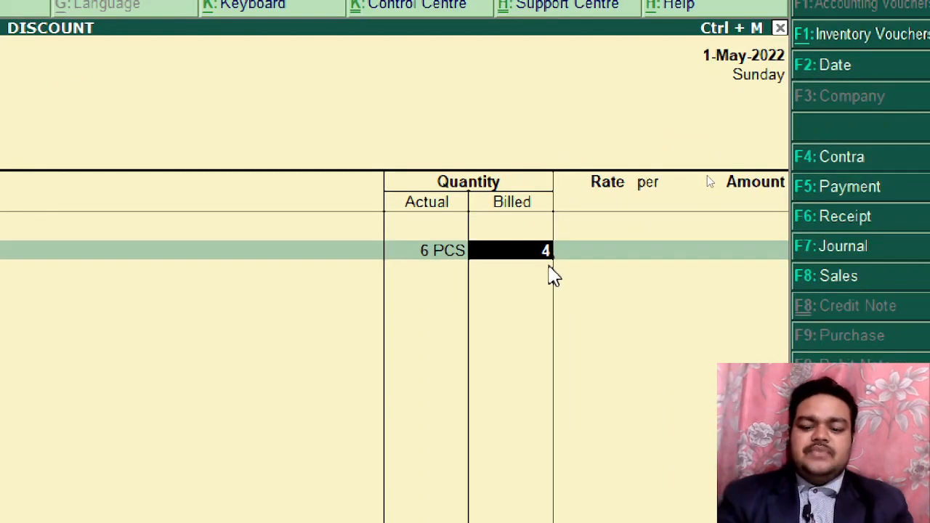
key("Return")
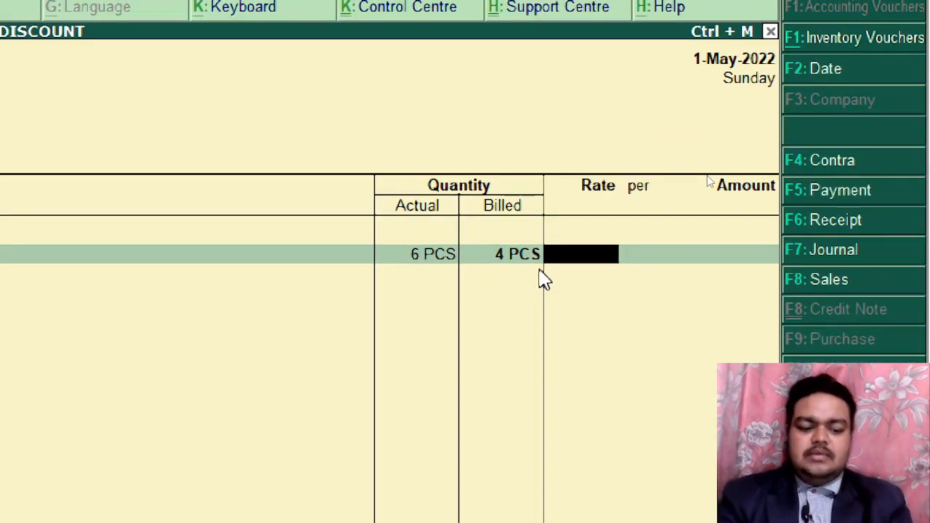
type("99")
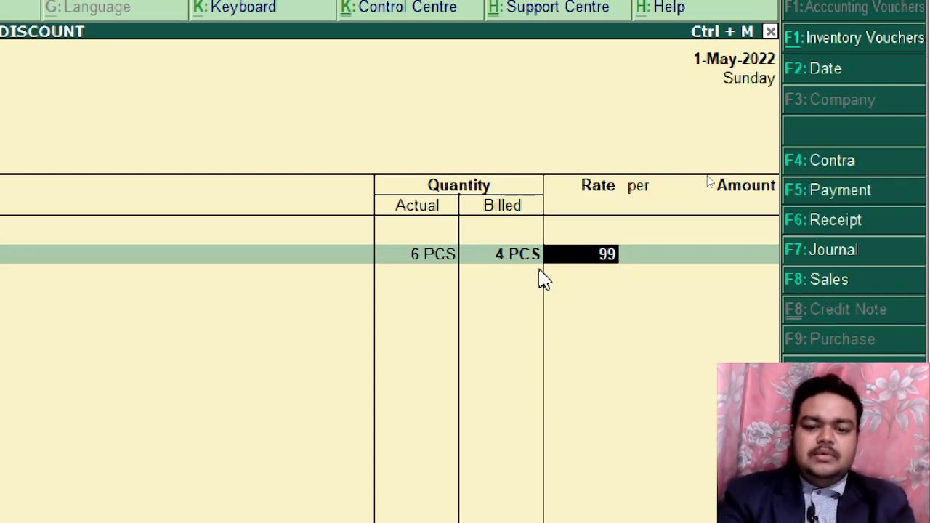
key("Return")
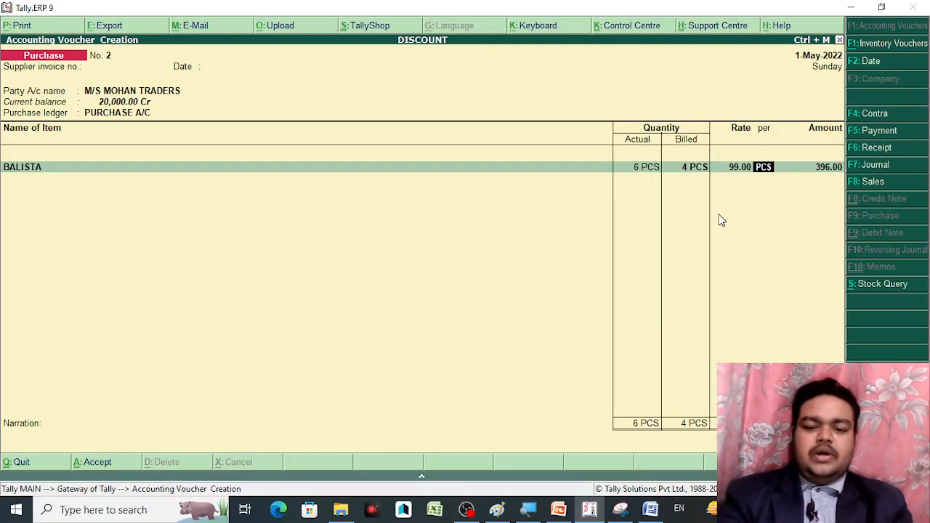
key("Return")
key("Return")
key("Return")
key("Return")
key("Return")
key("Return")
key("Return")
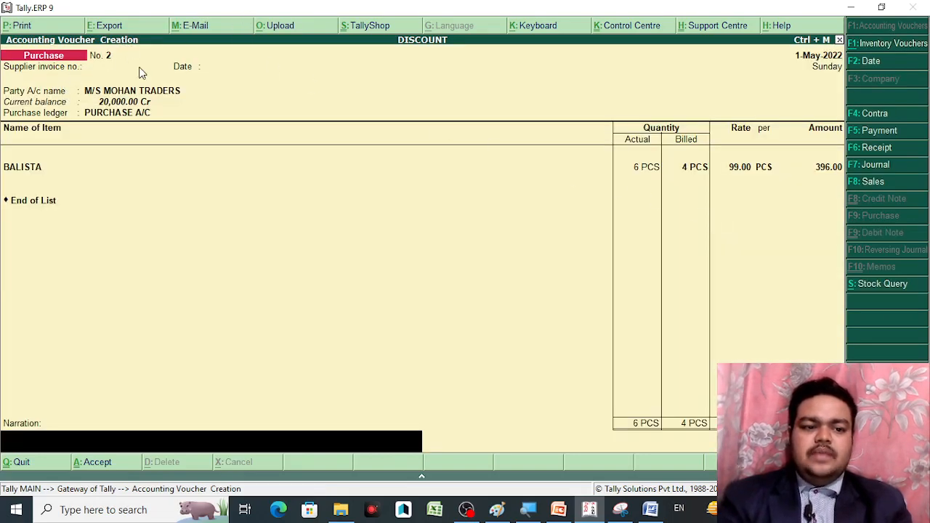
Save voucher No. 2, reopen it, preview its invoice showing BALISTA 4 PCS at 396.00, and close it
key("Return")
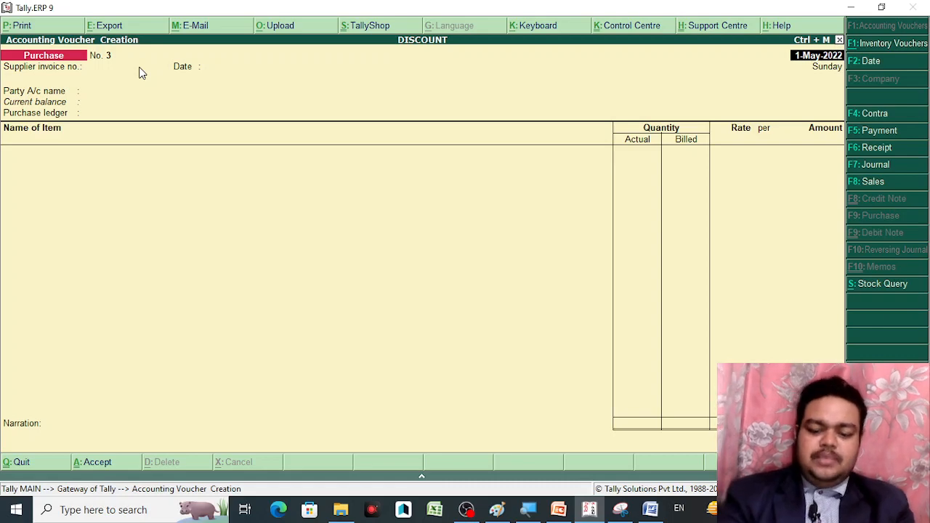
key("Page_Up")
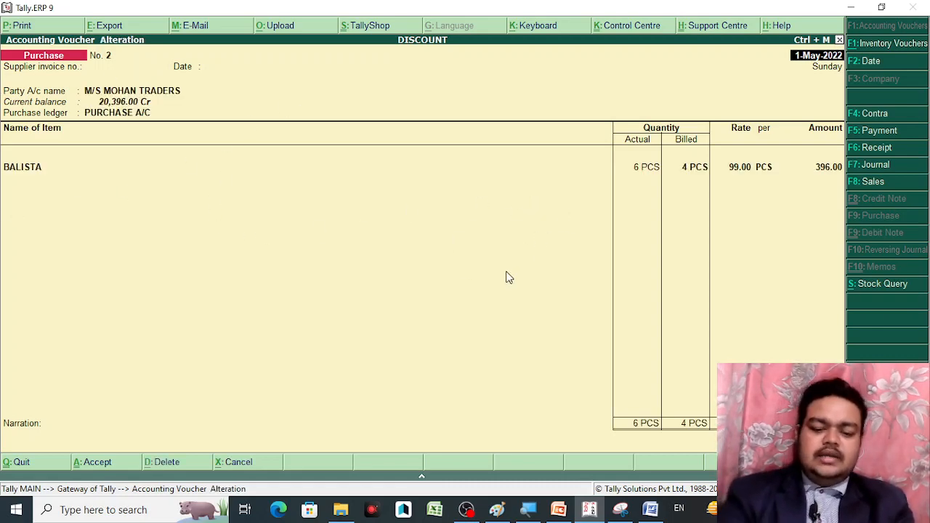
key("alt+p")
key("Return")
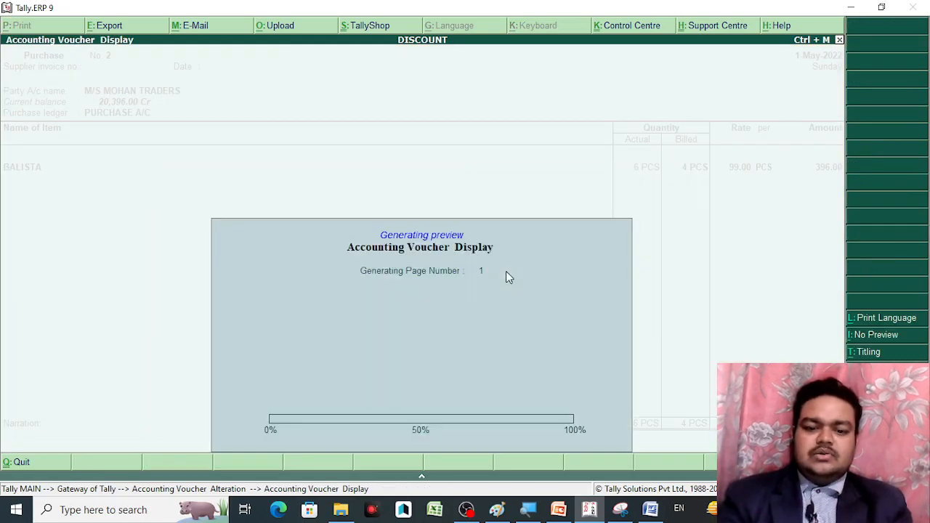
key("alt+z")
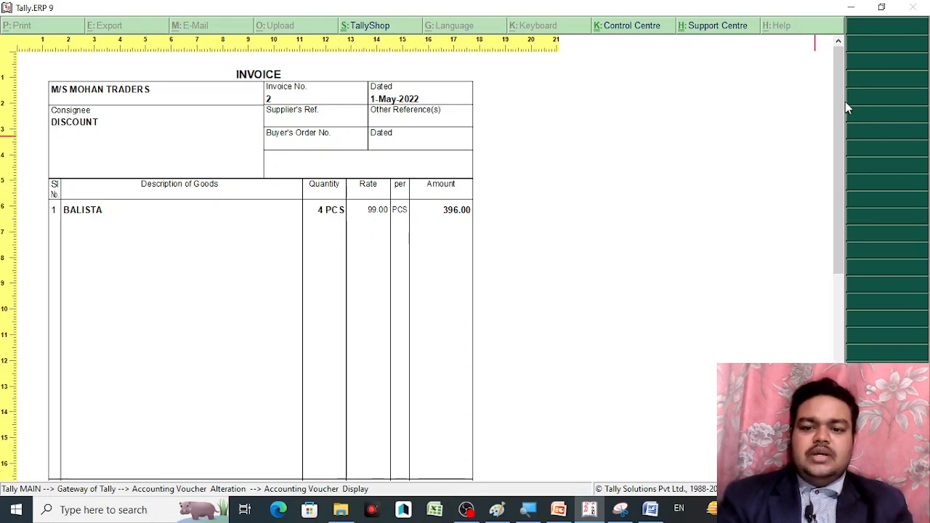
mouse_move(843, 108)
left_mouse_down()
mouse_move(840, 223)
mouse_move(836, 88)
left_mouse_up()
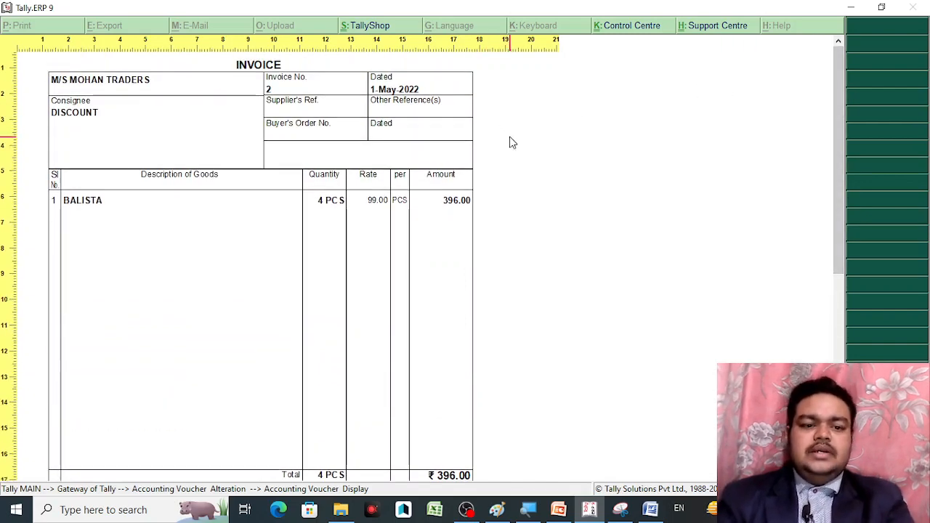
key("Escape")
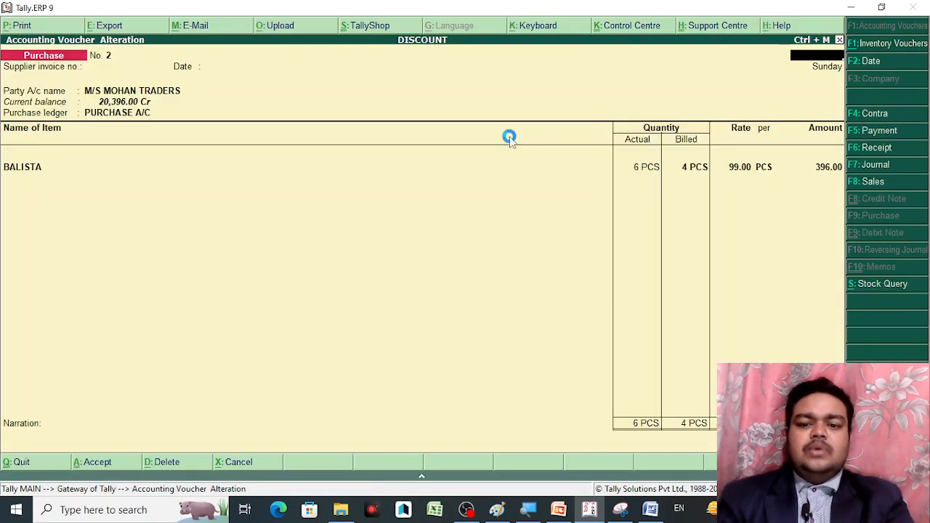
key("Escape")
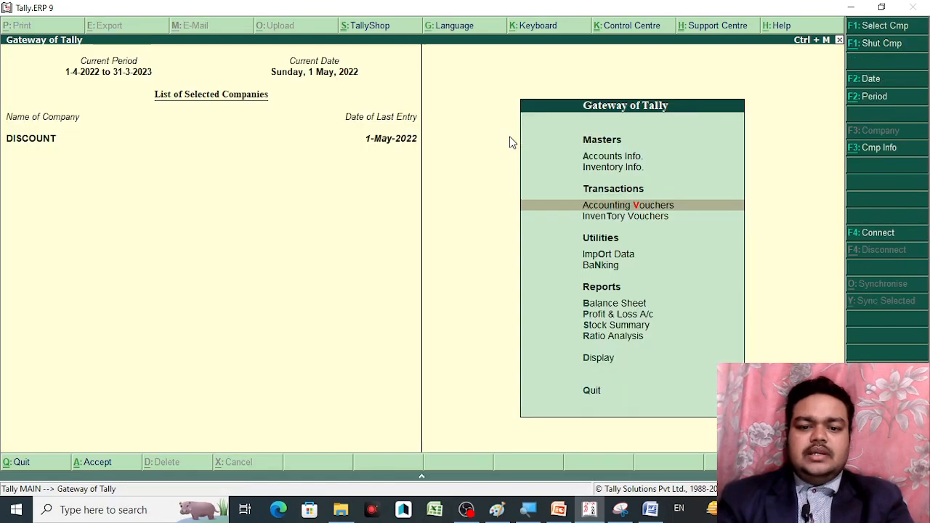
key("Down")
key("Down")
key("Down")
key("Down")
key("Down")
key("Down")
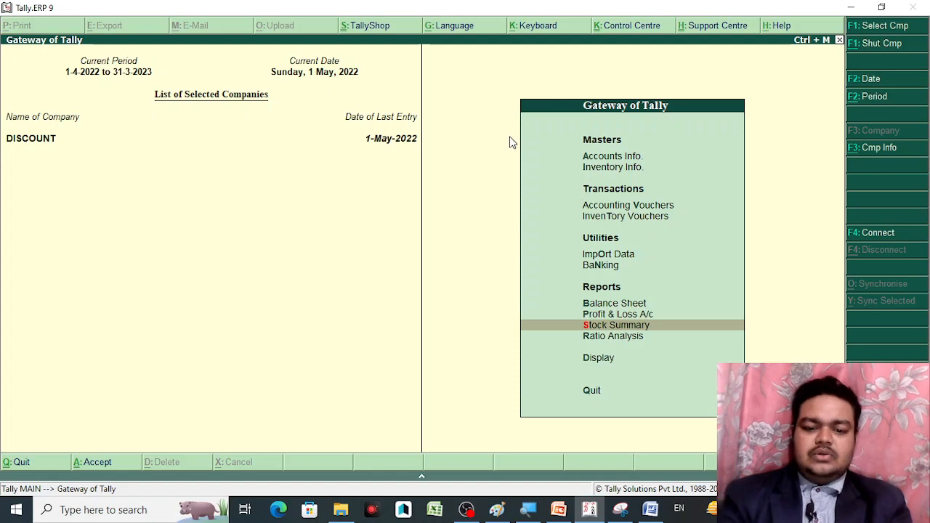
key("Return")
key("Down")
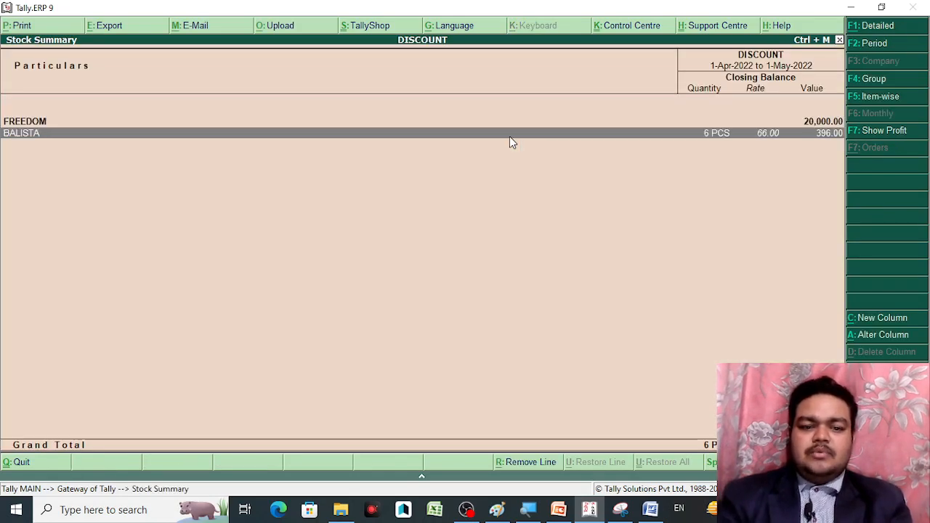
key("Up")
key("Down")
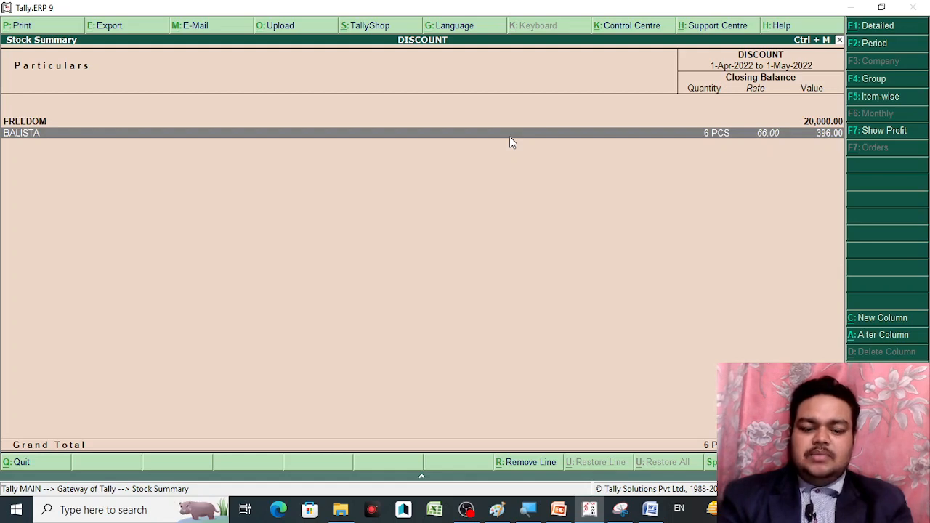
key("Up")
key("Down")
key("Up")
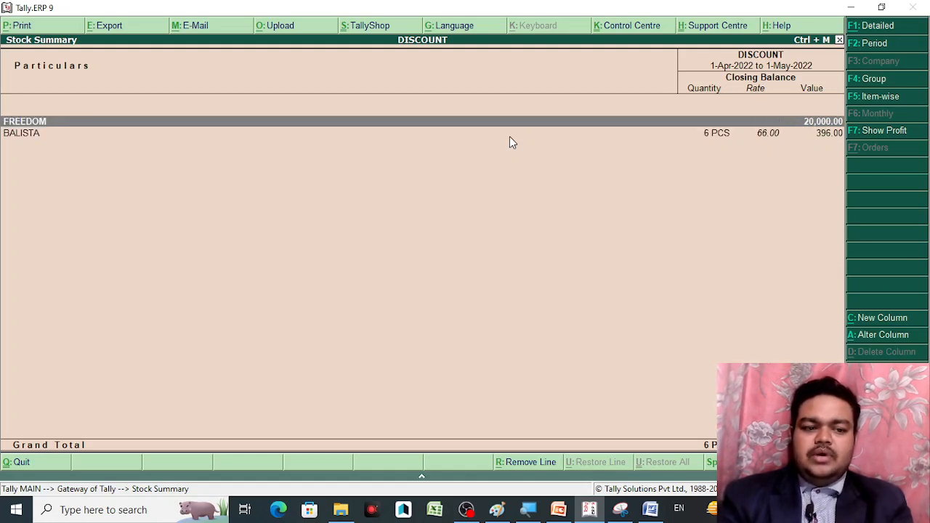
key("Return")
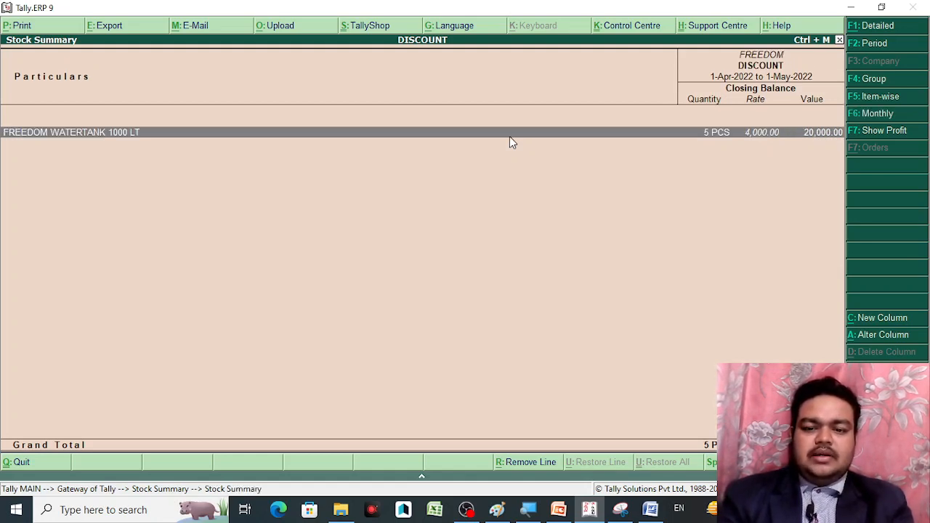
key("Return")
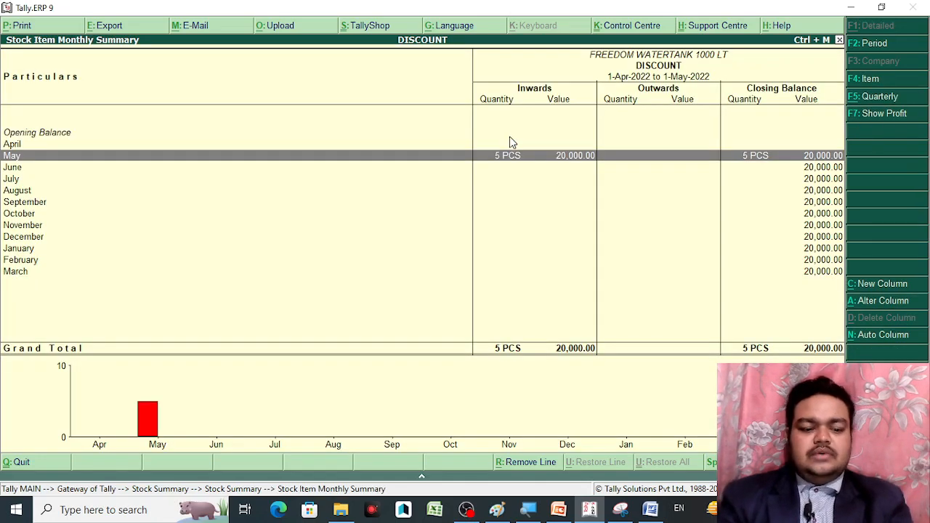
key("Escape")
key("Escape")
key("Escape")
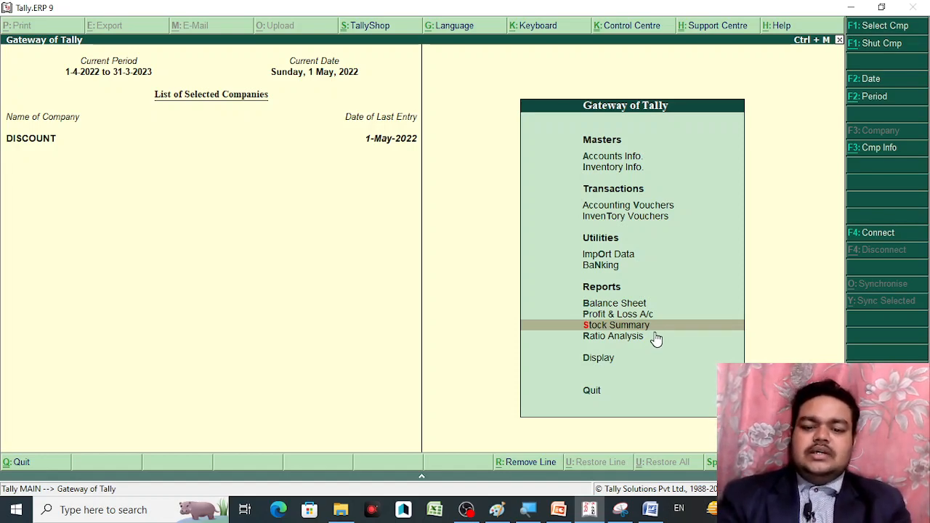
key("Down")
key("Down")
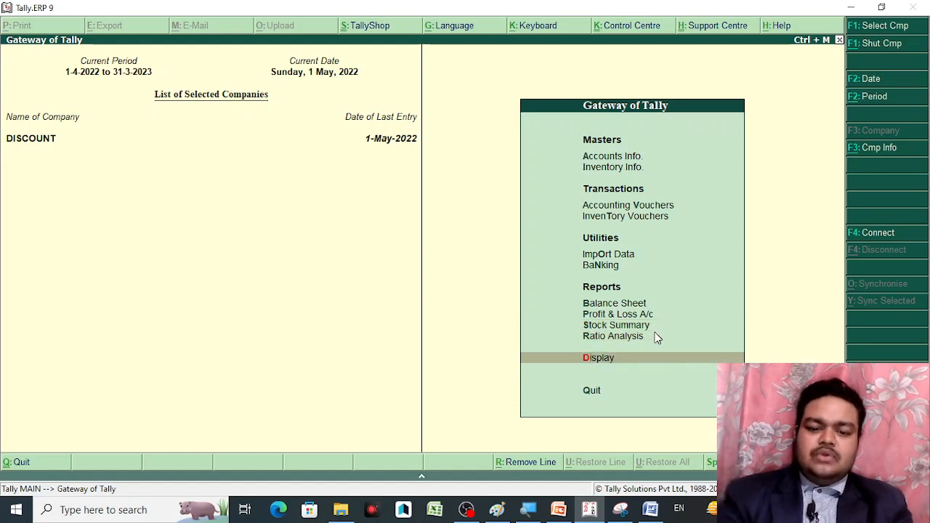
key("Return")
key("Down")
key("Down")
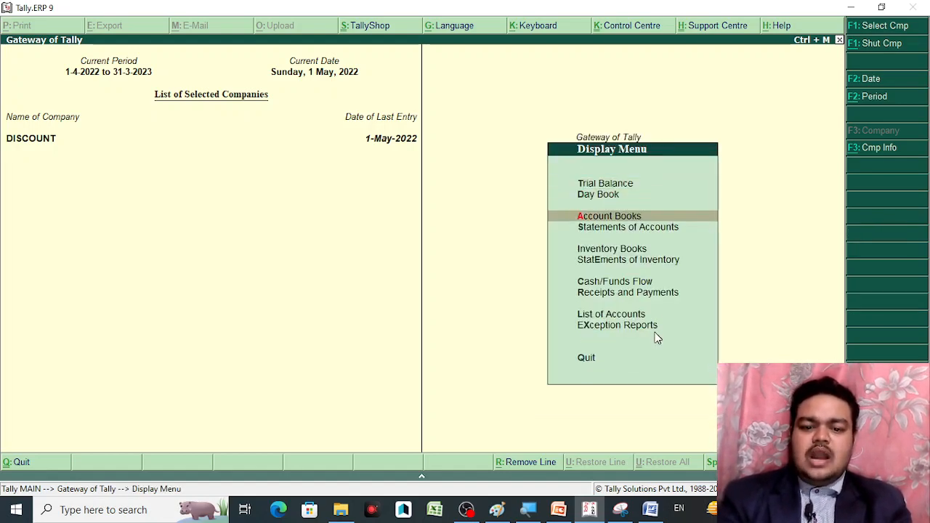
key("Down")
key("Down")
key("Return")
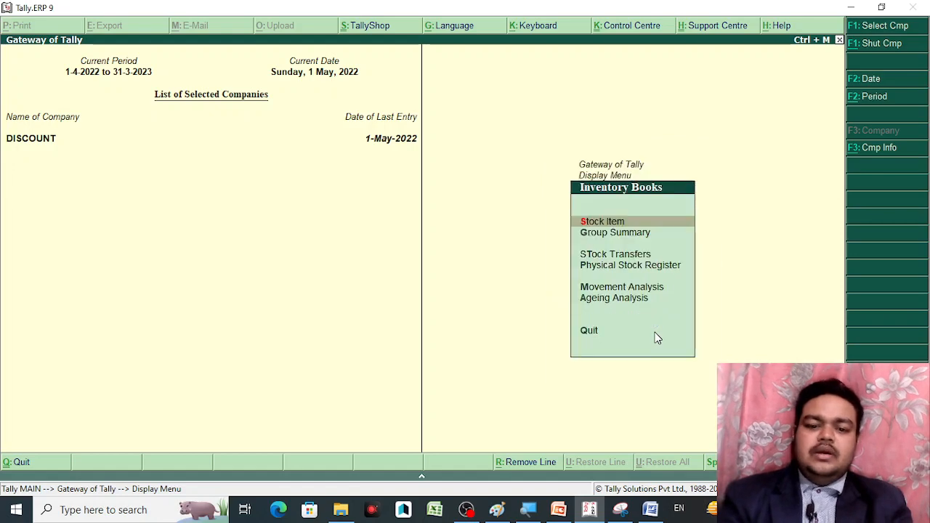
key("Return")
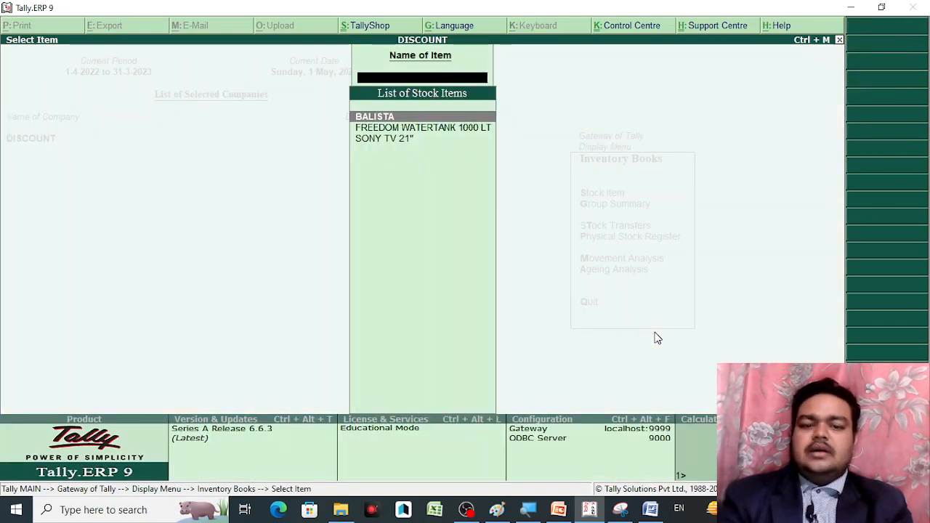
key("Return")
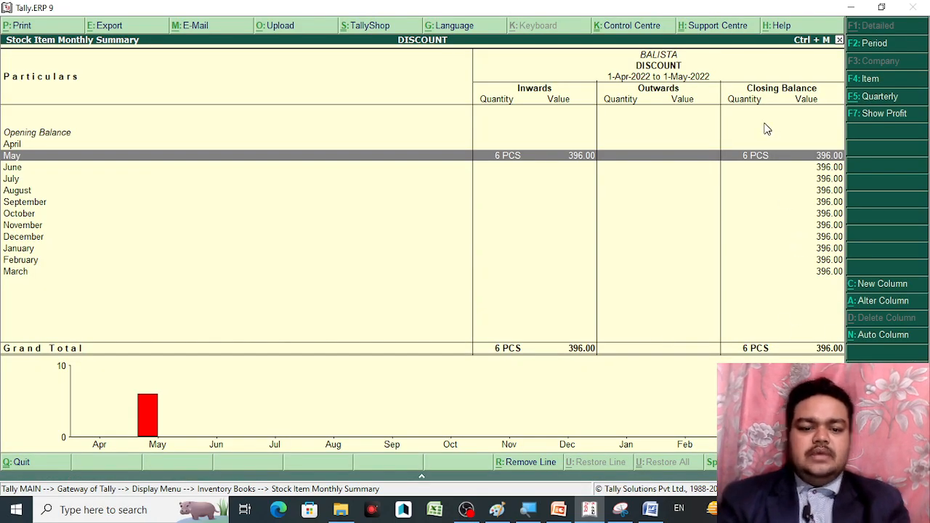
key("Escape")
key("Escape")
key("Escape")
key("Escape")
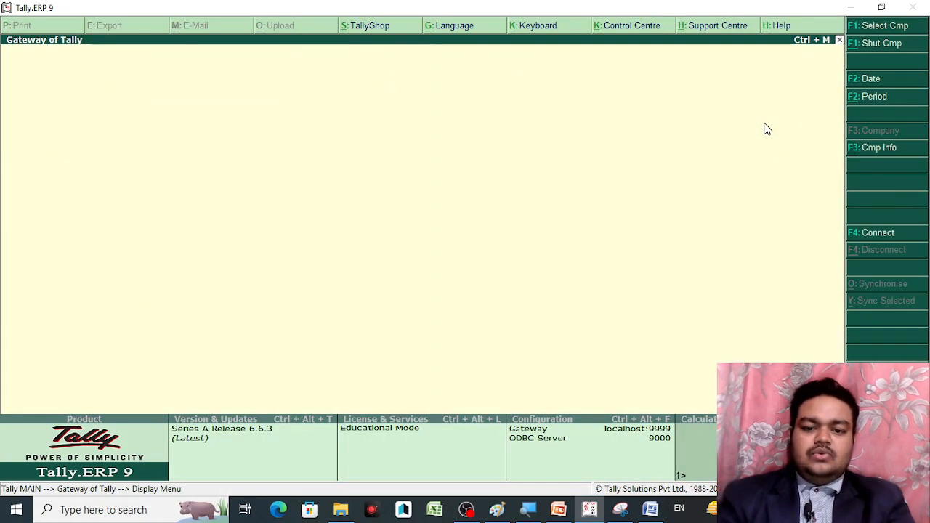
key("n")
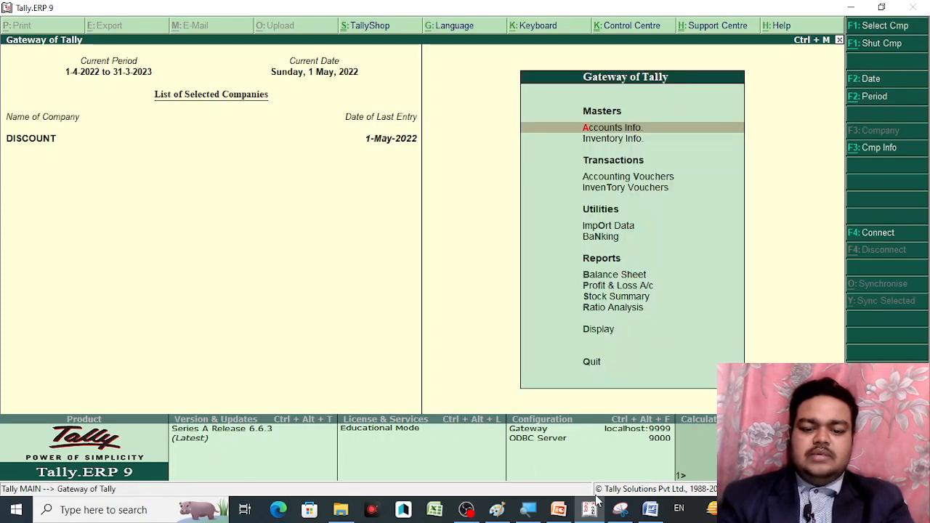
mouse_move(560, 513)
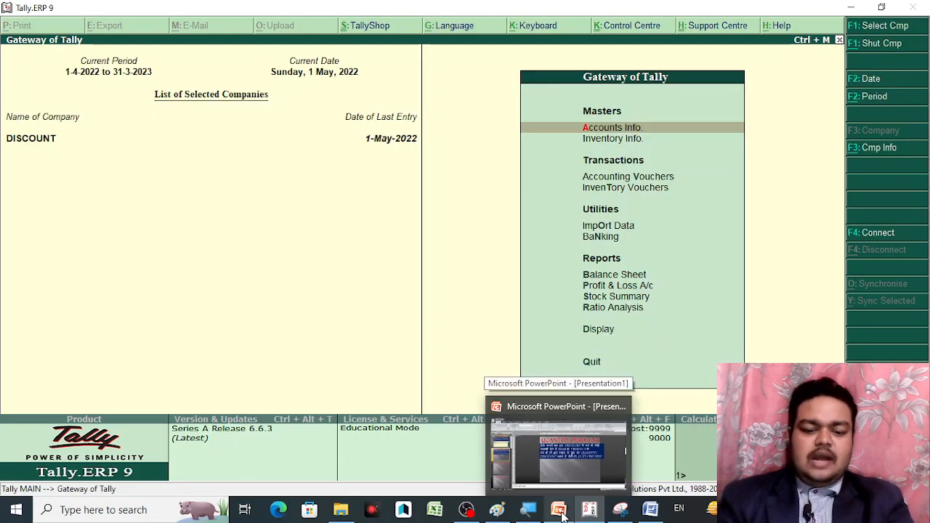
left_click(561, 512)
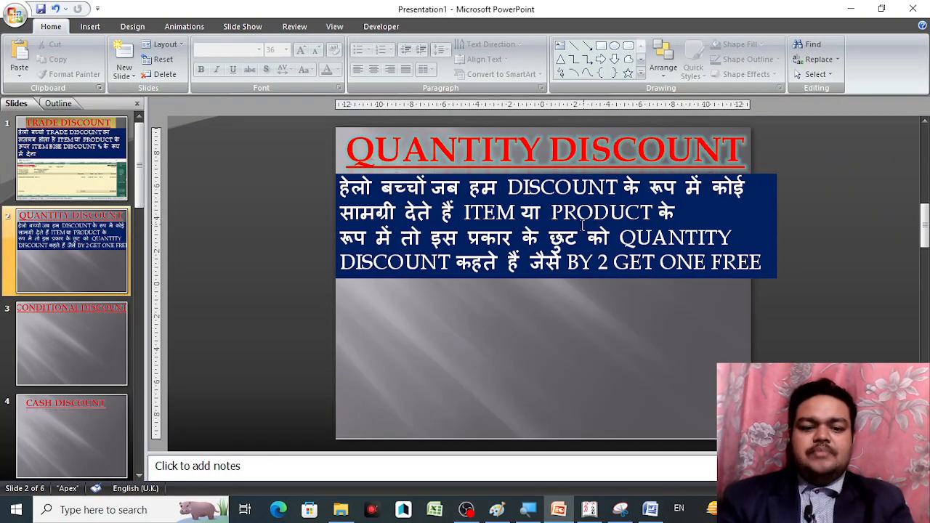
left_click(590, 509)
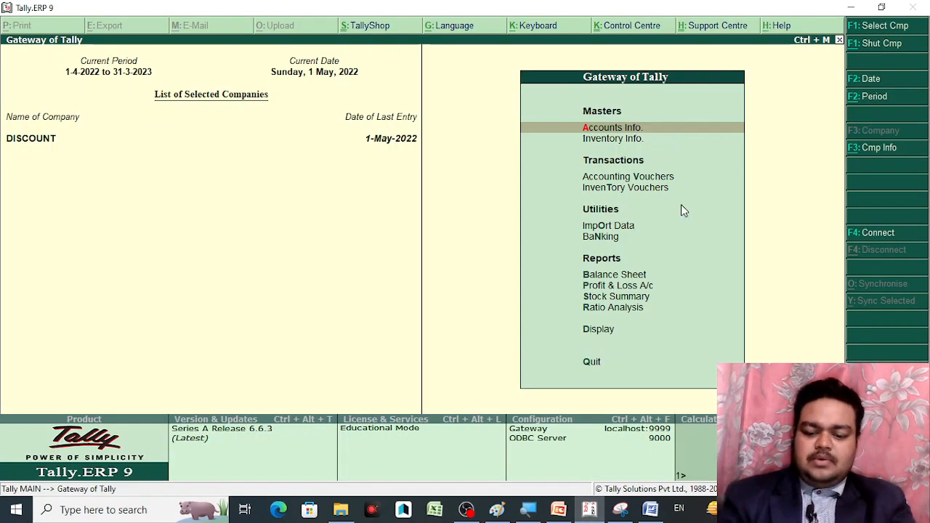
In a new Purchase voucher, set actual/billed quantity columns to No and separate discount column to Yes
key("Down")
key("Down")
key("Return")
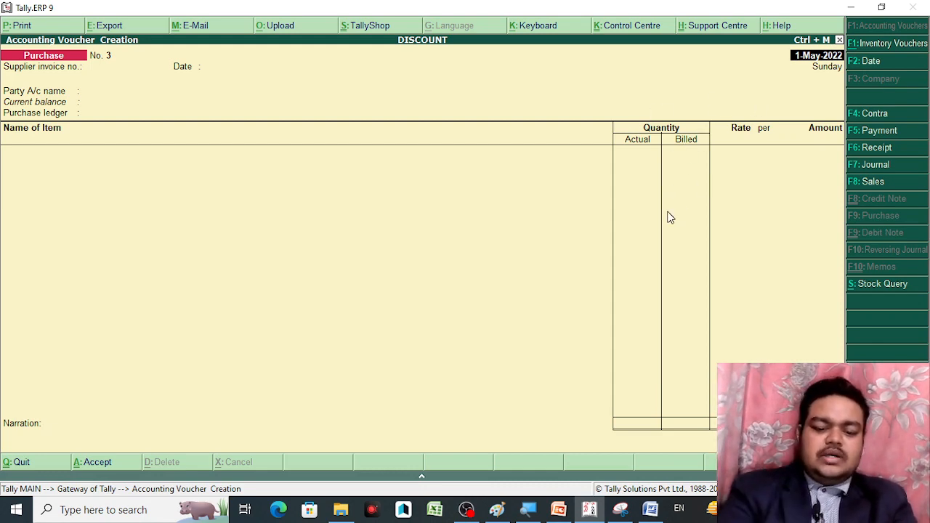
key("F11")
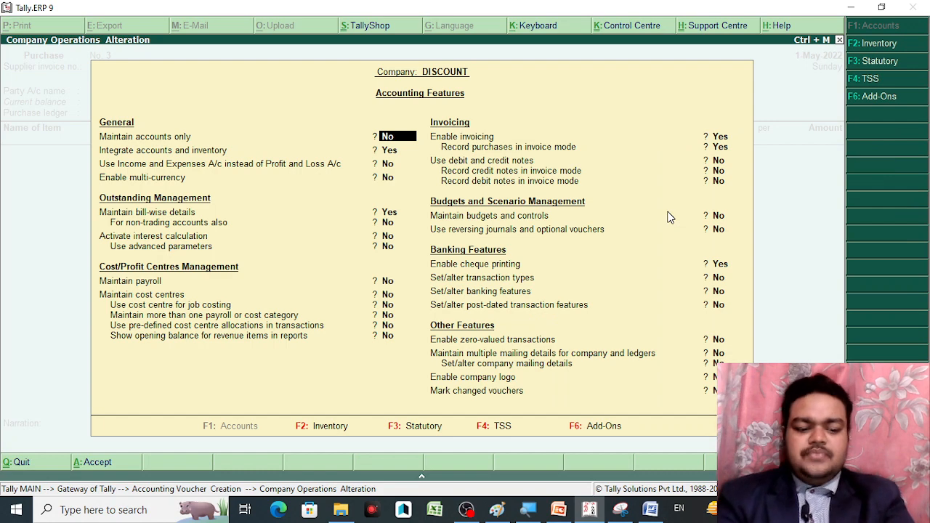
key("F2")
key("Return")
key("Return")
key("Return")
key("Return")
key("Return")
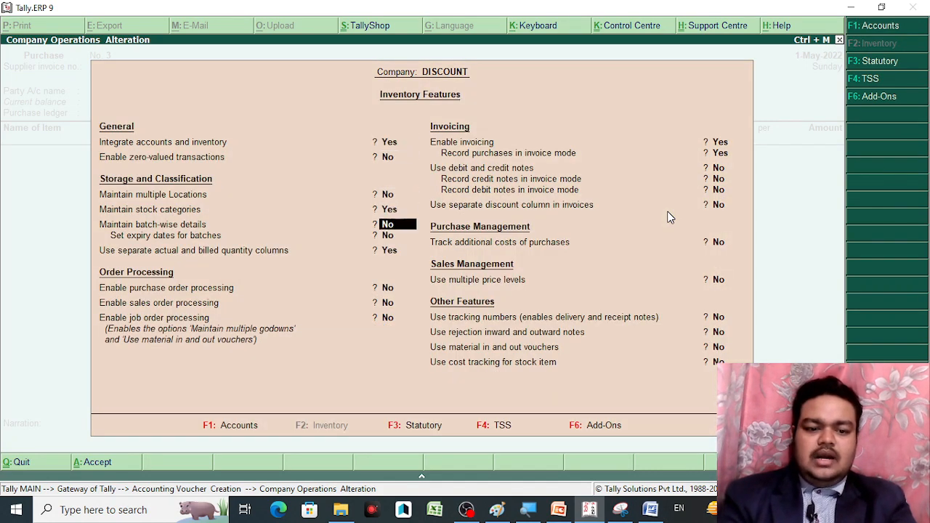
key("n")
key("Return")
key("Return")
key("Return")
key("Return")
key("Return")
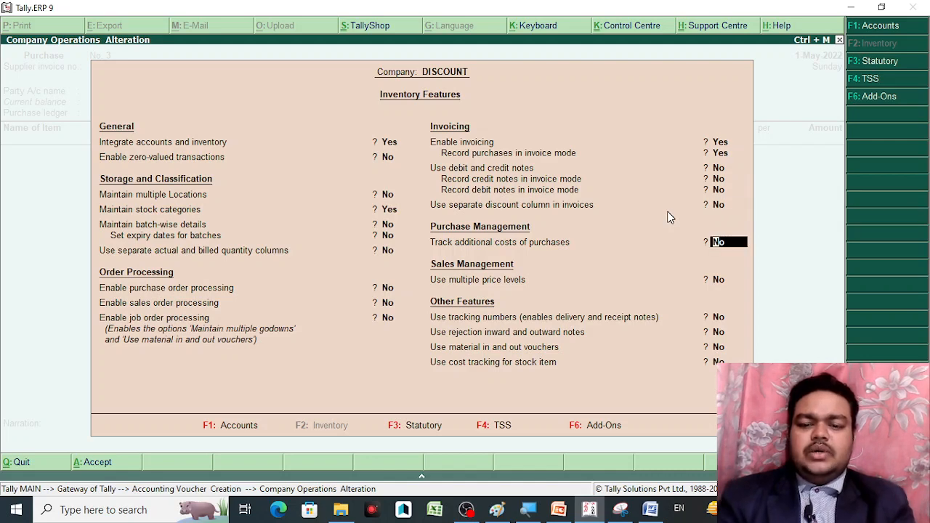
key("Up")
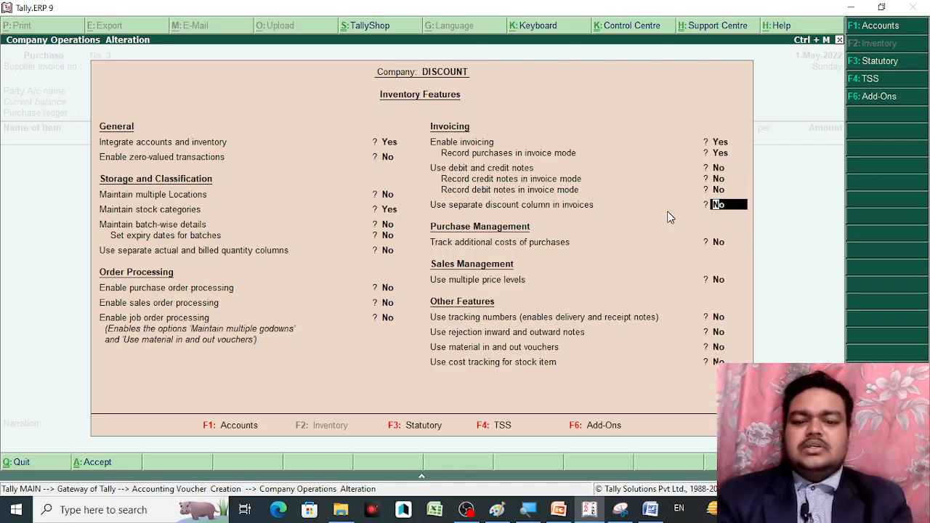
type("y")
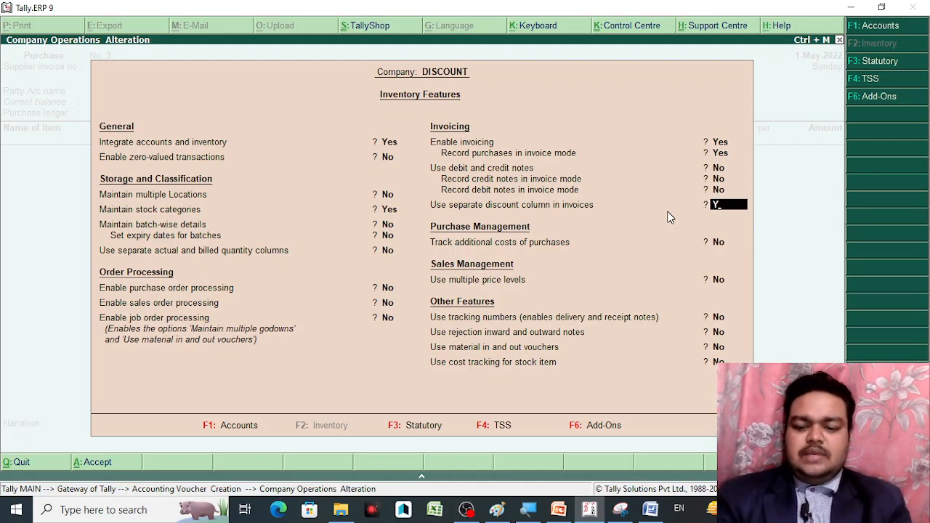
key("Return")
key("Return")
key("Return")
key("Return")
key("Return")
key("Return")
key("Return")
key("Return")
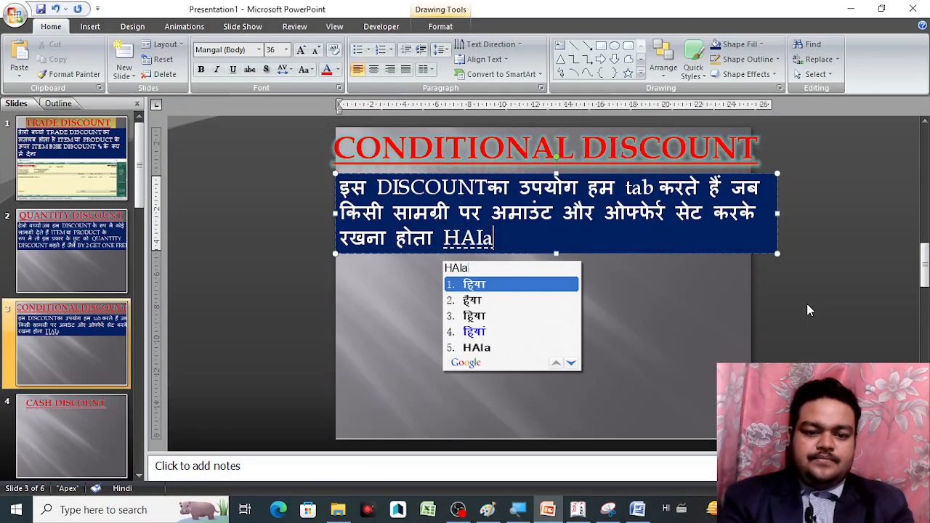
Finish the Hindi sentence on slide 3 so it ends with 'रखना होता है'
key("BackSpace")
key("space")
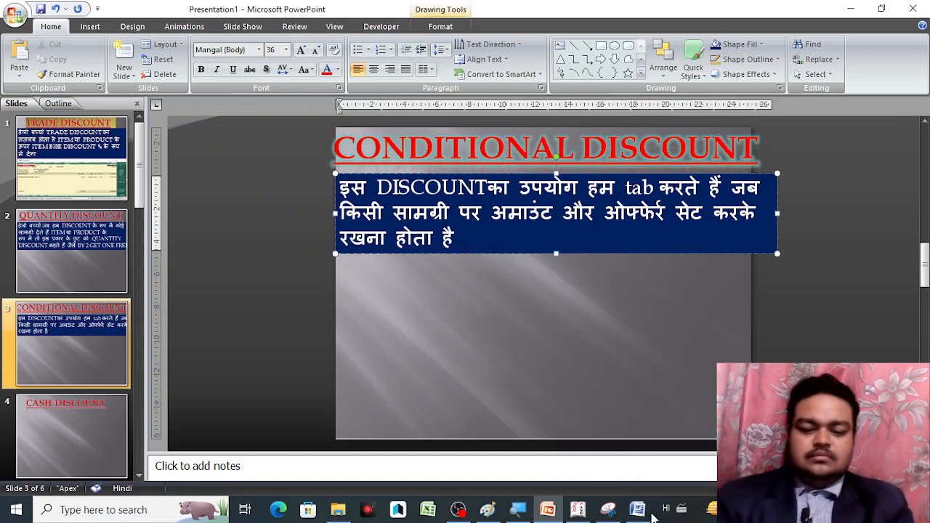
Scroll the Word Discount notes to page 5's CONDITIONAL DISCOUNT section and its Step1
mouse_move(643, 513)
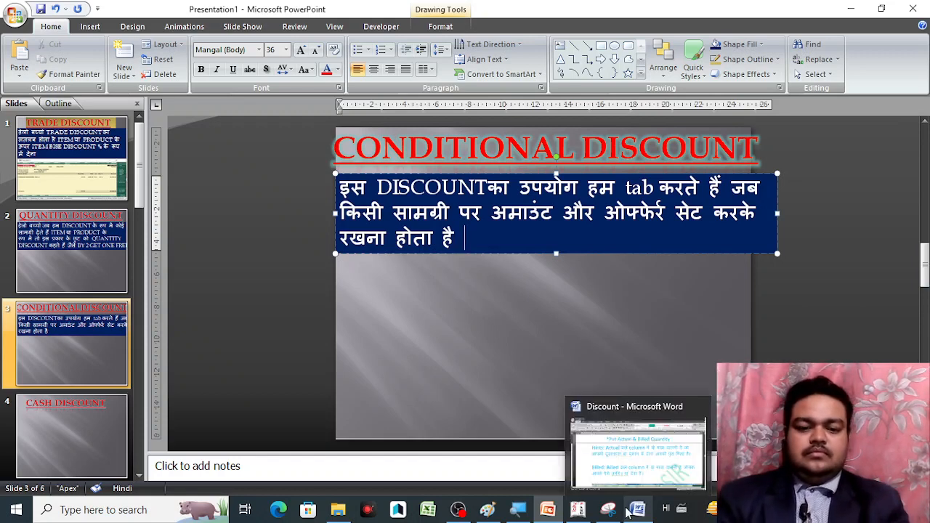
left_click(639, 511)
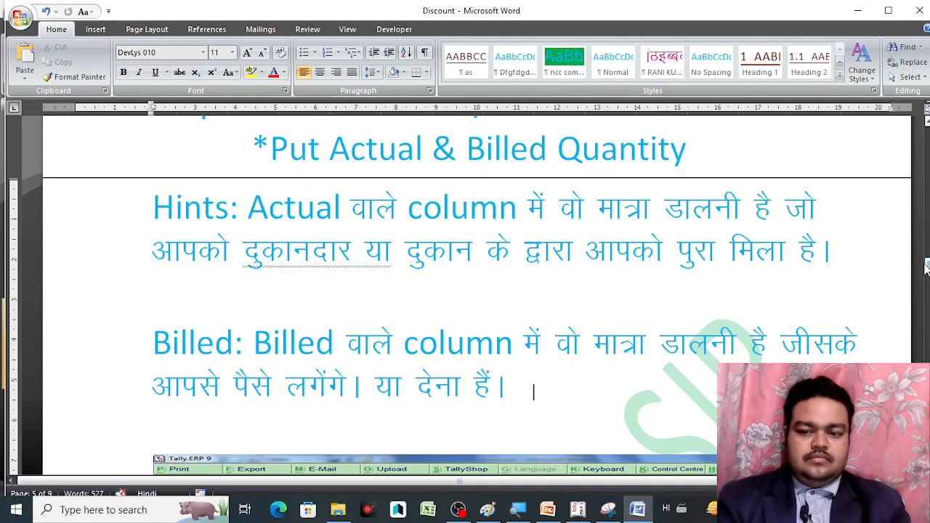
left_click_drag(928, 269, 928, 290)
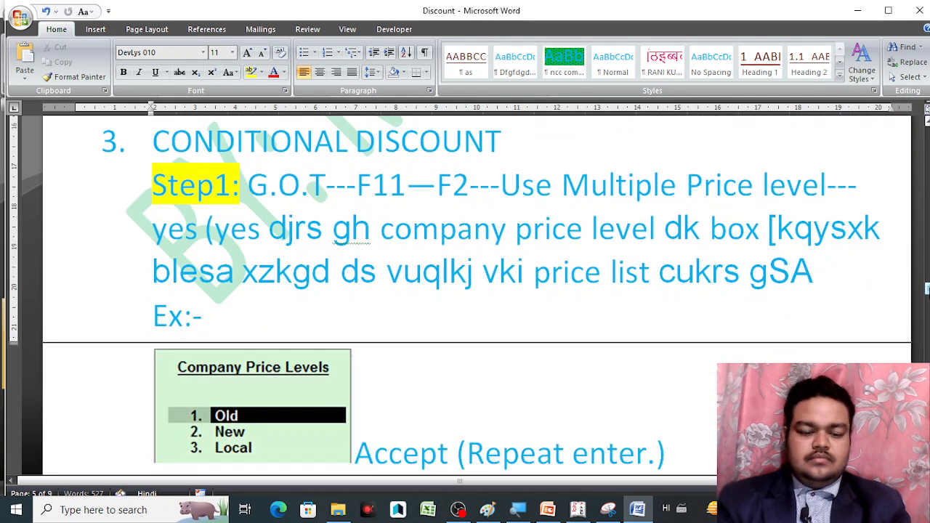
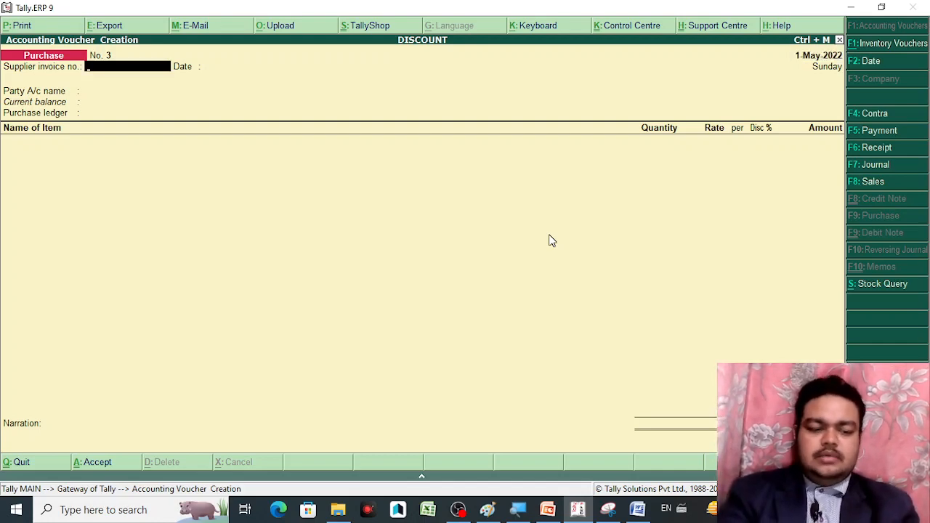
Close the empty Purchase voucher without saving and return to the Gateway of Tally
key("Return")
key("Return")
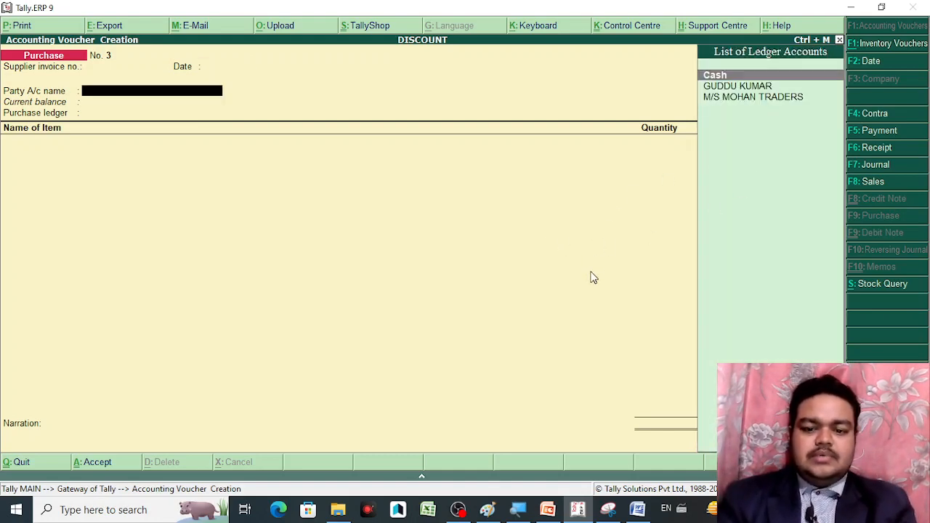
key("Escape")
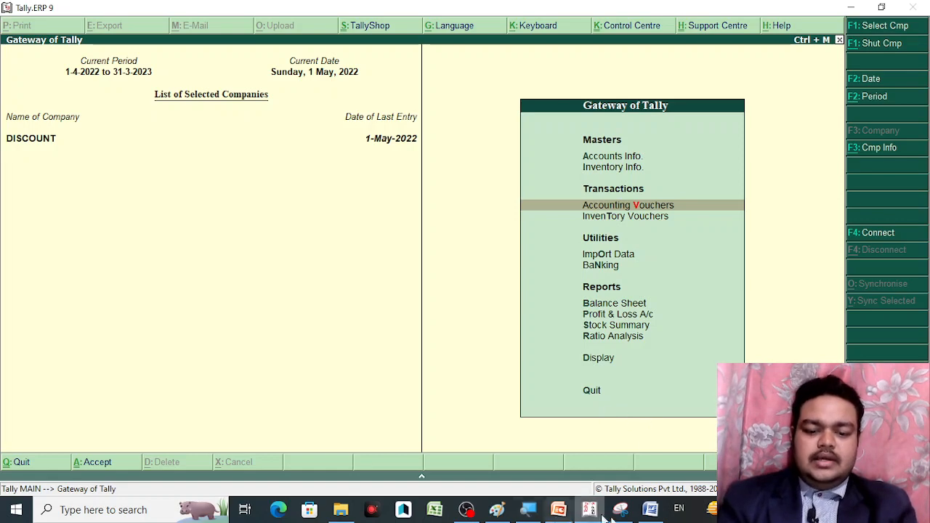
left_click(651, 512)
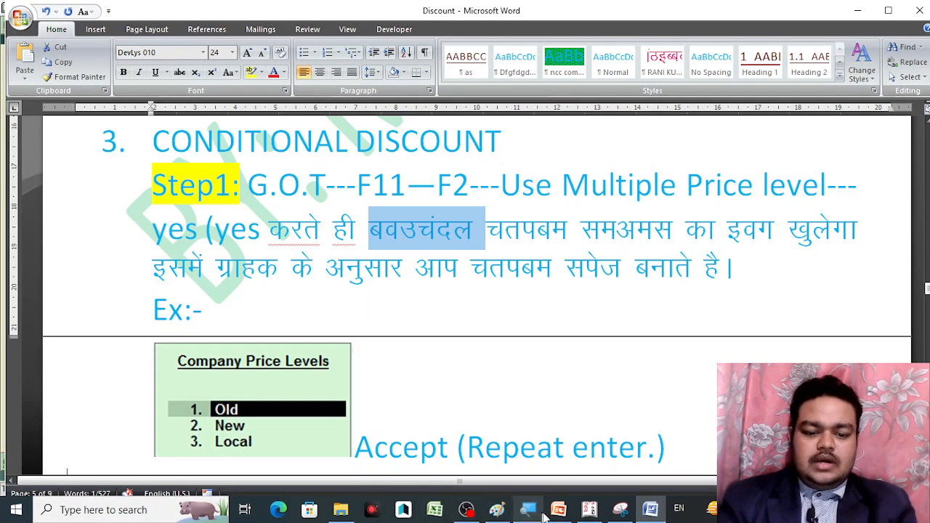
left_click(575, 505)
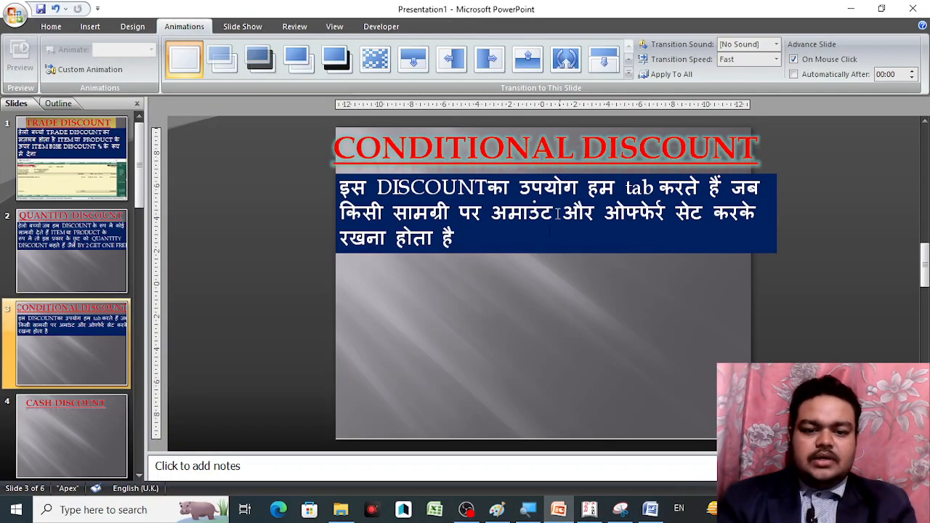
left_click(589, 510)
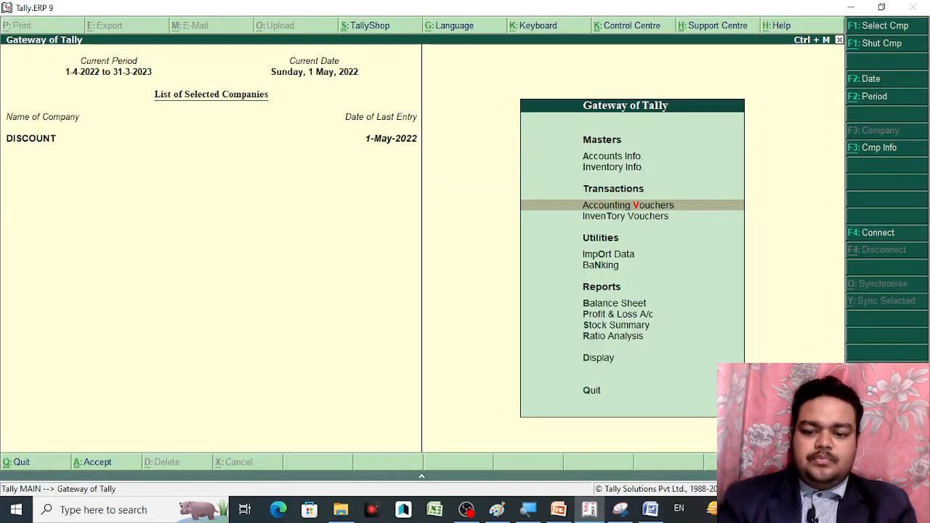
key("F11")
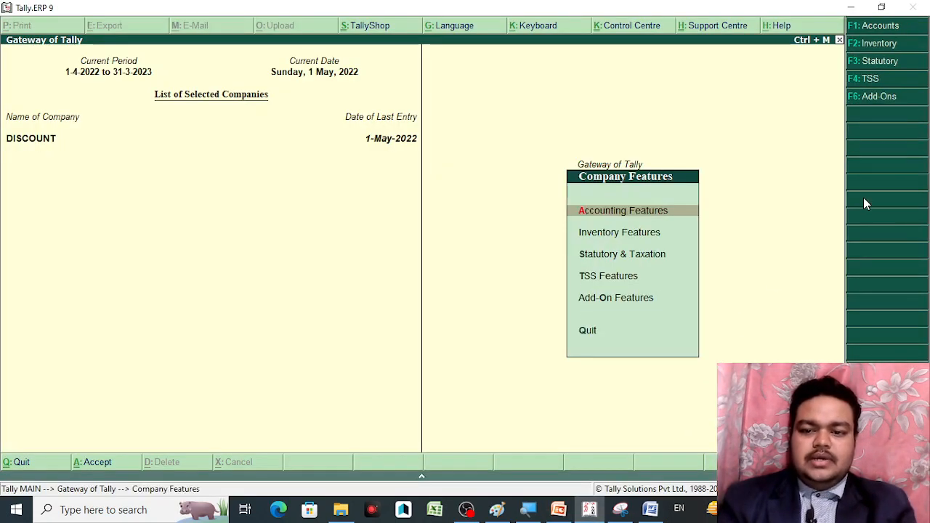
left_click(888, 48)
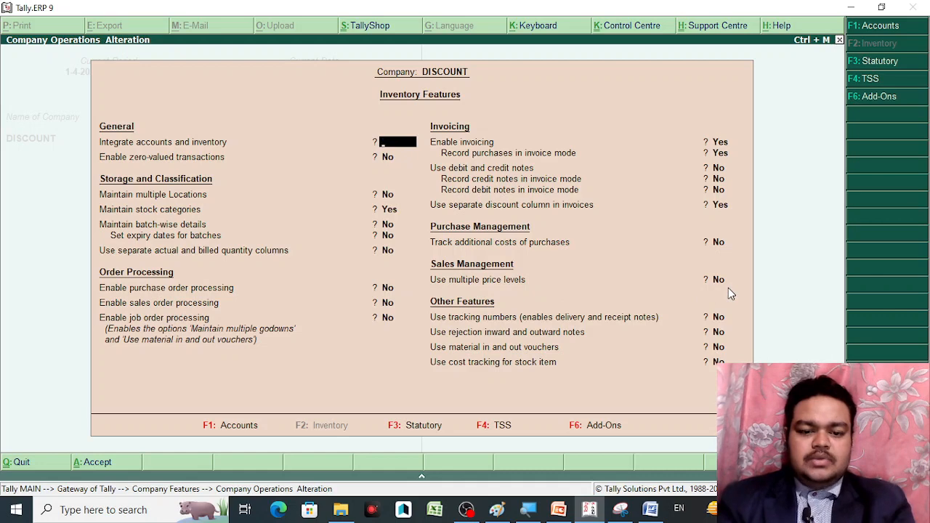
key("ctrl+a")
key("Escape")
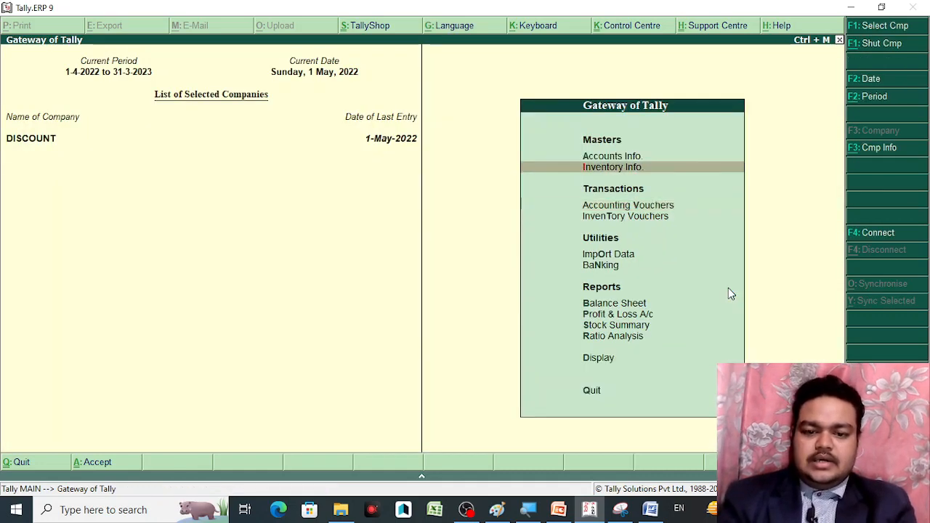
key("Return")
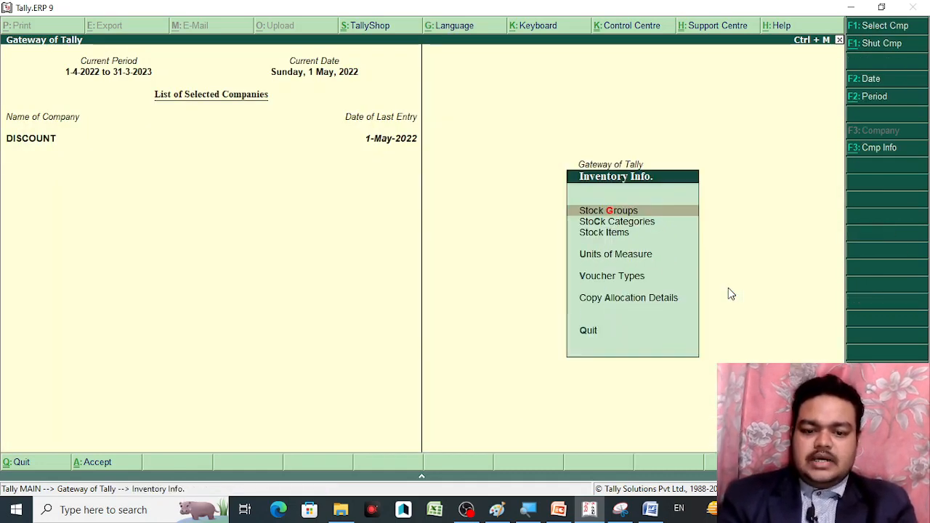
key("Down")
key("Down")
key("Down")
key("Down")
key("Down")
key("Down")
key("Up")
key("Up")
key("Up")
key("Up")
key("Up")
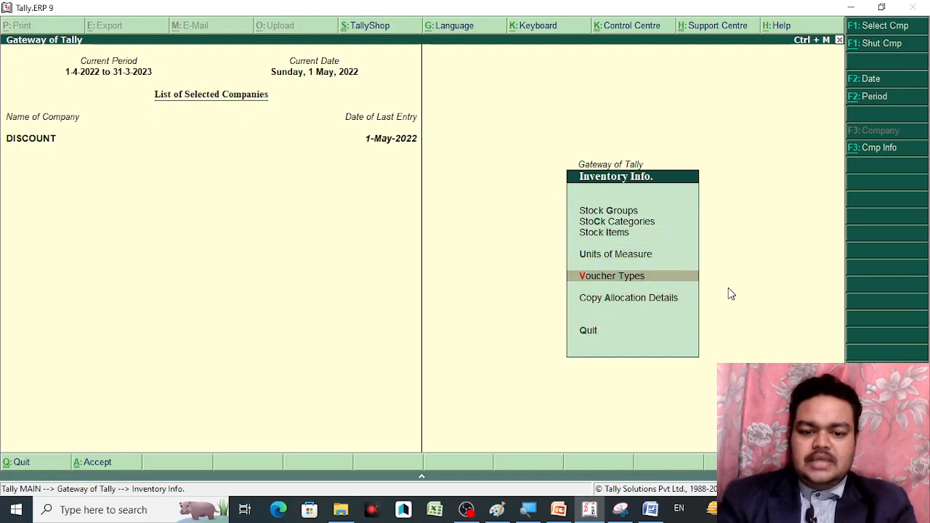
key("Down")
key("Down")
key("Down")
key("Down")
key("Up")
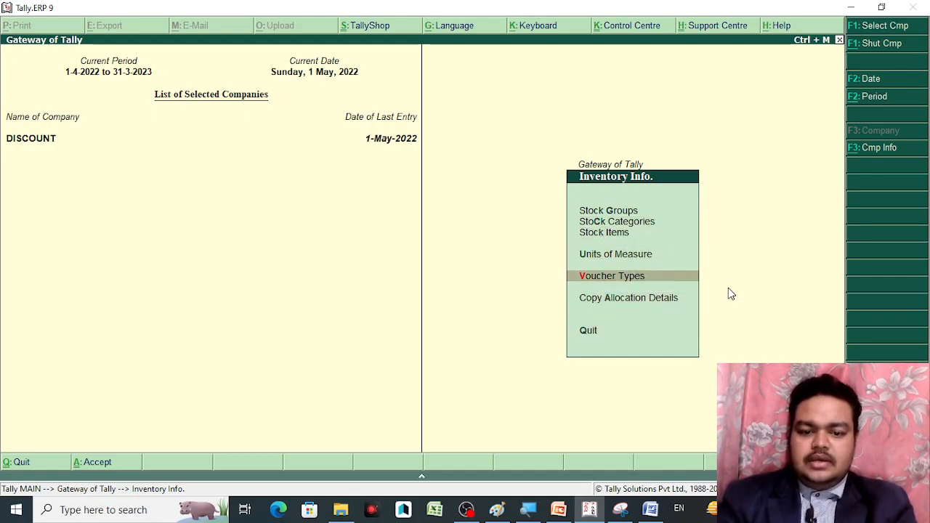
key("Up")
key("Up")
key("Up")
key("Up")
key("Down")
key("Down")
key("Down")
key("Down")
key("Down")
key("Down")
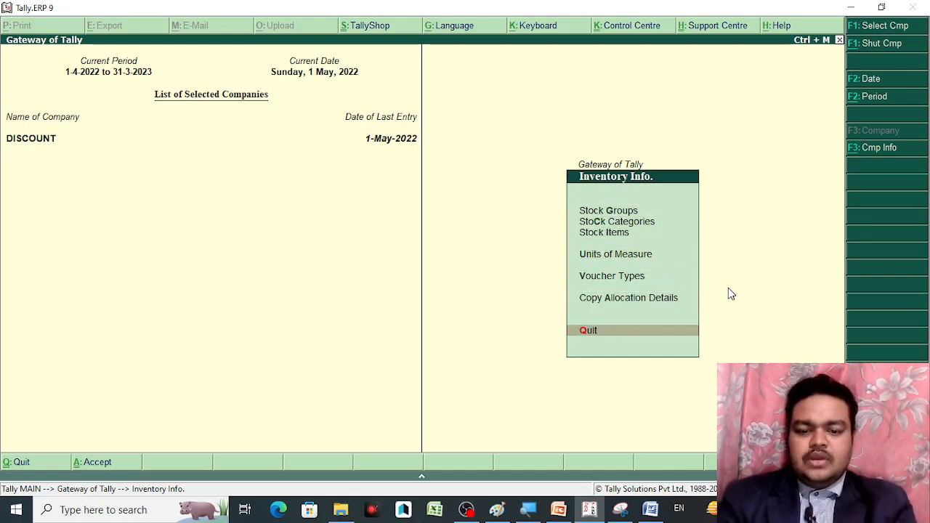
key("Up")
key("Up")
key("Up")
key("Up")
key("Up")
key("Up")
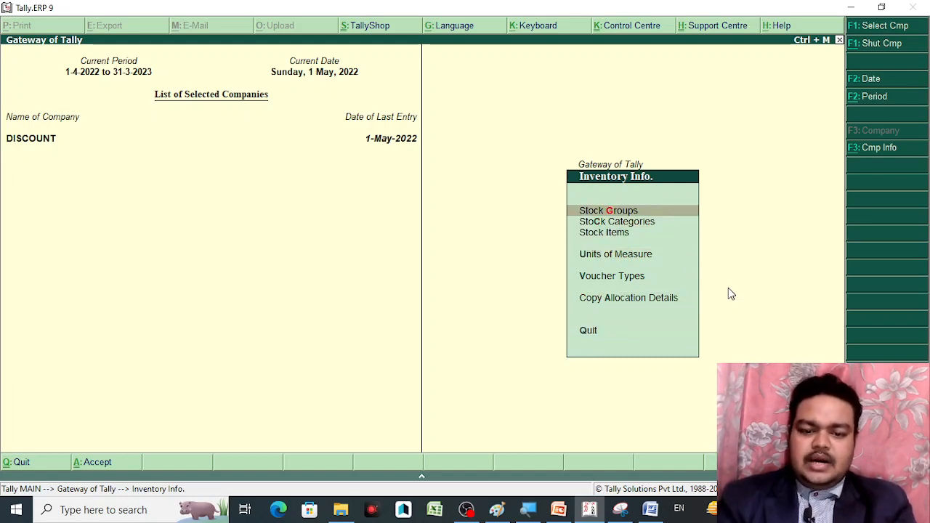
key("Down")
key("Down")
key("Down")
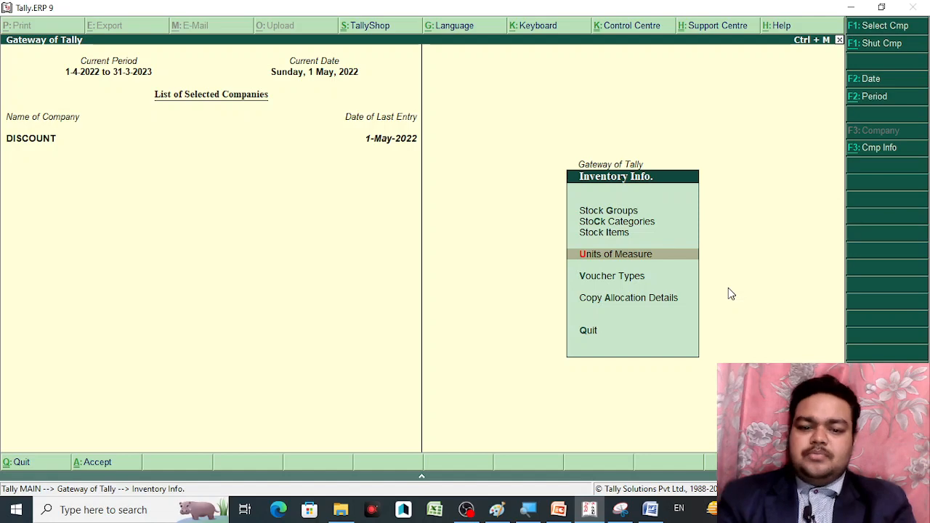
key("Escape")
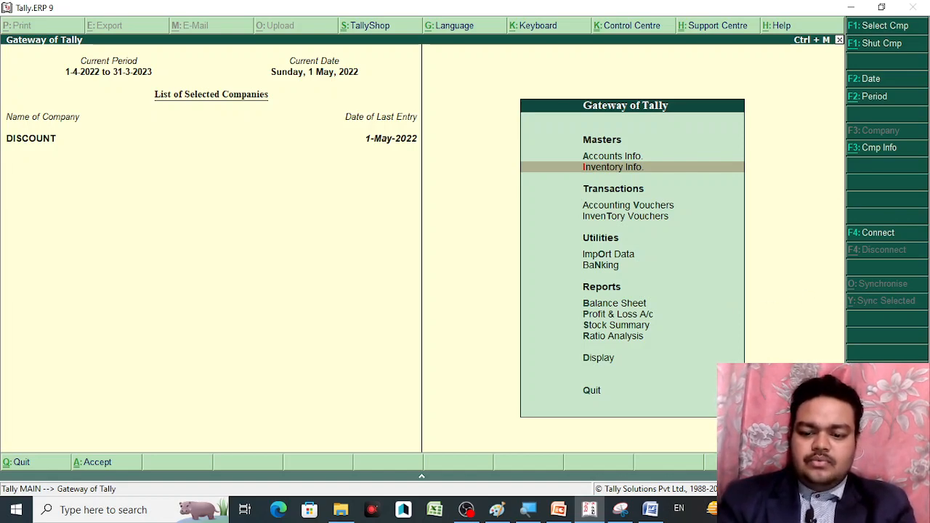
Set Use multiple price levels to Yes in the F11 inventory features
key("F11")
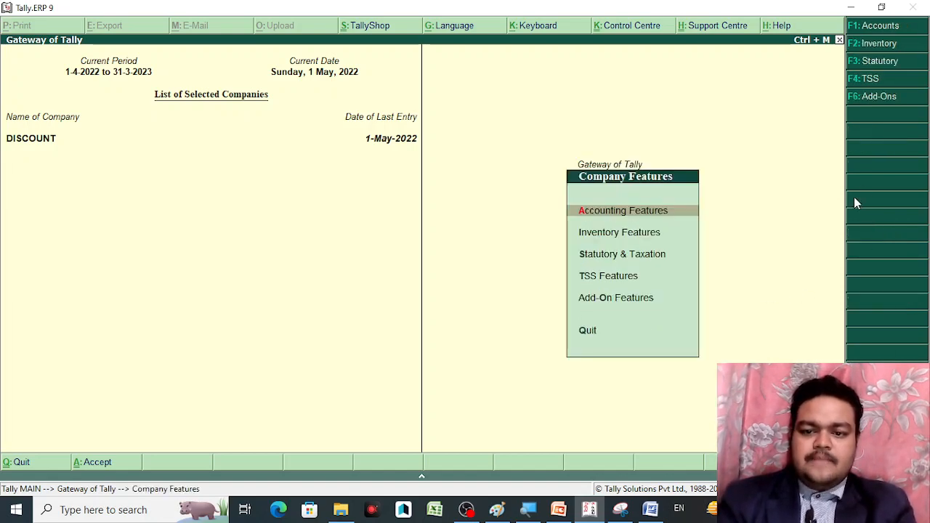
left_click(890, 44)
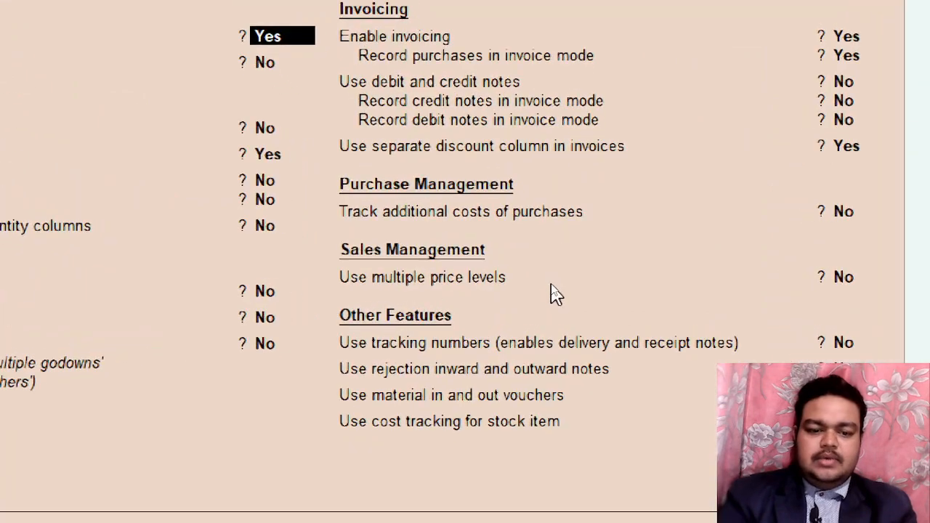
left_click(837, 276)
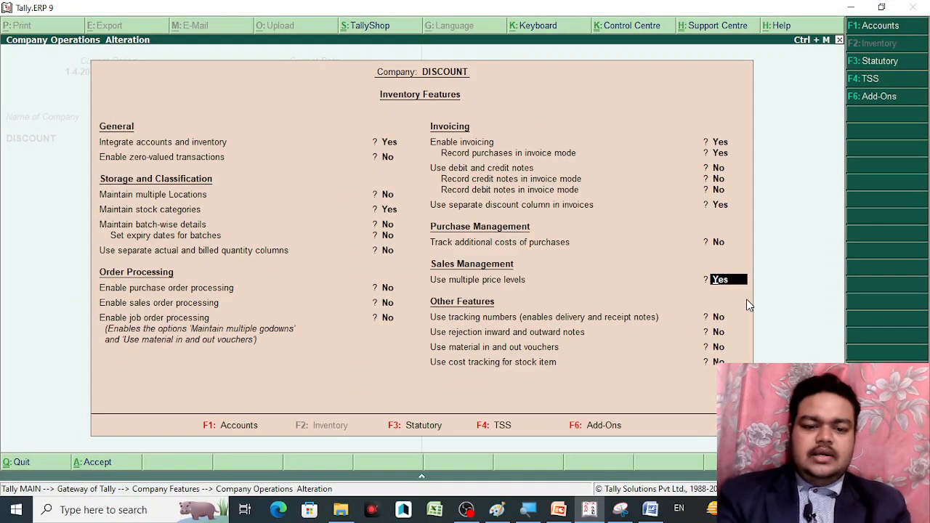
key("Return")
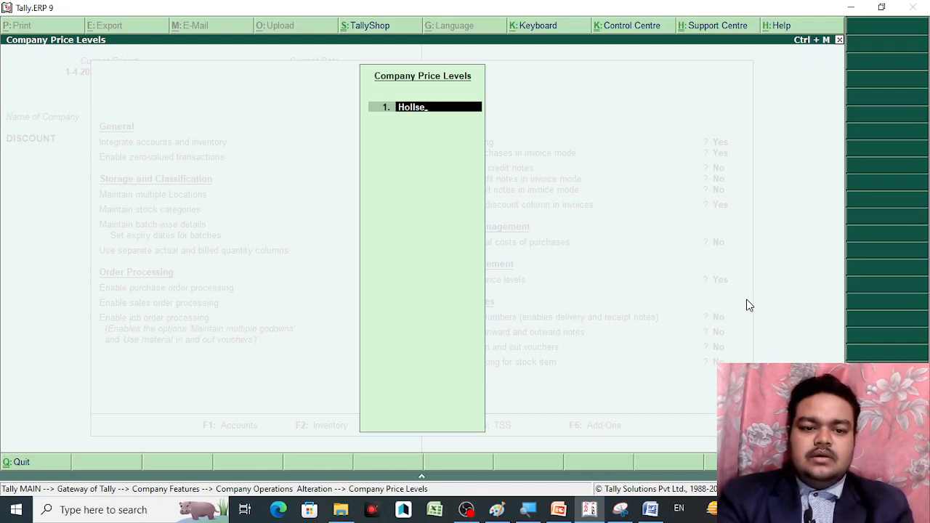
Add the Hollsellar Party and Retailer Party price levels, correcting the 'Retailer Pary' typo
type("Party")
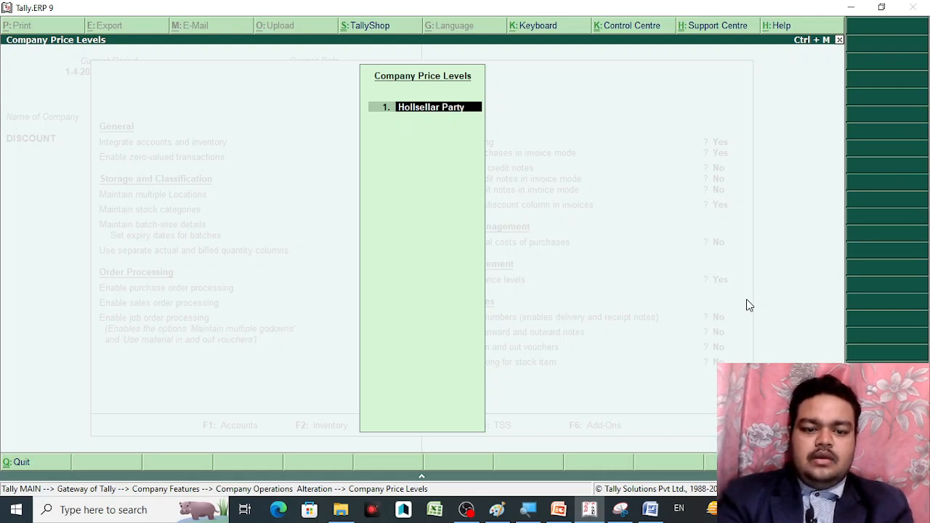
key("Return")
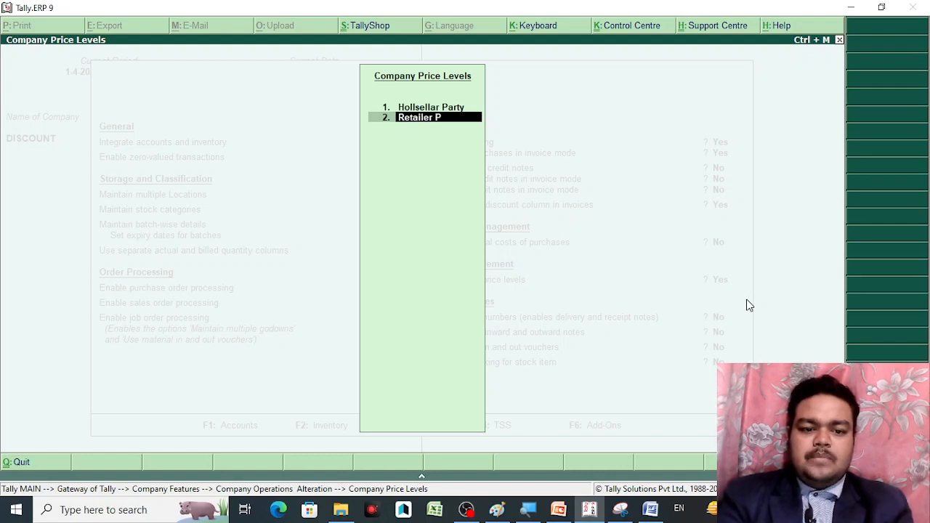
type("Retailer Pary")
key("Return")
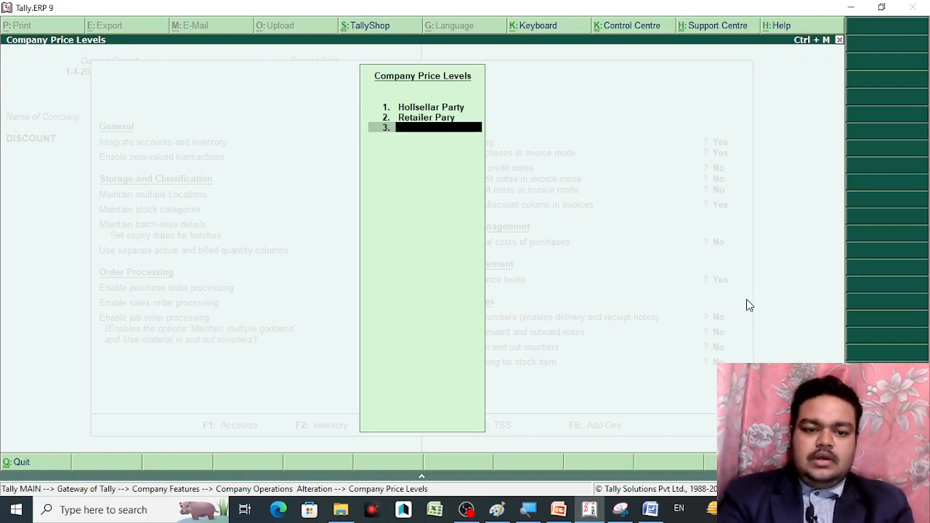
key("Up")
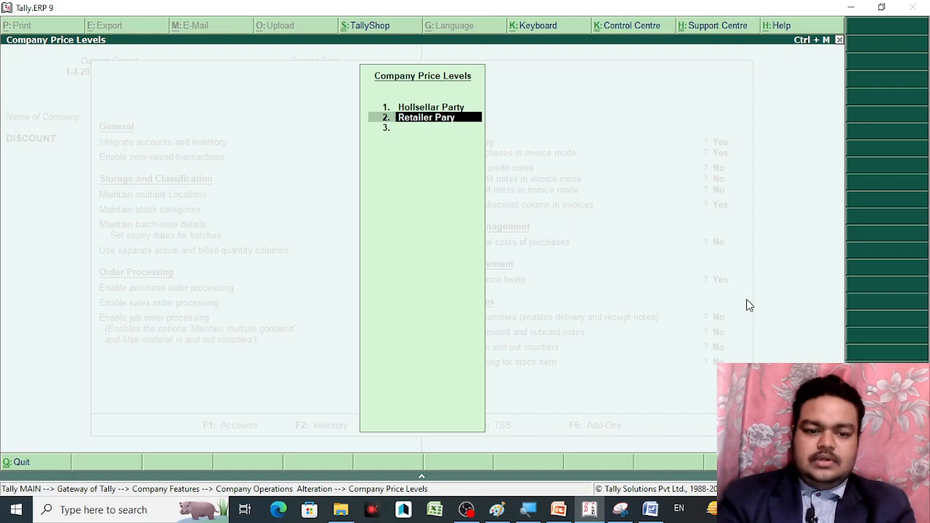
key("BackSpace")
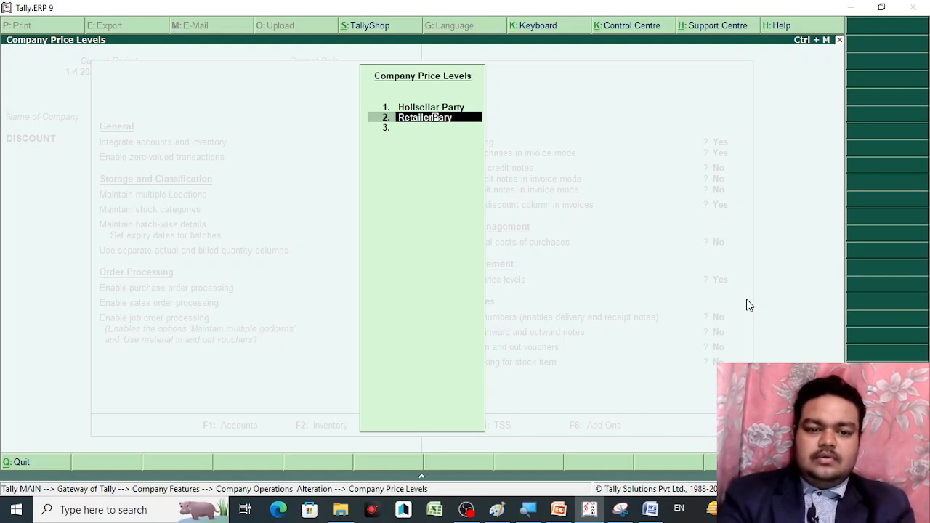
key("Right")
key("Right")
key("Right")
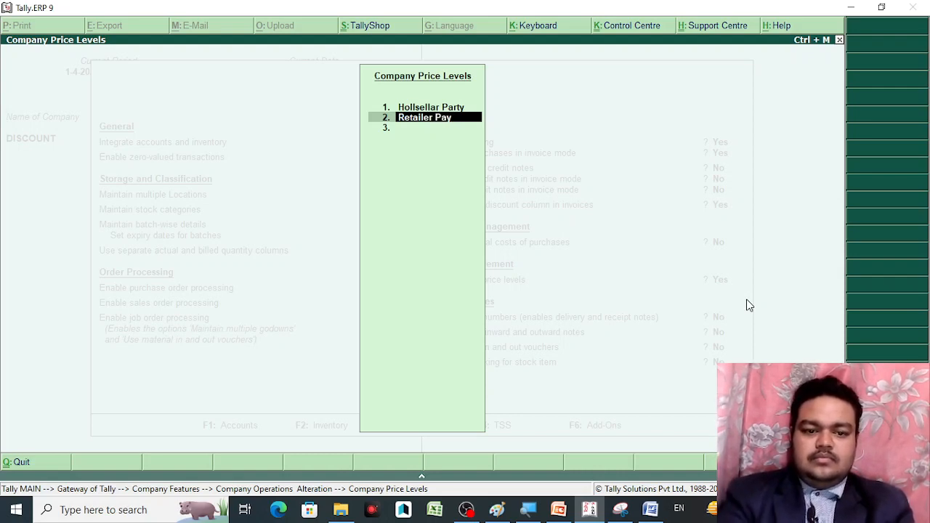
type("t")
key("Return")
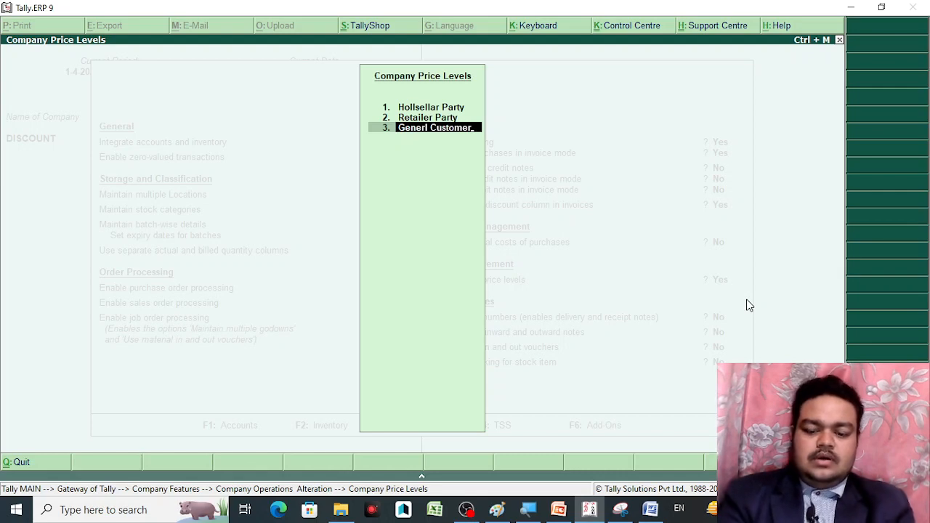
Add Generl Customer and Special Customer price levels, then accept the inventory features
type("Generl Customer")
key("Return")
type("Sp")
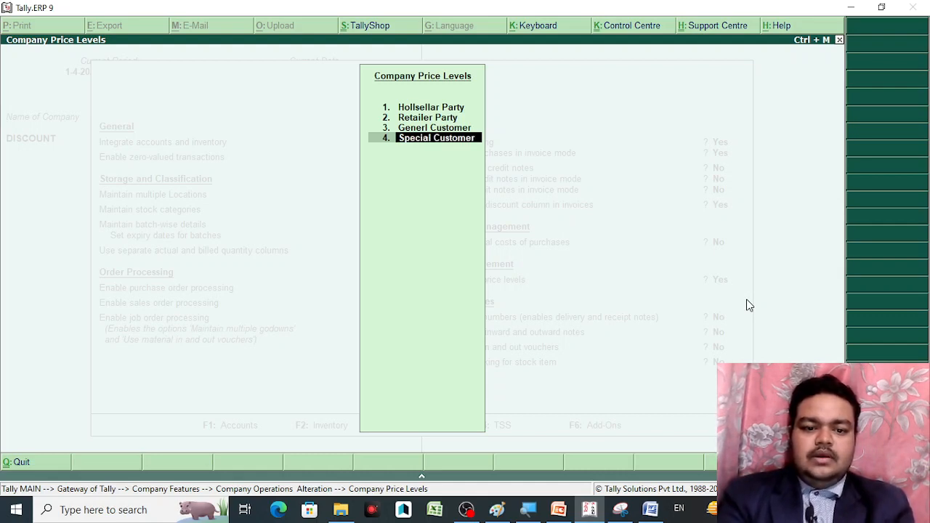
type("ecial Customer")
key("Return")
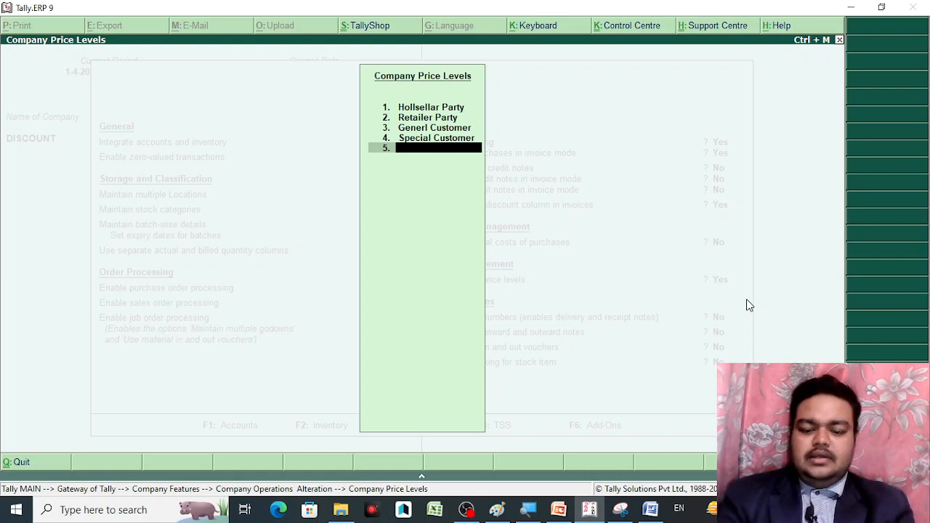
key("Return")
key("Return")
key("Return")
key("Return")
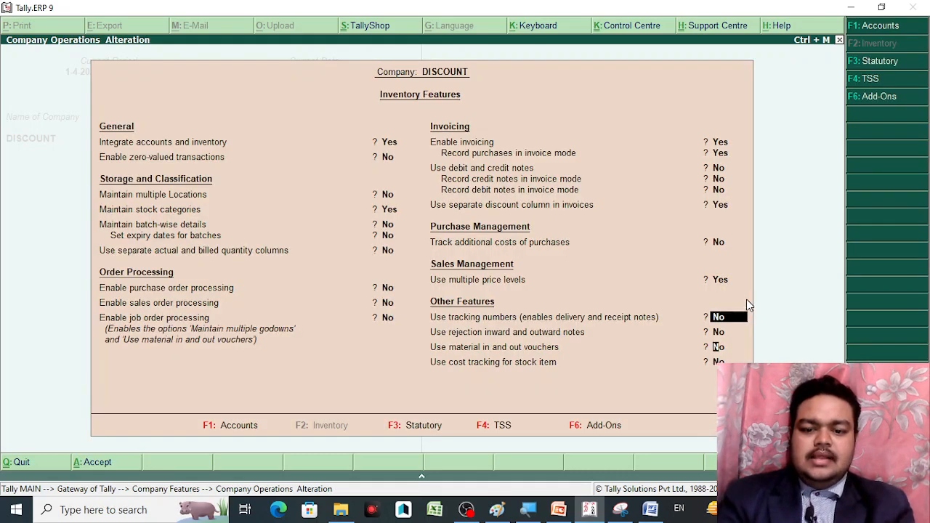
key("Return")
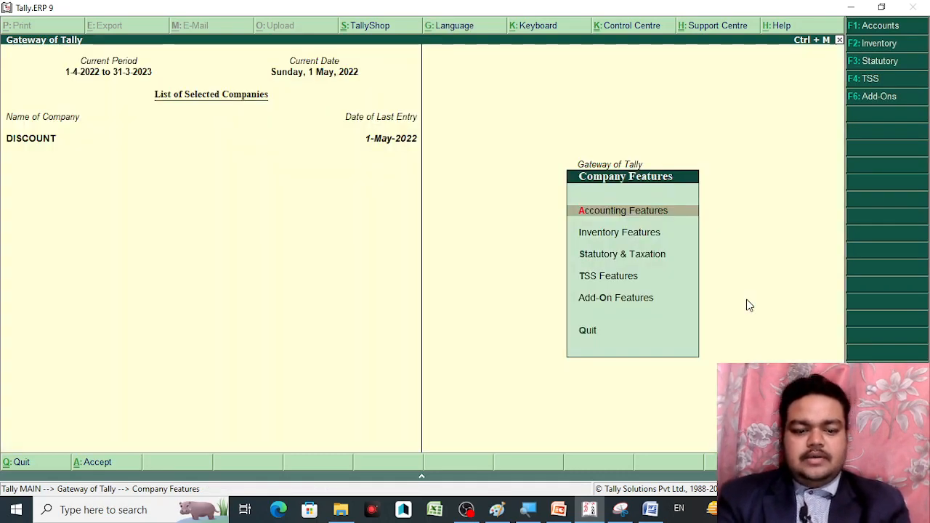
Recheck the four company price levels under F11 Inventory features, then go to Inventory Info
key("Escape")
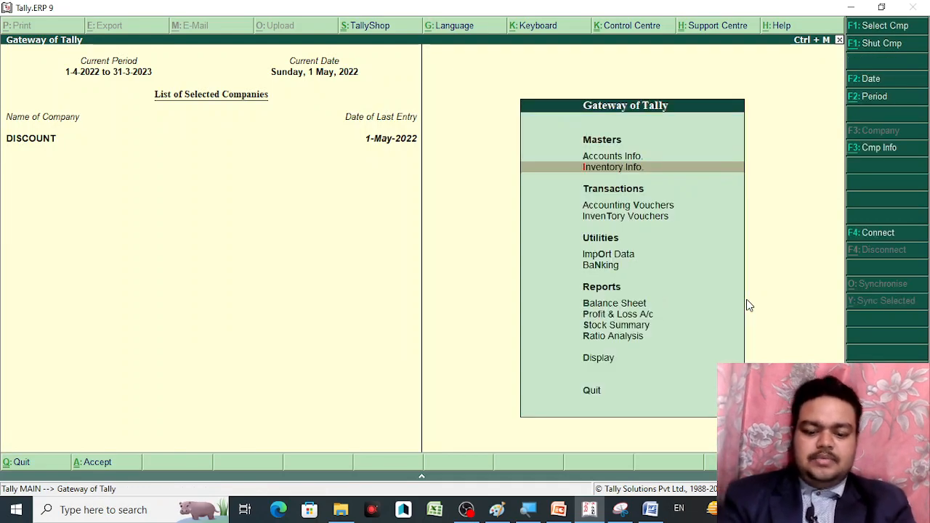
key("F11")
key("F2")
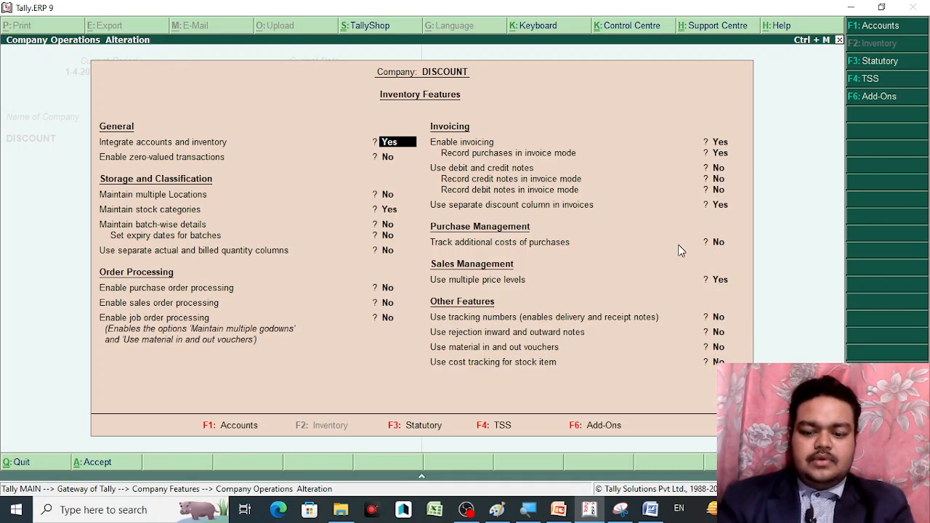
key("Return")
key("Return")
key("Return")
key("Return")
key("Return")
key("Return")
key("Return")
key("Return")
key("Return")
key("Return")
key("Return")
key("Return")
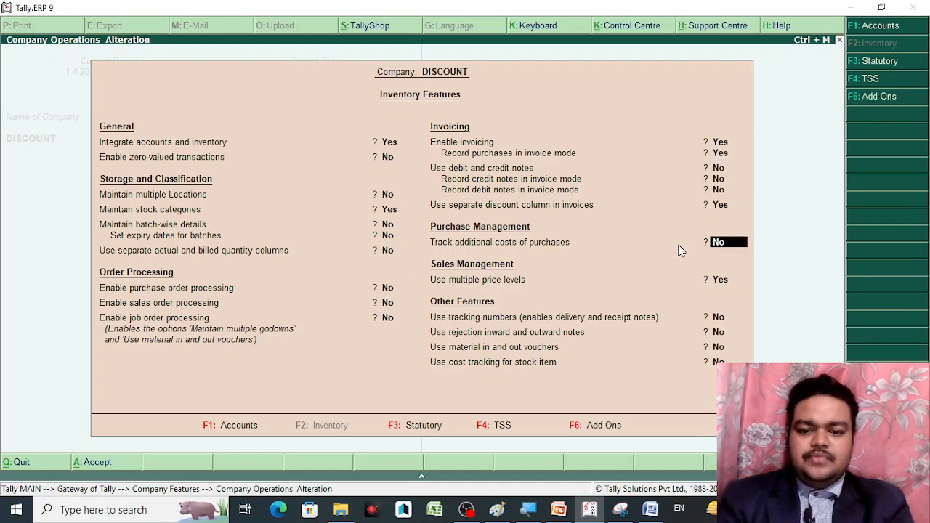
key("Return")
key("Return")
key("Return")
key("Return")
key("Return")
key("Return")
key("Return")
key("Return")
key("Return")
key("Return")
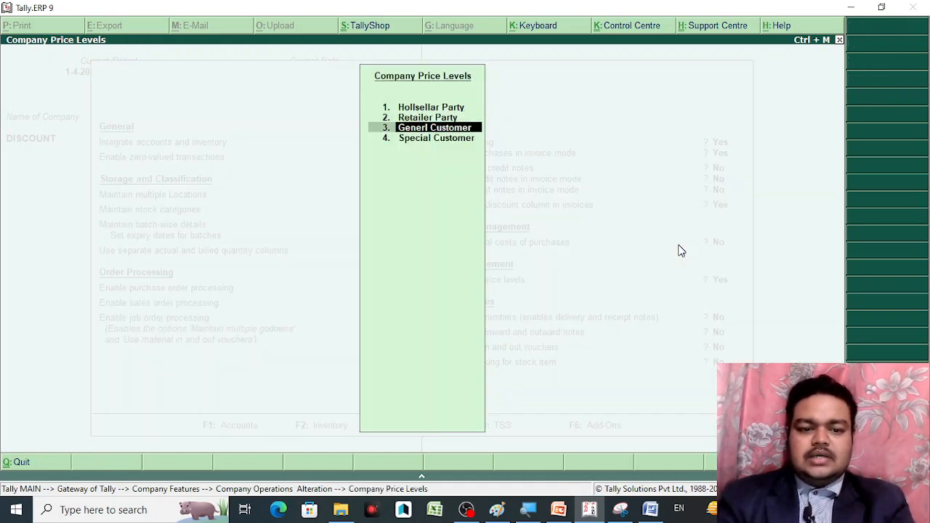
key("Return")
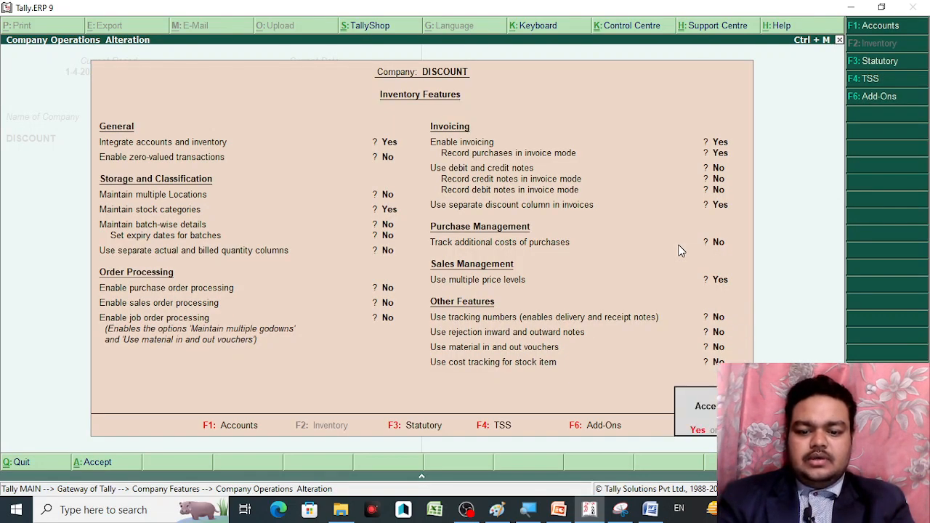
key("Return")
key("Escape")
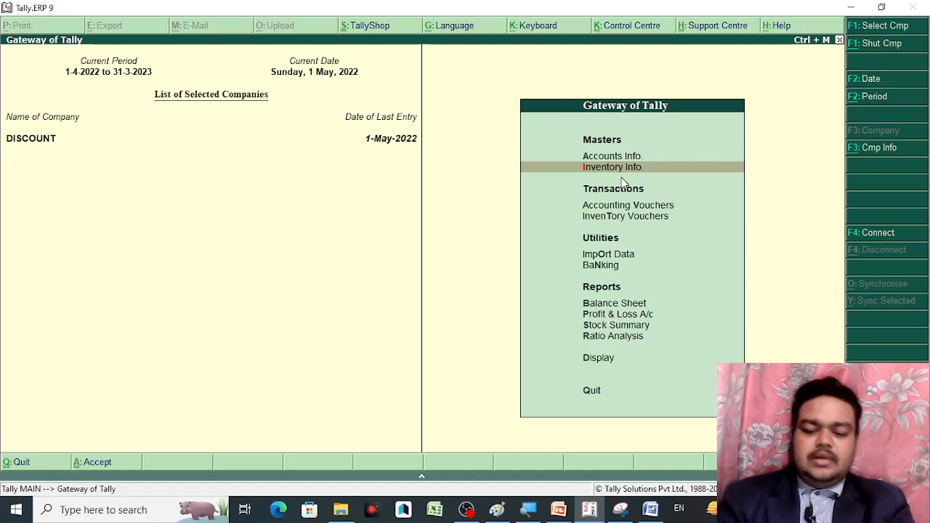
key("Return")
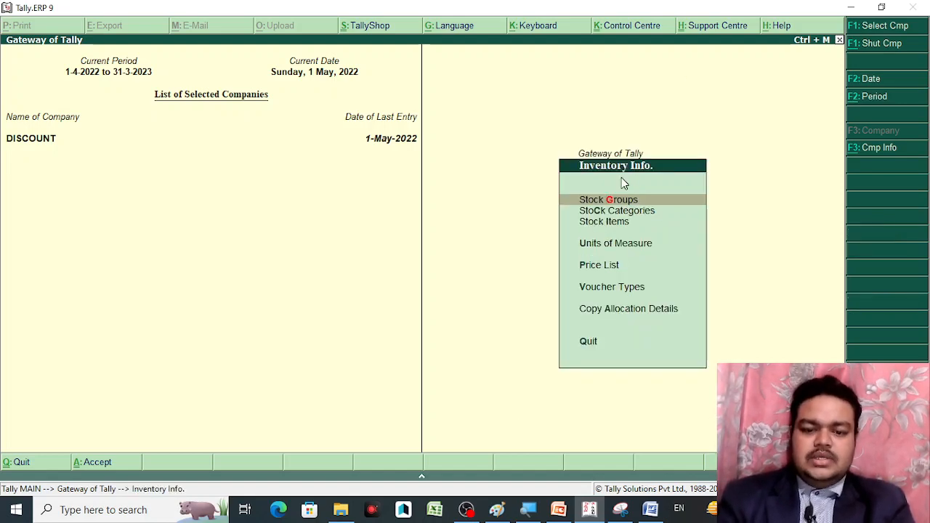
Start a Price List by Stock Group for All Items
key("Down")
key("Down")
key("Down")
key("Down")
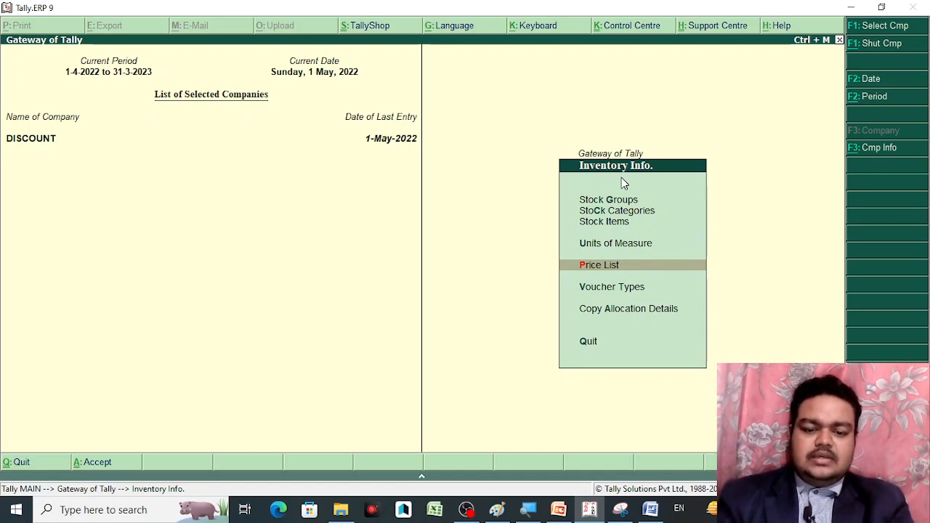
key("Return")
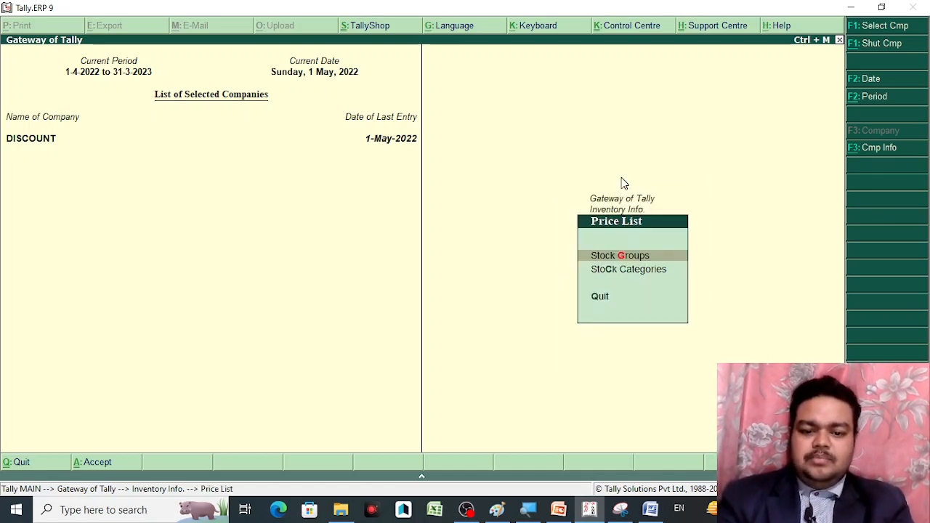
key("Return")
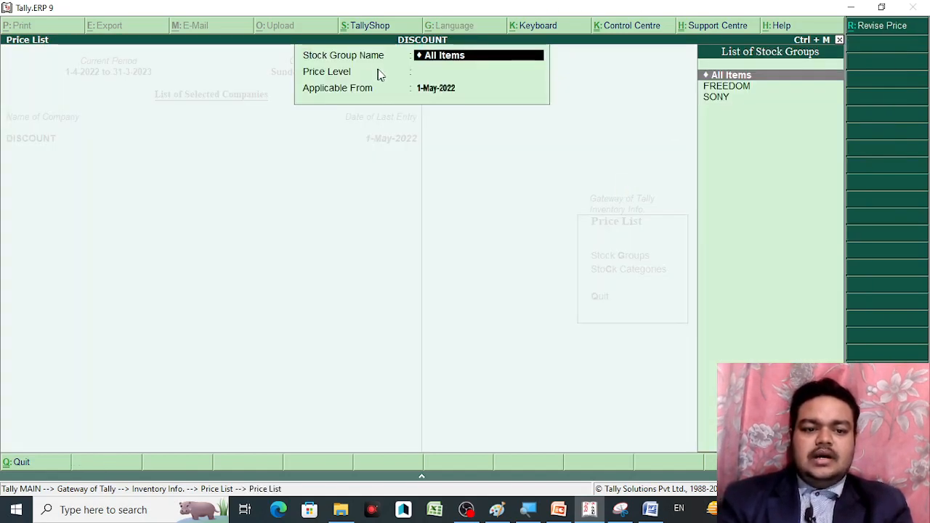
key("BackSpace")
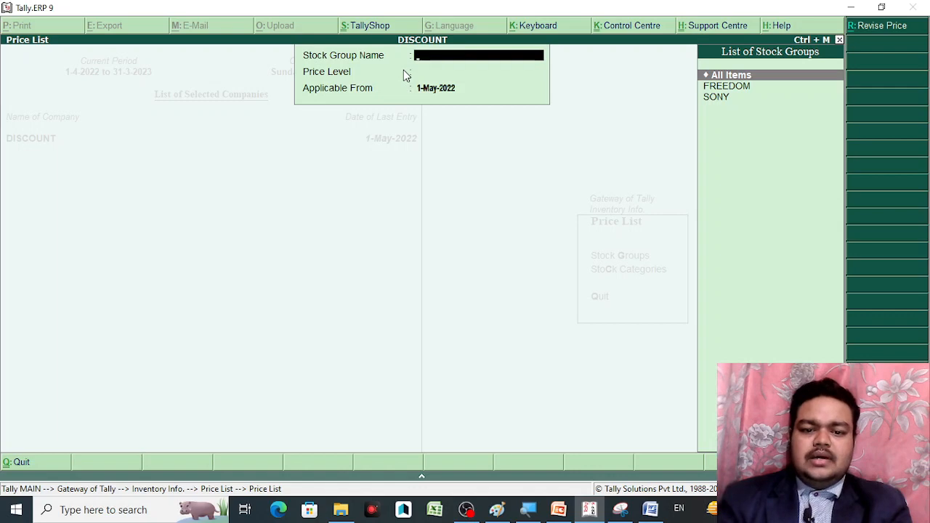
key("Escape")
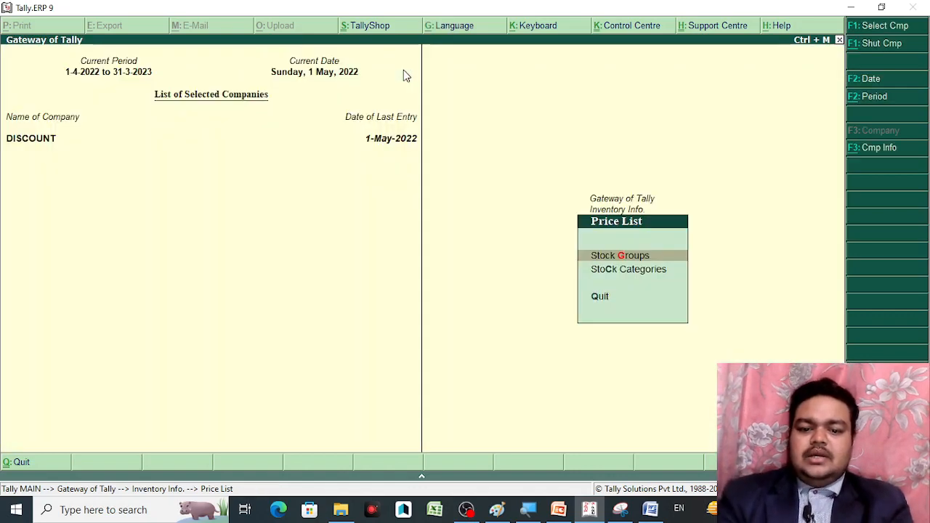
key("Down")
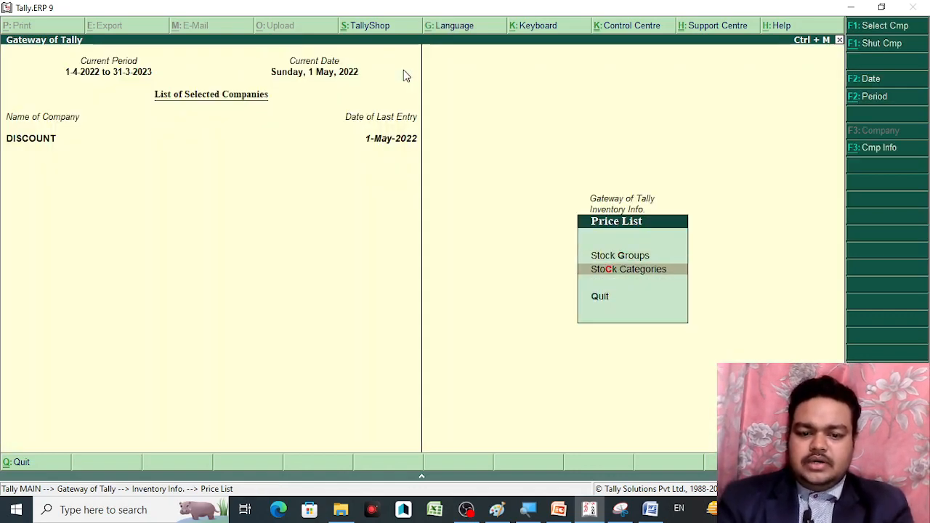
key("Up")
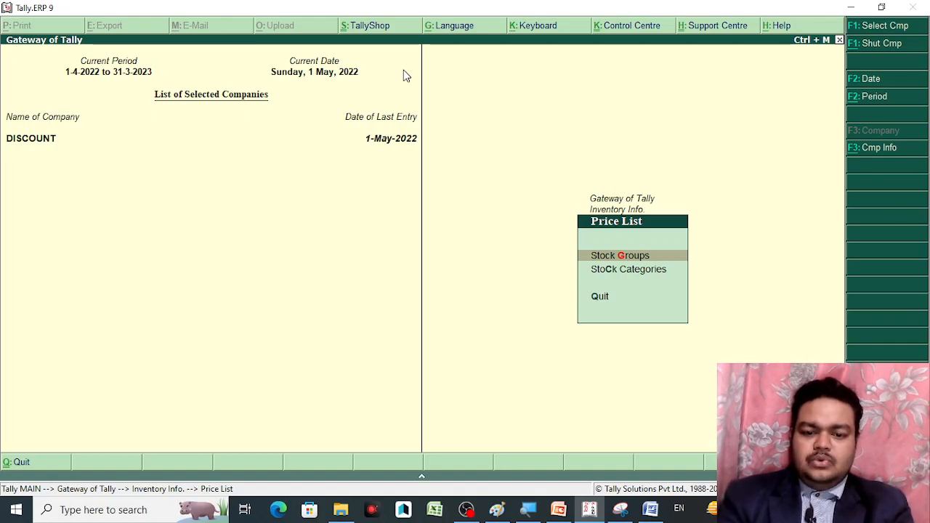
key("Return")
key("Return")
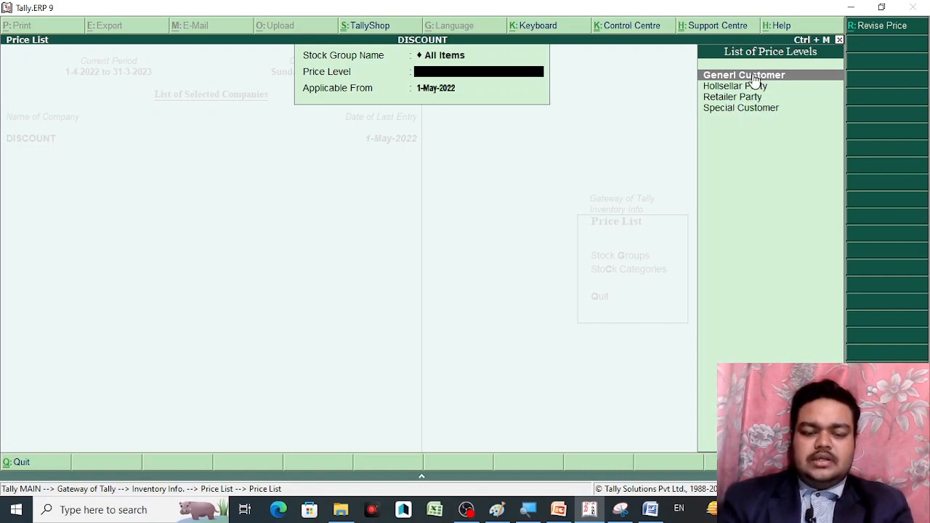
Choose the Retailer Party price level, applicable from 1-Aug-2022
key("Down")
key("Down")
key("Return")
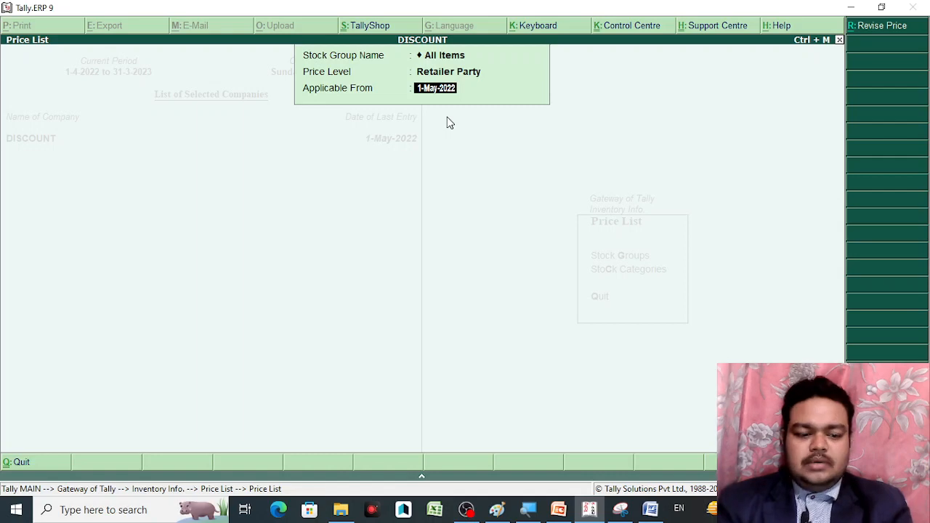
type("1-")
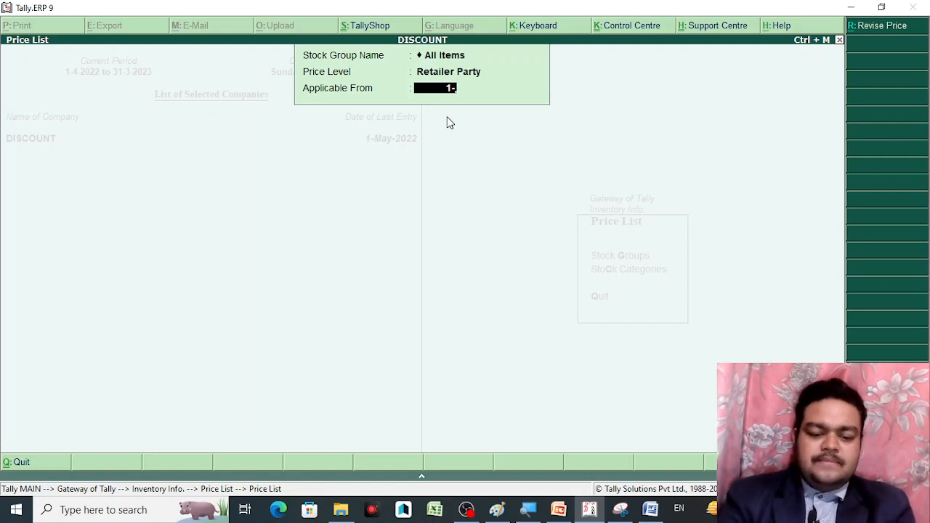
type("8")
key("Return")
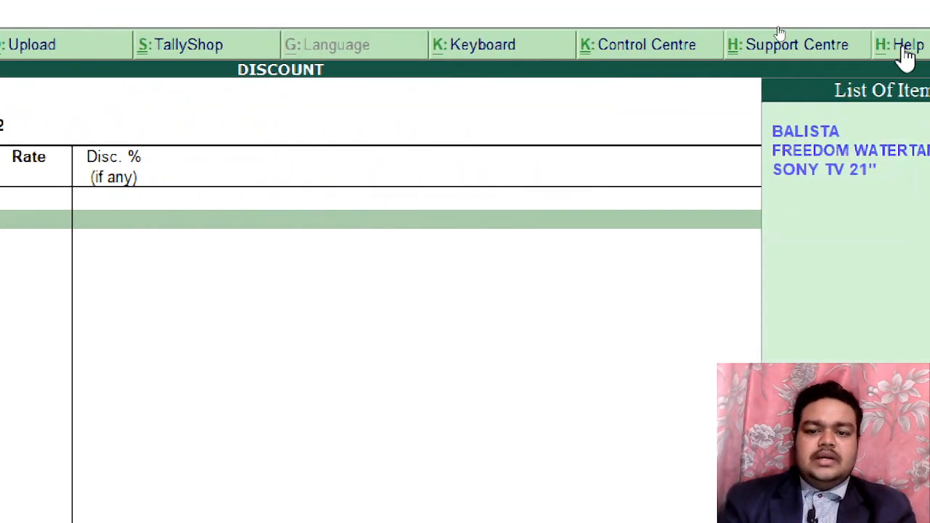
Add BALISTA at 150.00 per piece for quantities below 5 PCS, with no discount
left_click(820, 135)
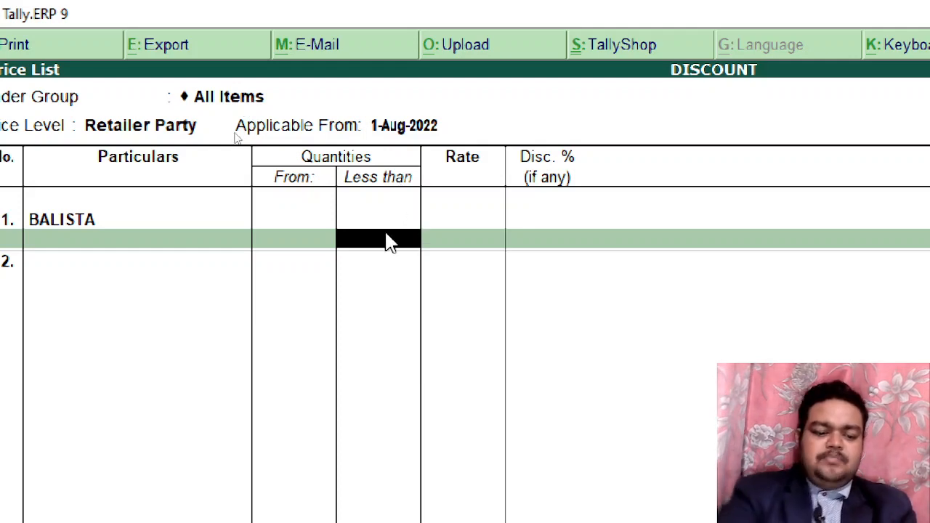
type("5")
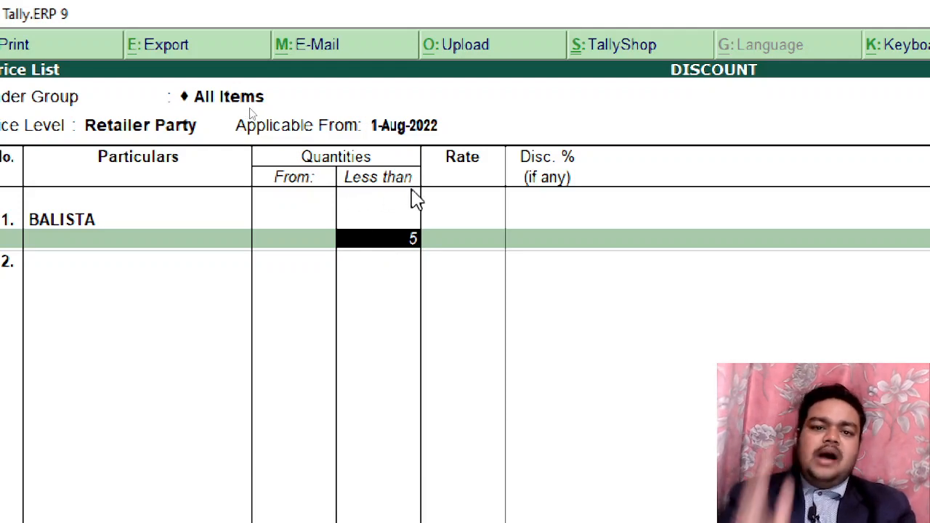
key("Return")
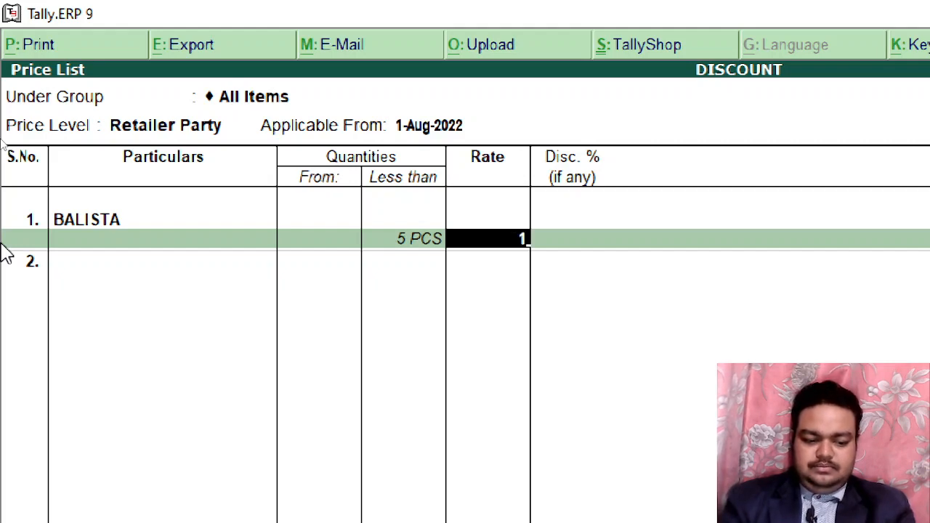
type("20")
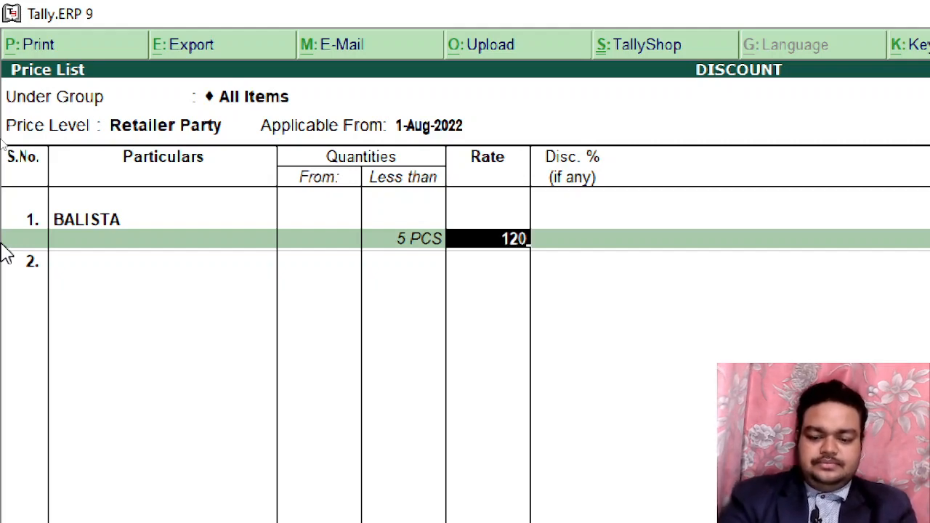
key("BackSpace")
key("BackSpace")
key("BackSpace")
type("15")
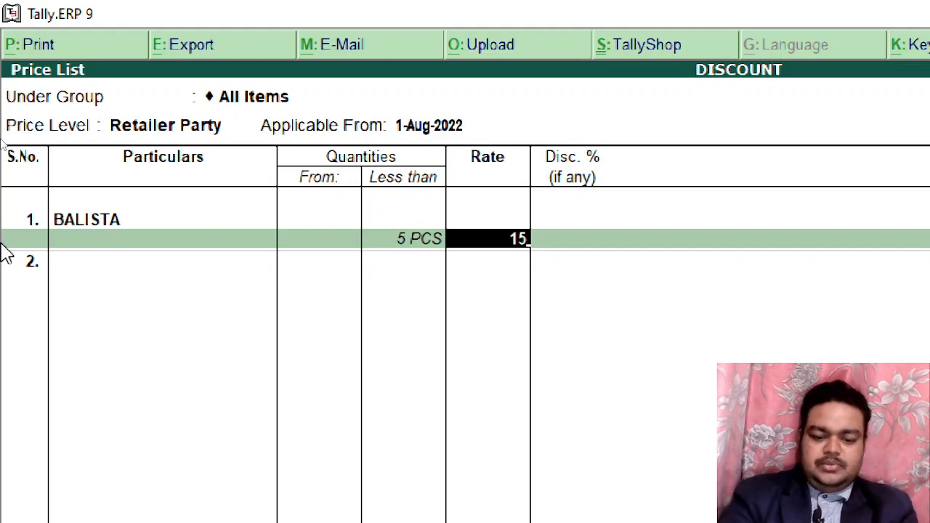
type("0")
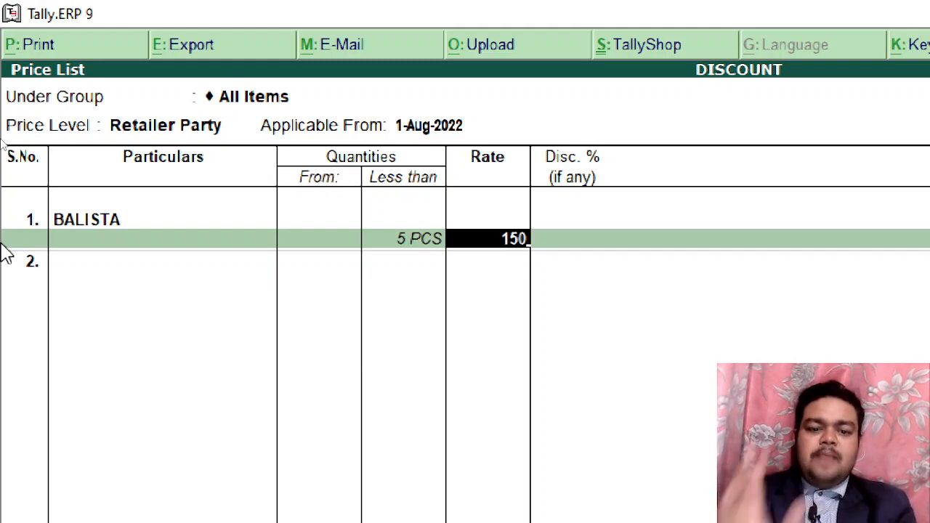
key("Return")
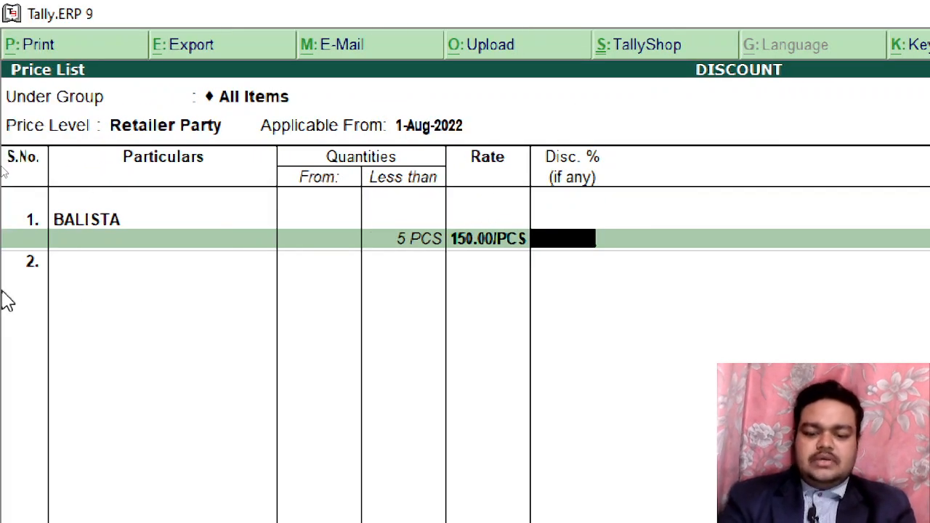
key("Return")
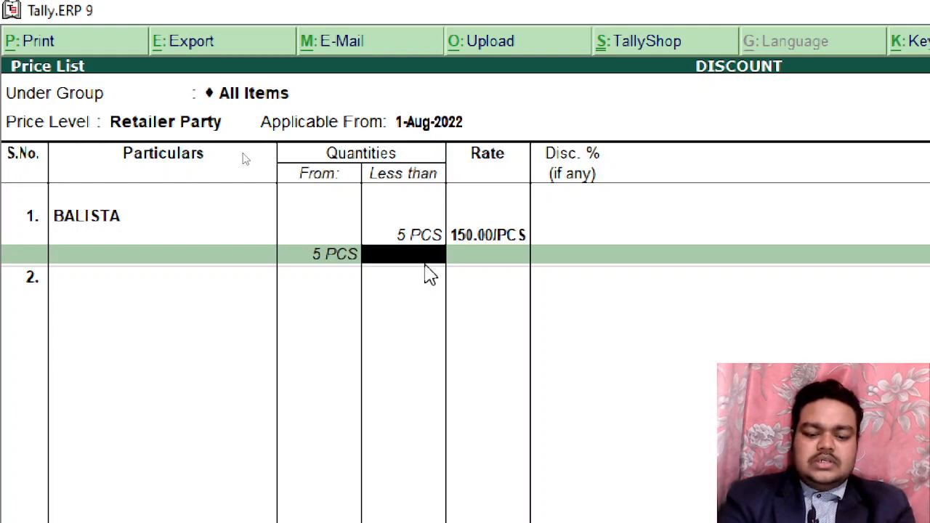
Add BALISTA's 5–10 PCS slab at 140.00 with 1% discount
type("10")
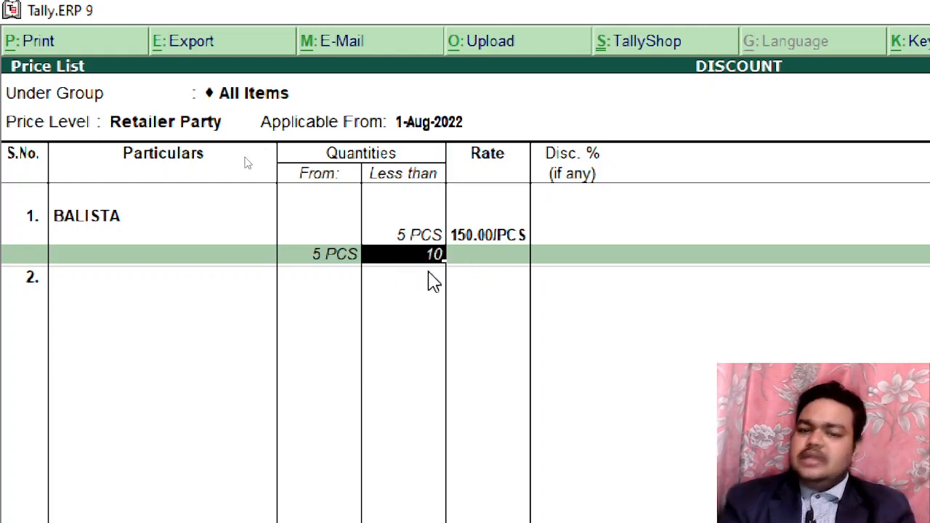
key("Return")
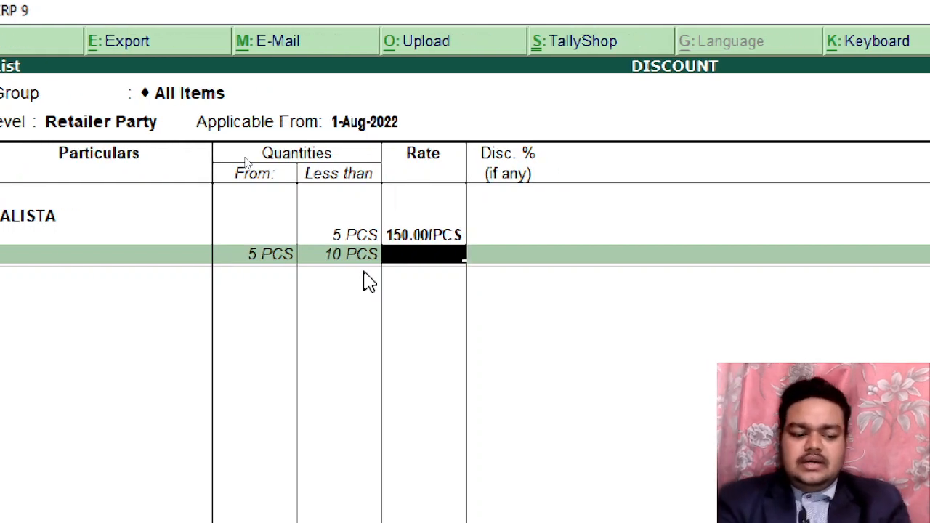
type("1")
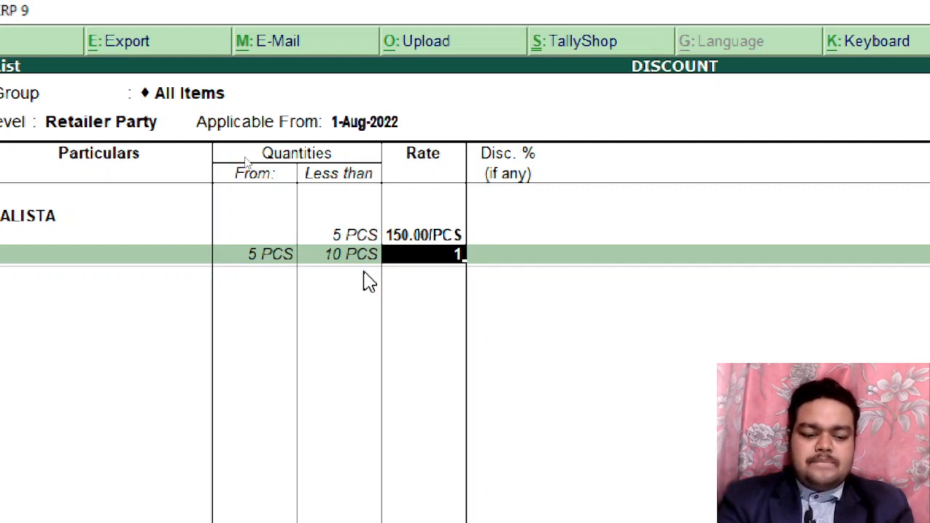
type("4")
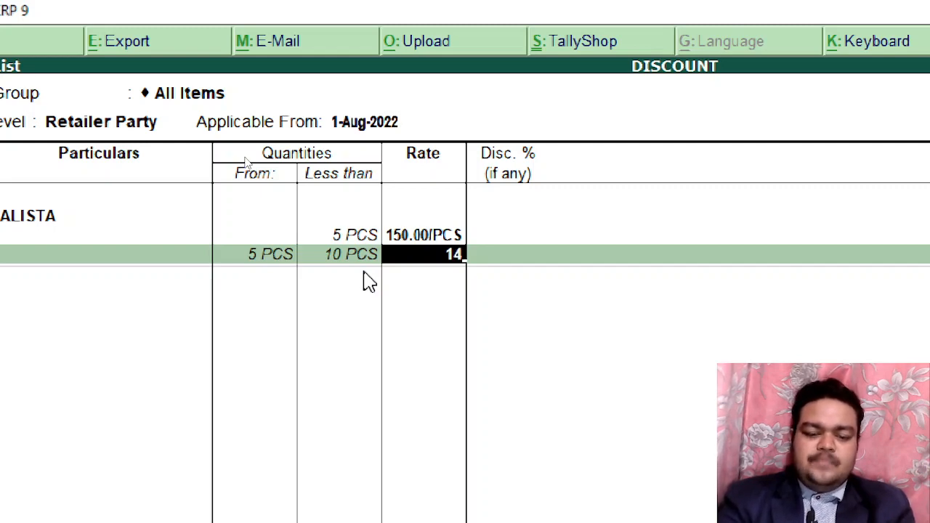
type("0")
key("Return")
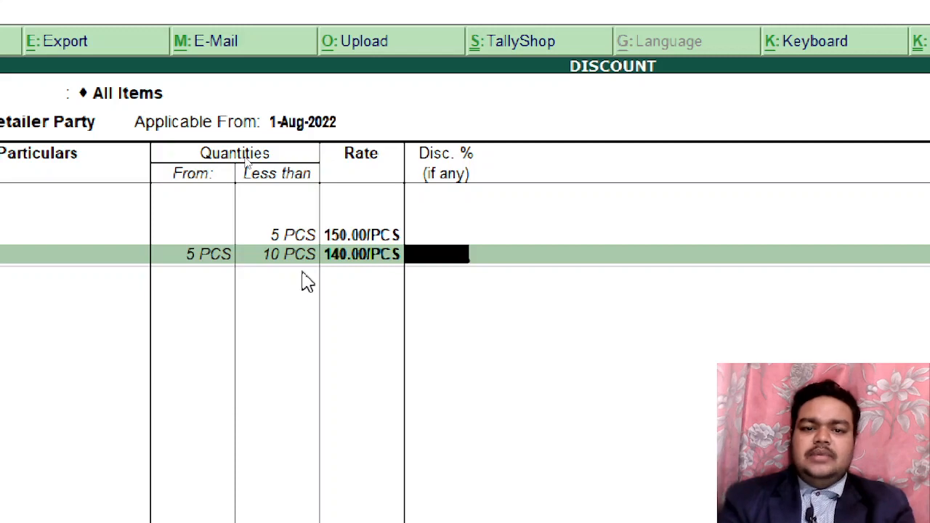
type("1")
key("Return")
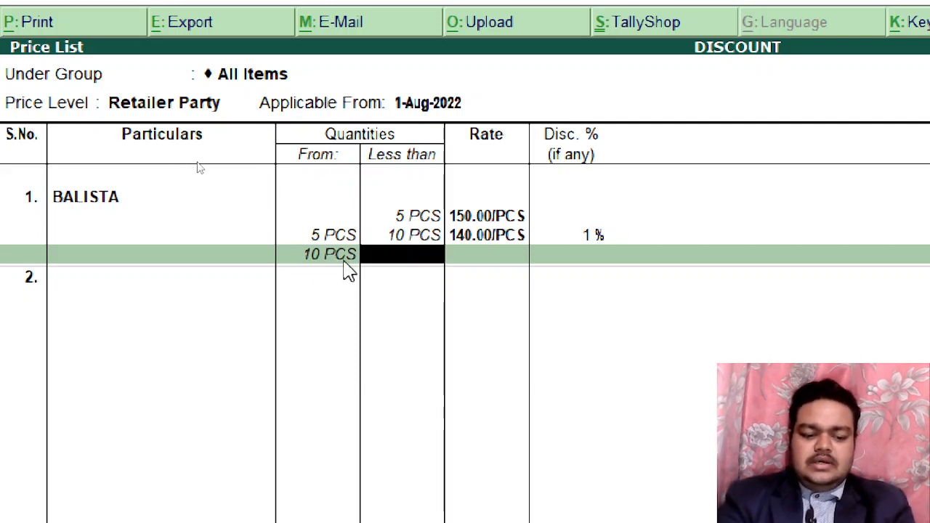
Add slabs 10–20 PCS at 135.00 with 3% off and 20+ PCS at 130.00 with 5% off
type("20")
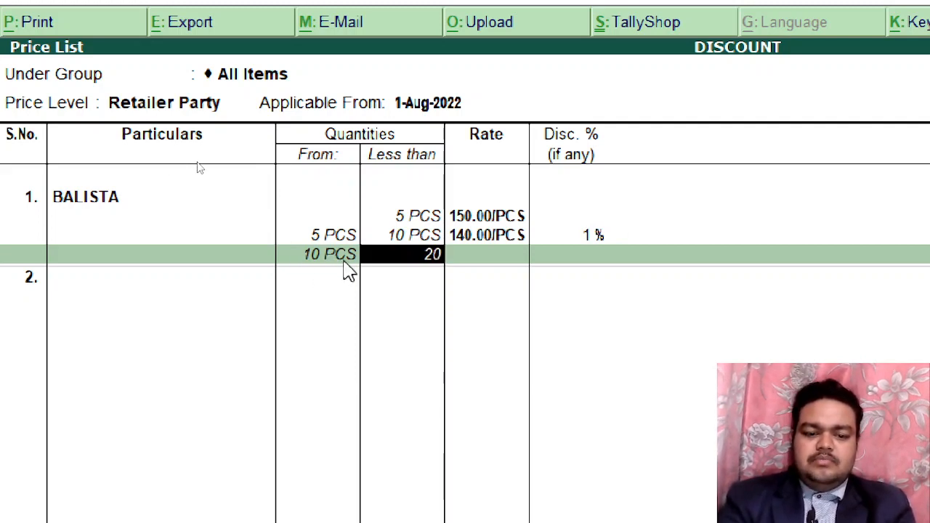
key("Return")
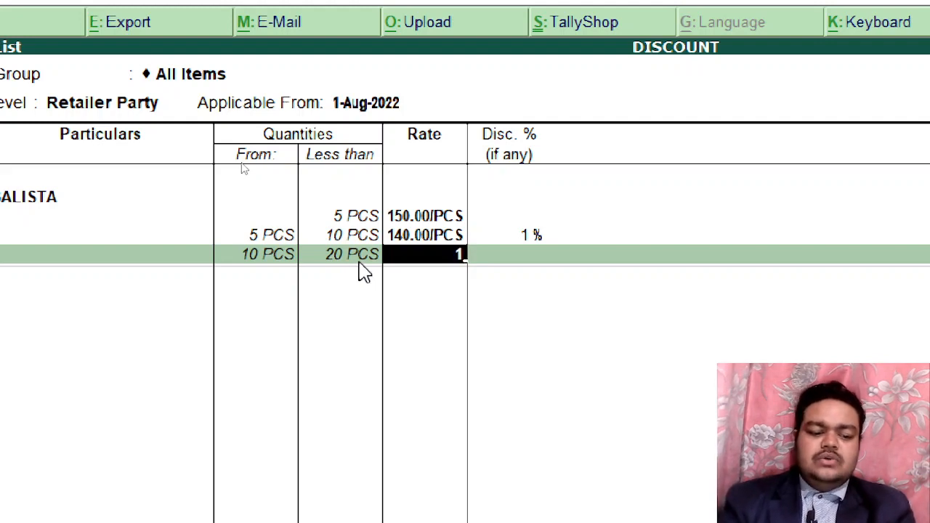
type("35")
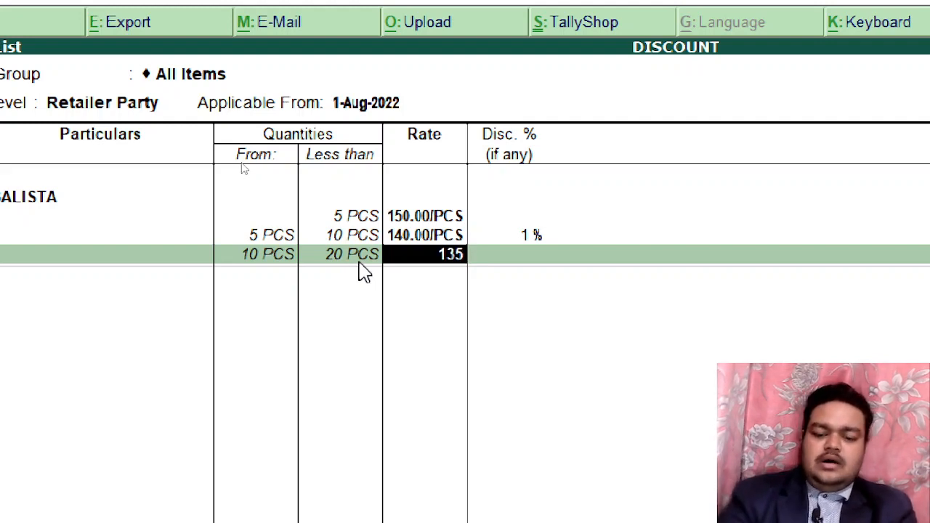
key("Return")
type("3")
key("Return")
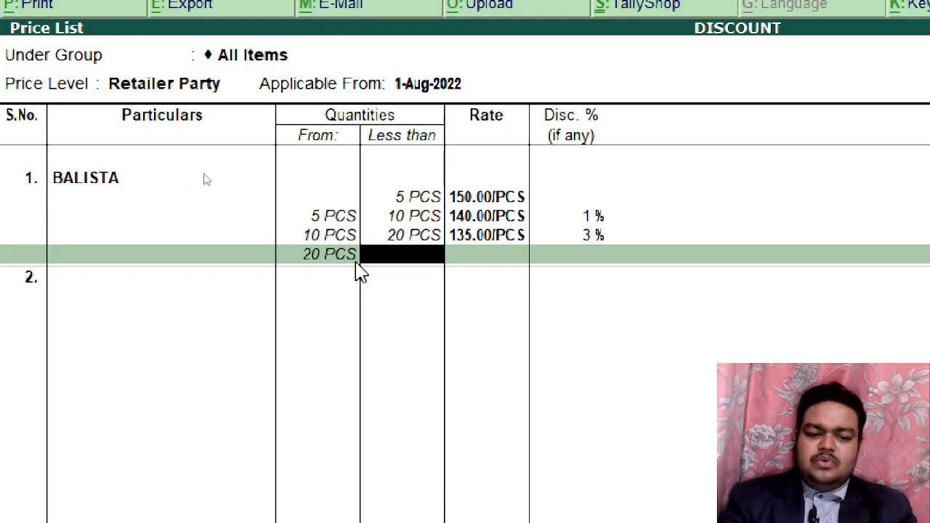
key("Return")
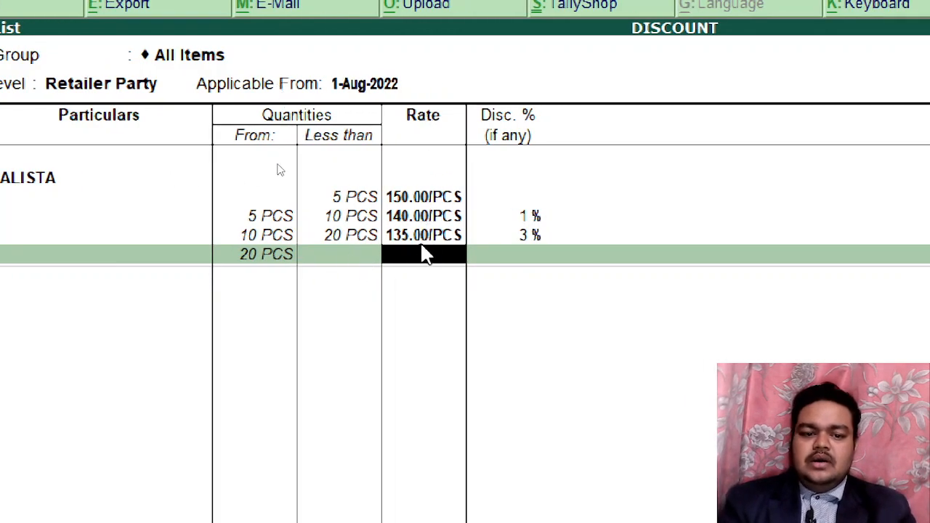
type("130")
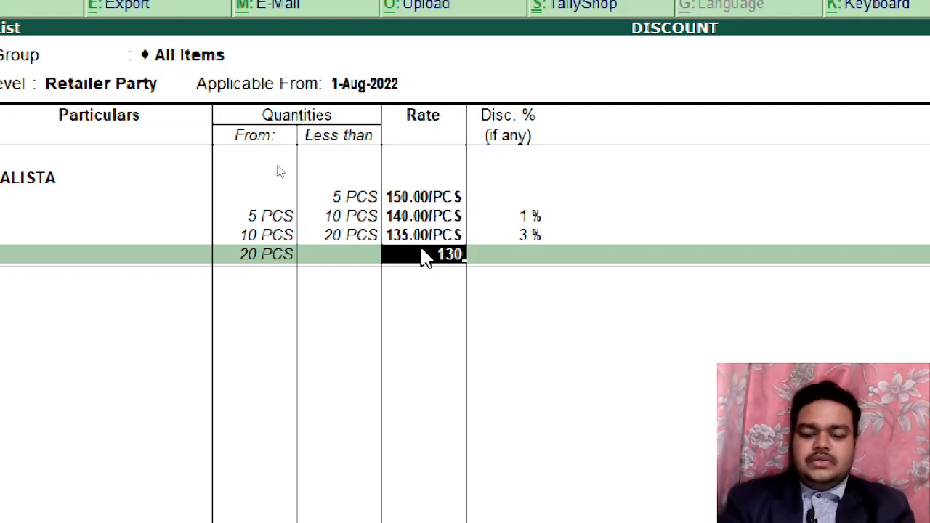
key("Return")
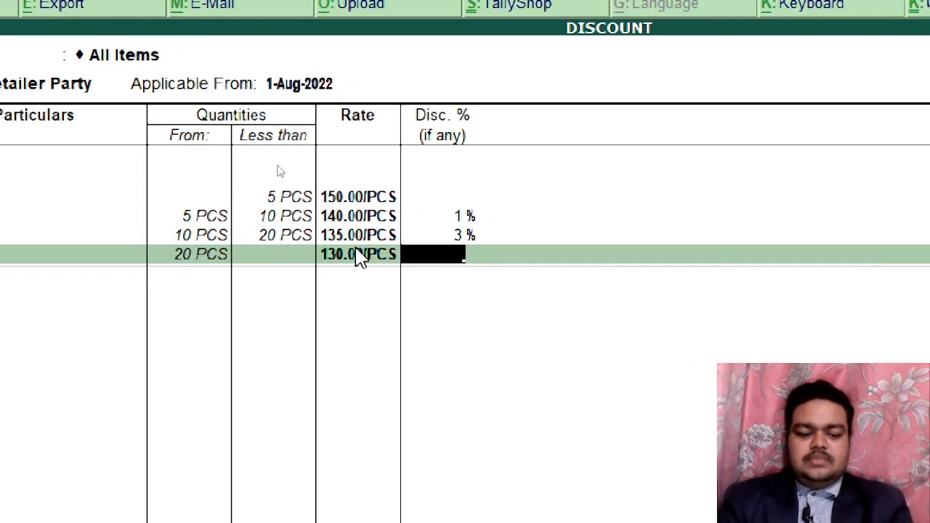
type("5")
key("Return")
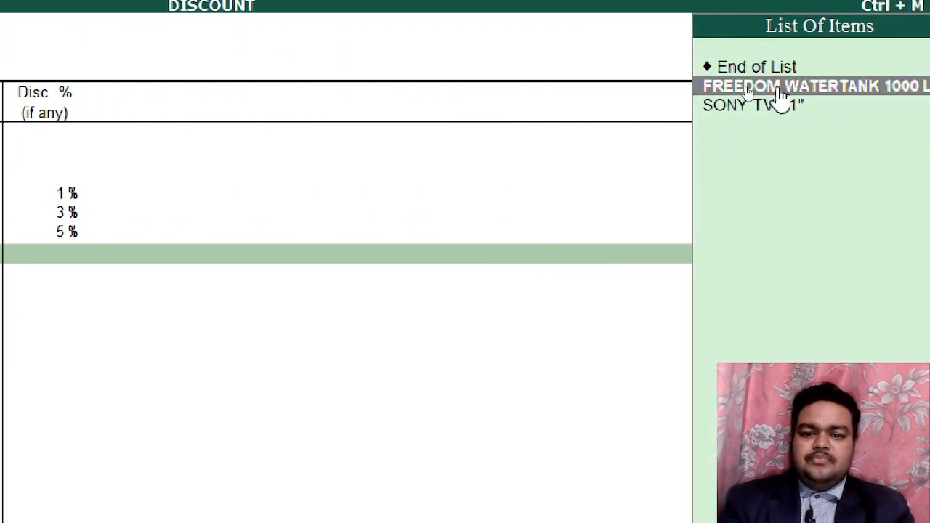
Add FREEDOM WATERTANK 1000 LT at 6,000 per piece for under 3 PCS
left_click(771, 89)
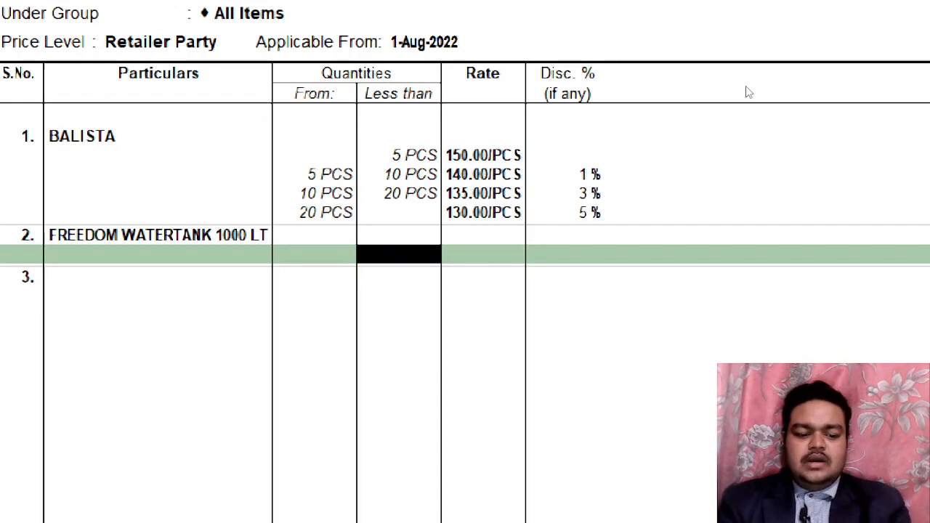
type("3")
key("Return")
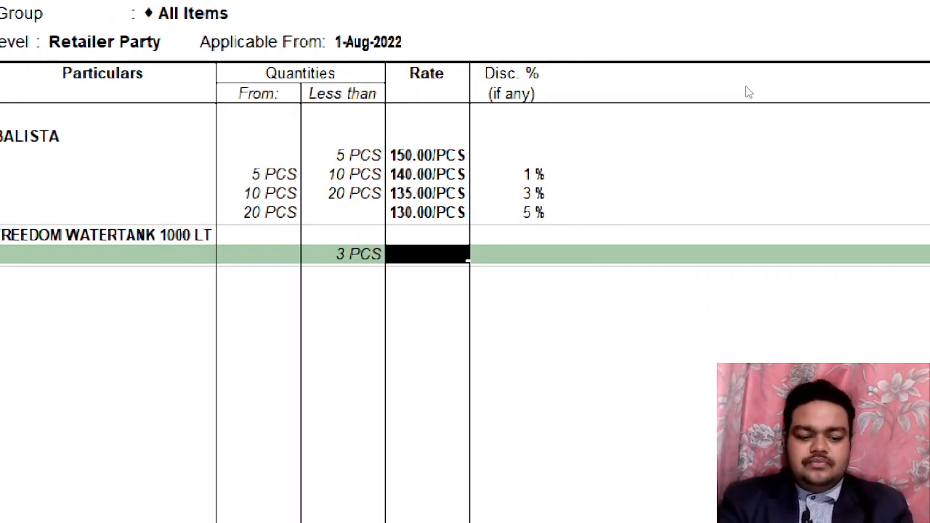
type("5000")
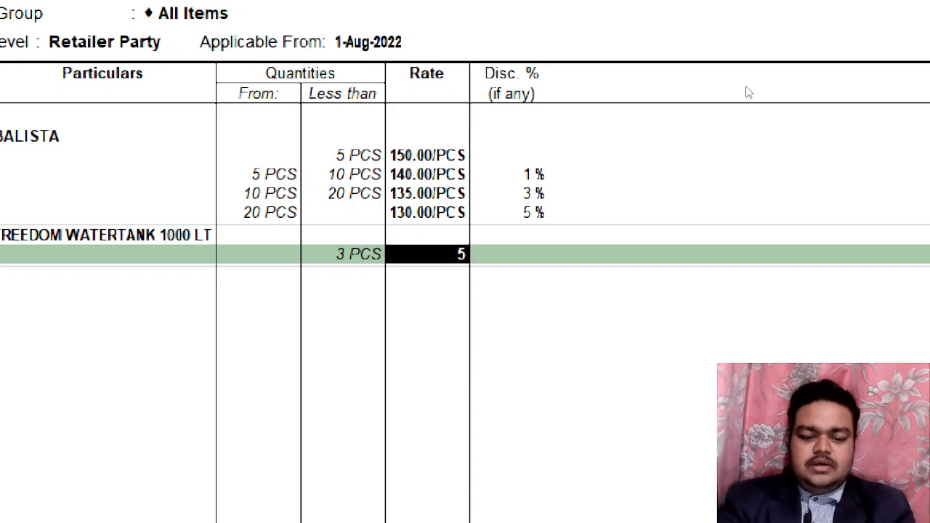
key("BackSpace")
key("BackSpace")
key("BackSpace")
key("BackSpace")
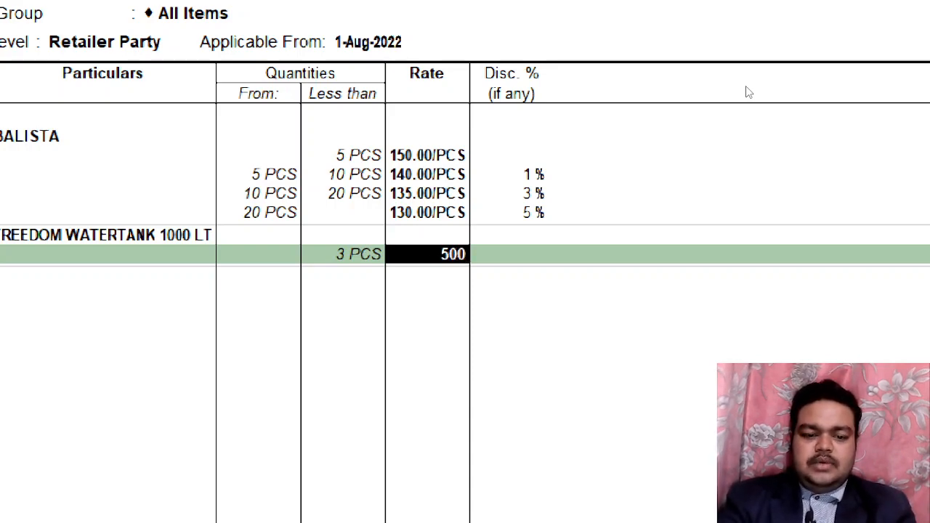
type("6,000")
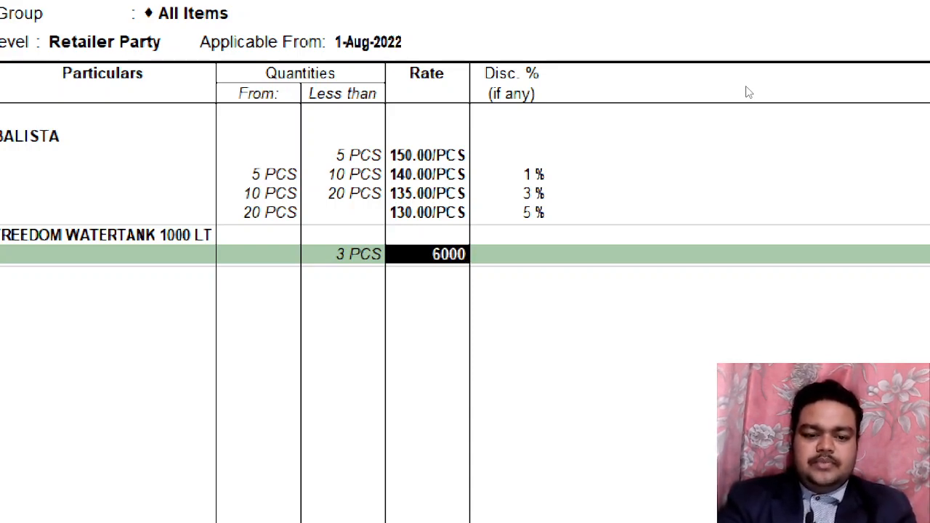
key("Return")
key("Return")
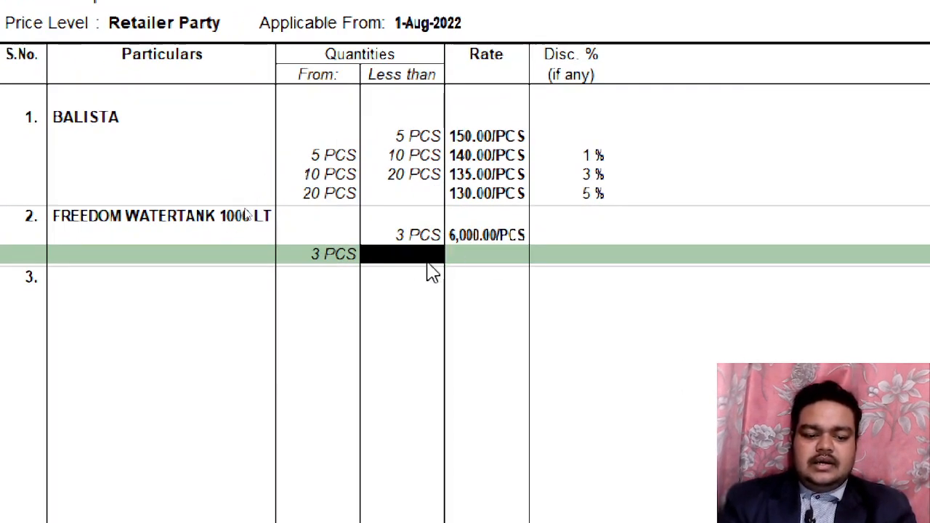
Price the 3–6 PCS slab at 5,500 with a 2% discount
type("6")
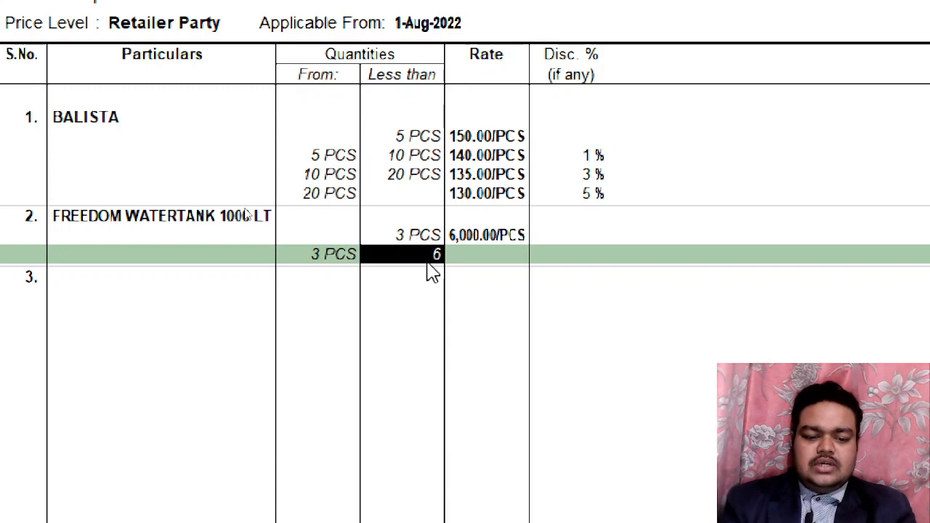
key("Return")
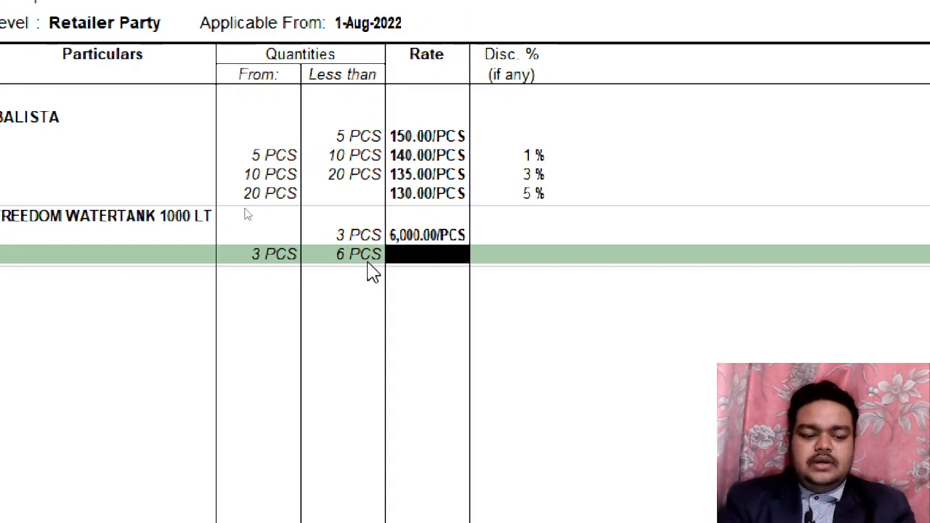
type("5000")
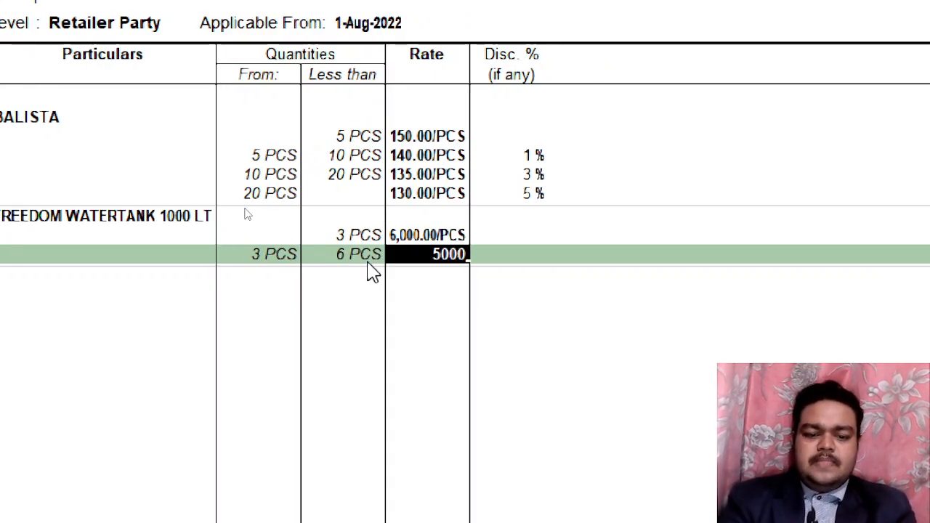
key("BackSpace")
key("BackSpace")
key("BackSpace")
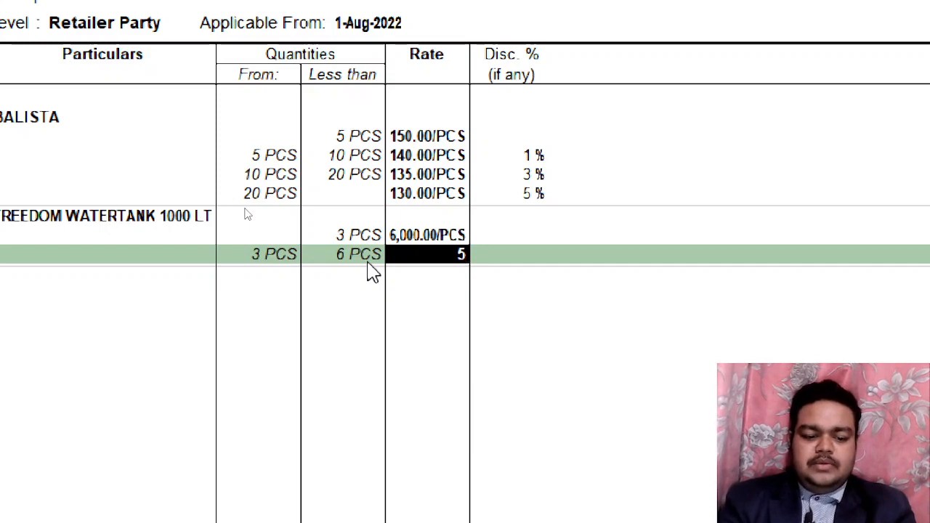
type("500")
key("Return")
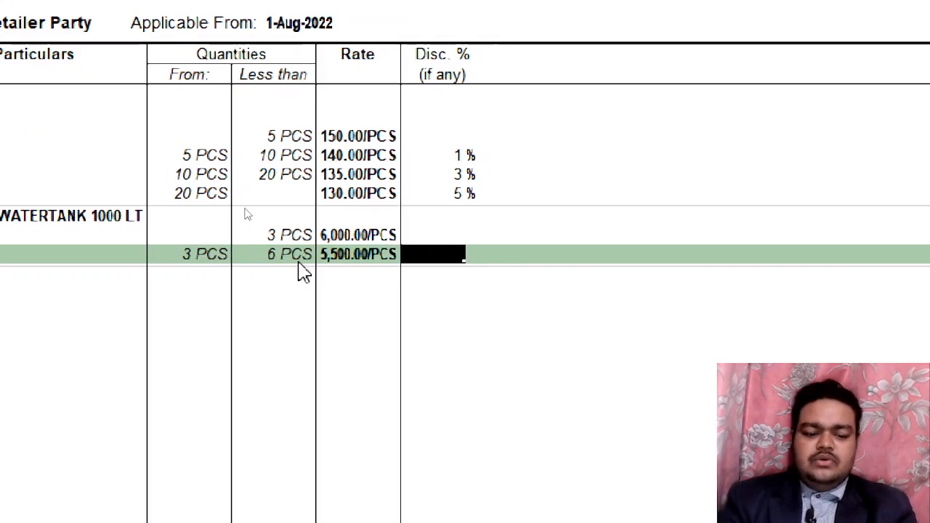
type("2")
key("Return")
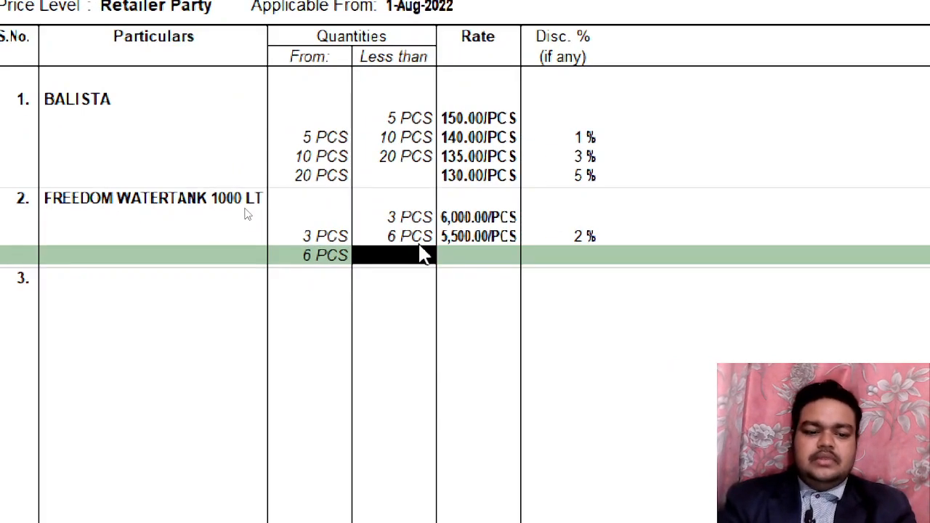
Price 6 PCS upward at 5,200 with 5% discount and end the item list
key("Return")
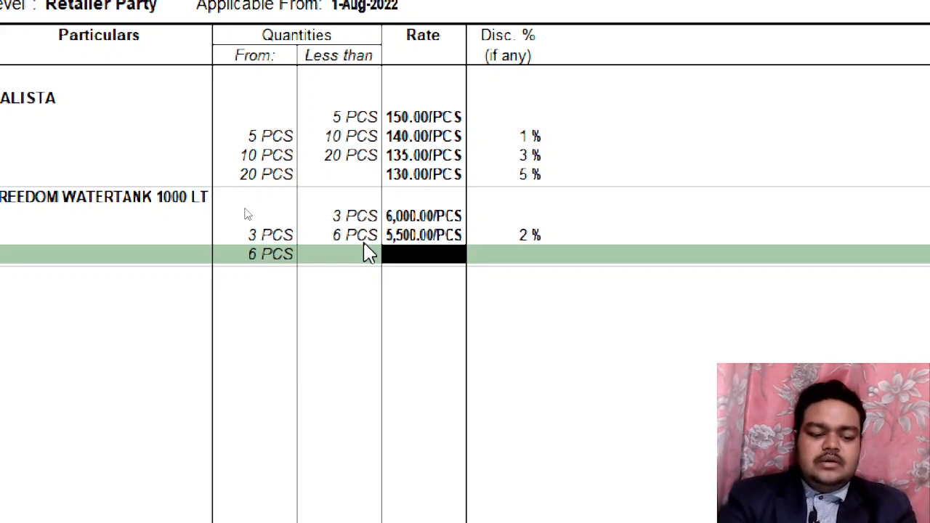
type("5200")
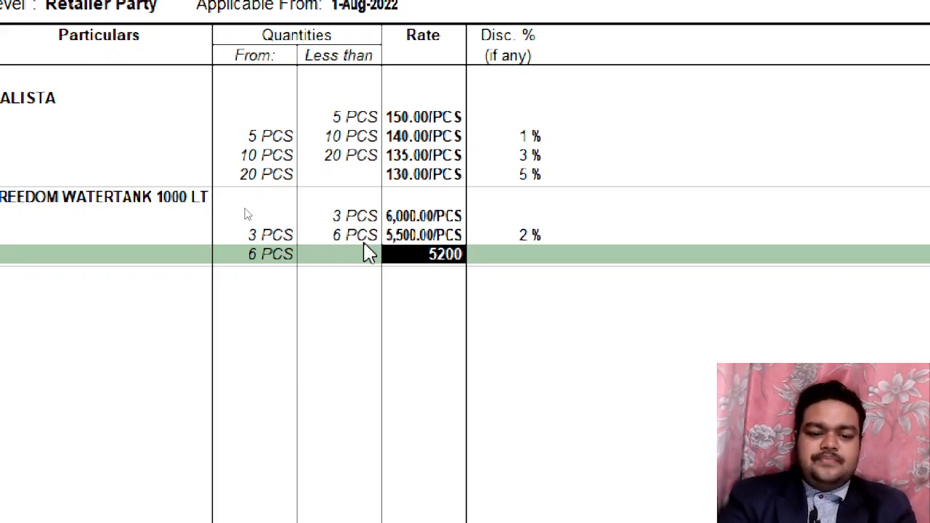
key("Return")
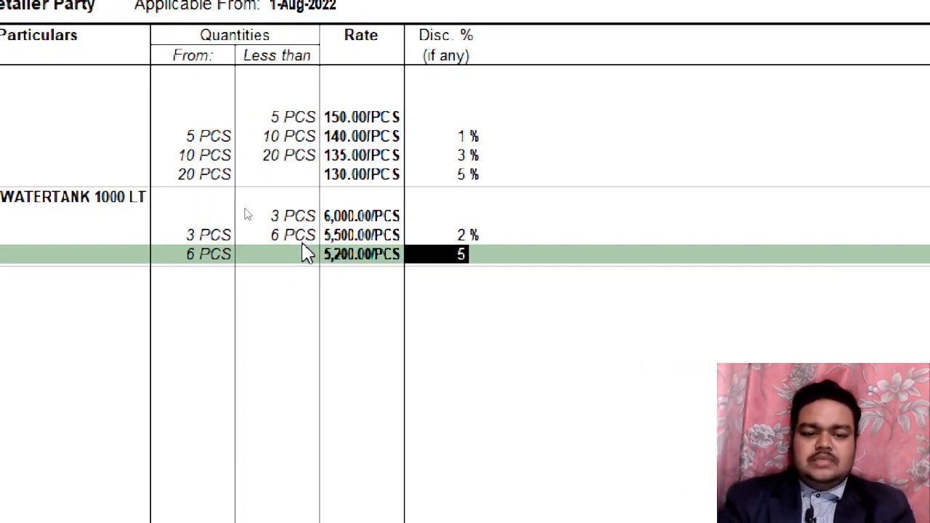
key("Return")
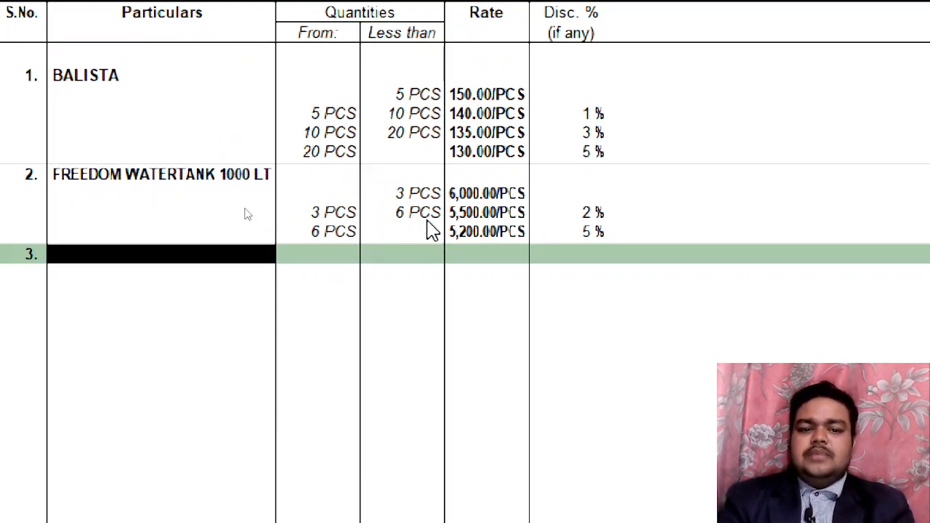
key("Return")
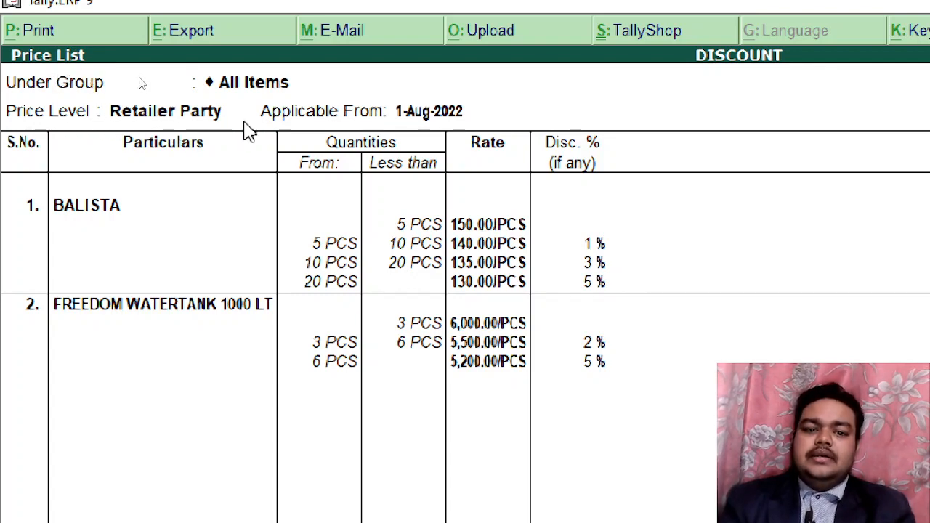
Save the Retailer Party list and start a Generl Customer price list for All Items
key("Return")
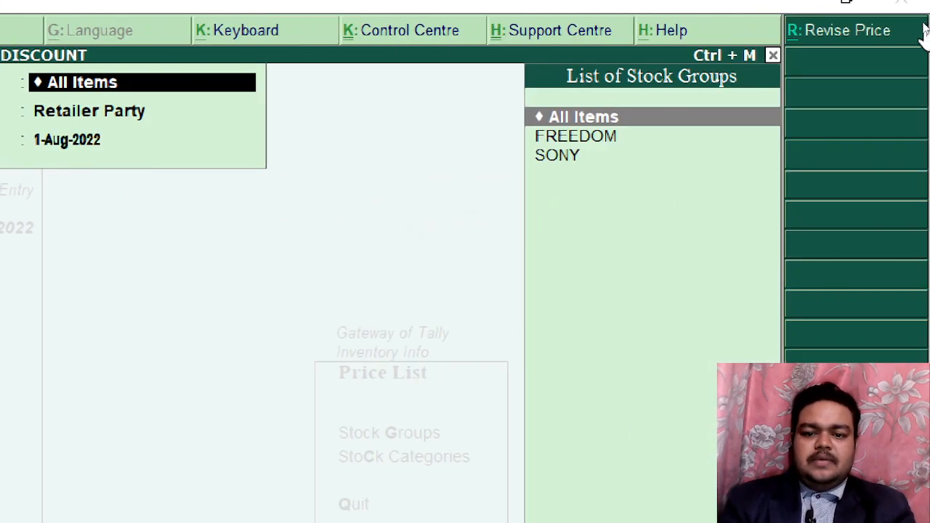
key("Return")
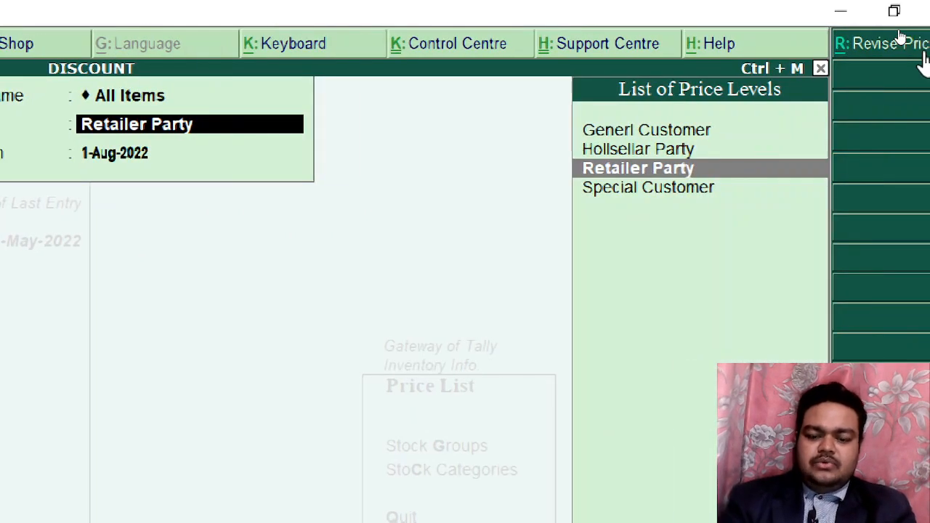
key("Up")
key("Up")
key("Return")
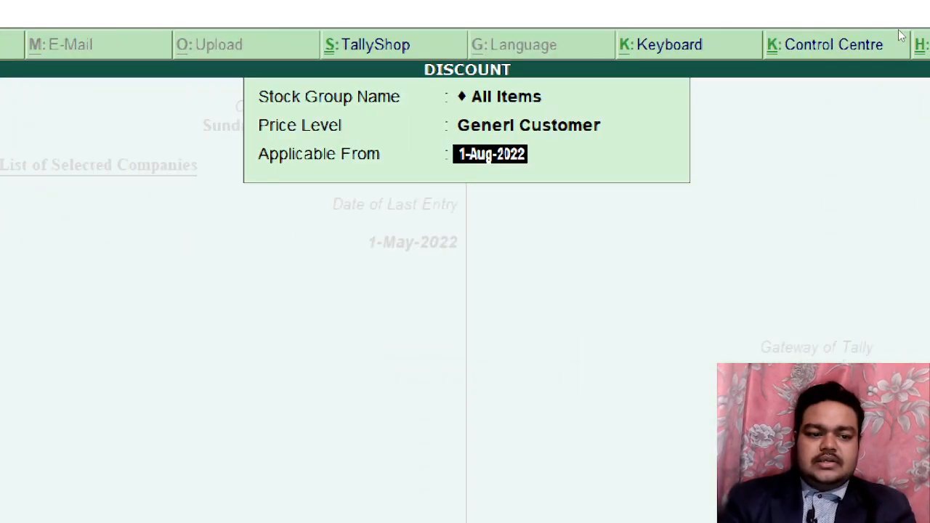
key("Return")
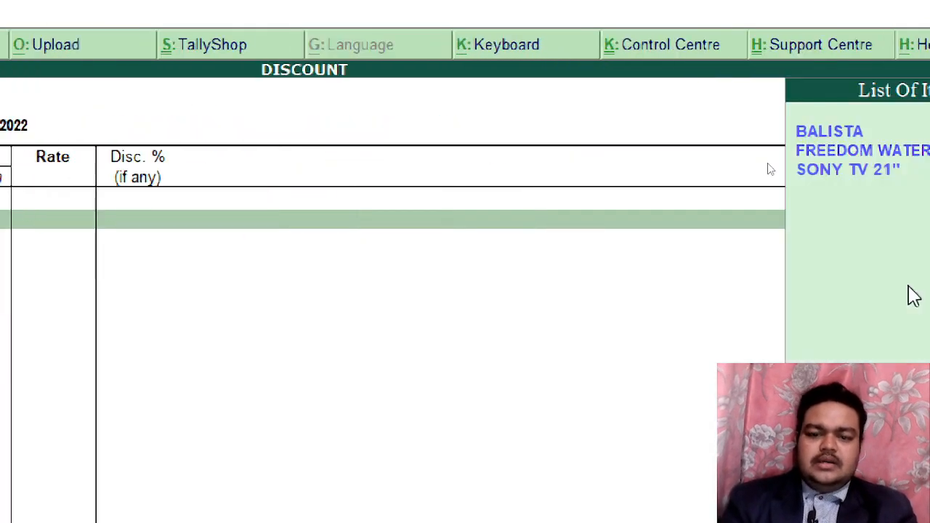
Add BALISTA at 170 per piece for quantities below 2 PCS
left_click(843, 133)
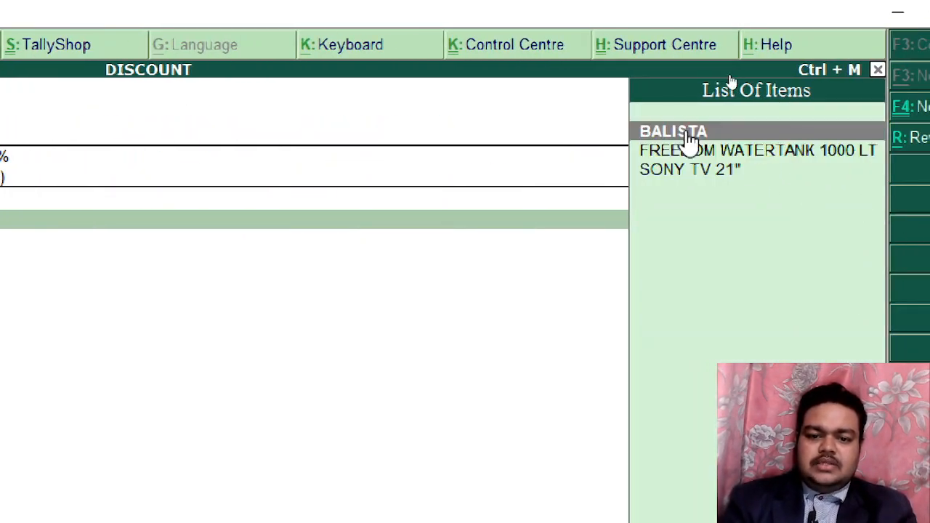
key("Return")
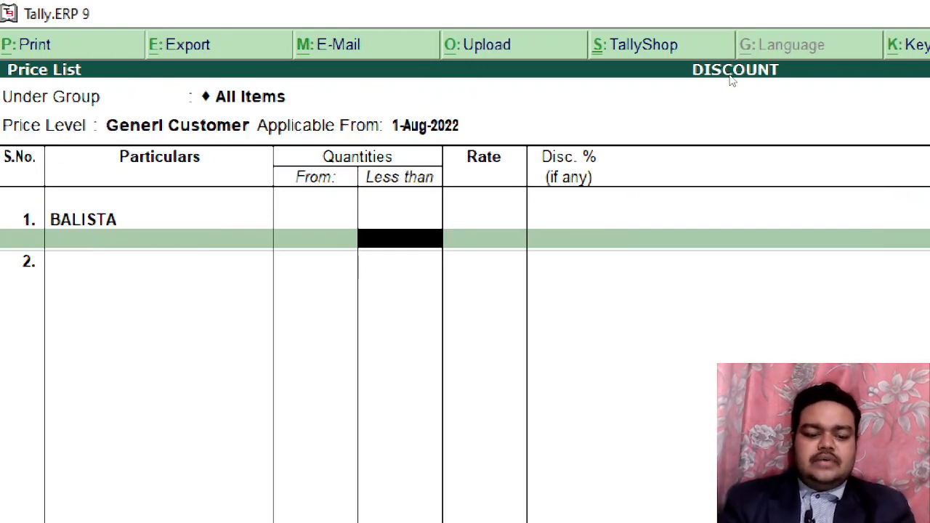
type("5")
key("Return")
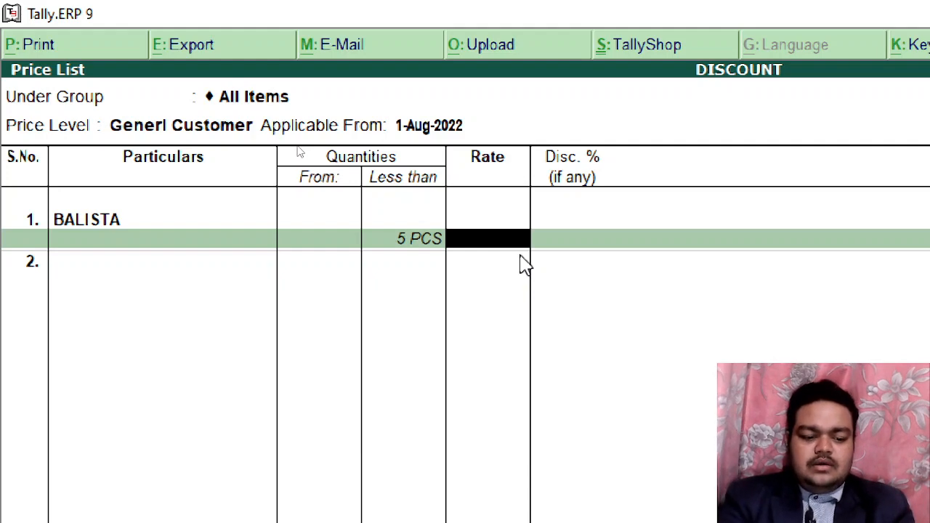
type("70")
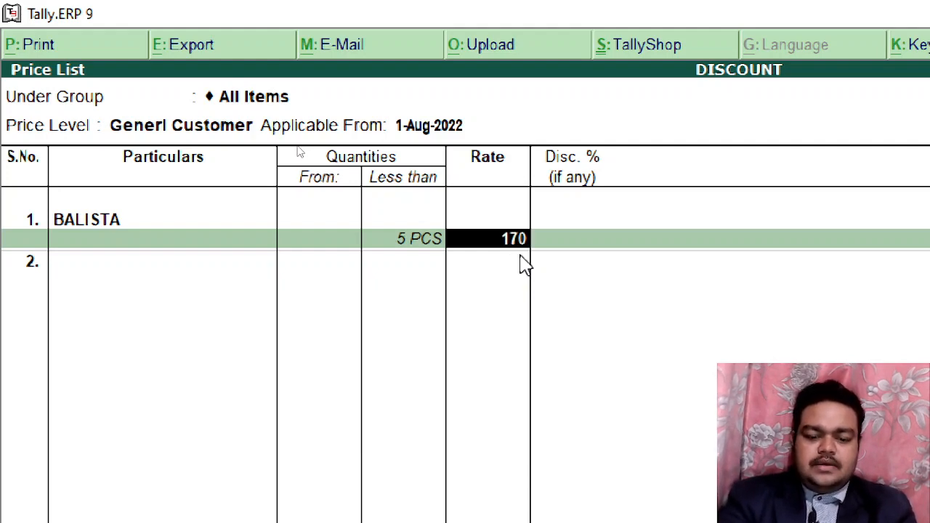
key("Return")
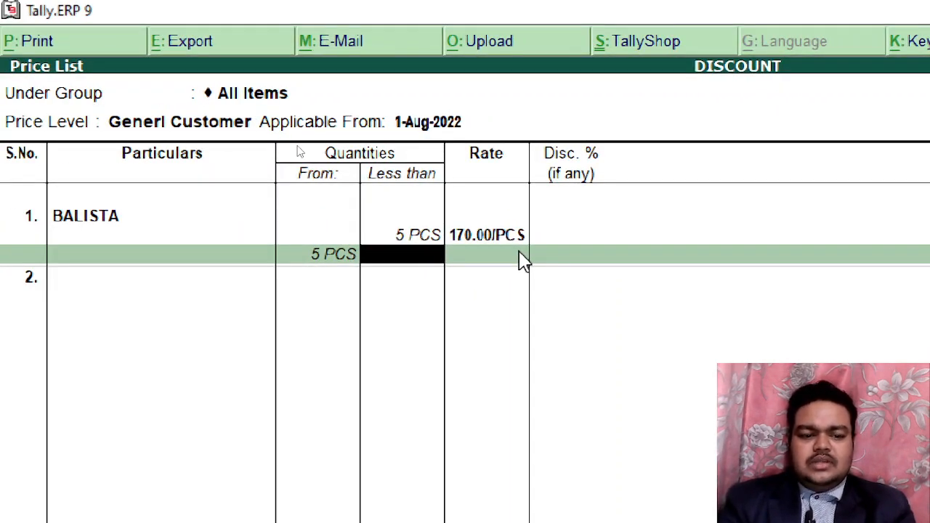
key("Up")
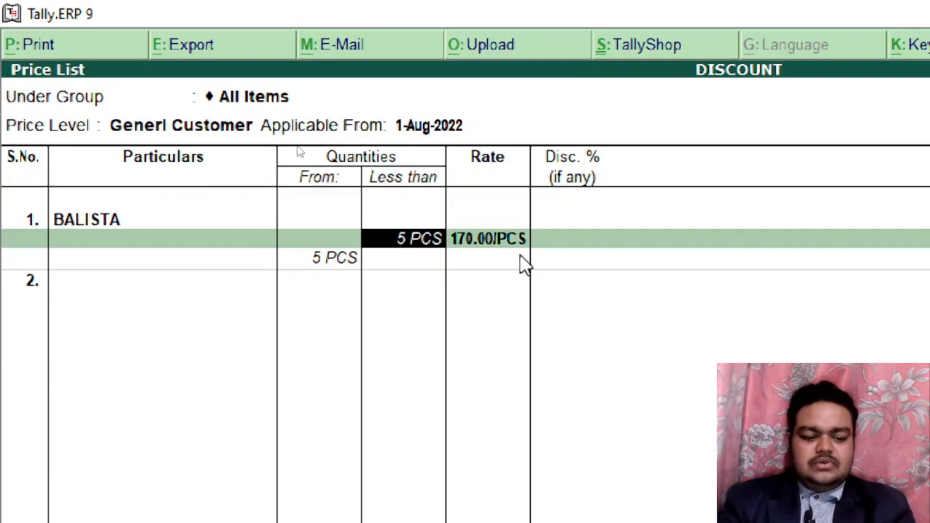
type("2")
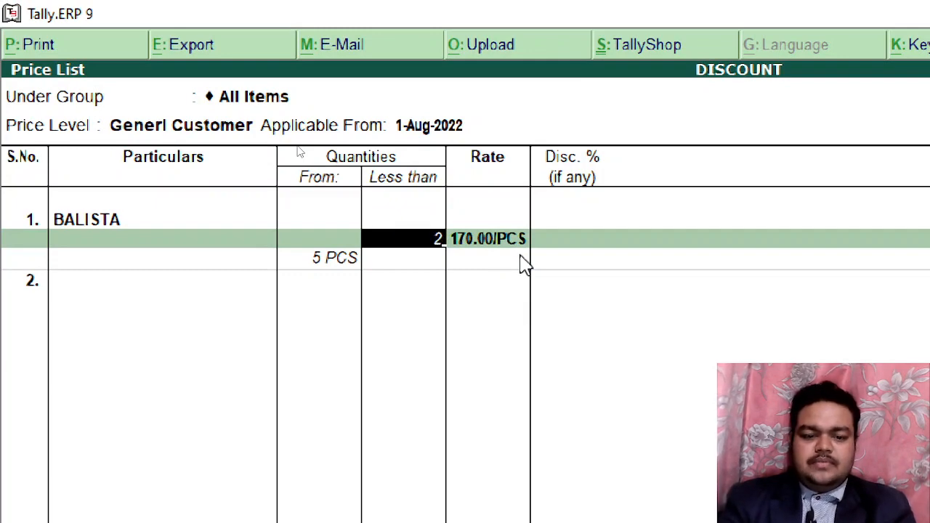
key("Return")
key("Return")
key("Return")
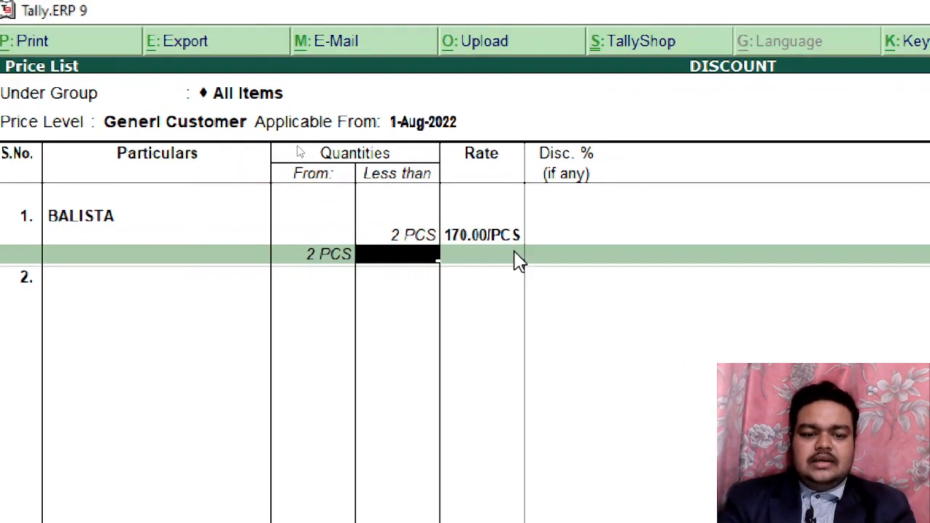
Add BALISTA slabs 2–5 PCS at 150, and 5 PCS upward at 150 with 5% discount
type("5")
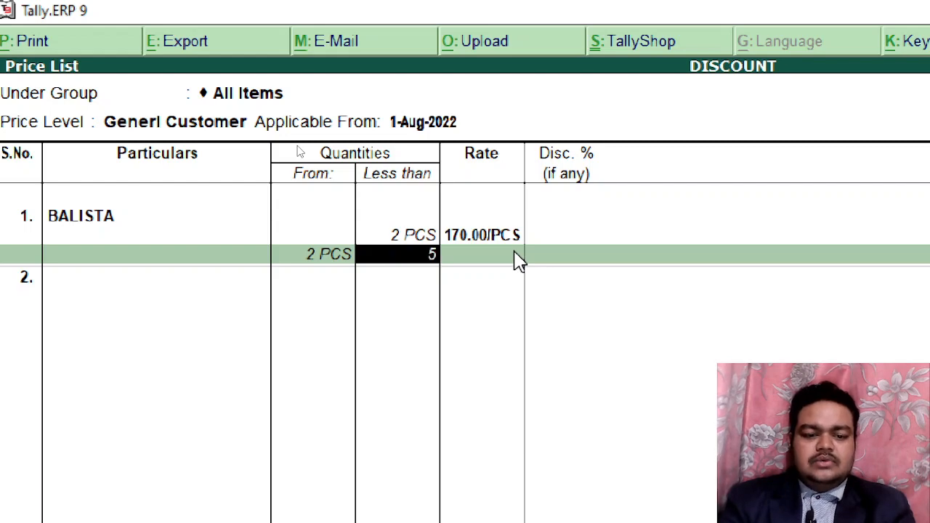
key("Return")
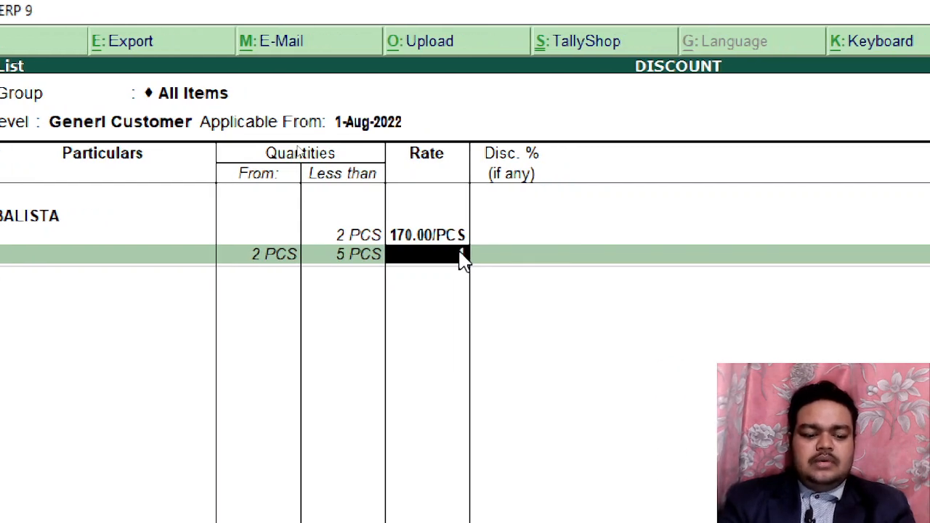
type("150")
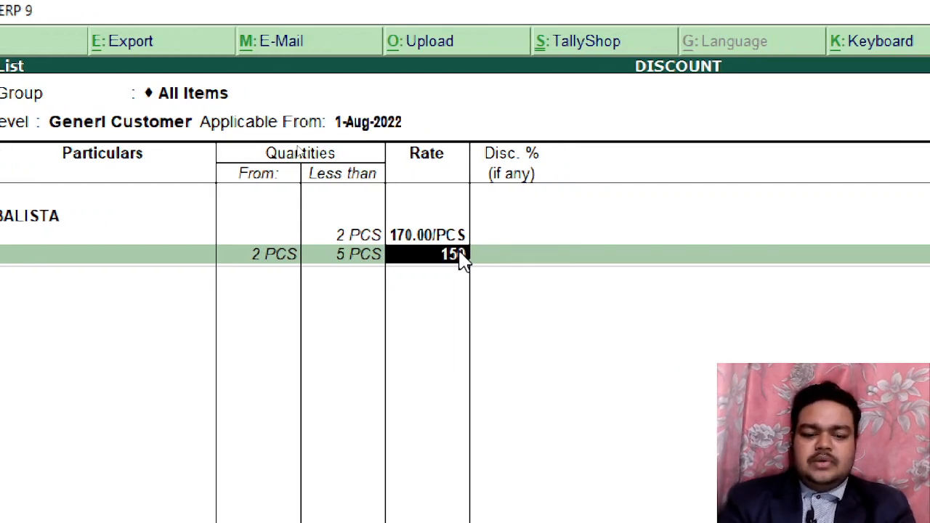
key("Return")
key("Return")
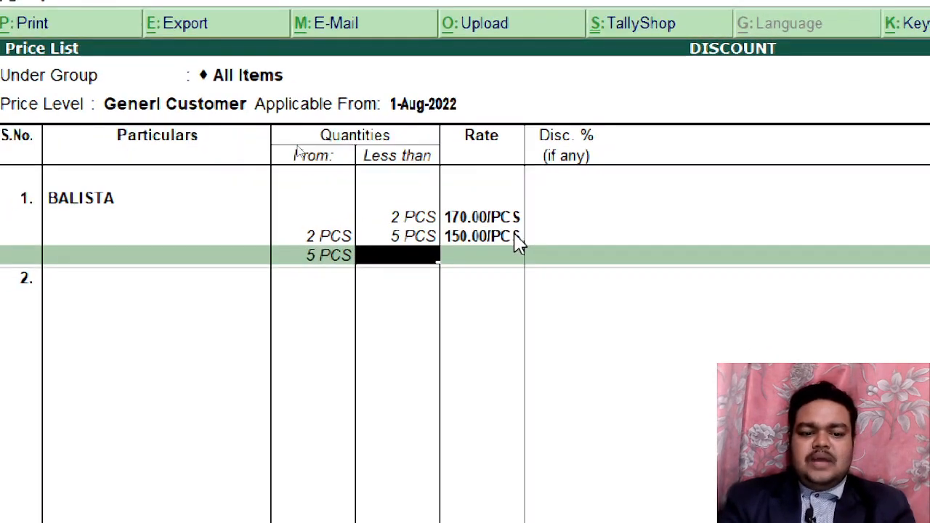
key("Return")
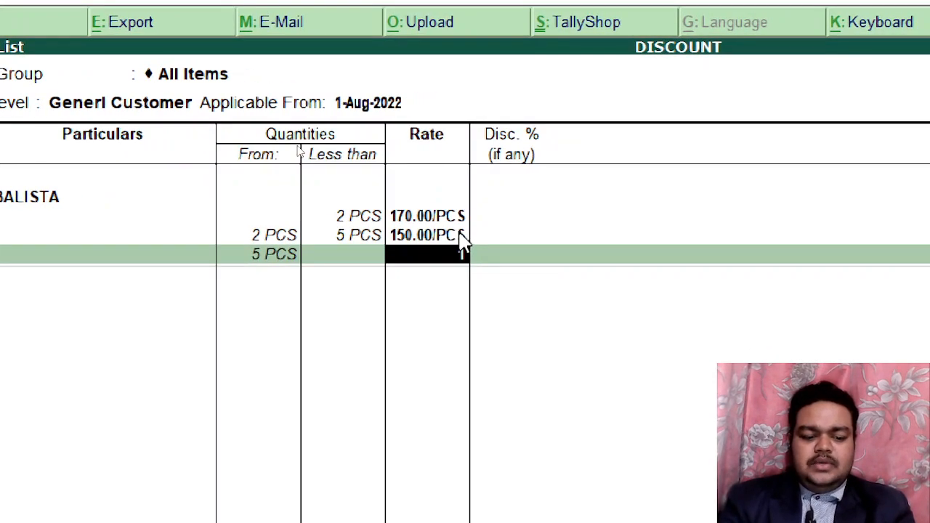
type("150")
key("Return")
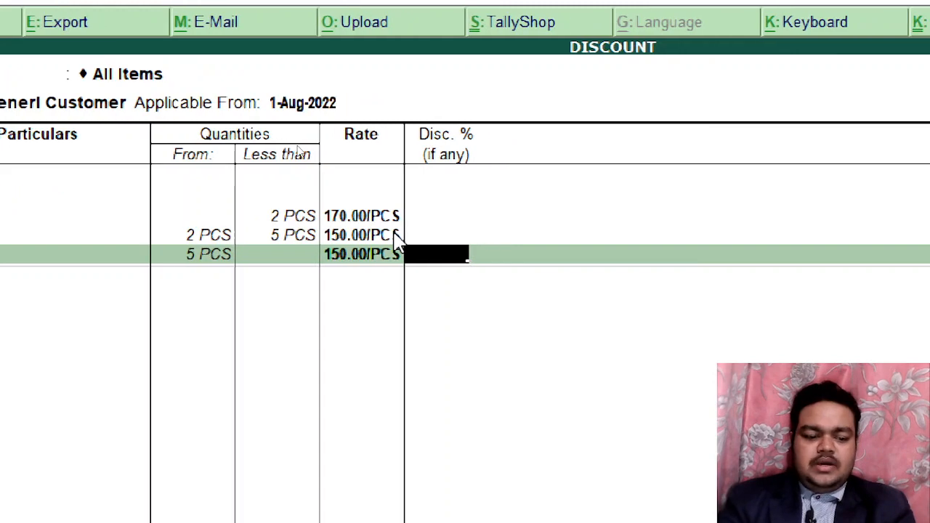
type("5")
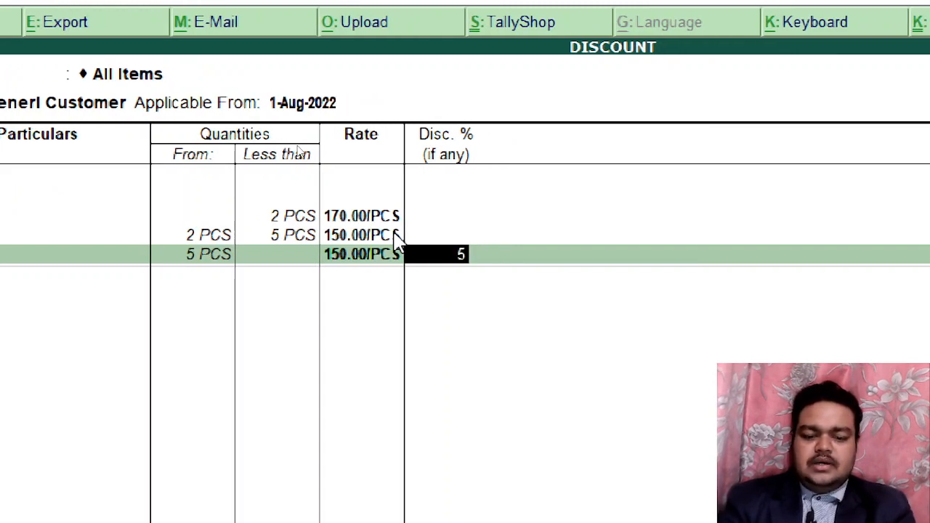
key("Return")
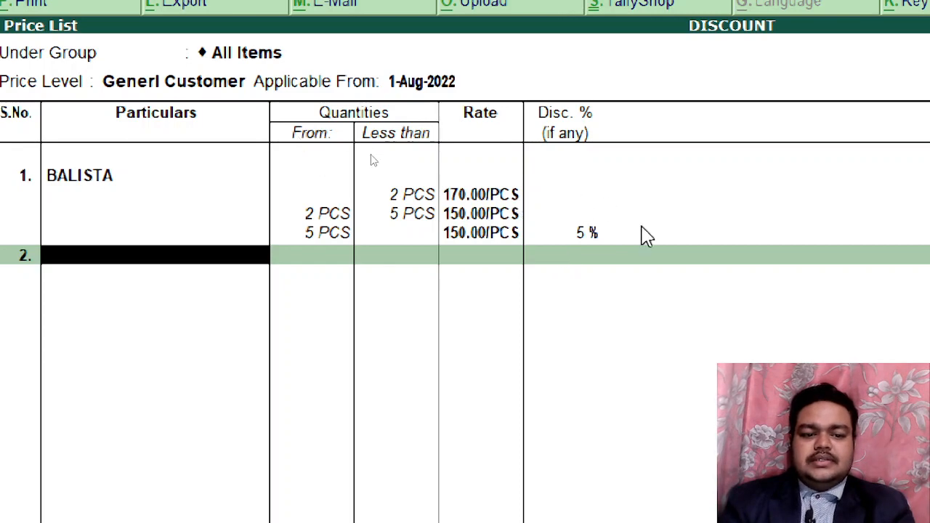
Add FREEDOM WATERTANK 1000 LT with slabs under 2 PCS at 7,000 and 2–5 PCS at 6,500 less 3%
type("F")
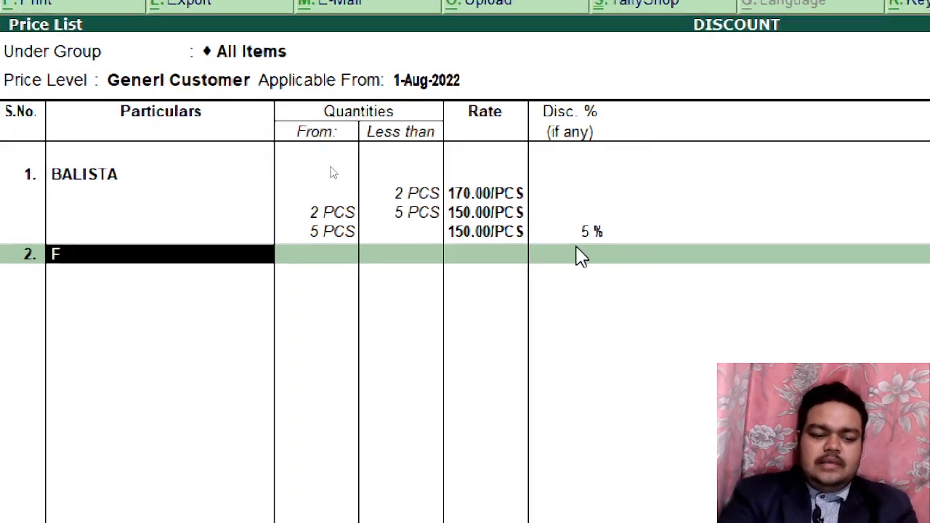
type("r")
key("Return")
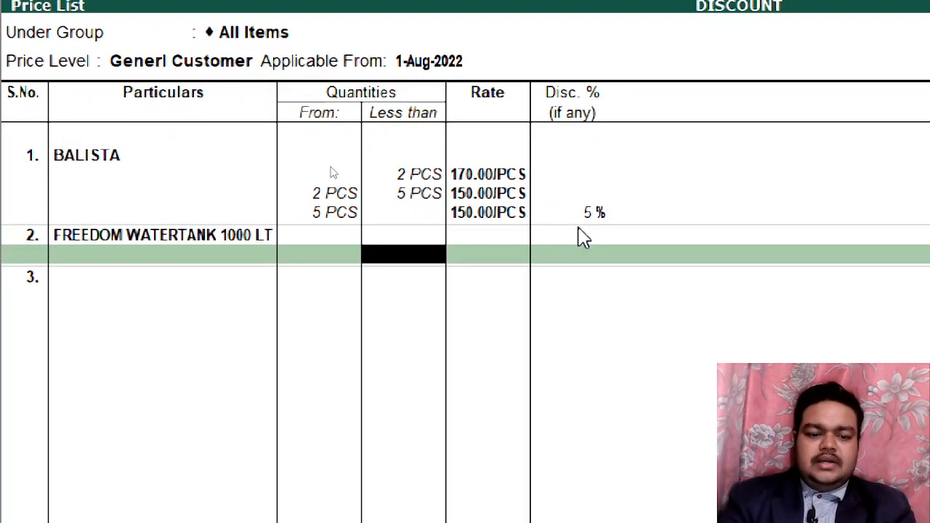
type("2")
key("Return")
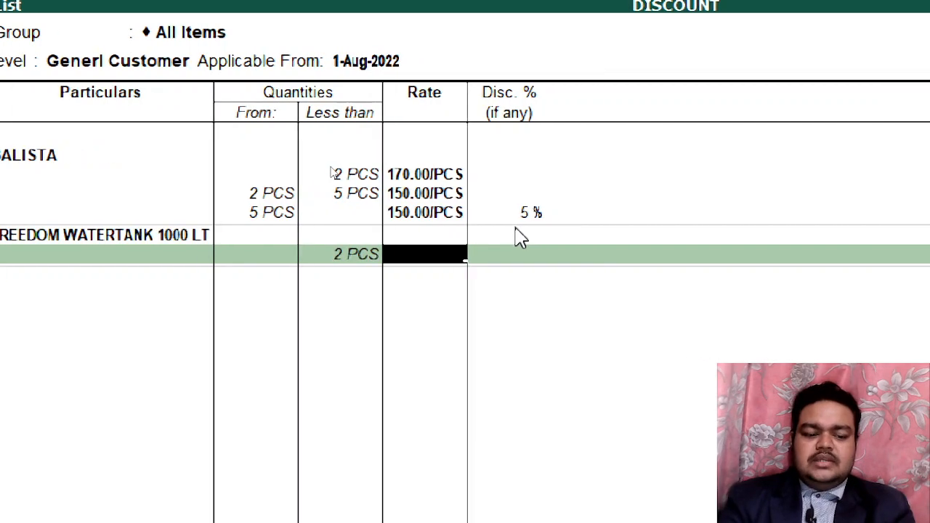
type("7000")
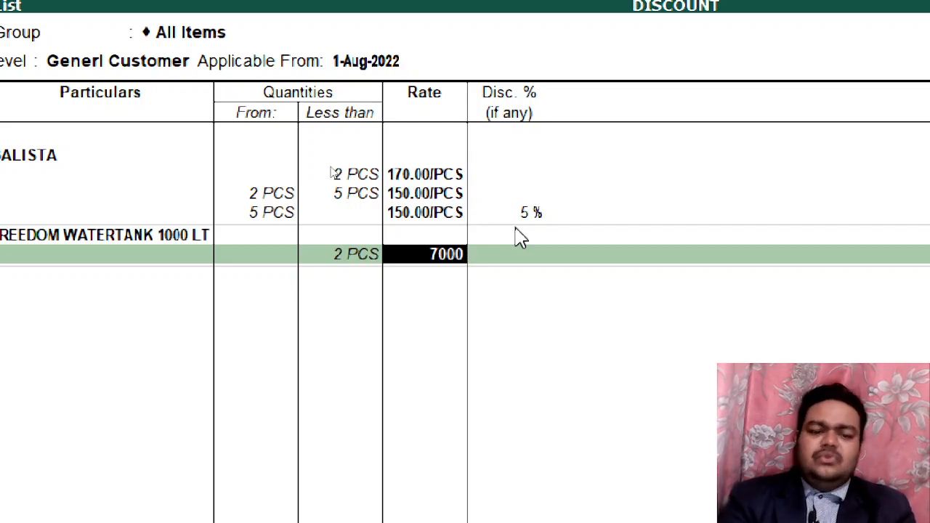
key("Return")
key("Return")
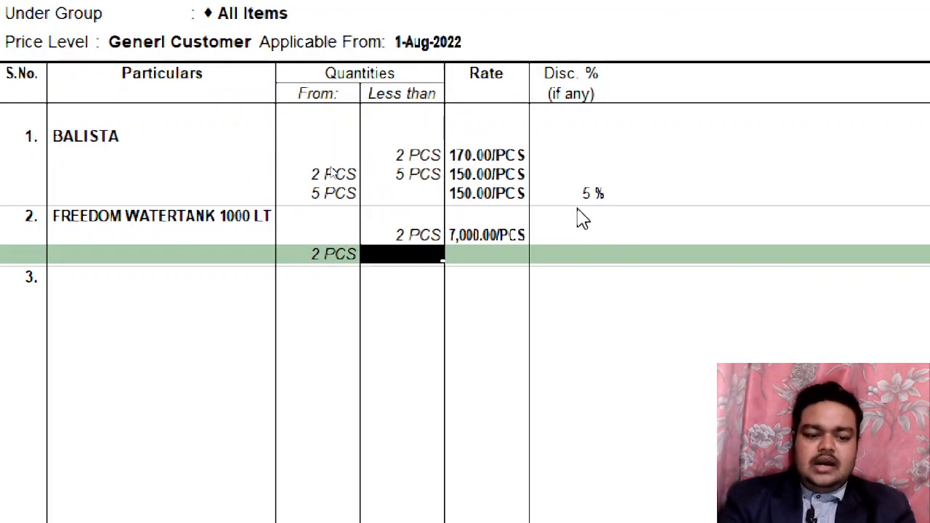
type("5")
key("Return")
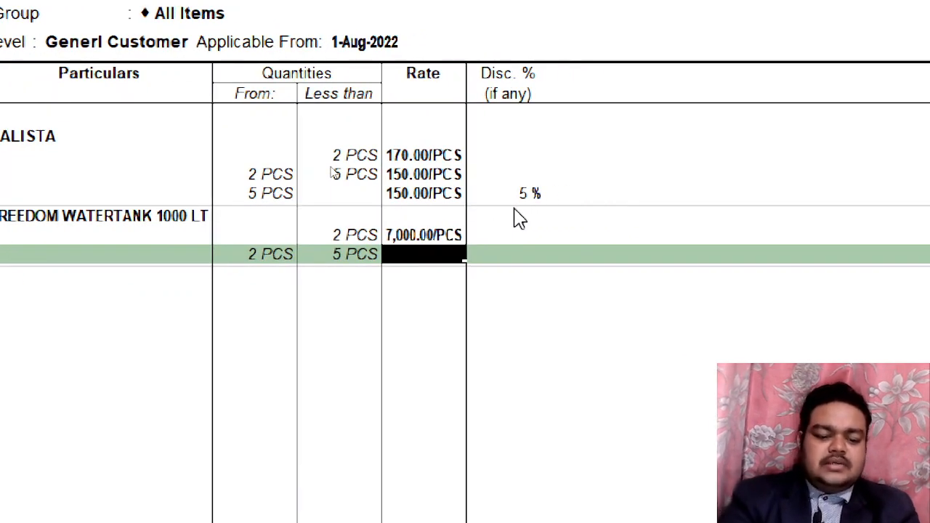
type("6500")
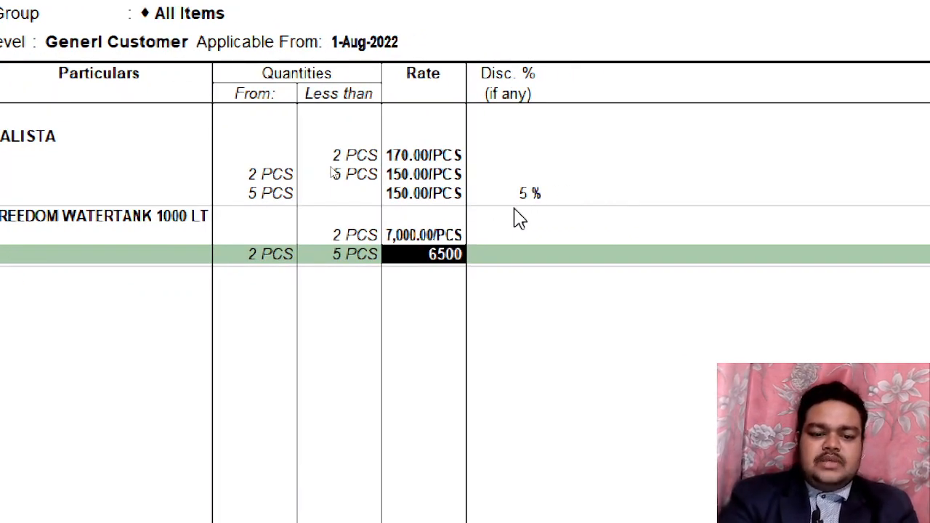
key("Return")
type("3")
key("Return")
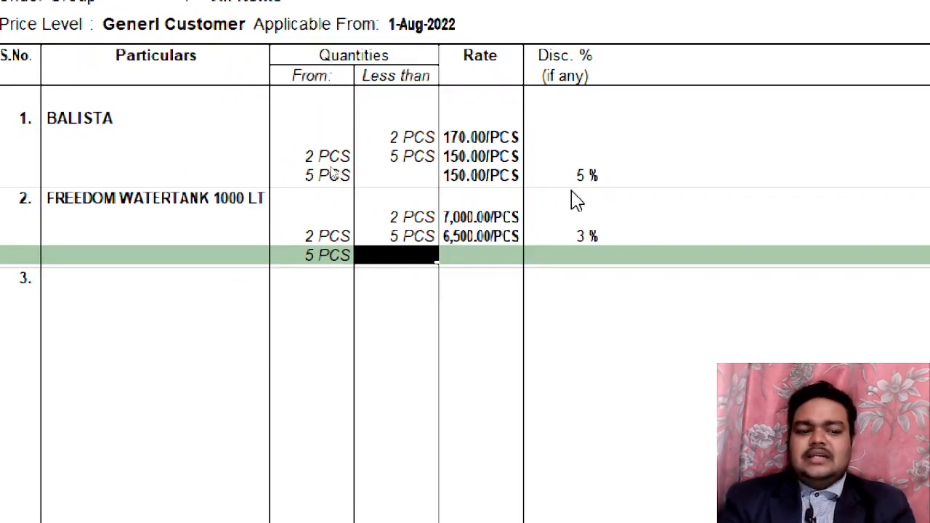
Add the open-ended slab from 5 PCS at 6,200 with 5% discount and finish the price list
key("Return")
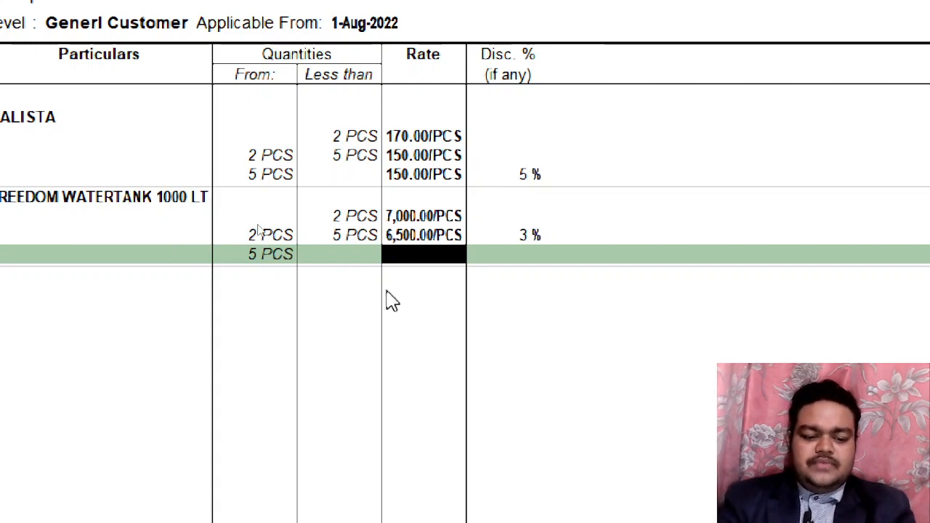
type("6")
key("BackSpace")
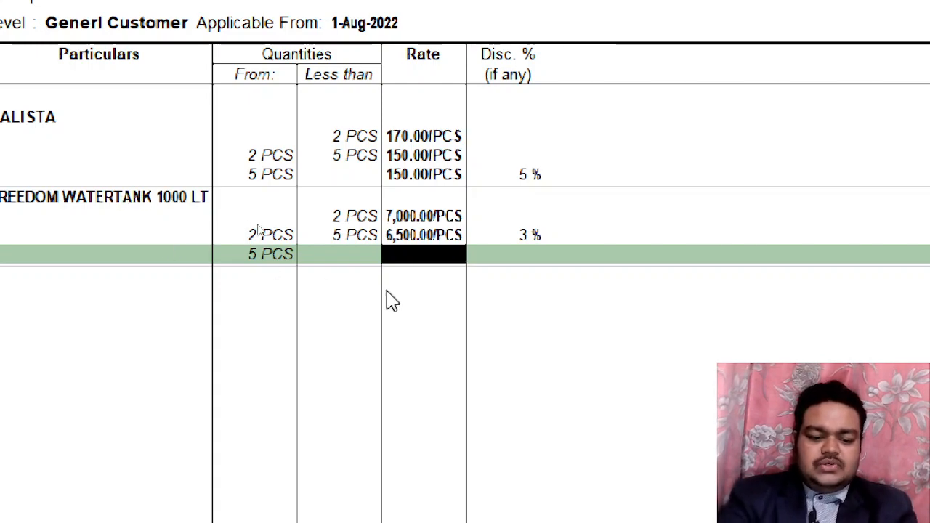
type("6,200")
key("Return")
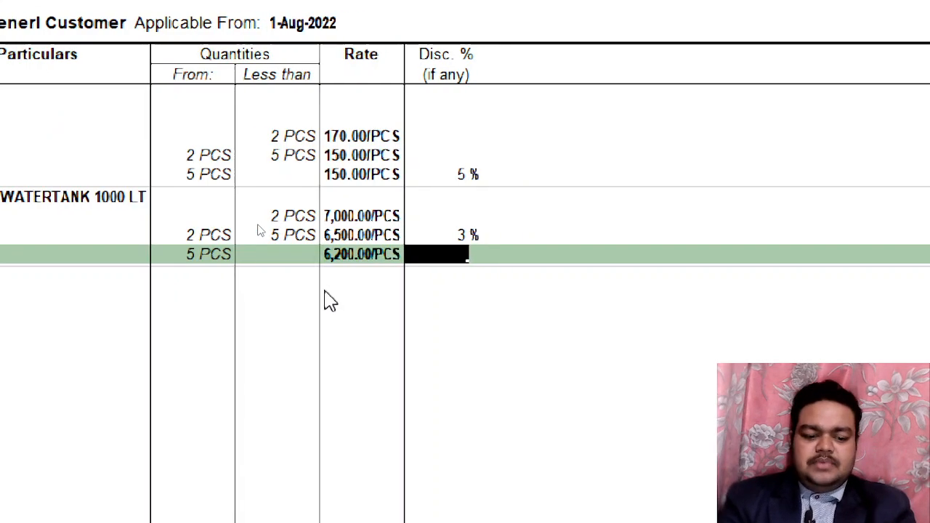
type("5")
key("Return")
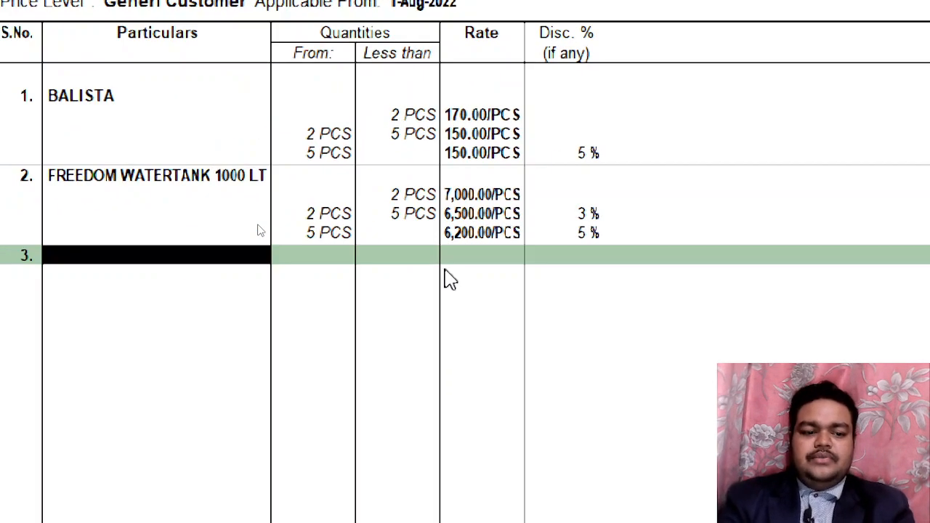
key("Return")
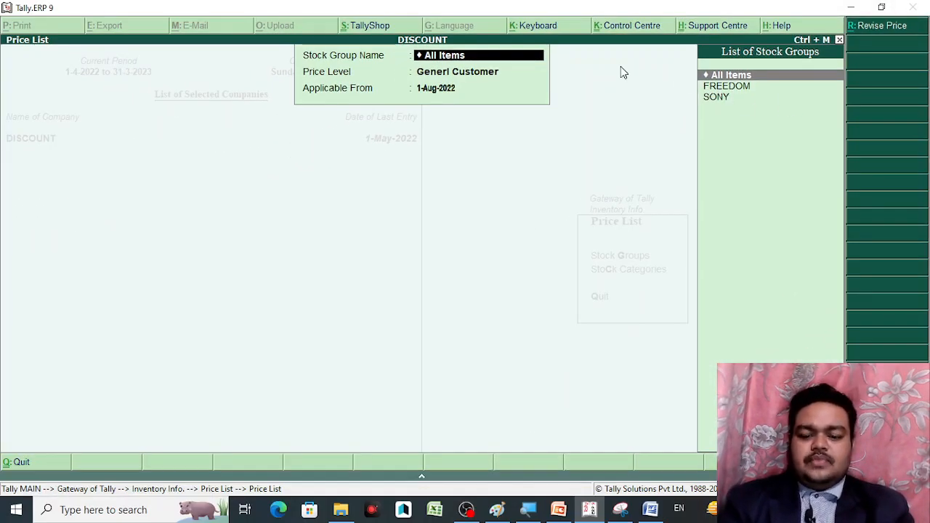
Leave the price list setup, back out to Gateway of Tally and enter Accounting Vouchers
key("Return")
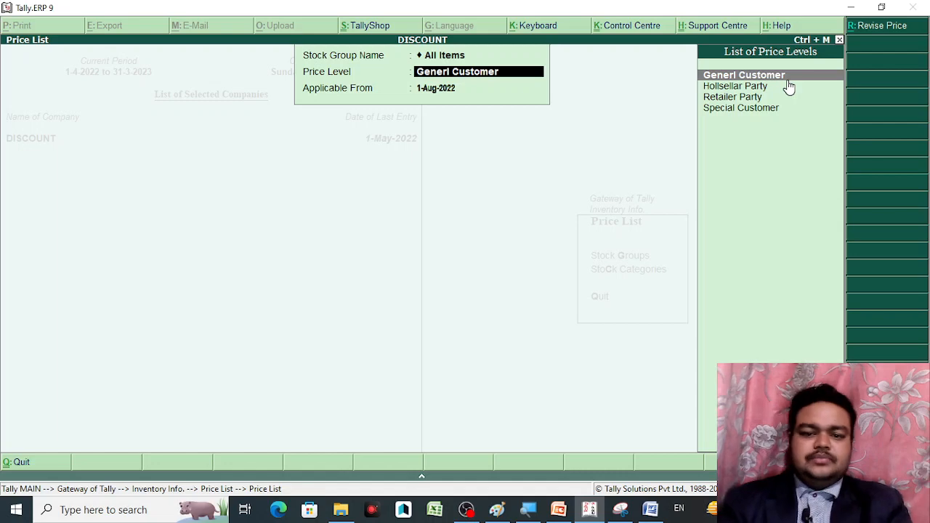
key("Escape")
key("Escape")
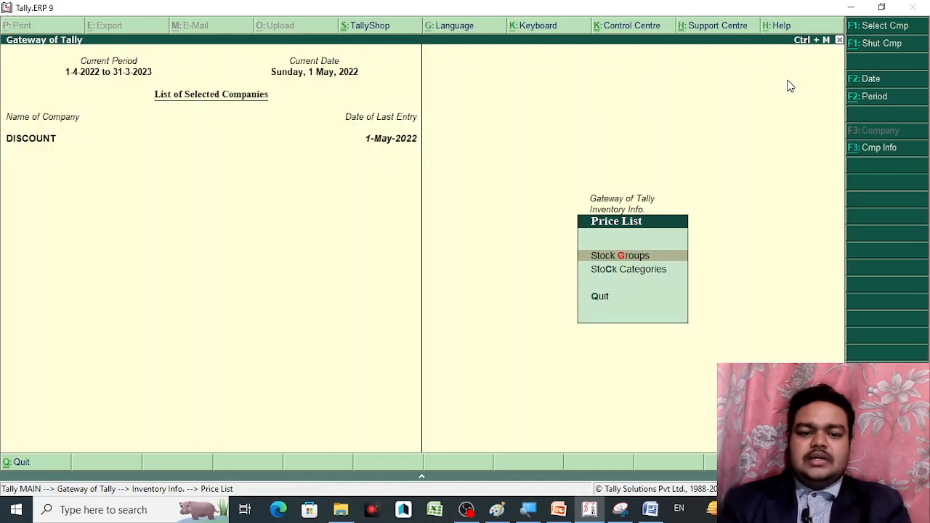
key("Escape")
key("Escape")
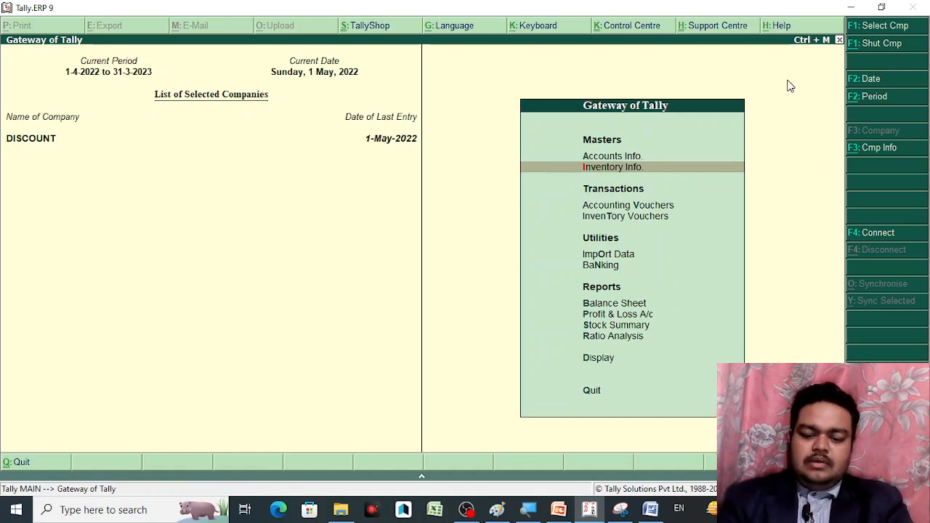
key("Down")
key("Down")
key("Down")
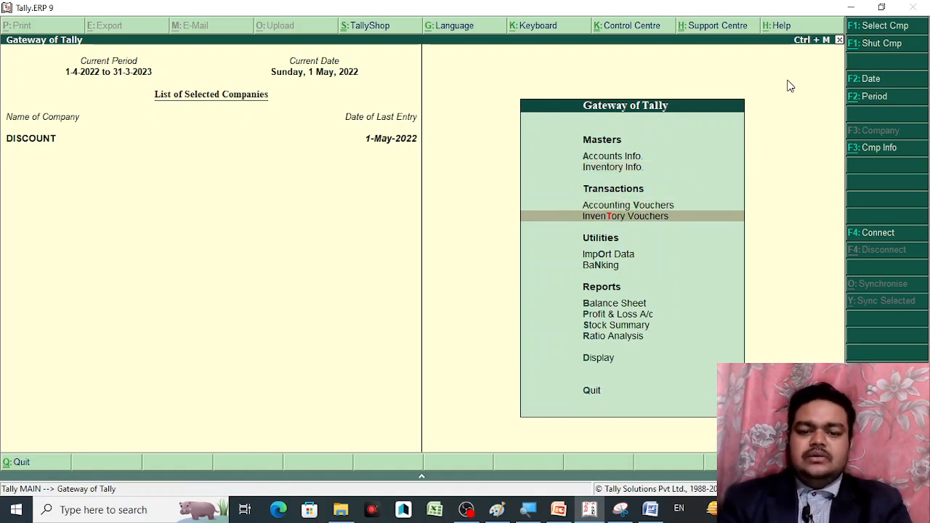
key("Up")
key("Up")
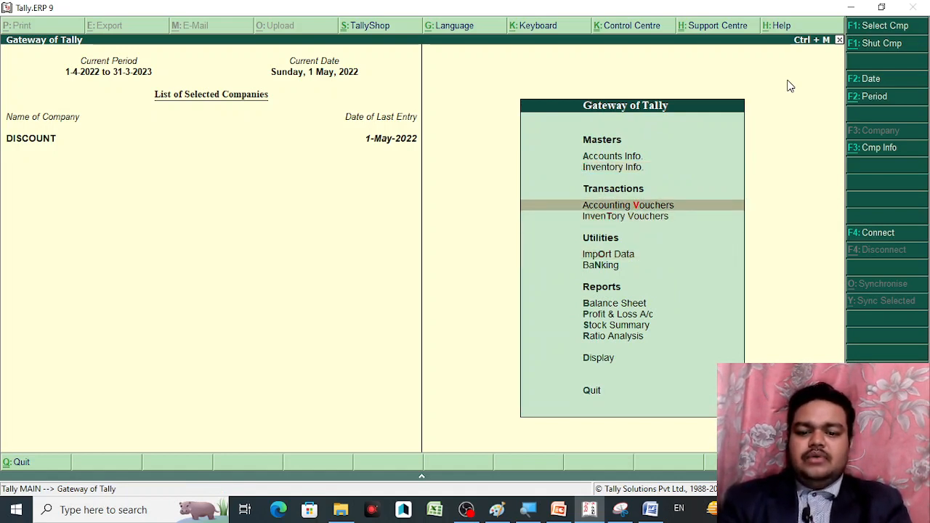
key("Return")
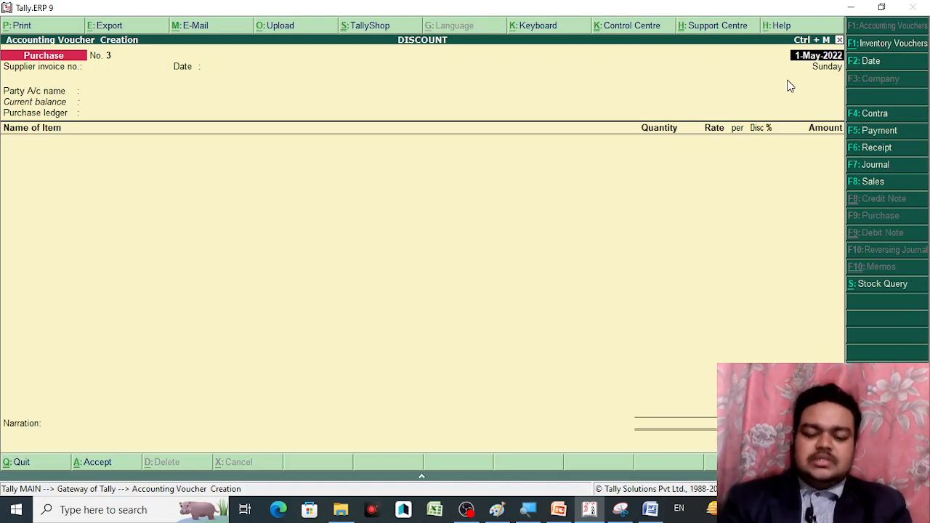
Switch the voucher type from Purchase to Sales, giving Sales No. 1 dated 1-May-2022
key("Return")
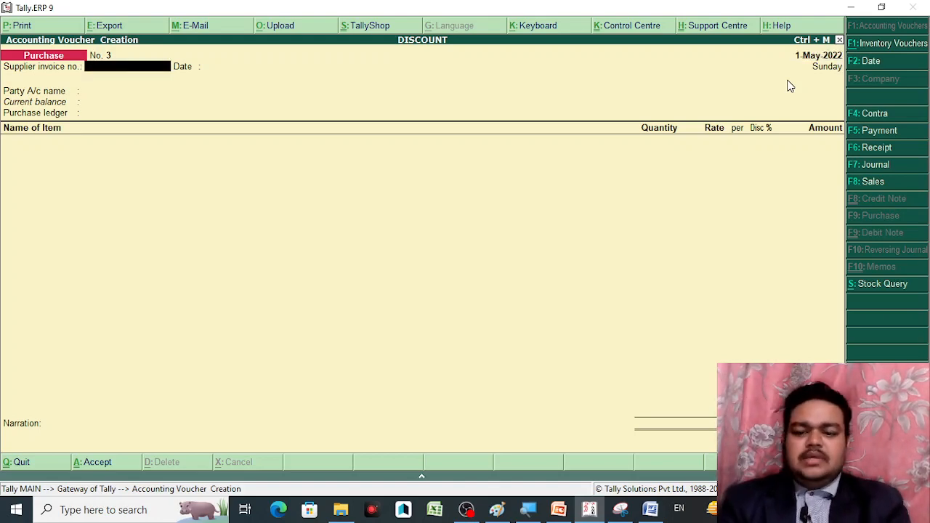
left_click(891, 188)
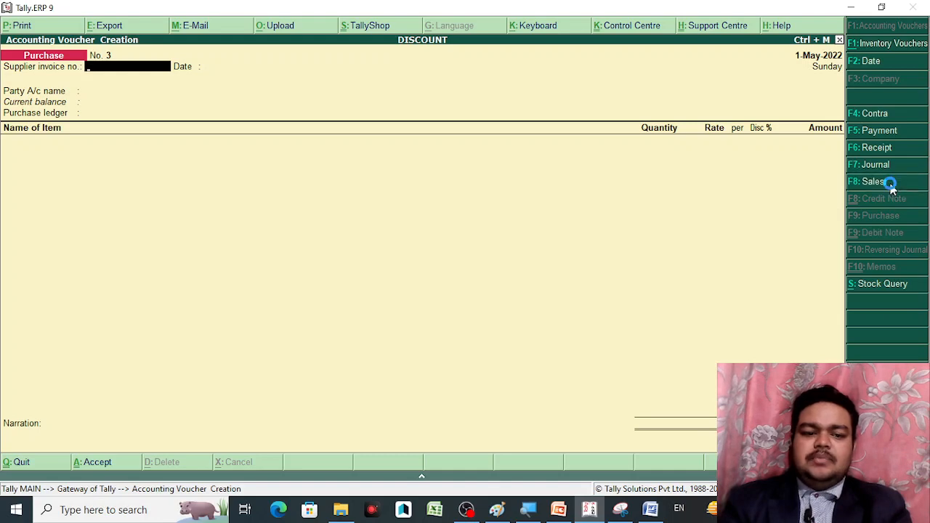
key("Return")
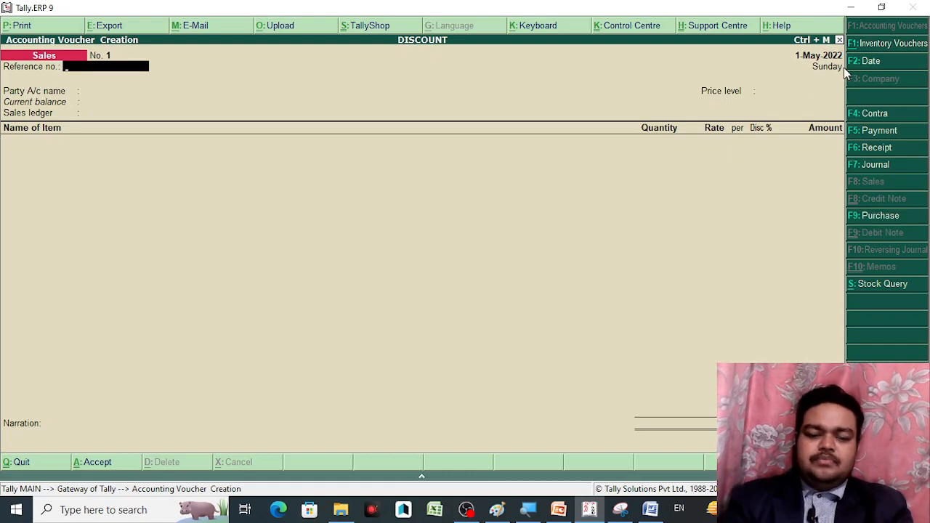
Pick a customer ledger as the party account and step into Party Details
key("Return")
key("Down")
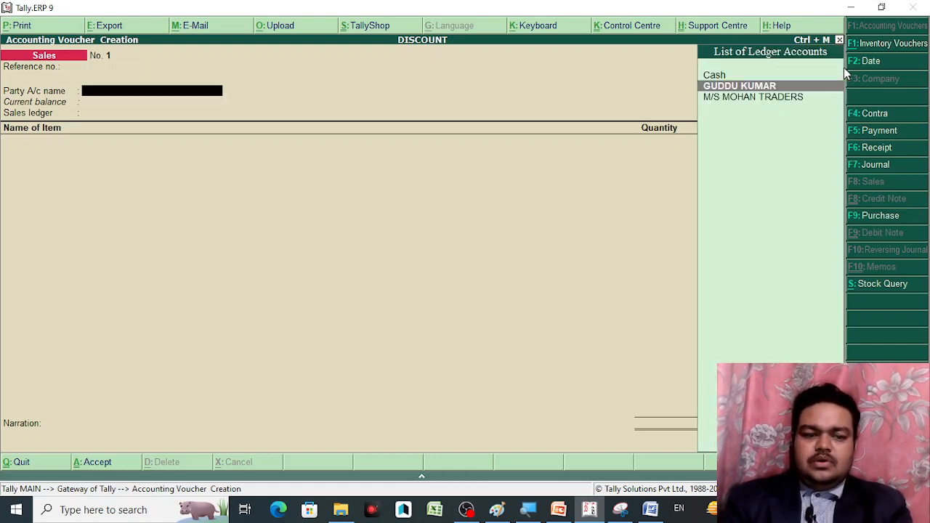
key("Return")
key("Return")
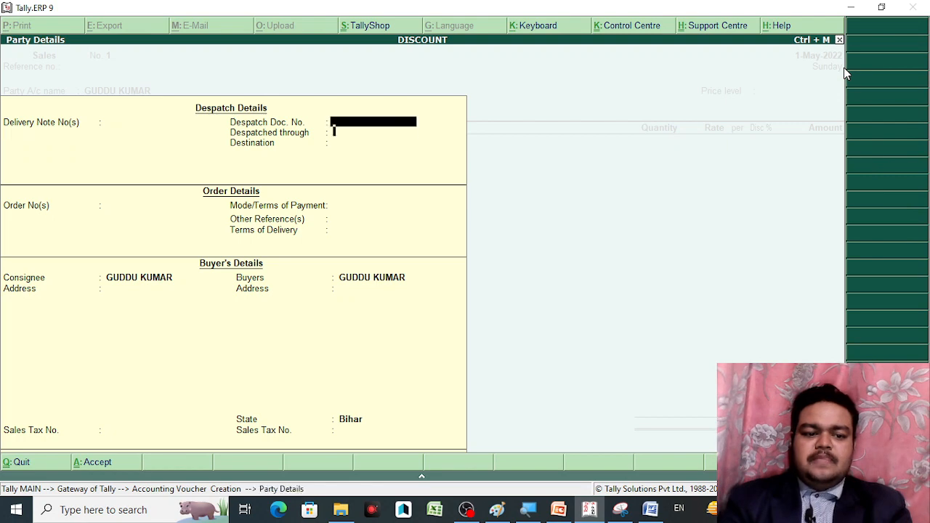
key("Return")
key("Return")
key("Return")
key("Return")
key("Return")
key("Return")
key("Return")
key("Return")
key("Return")
key("Return")
key("Return")
key("Return")
key("Return")
key("Return")
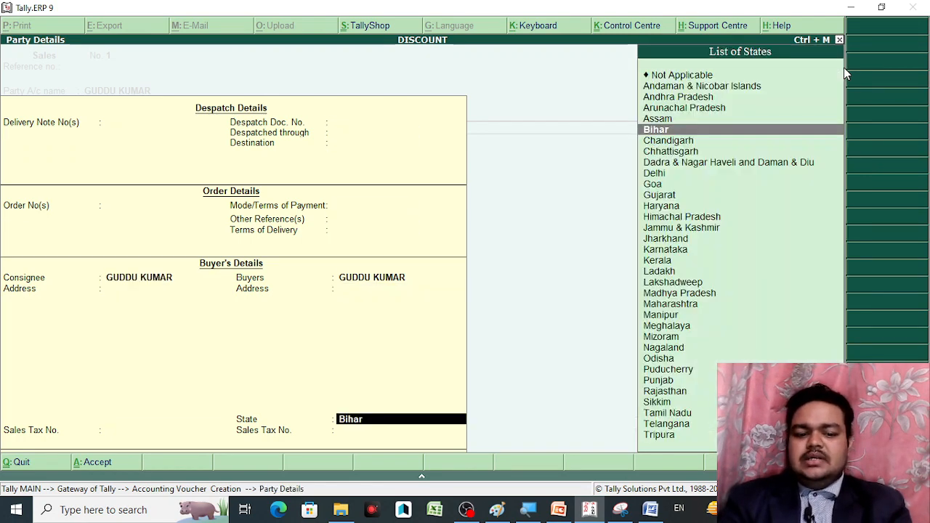
Change the party account to Cash and pass through Party Details to the price level list
key("BackSpace")
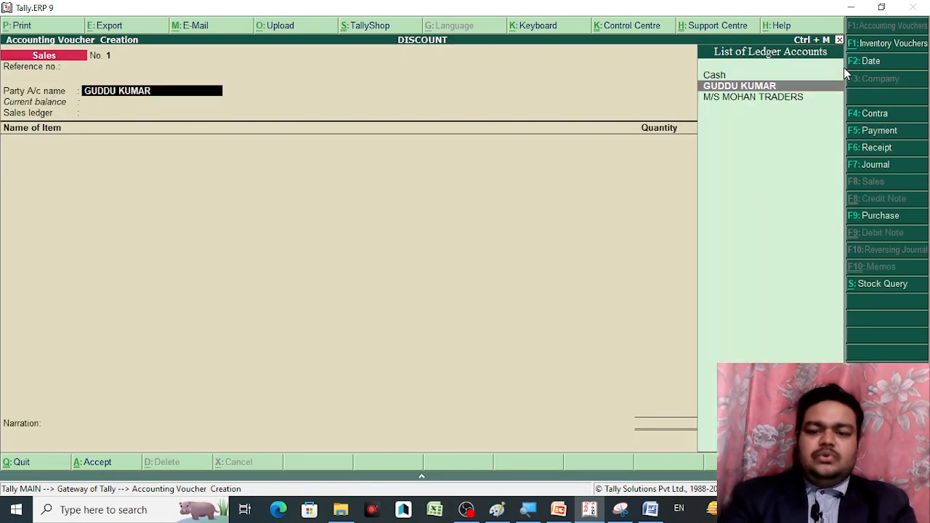
key("BackSpace")
key("Return")
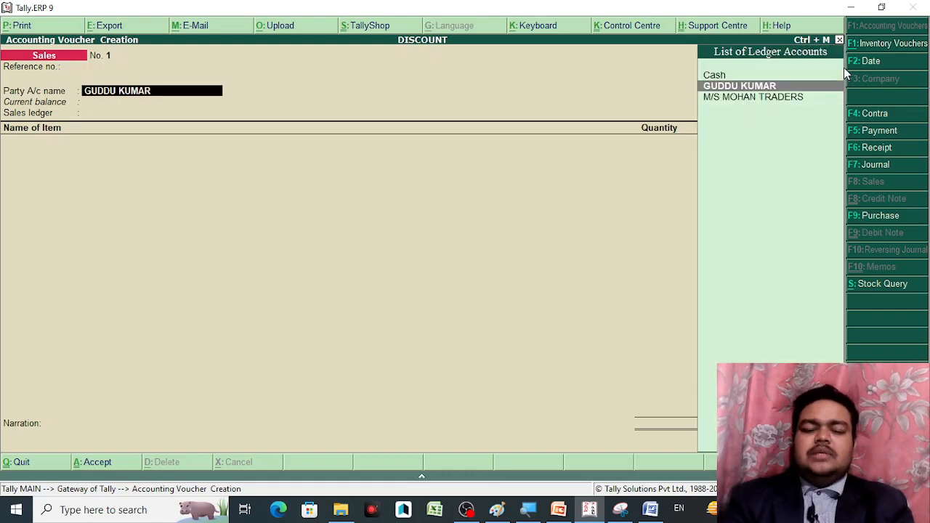
key("Up")
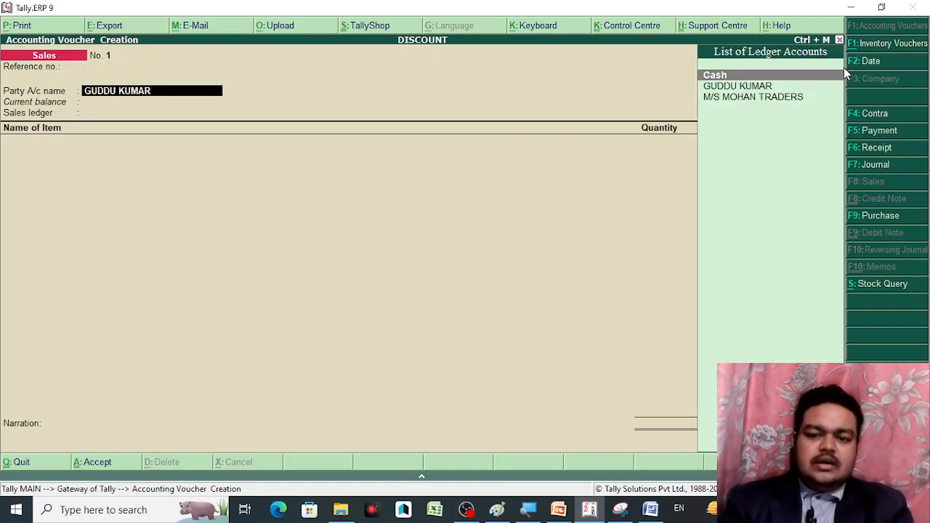
key("Return")
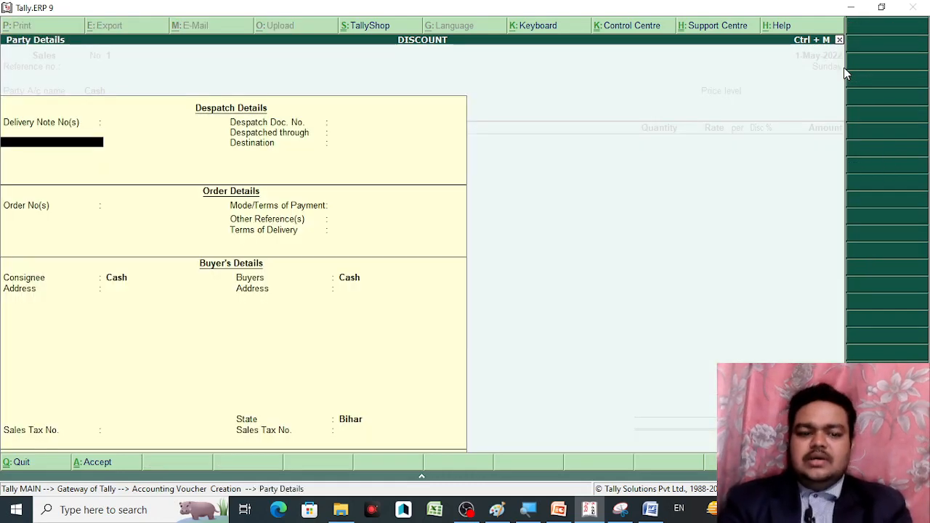
key("Return")
key("Return")
key("Return")
key("Return")
key("Return")
key("Return")
key("Return")
key("Return")
key("Return")
key("Return")
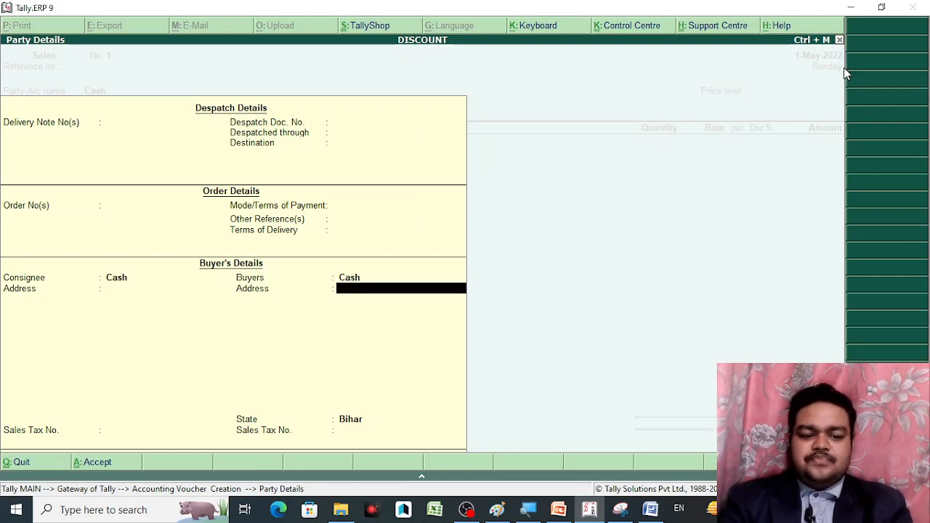
key("Return")
key("Return")
key("Return")
key("Return")
key("BackSpace")
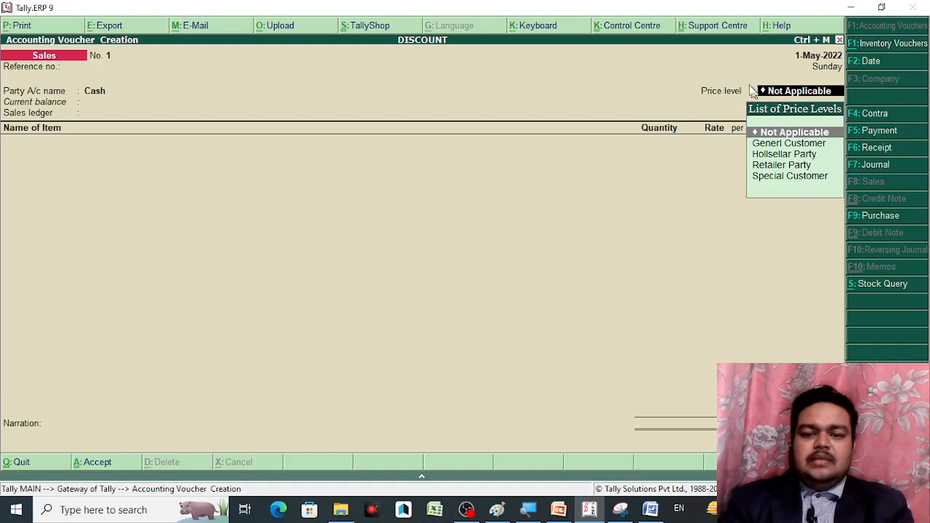
Choose Generl Customer price level, SALES A/C ledger and BALISTA item, then quit the voucher unsaved
key("Down")
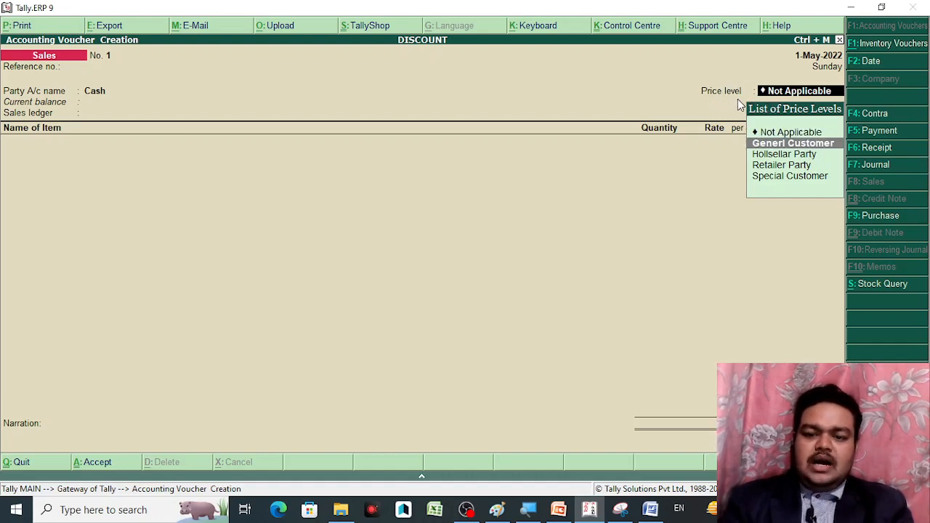
key("Down")
key("Down")
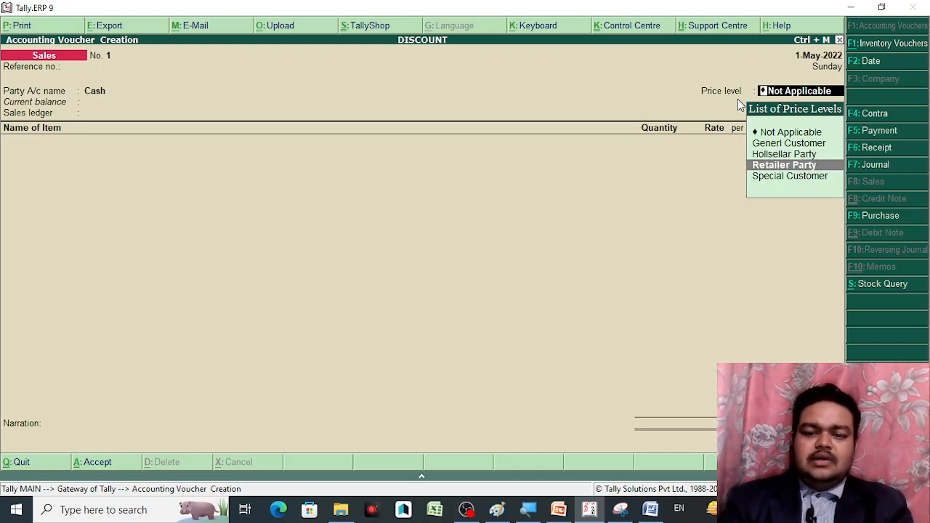
key("Up")
key("Up")
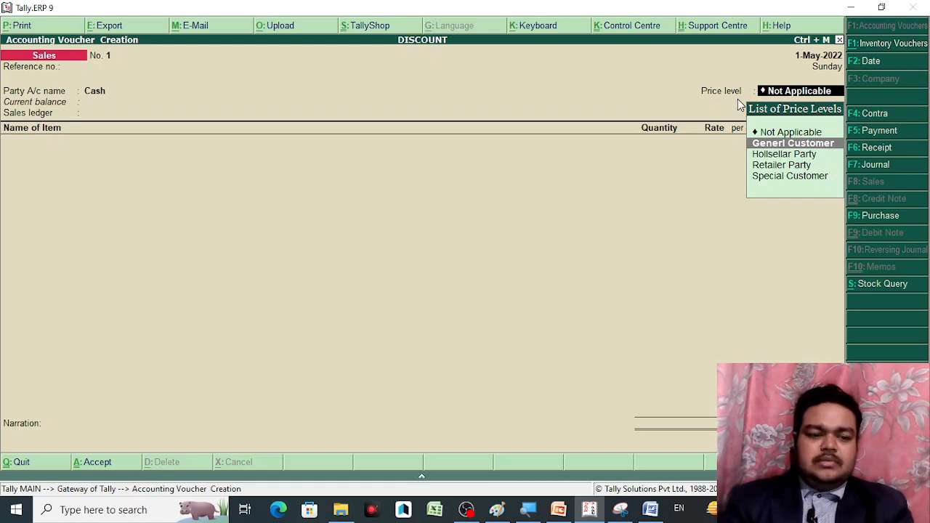
key("Return")
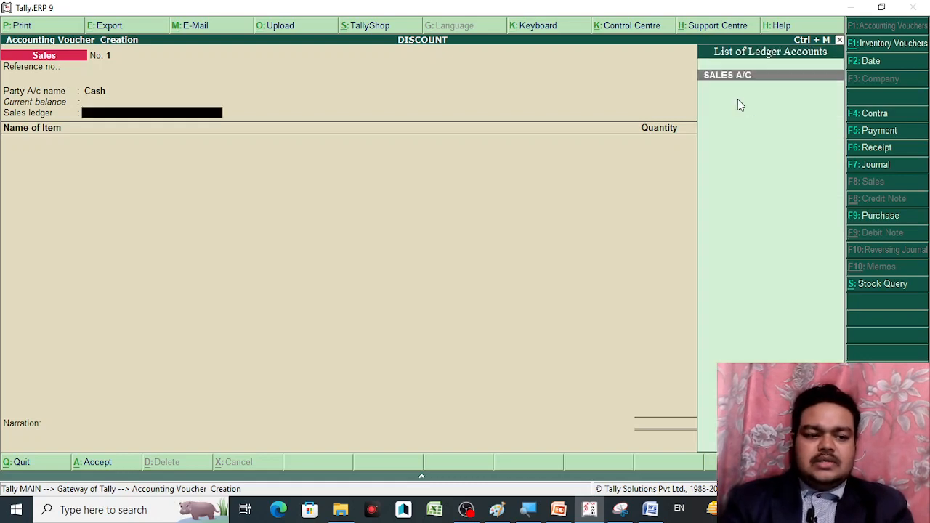
key("Return")
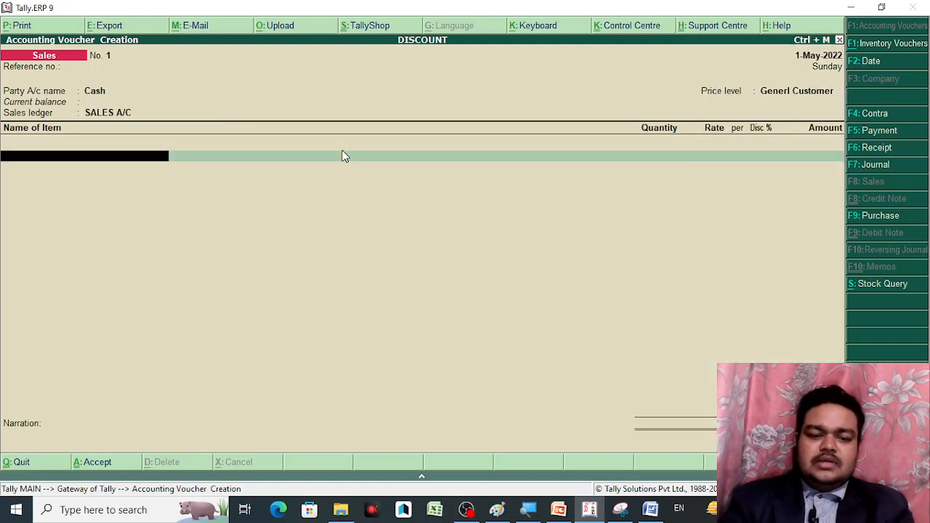
key("Down")
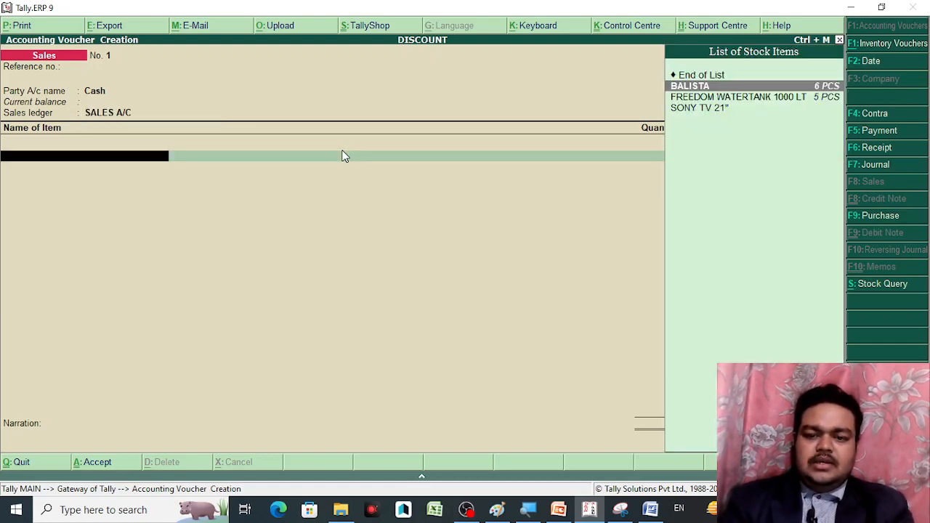
key("Return")
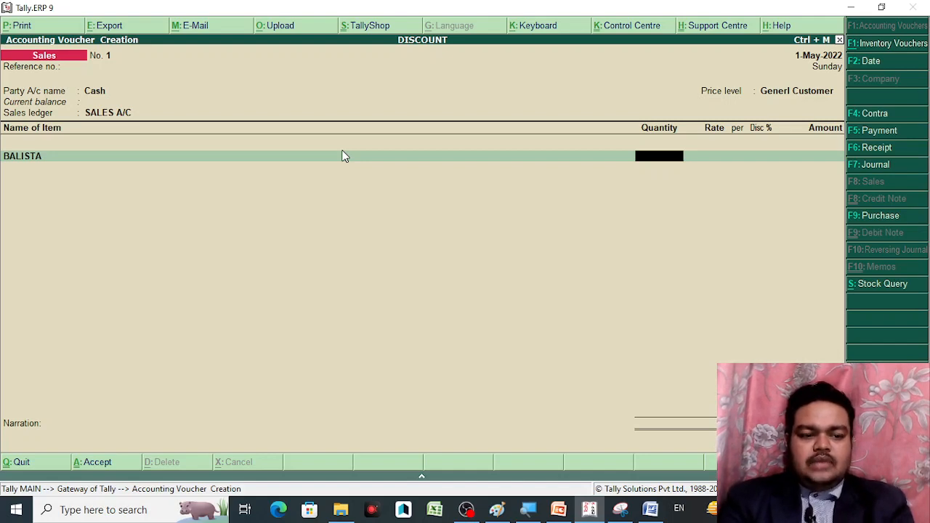
key("Escape")
key("Escape")
key("Escape")
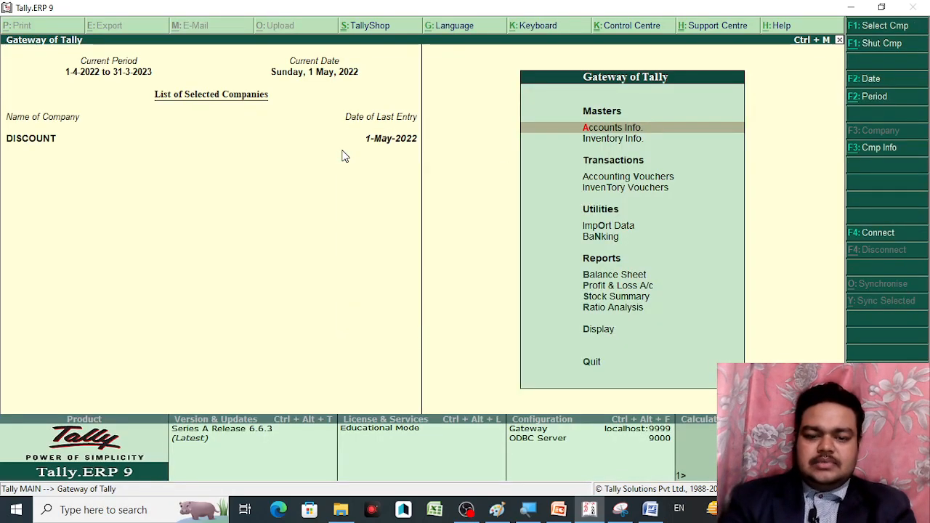
Dismiss the quit prompt, reopen Accounting Vouchers as a Purchase voucher and reach Party A/c name
key("Down")
key("Down")
key("Down")
key("Up")
key("Return")
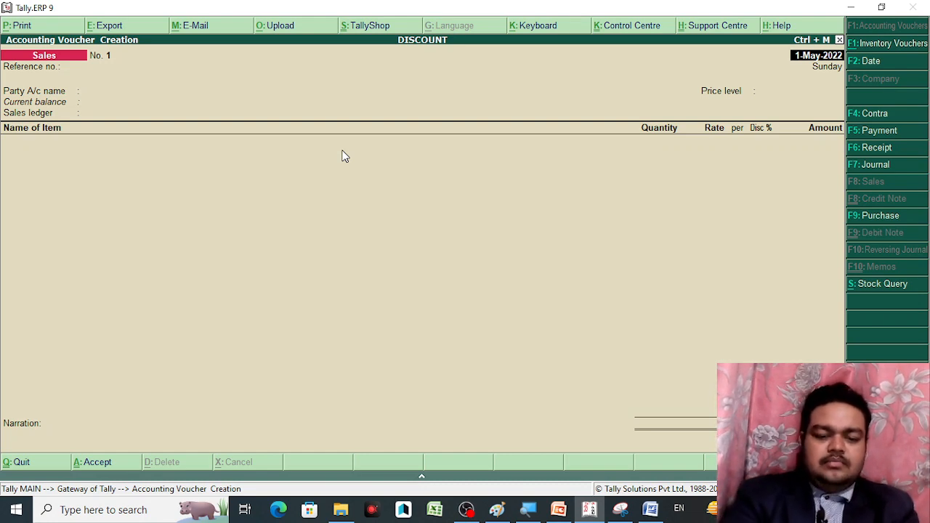
key("F9")
key("Return")
key("Return")
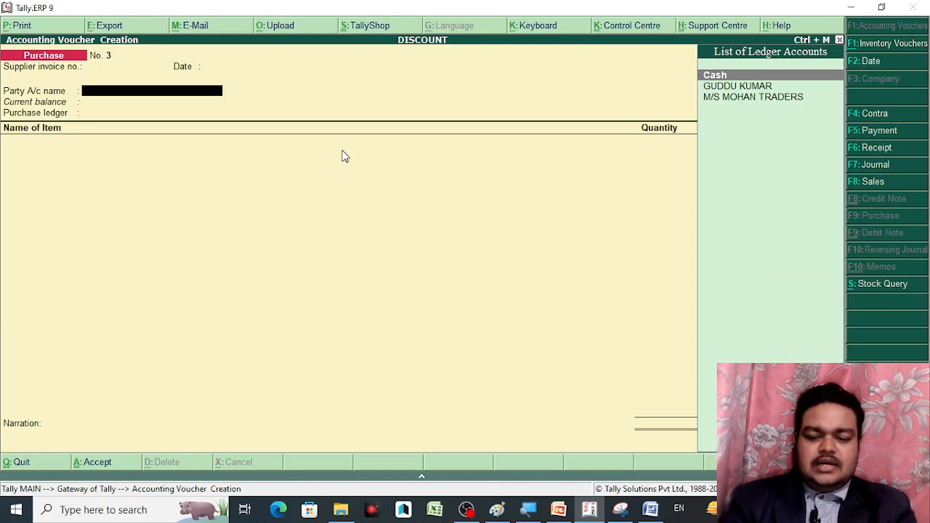
Set supplier M/S MOHAN TRADERS, ledger PURCHASE A/C, and 50 PCS of BALISTA at 99.00
key("Down")
key("Down")
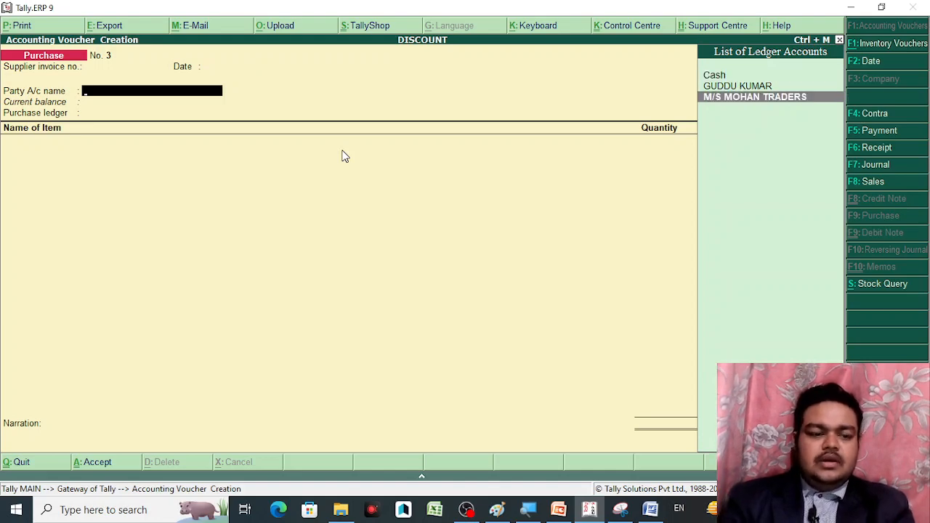
key("Return")
key("Return")
key("Return")
key("Return")
key("Return")
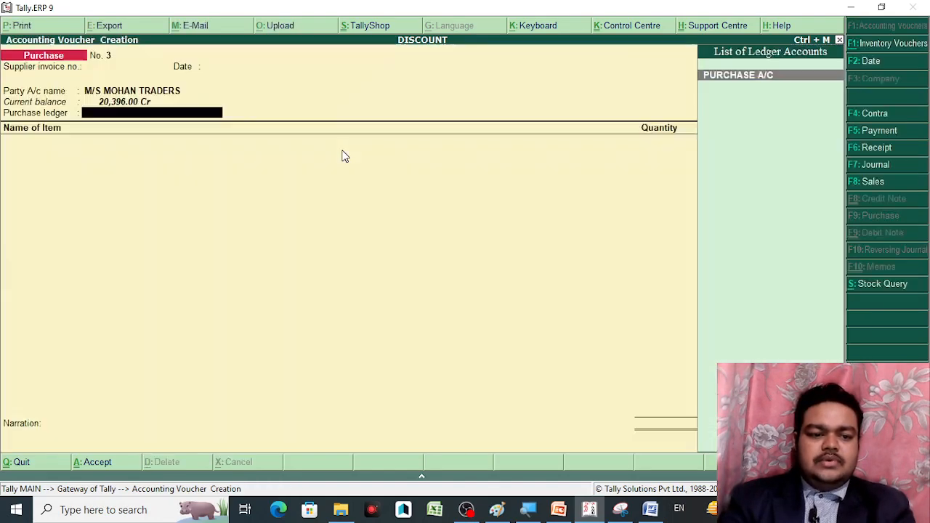
key("Return")
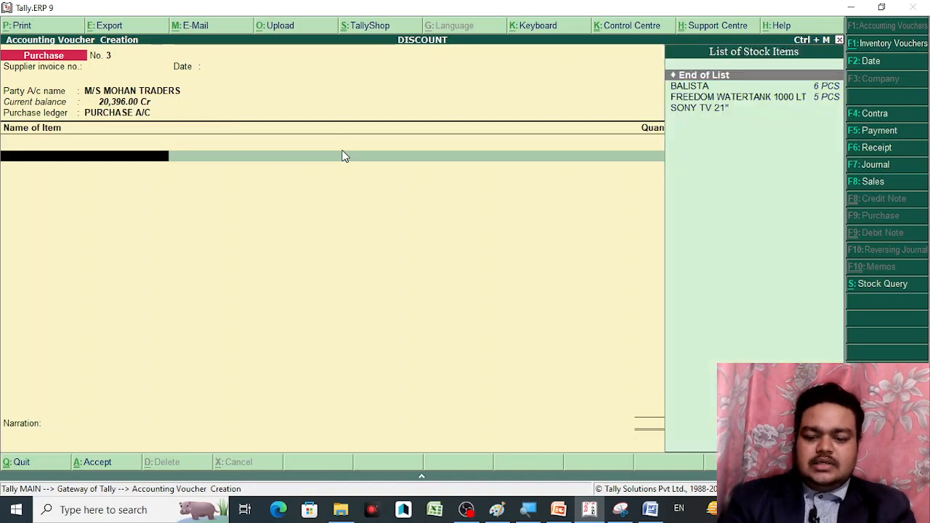
key("Down")
key("Return")
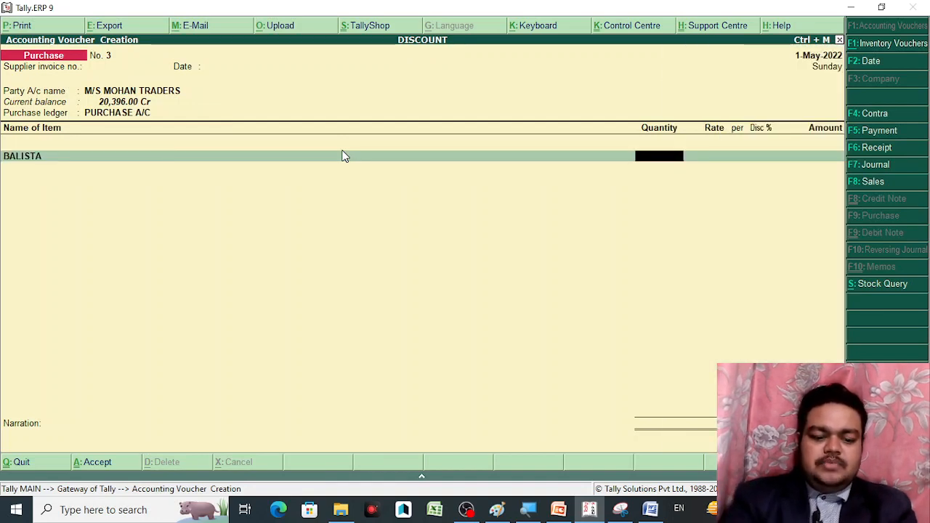
type("50")
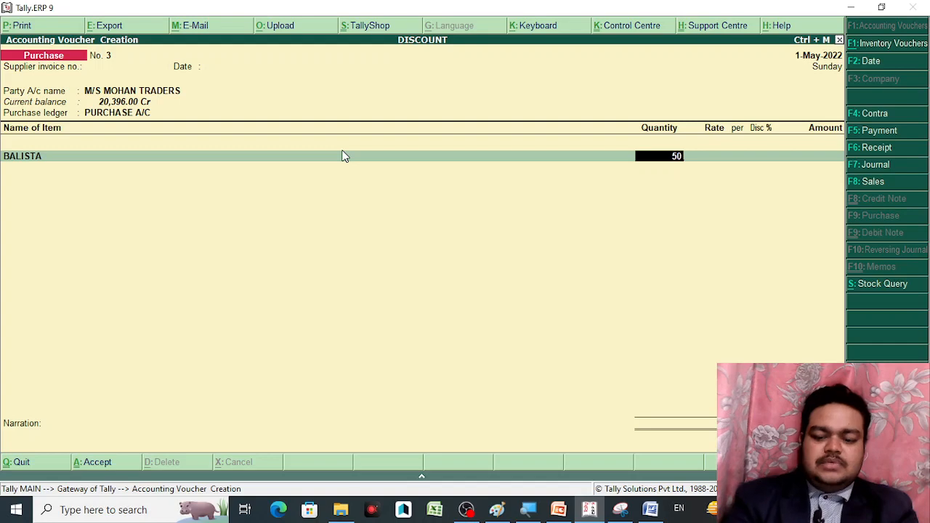
key("Return")
key("Return")
key("Return")
key("Return")
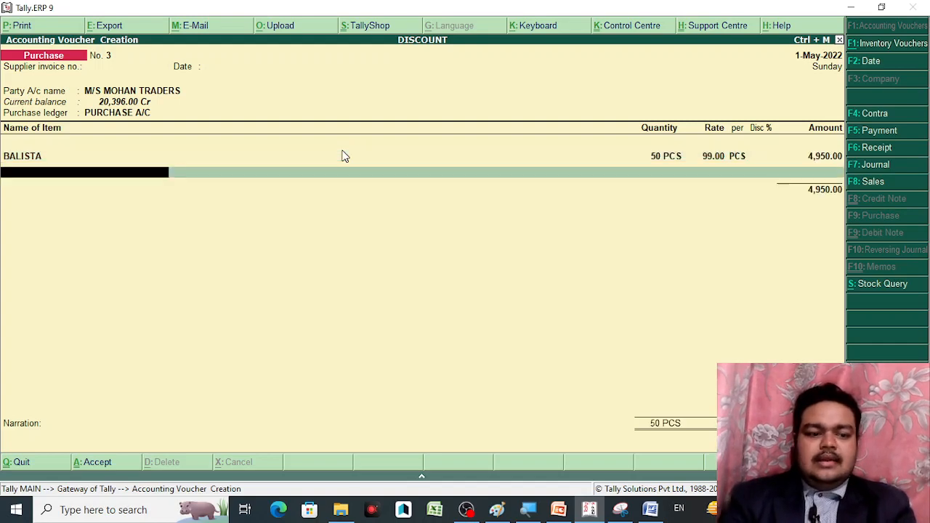
type("Fr")
key("Return")
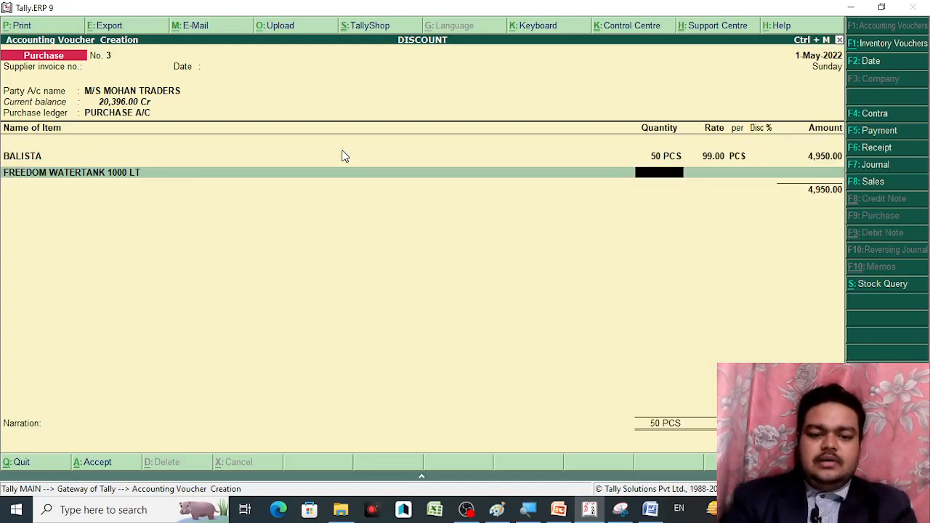
Add 30 PCS of FREEDOM WATERTANK 1000 LT at 5,000, save, and return to Gateway
type("30")
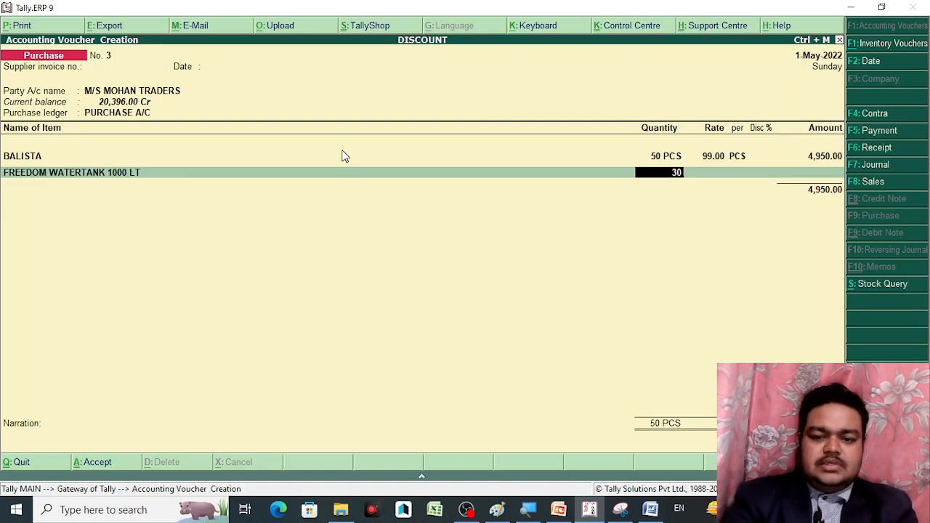
key("Return")
key("Return")
key("Return")
key("Return")
key("Return")
key("Return")
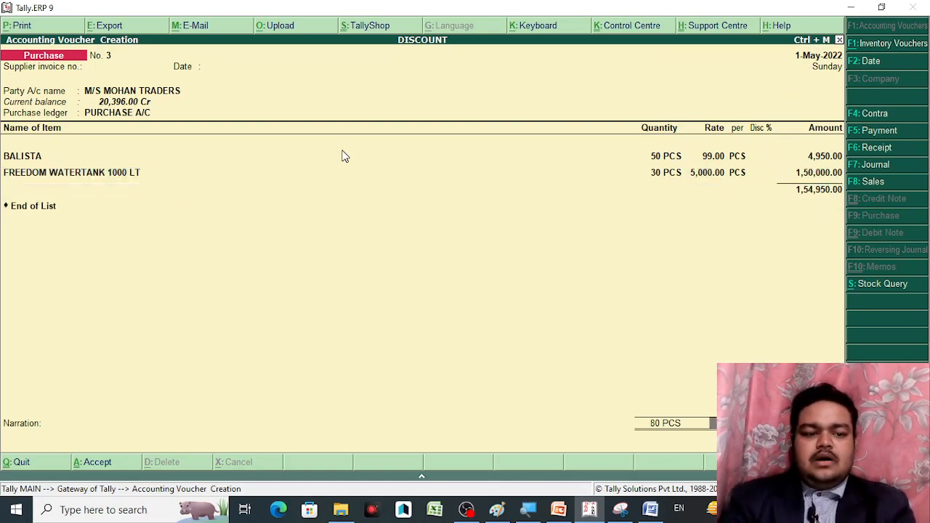
key("Return")
key("Return")
key("Return")
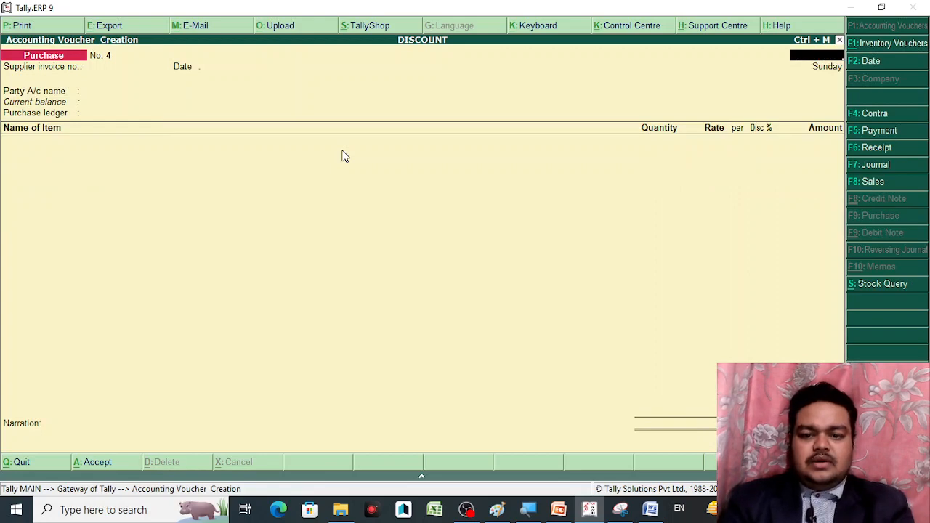
key("Escape")
key("Down")
key("Down")
key("Down")
key("Down")
key("Down")
key("Down")
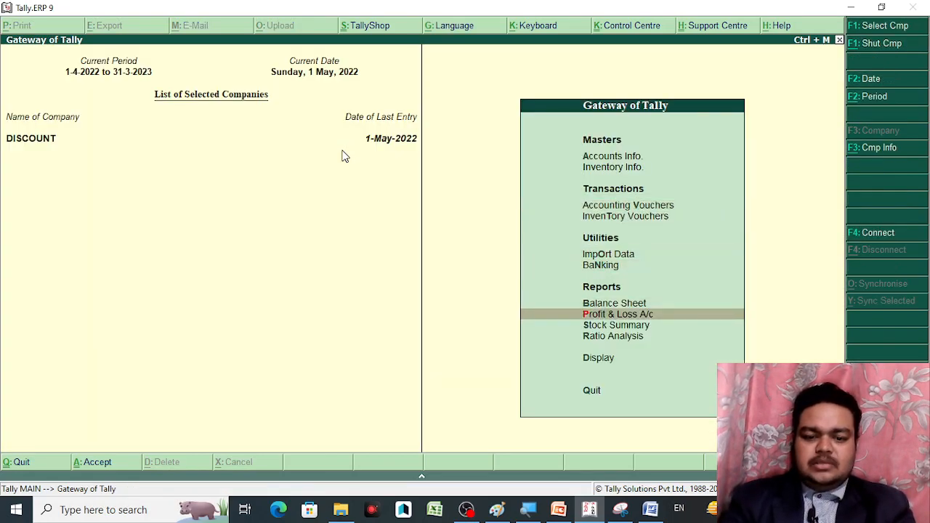
key("Return")
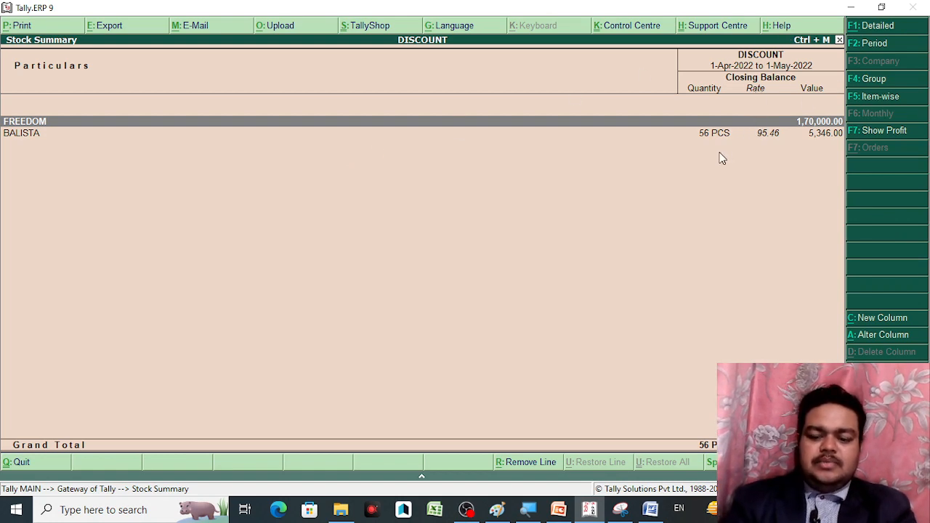
key("Return")
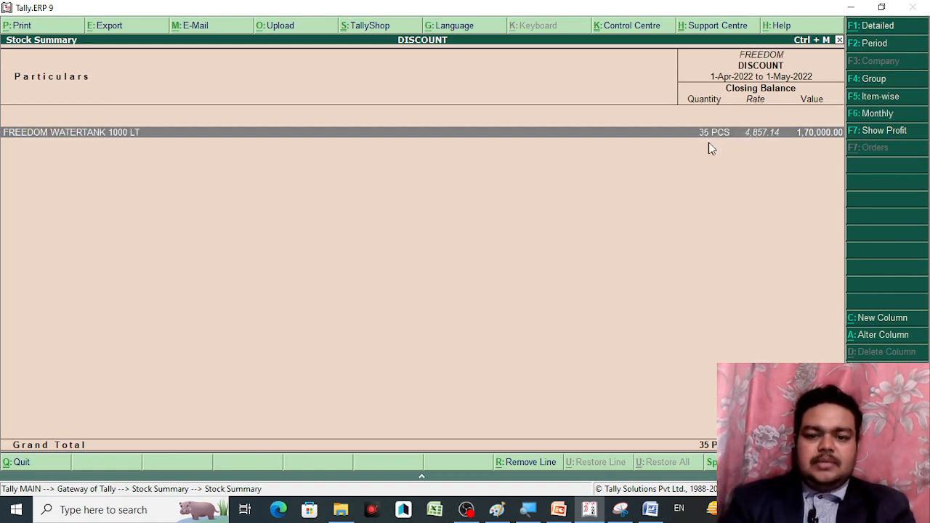
key("Escape")
key("Escape")
key("Escape")
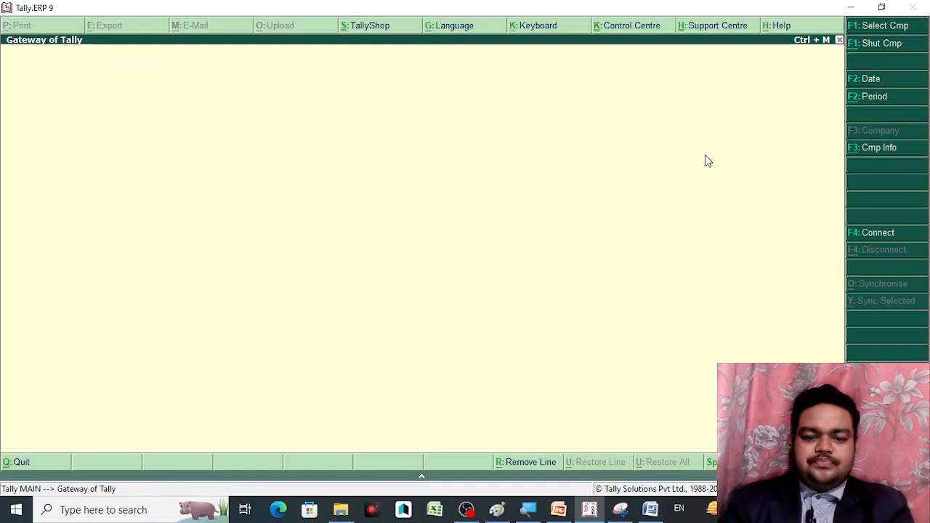
key("n")
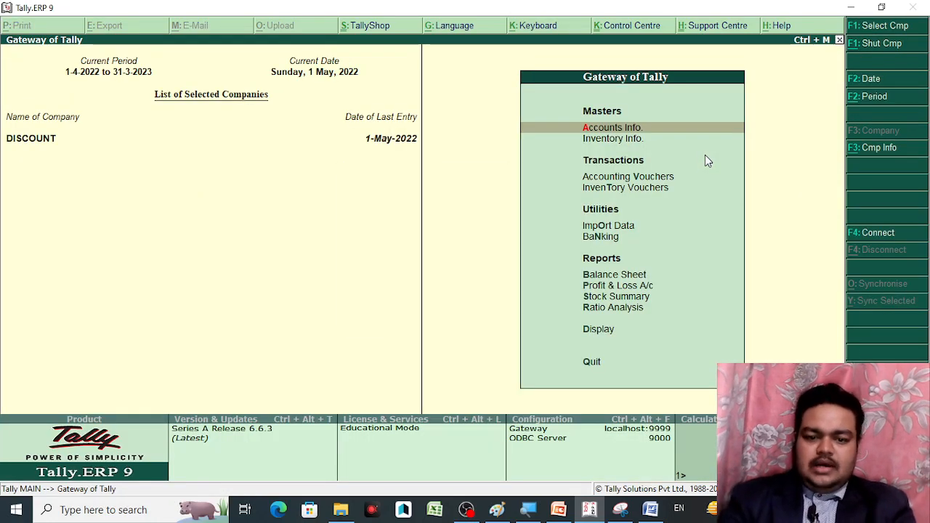
Open a Sales voucher from Accounting Vouchers and accept the customer ledger as party
key("Down")
key("Down")
key("Down")
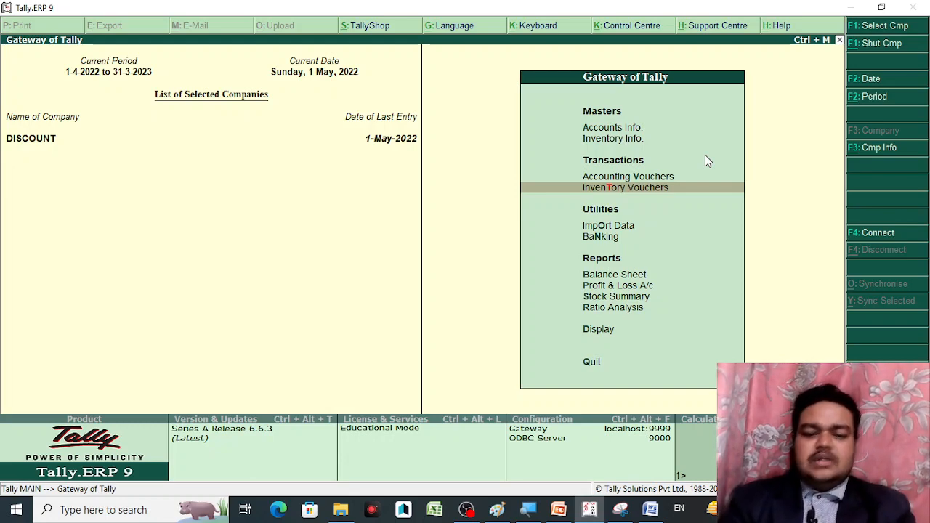
key("Up")
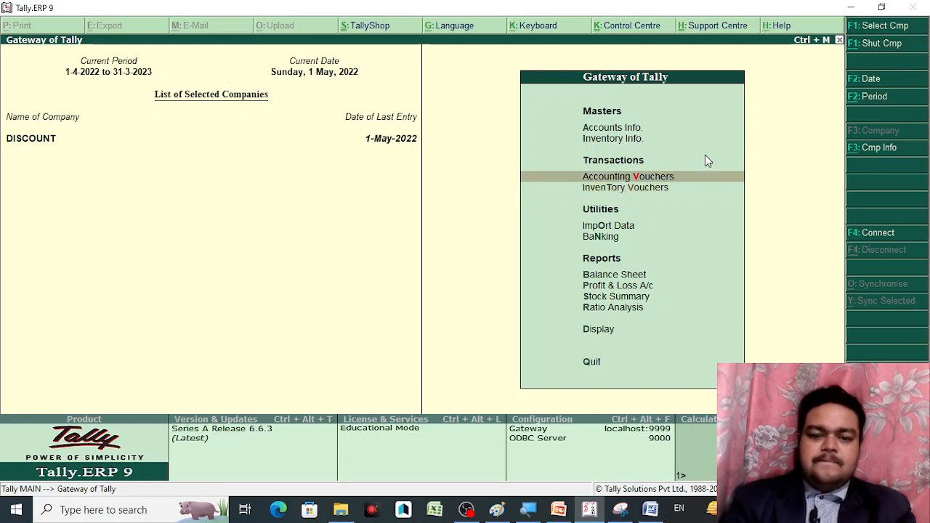
key("Return")
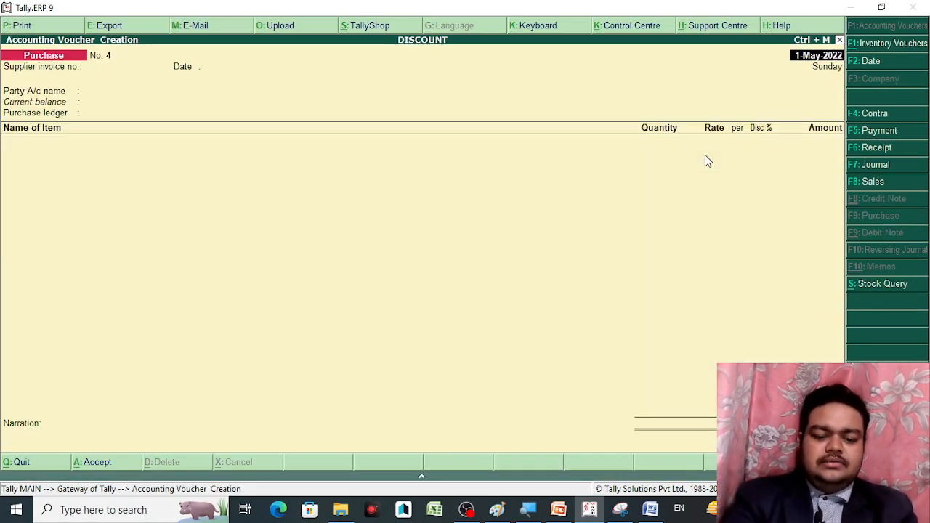
key("F8")
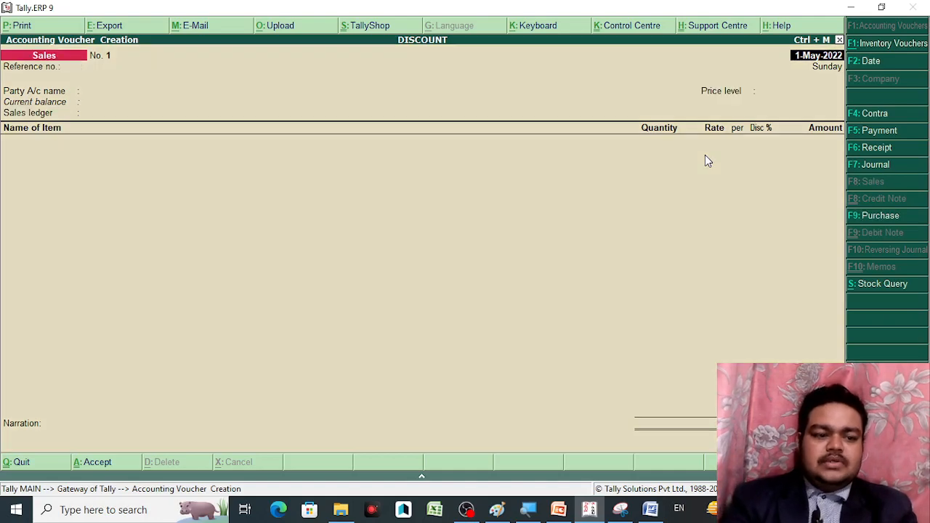
key("Return")
key("Return")
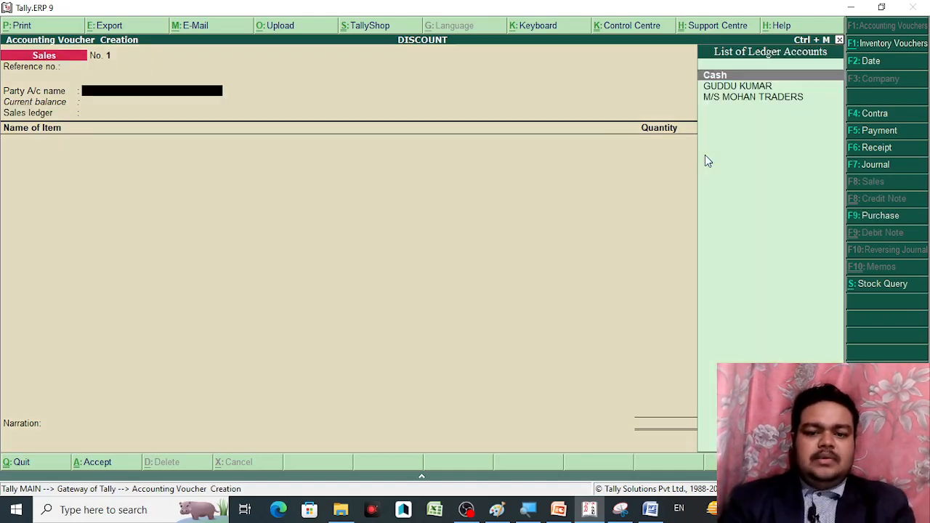
key("Down")
key("Return")
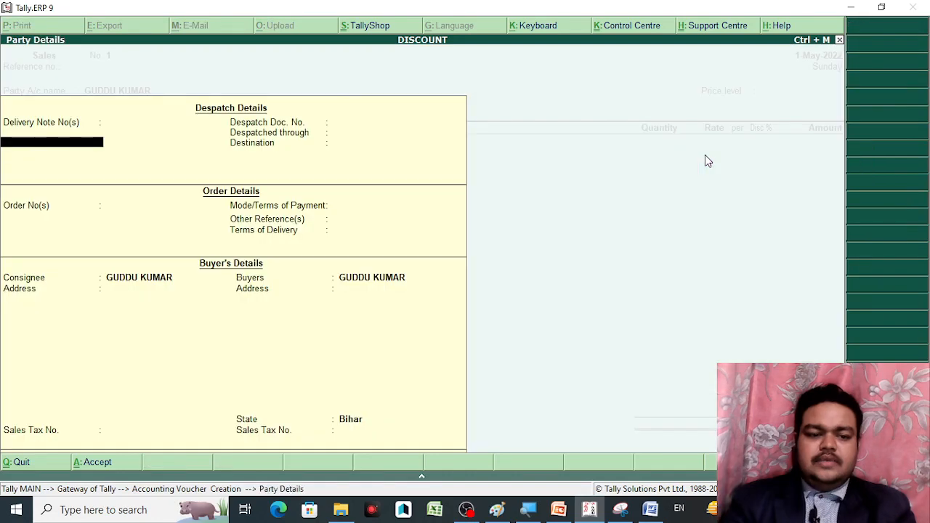
key("Return")
key("Return")
key("Return")
key("Return")
key("Return")
key("Return")
key("Return")
key("Return")
key("Return")
key("Return")
key("Return")
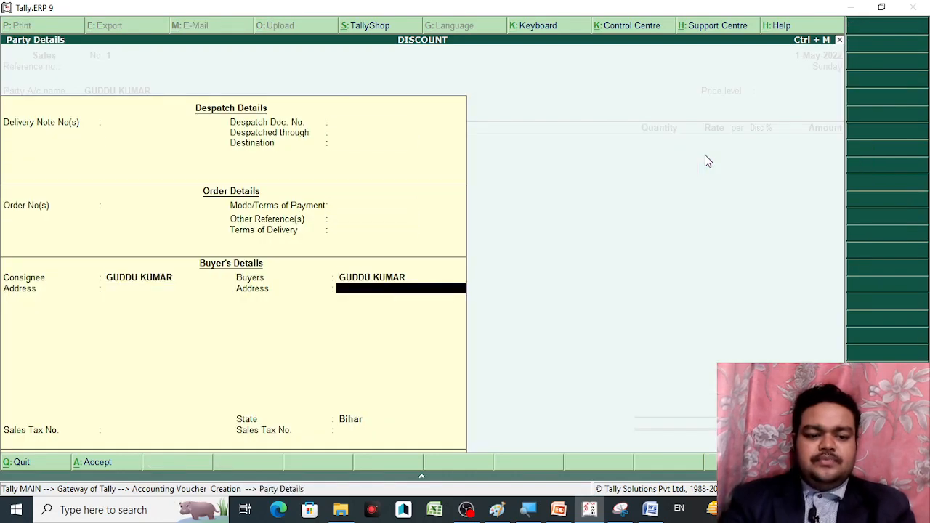
key("Return")
key("Return")
key("Return")
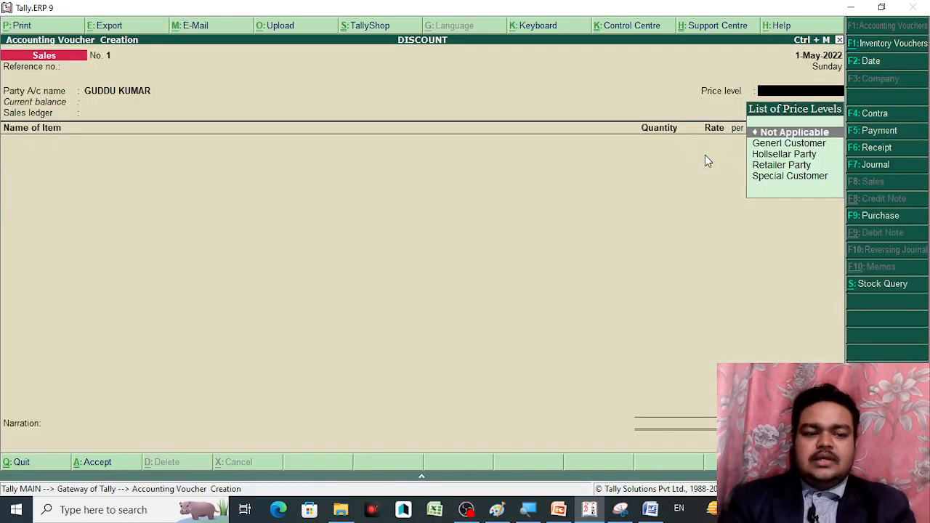
Set the price level to Generl Customer and the sales ledger to SALES A/C
key("Down")
key("Down")
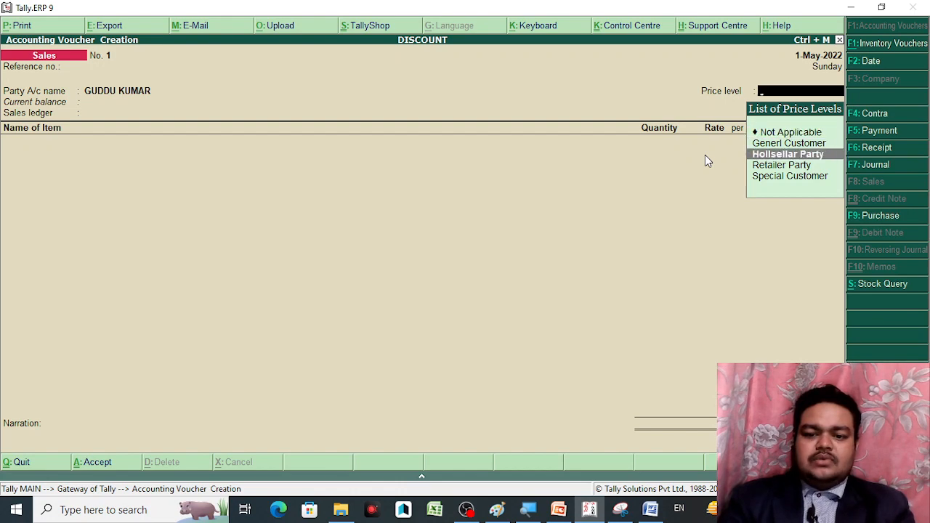
key("Down")
key("Up")
key("Up")
key("Return")
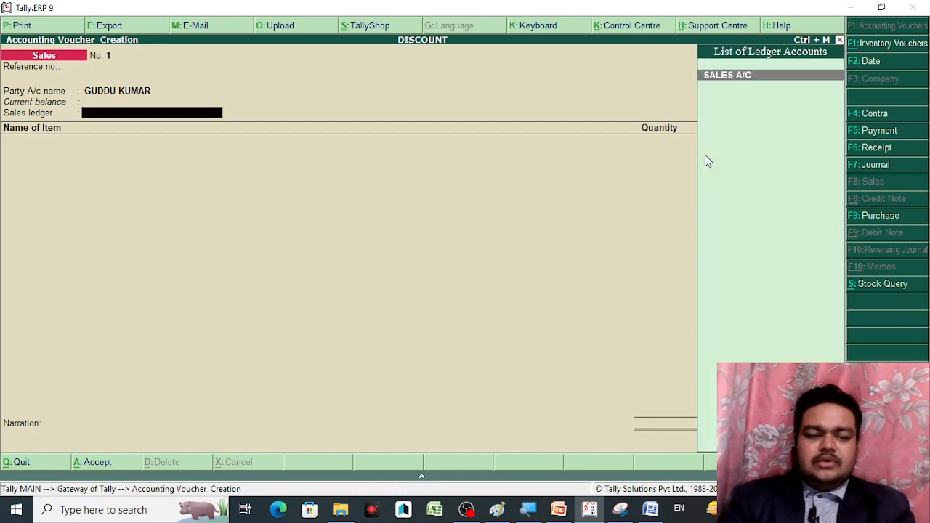
key("Return")
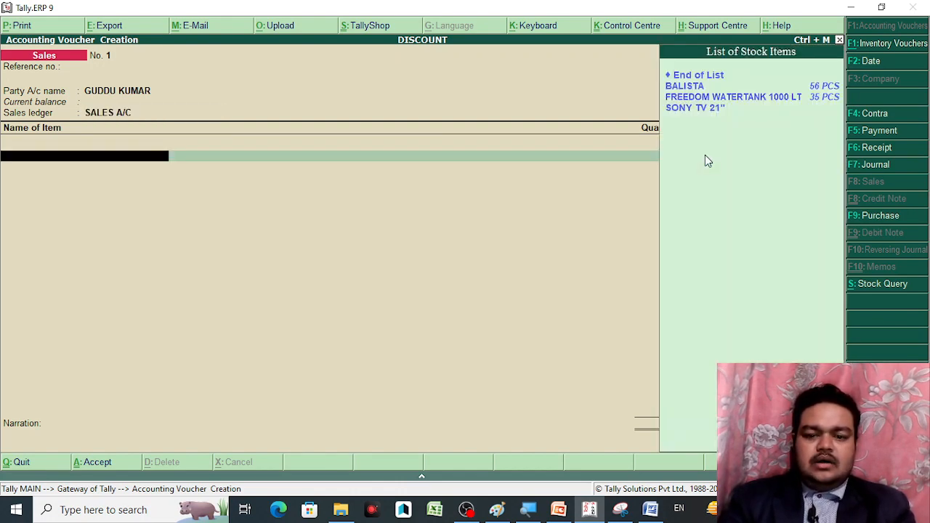
Add BALISTA with quantity corrected from 5 to 10 PCS, then step back toward the party field
key("Down")
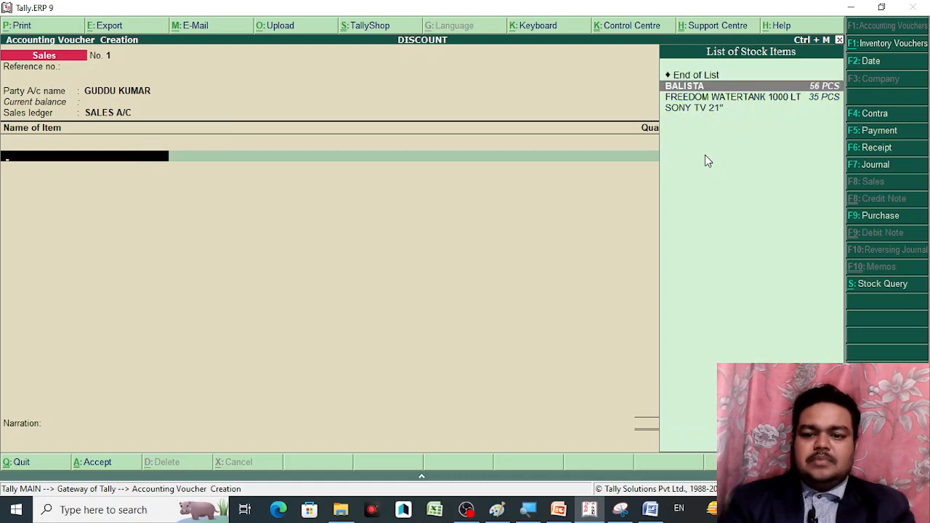
key("Return")
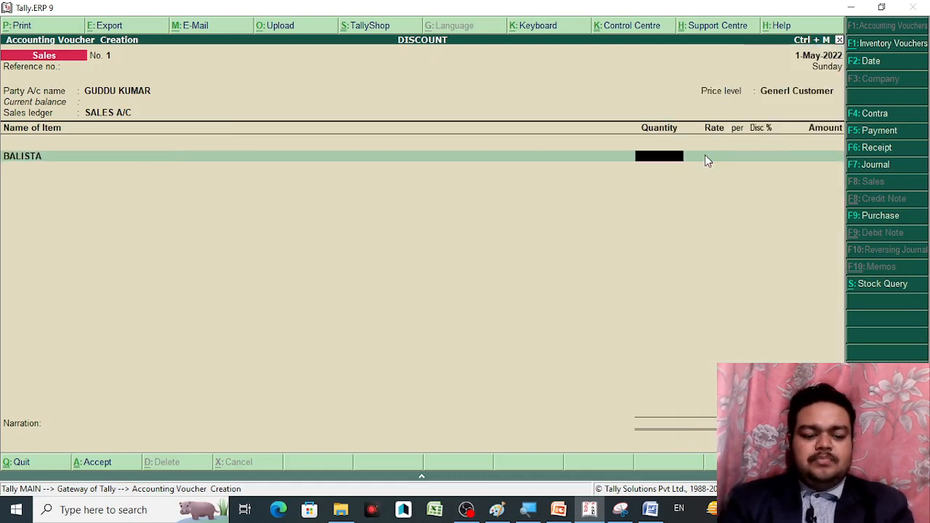
type("5")
key("Return")
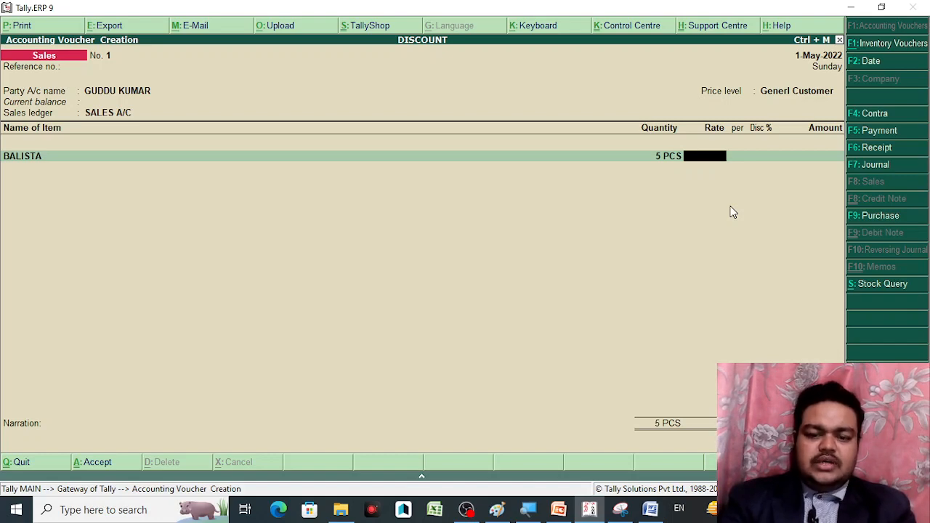
key("BackSpace")
type("10")
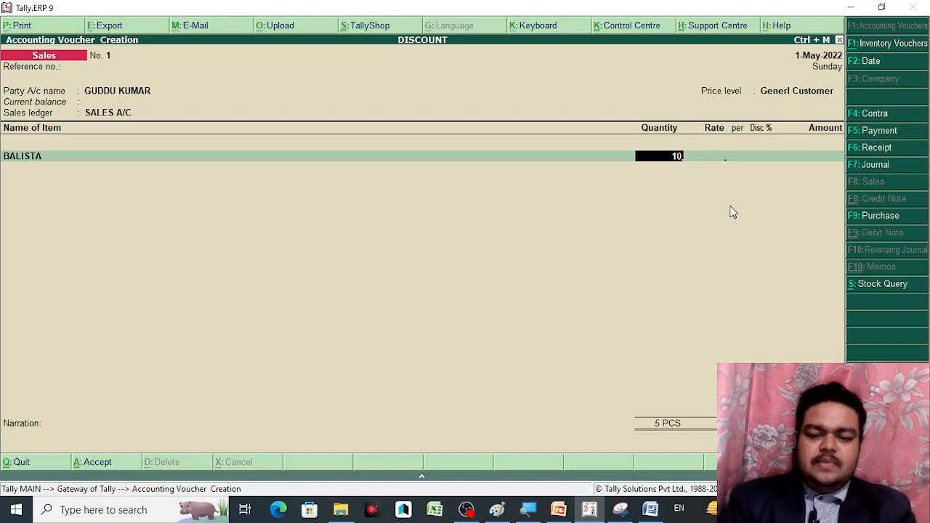
key("Return")
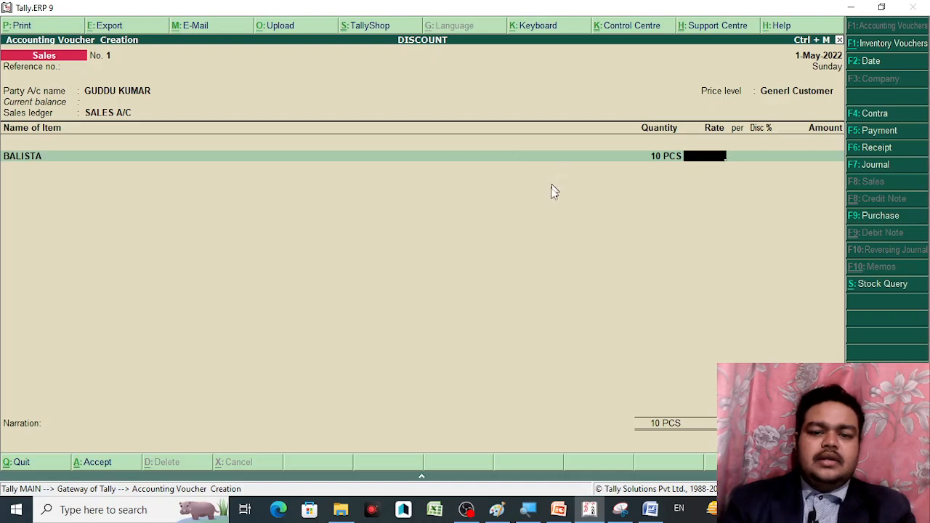
key("BackSpace")
key("BackSpace")
key("BackSpace")
key("BackSpace")
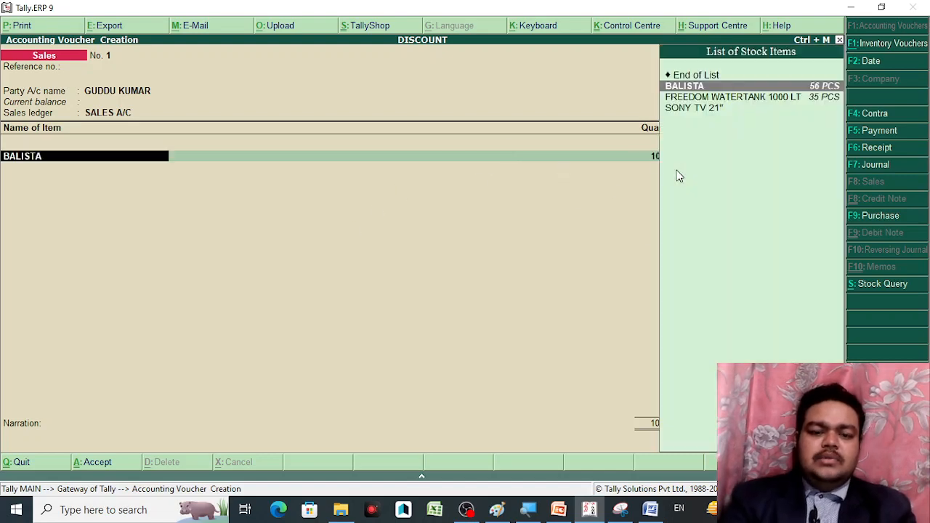
key("BackSpace")
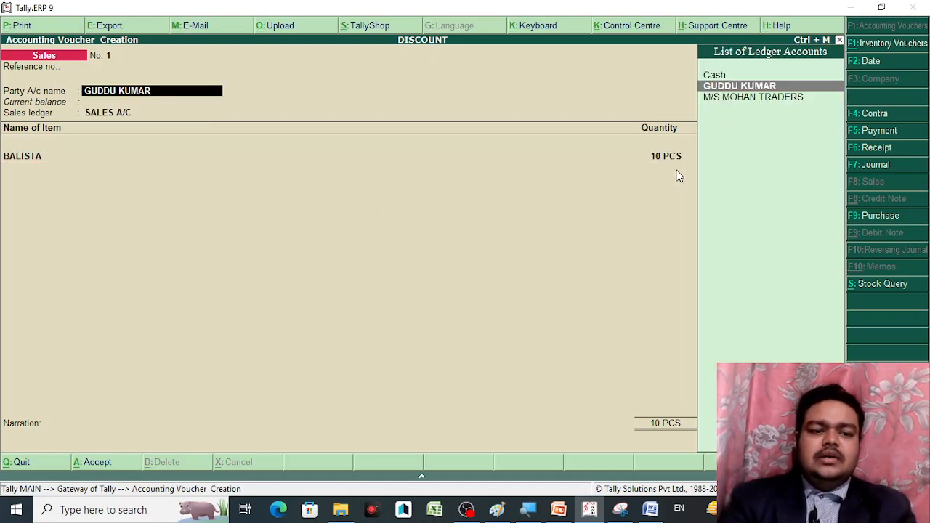
Redate the voucher to 1-Aug-2022 and return through party and price level to the BALISTA line
key("BackSpace")
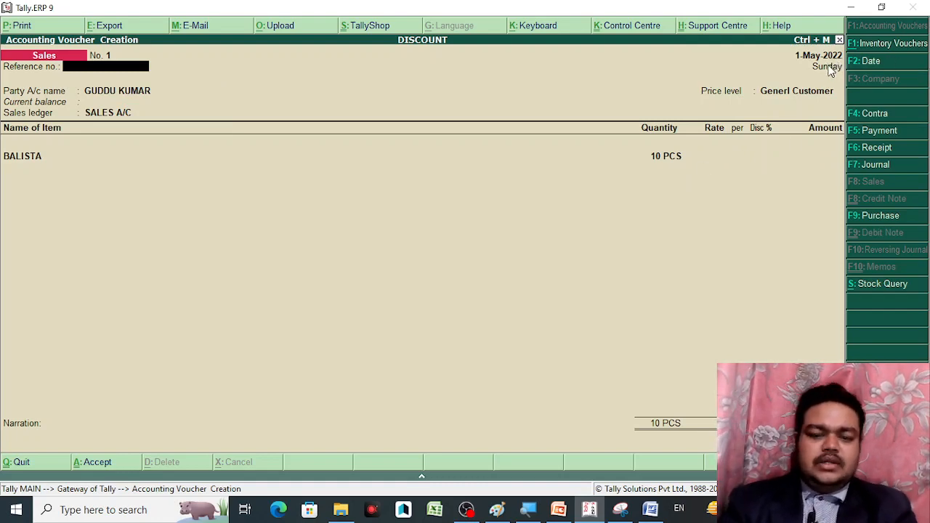
key("F2")
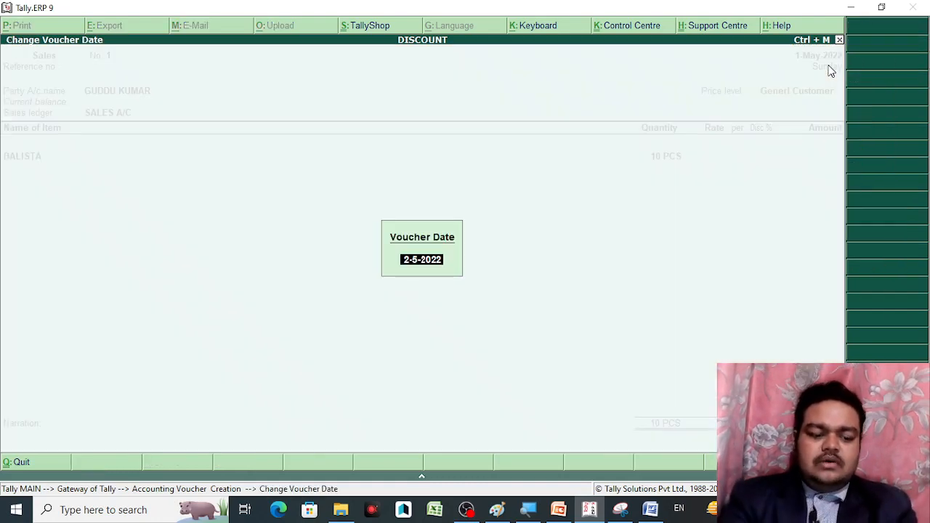
type("1-")
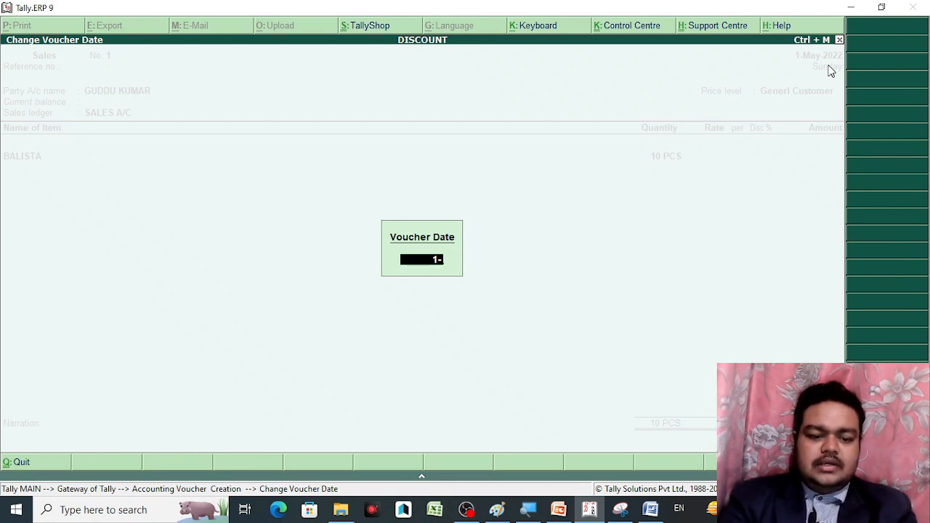
type("8")
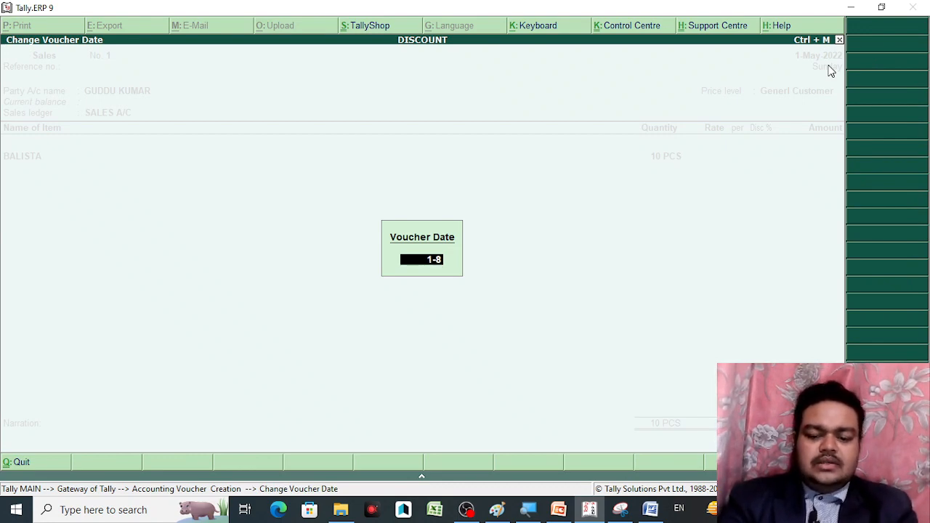
key("Return")
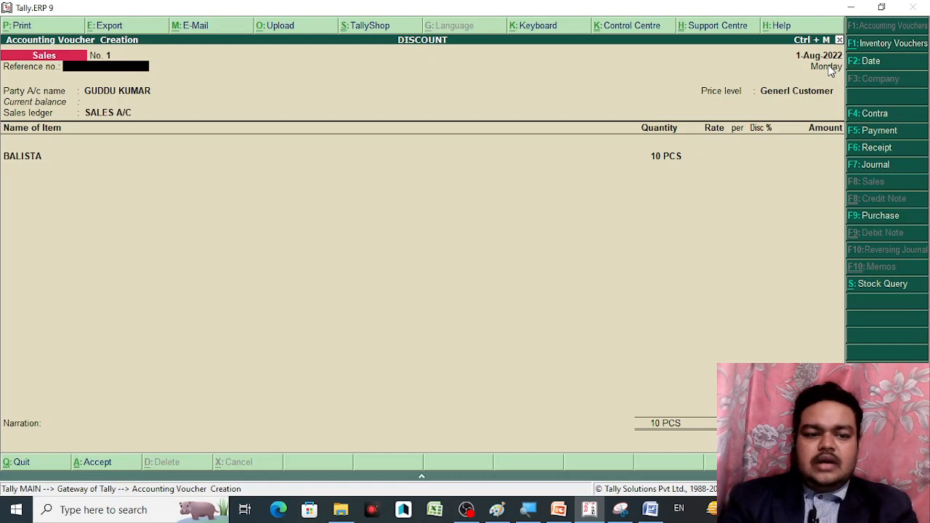
key("Return")
key("Return")
key("Return")
key("Return")
key("Return")
key("Return")
key("Return")
key("Return")
key("Return")
key("Return")
key("Return")
key("Return")
key("Return")
key("Return")
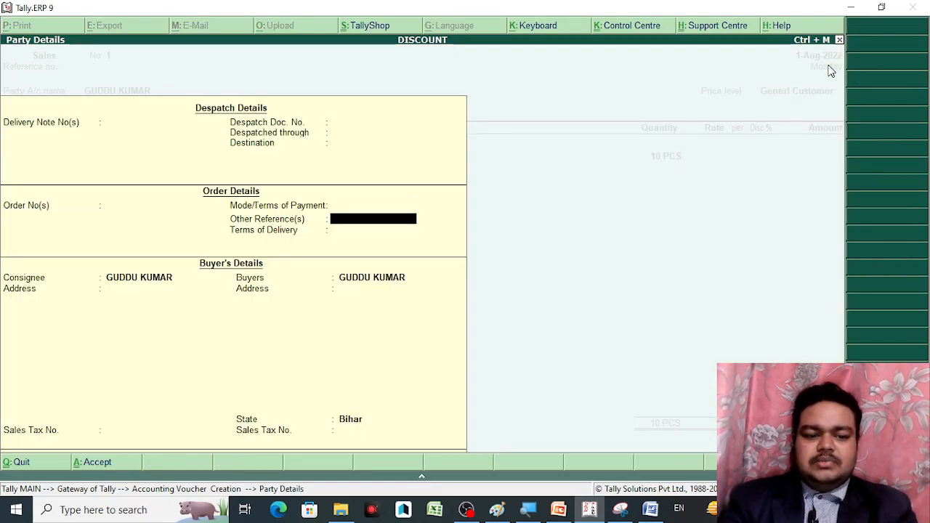
key("Return")
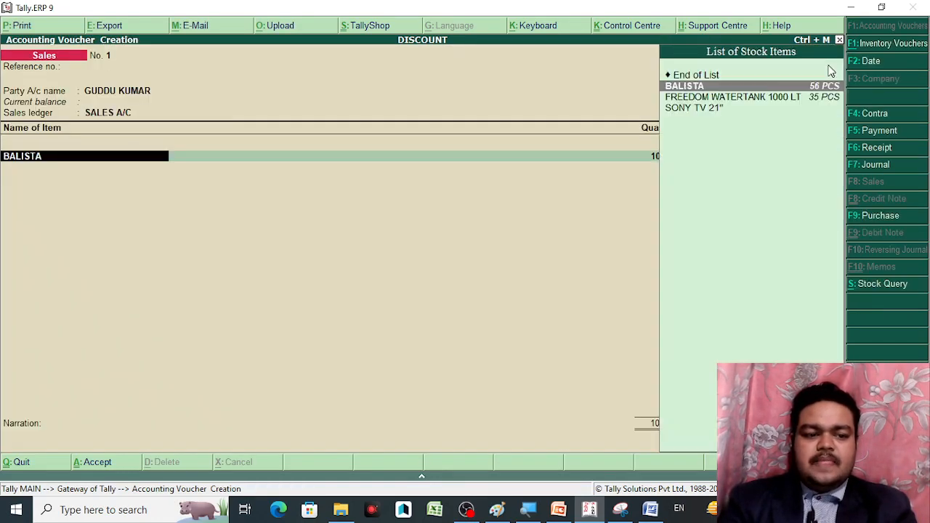
key("Return")
key("Return")
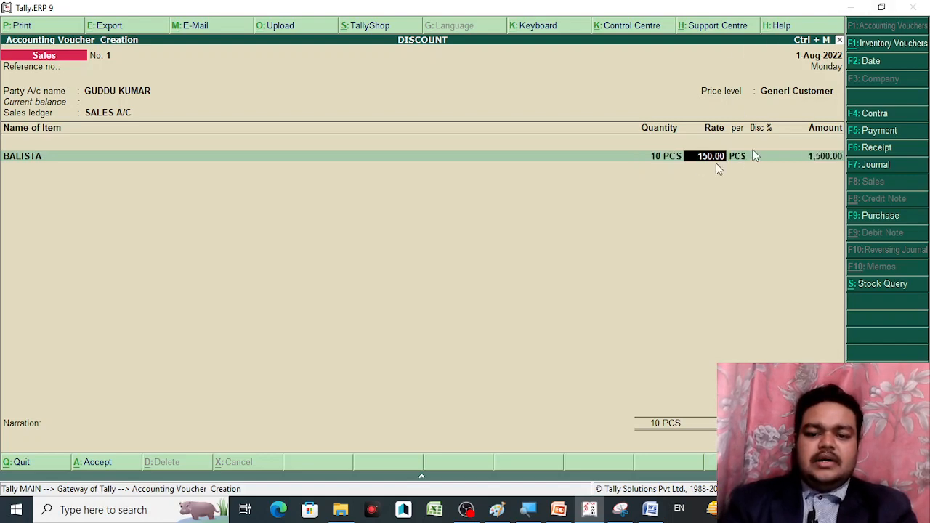
Try 3 PCS, then set BALISTA to 15 PCS at 150.00 less 5%, totalling 2,137.50
key("Return")
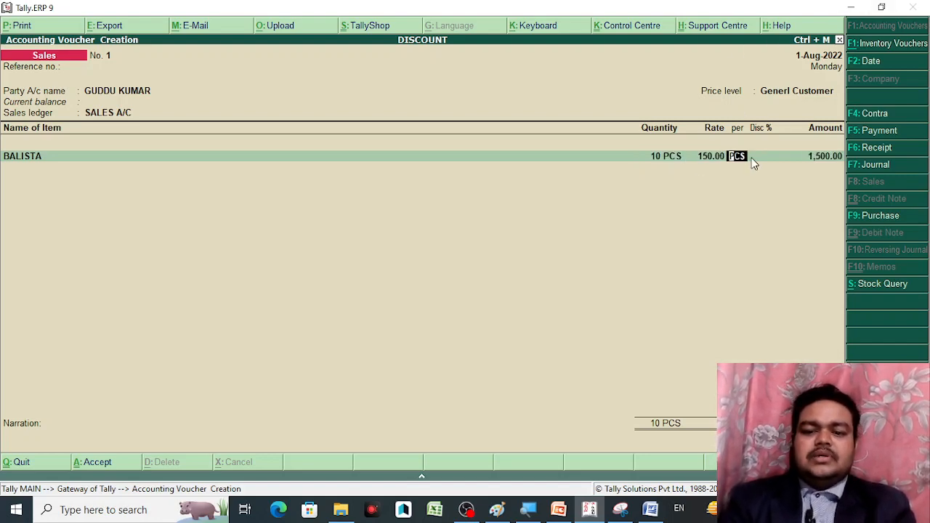
key("Return")
key("Return")
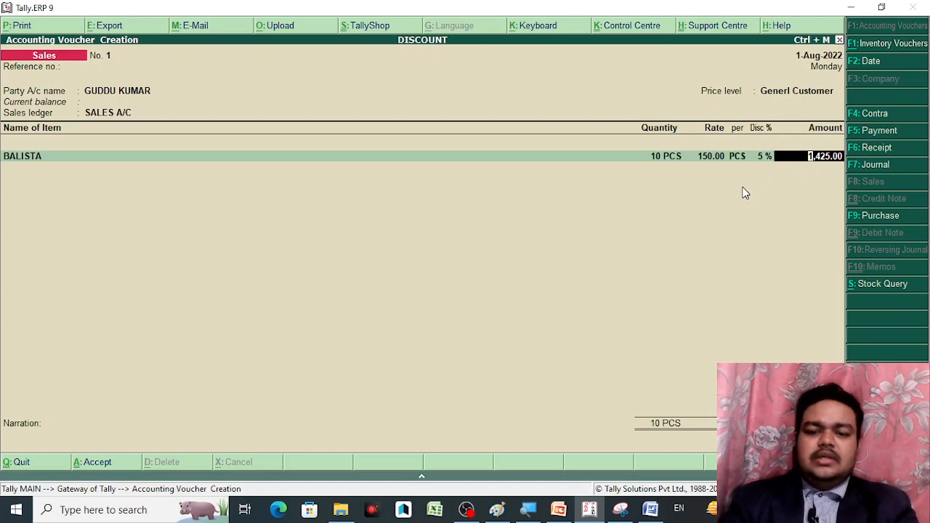
key("BackSpace")
key("BackSpace")
key("BackSpace")
key("BackSpace")
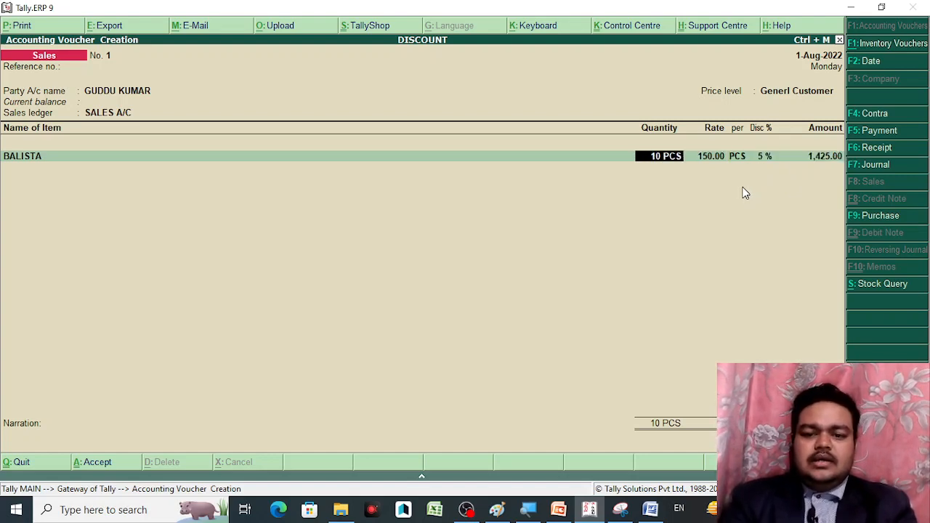
type("3")
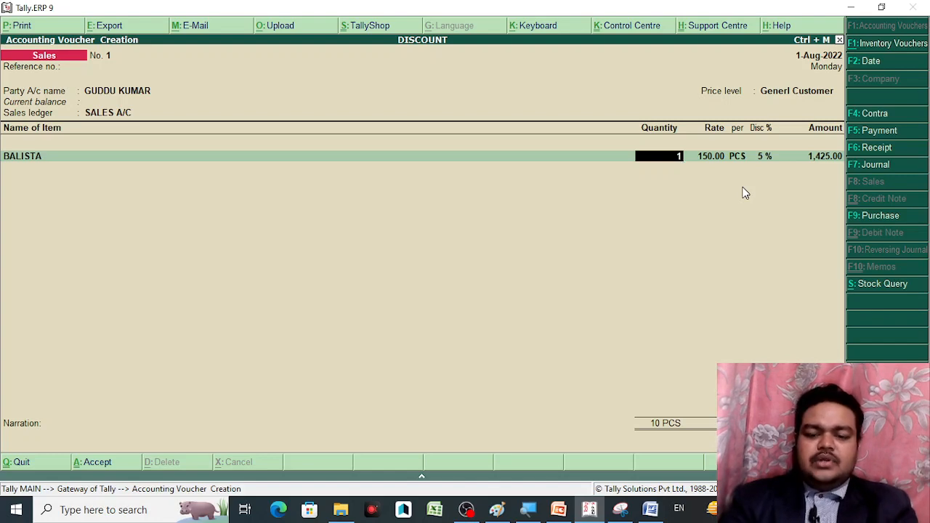
key("Return")
key("Return")
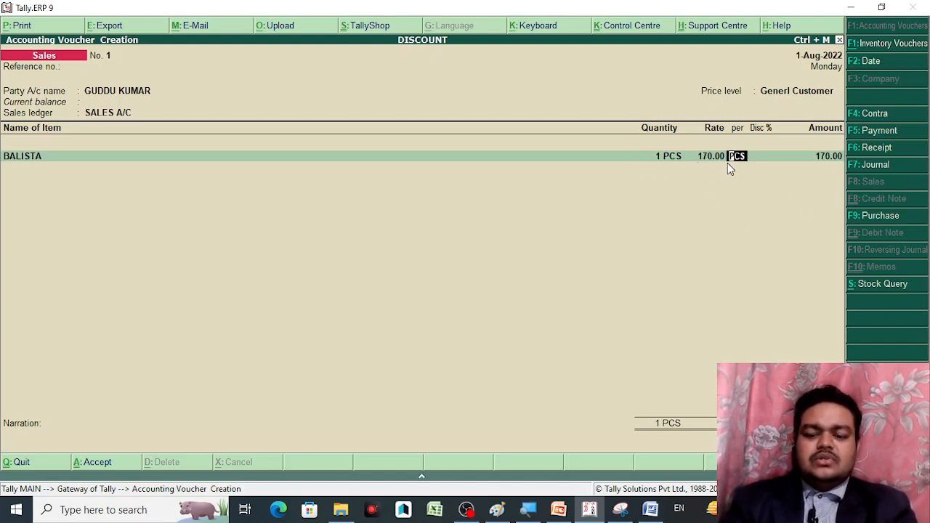
key("Return")
key("Return")
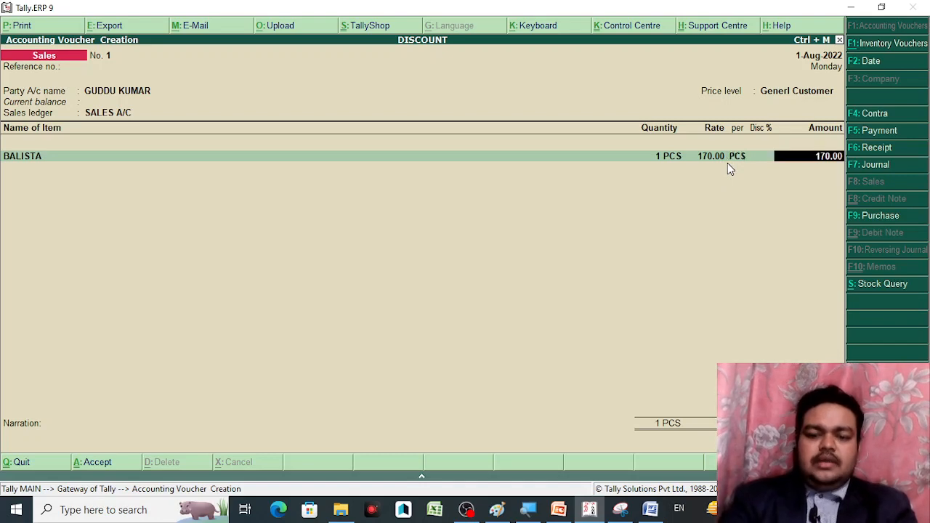
key("BackSpace")
key("BackSpace")
key("BackSpace")
key("BackSpace")
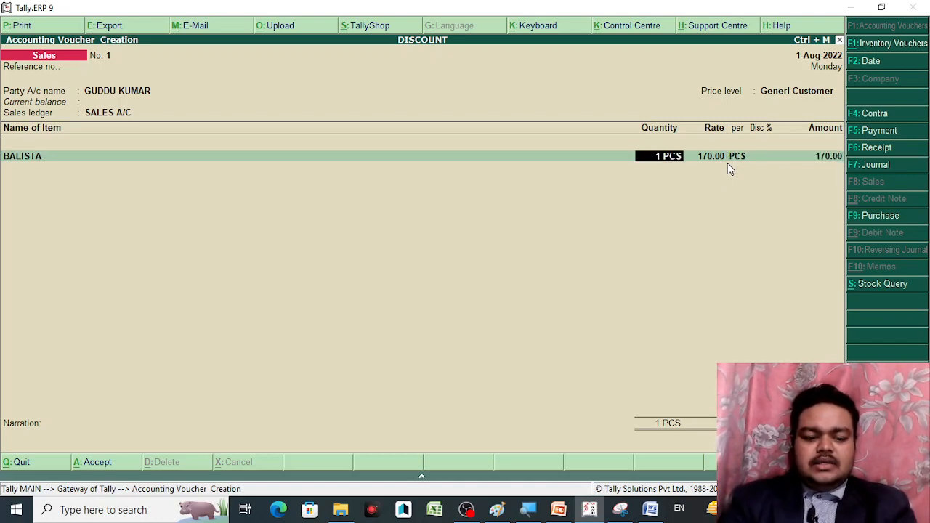
type("15")
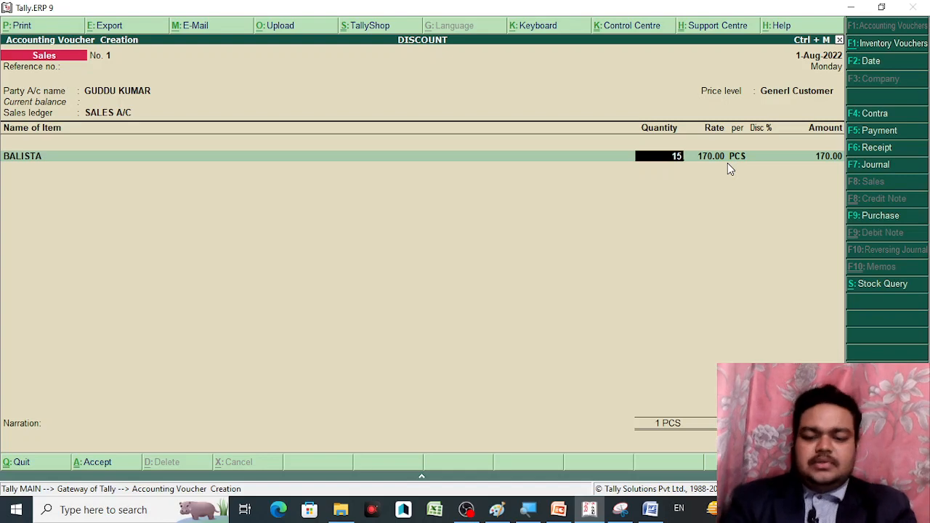
key("Return")
key("Return")
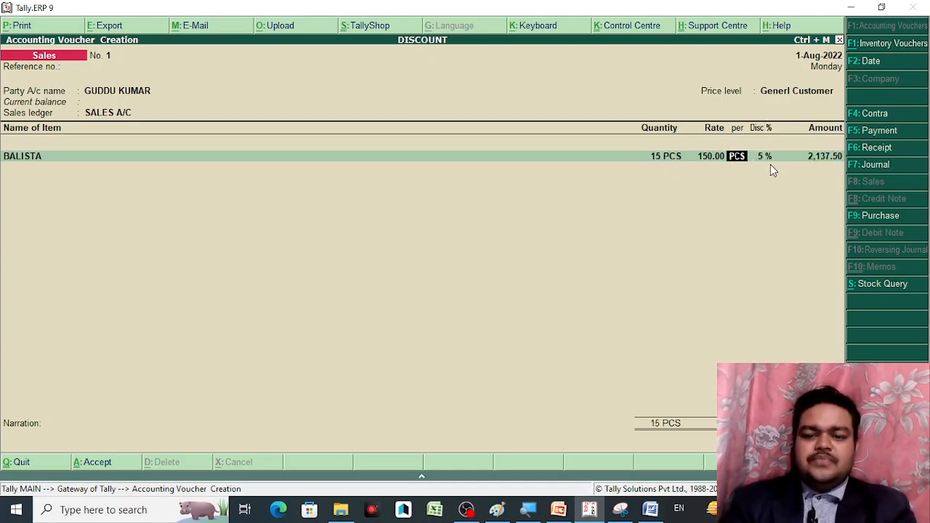
key("Return")
key("Return")
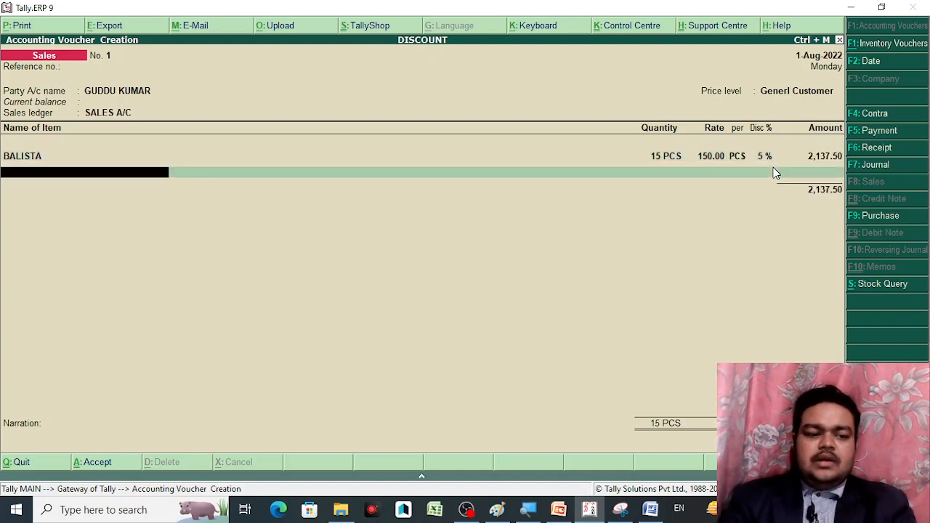
Go back to the party account and begin creating a new party ledger named 'Raj…'
left_click(811, 91)
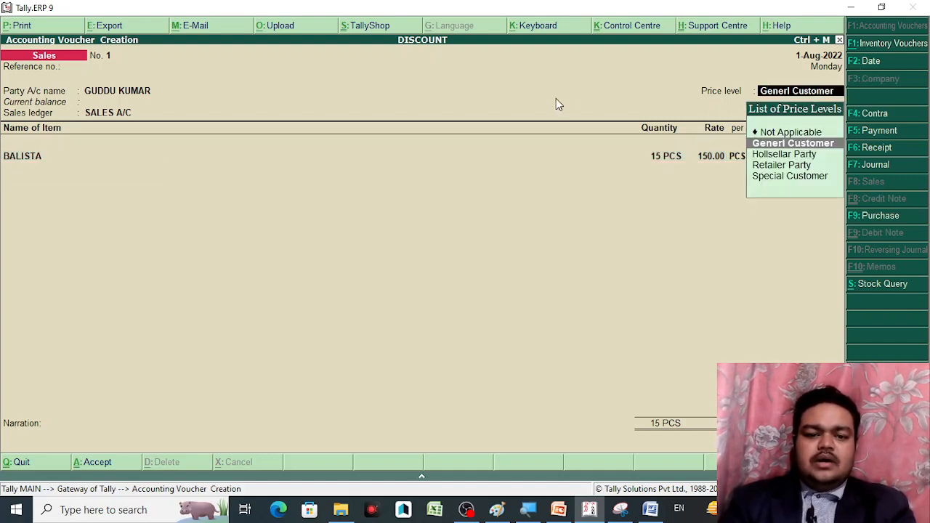
key("BackSpace")
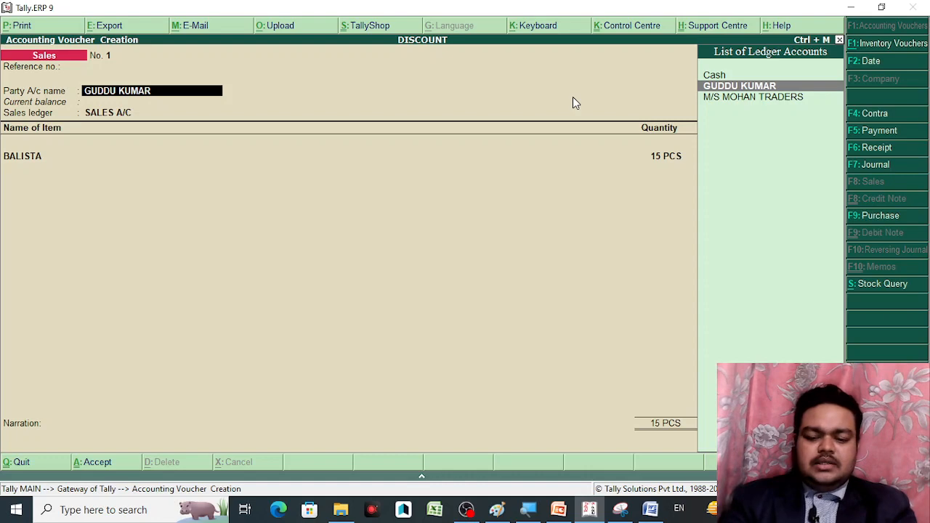
key("Return")
key("Return")
key("Return")
key("Return")
key("Return")
key("Return")
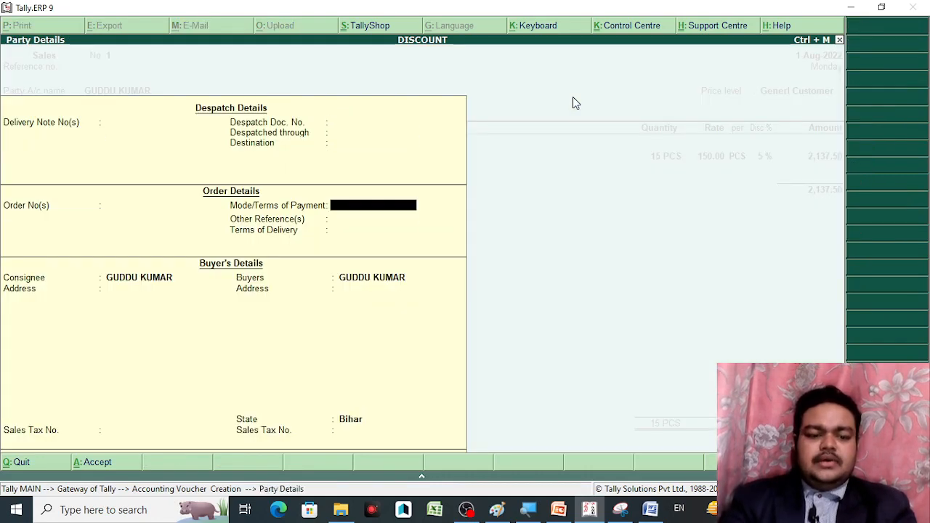
key("Return")
key("Return")
key("Return")
key("Return")
key("Return")
key("Return")
key("Return")
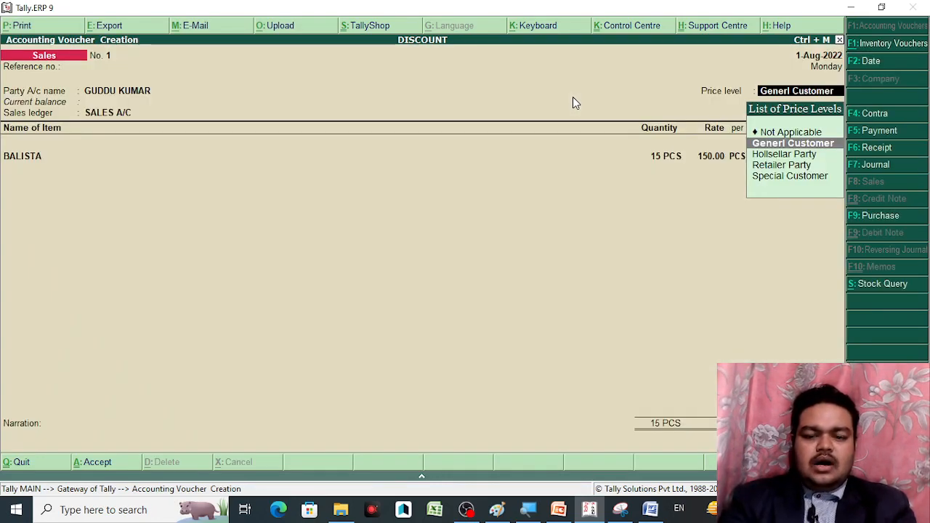
key("BackSpace")
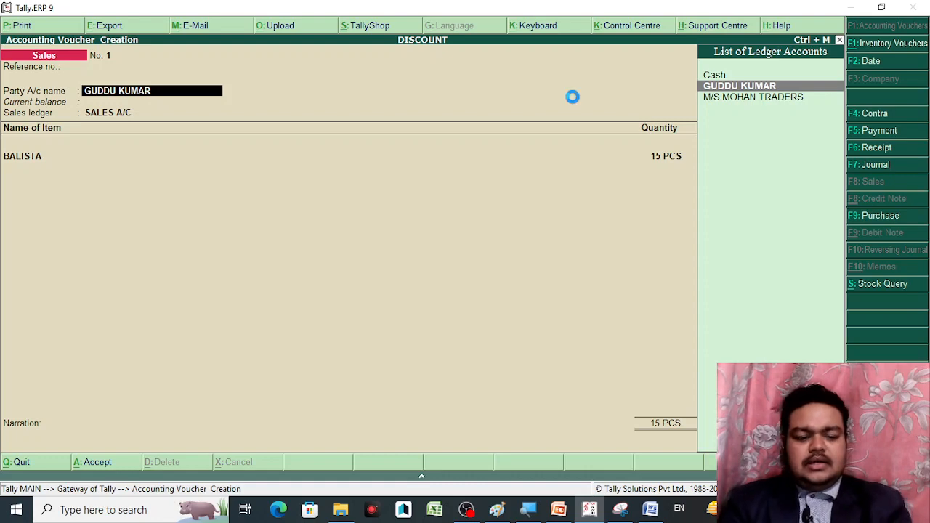
key("alt+c")
type("R")
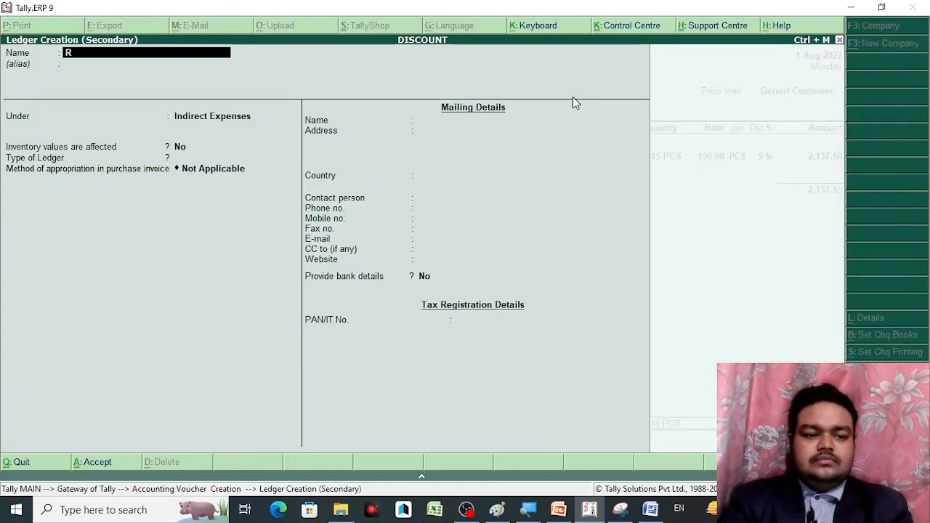
type("aj")
Correct the new party ledger's name to 'M.S Raju Retailers'
key("BackSpace")
key("BackSpace")
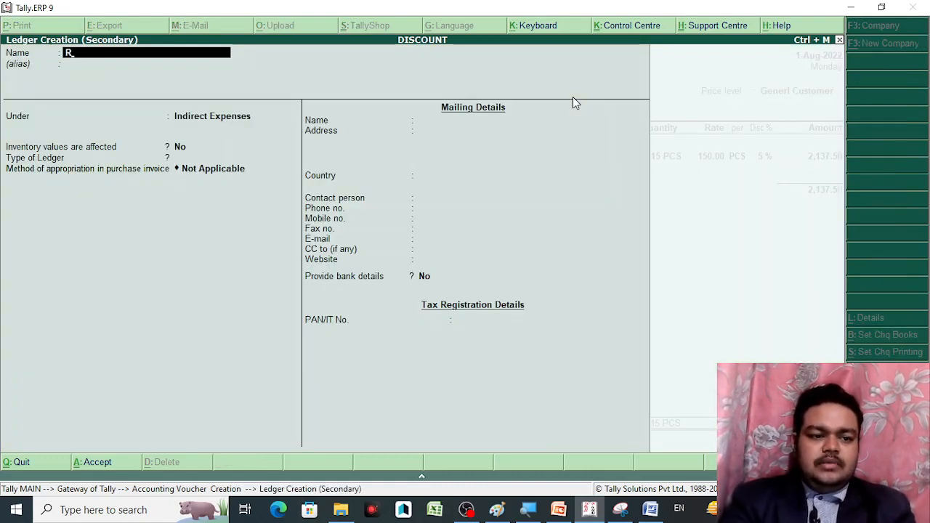
key("BackSpace")
type("M.S")
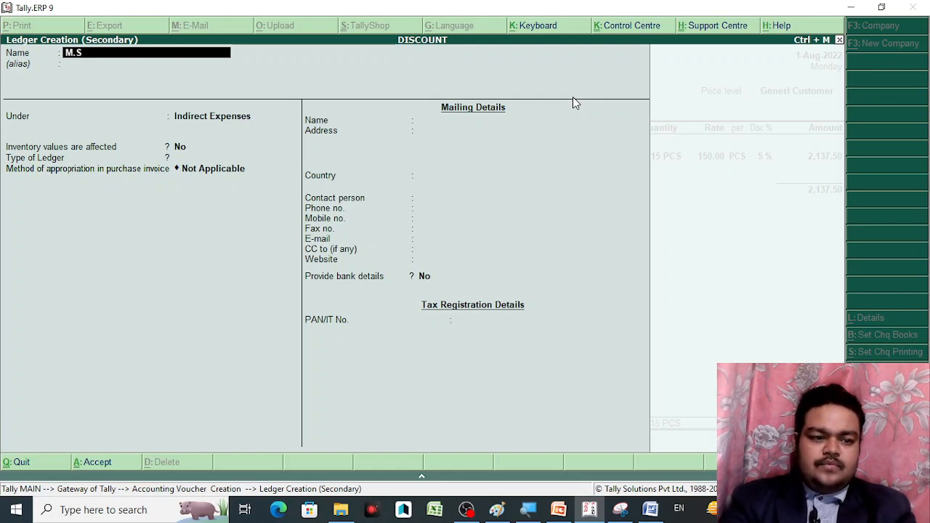
type(" Raju Tra")
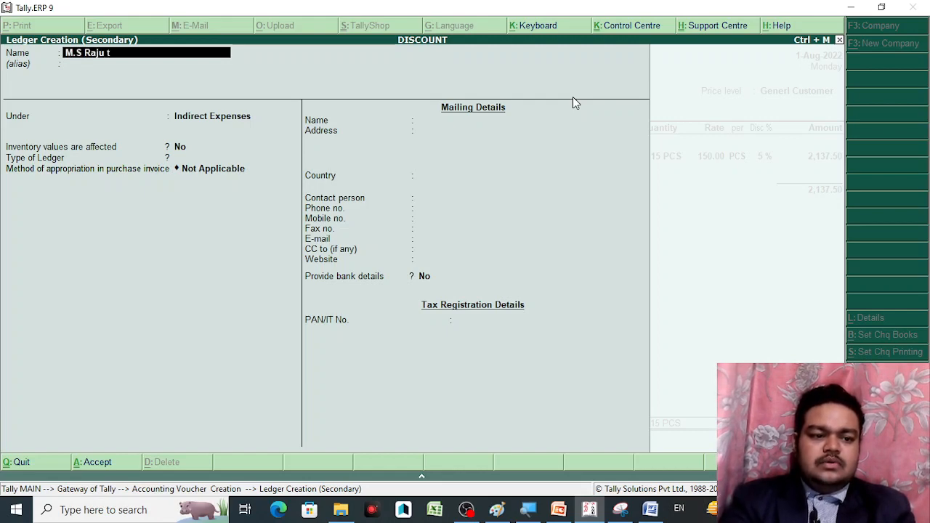
type("der")
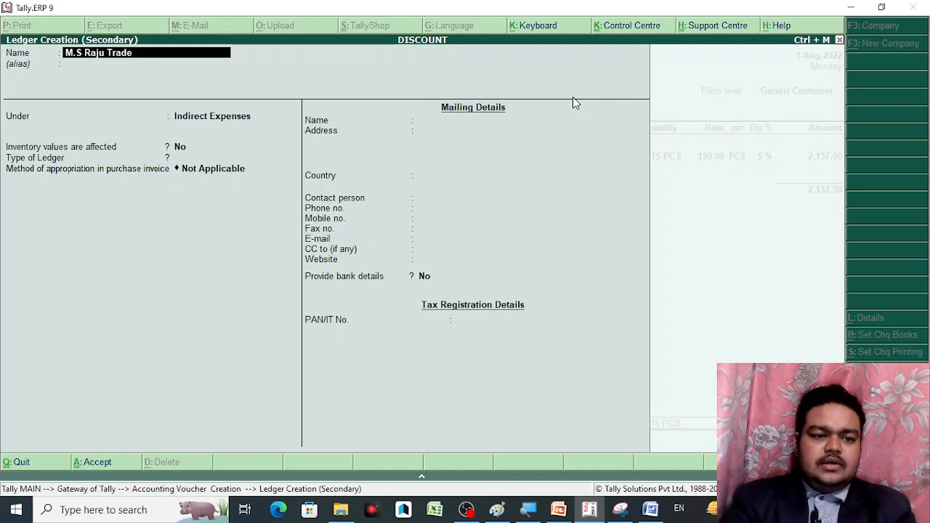
key("BackSpace")
key("BackSpace")
key("BackSpace")
key("BackSpace")
key("BackSpace")
type("t")
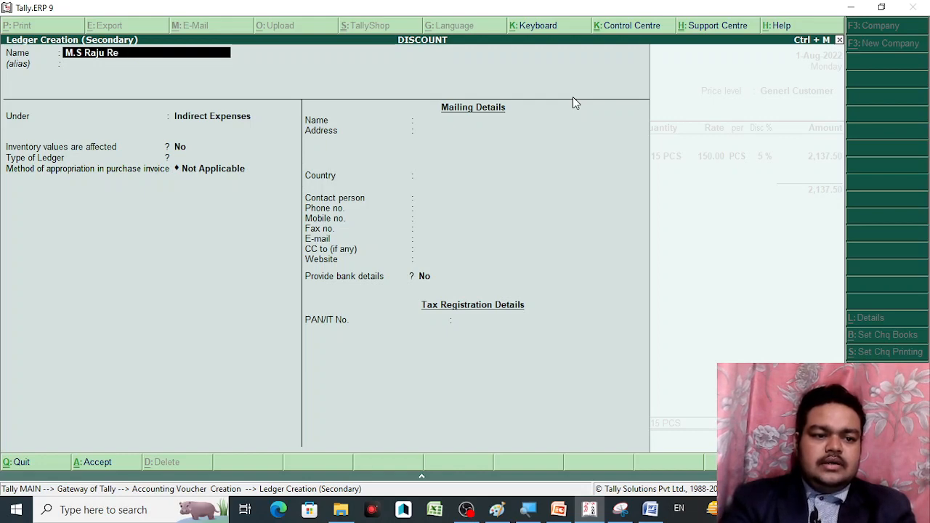
type("etailers")
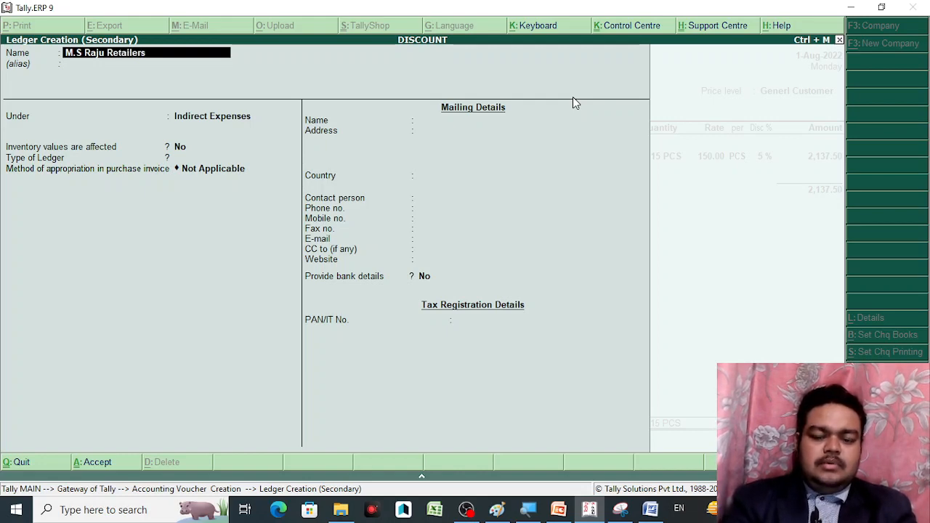
key("Return")
Put the ledger under Sundry Debtors with Retailer Party price level and state Bihar
type("Sun")
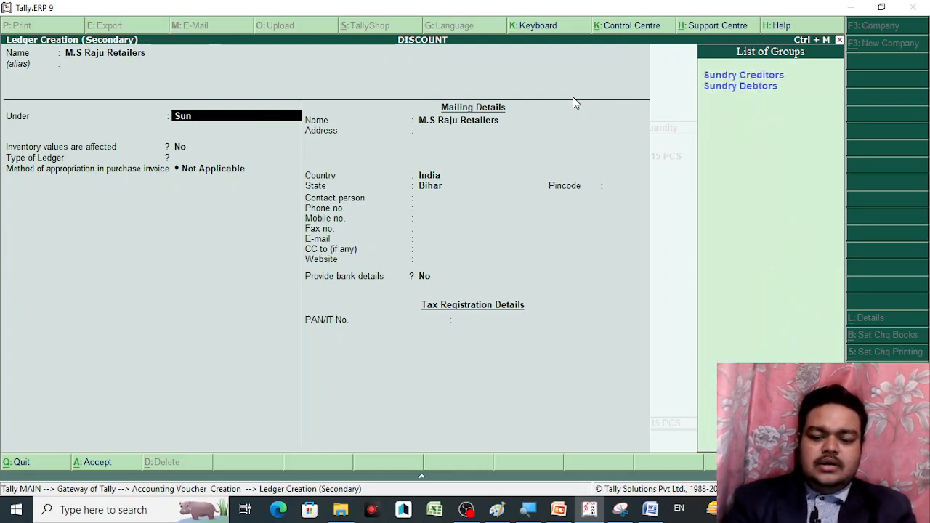
key("Down")
key("Return")
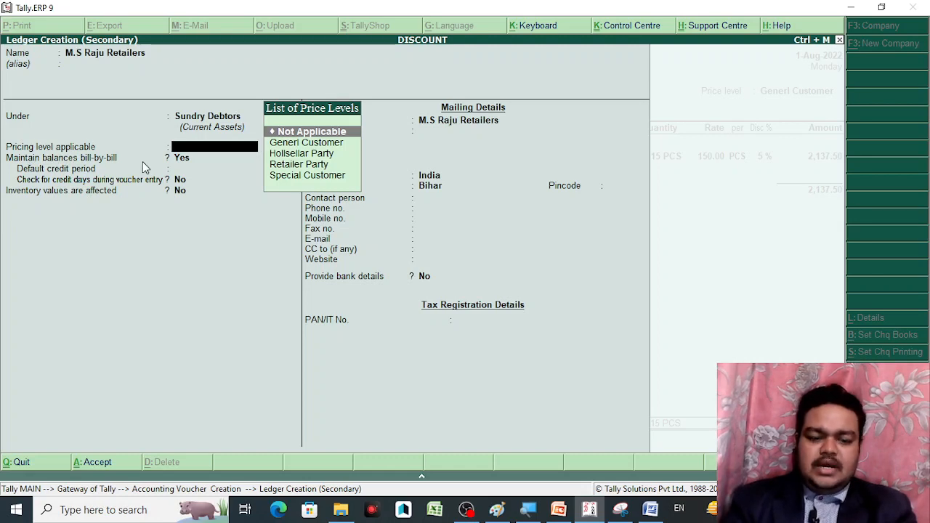
key("Down")
key("Down")
key("Down")
key("Down")
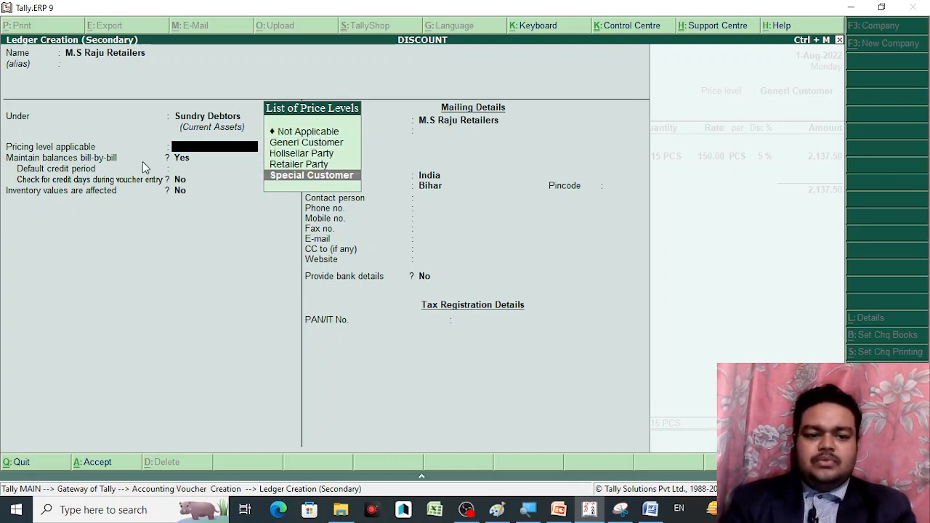
key("Up")
key("Return")
key("Return")
key("Return")
key("Return")
key("Return")
key("Return")
key("Return")
key("Return")
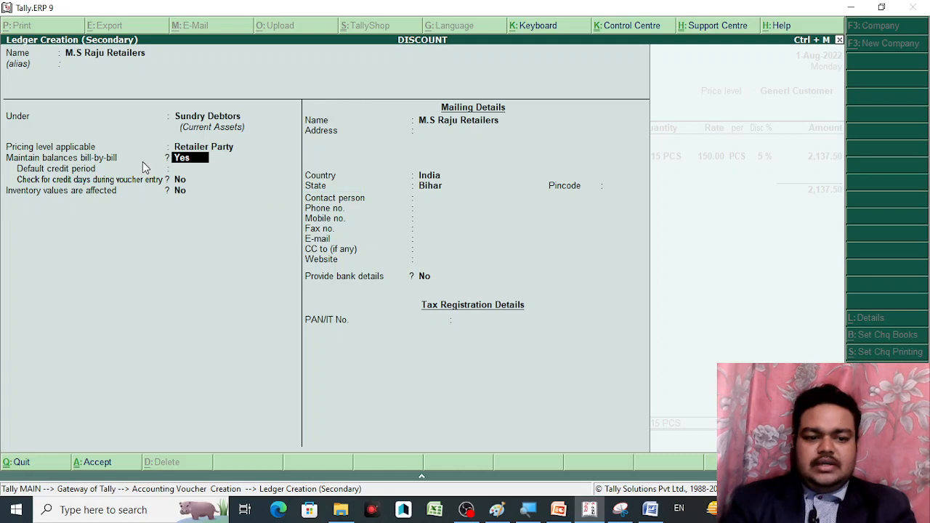
key("Return")
key("Return")
key("Return")
key("Return")
key("Return")
key("Return")
key("Return")
key("Return")
key("Return")
key("Return")
key("Return")
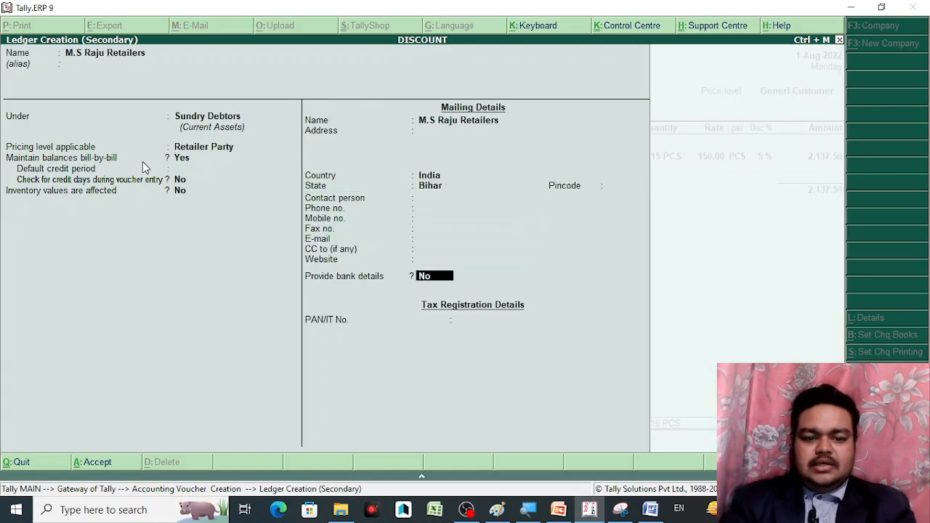
key("Return")
key("Return")
key("Return")
key("Return")
key("Return")
key("Return")
key("Return")
key("Return")
key("Return")
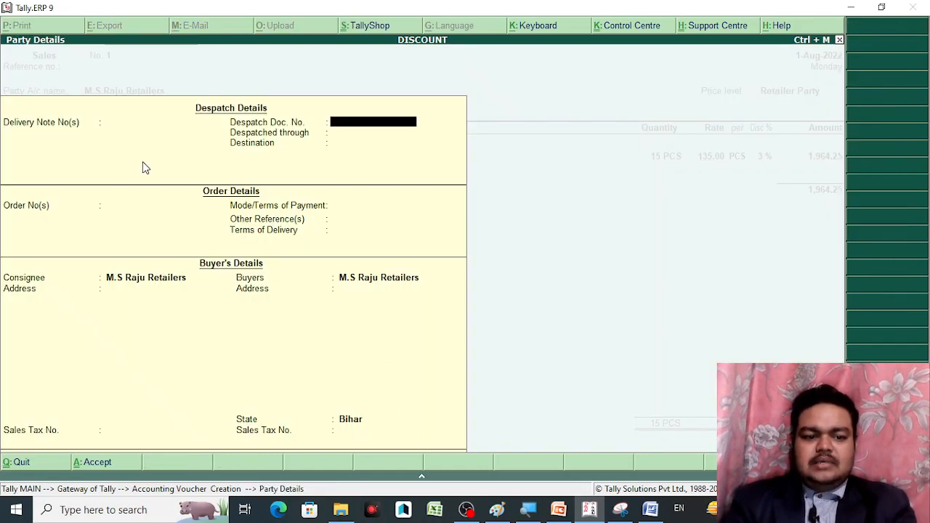
Pass the party details and accept BALISTA, now priced 135.00 less 3% for 15 PCS
key("Return")
key("Return")
key("Return")
key("Return")
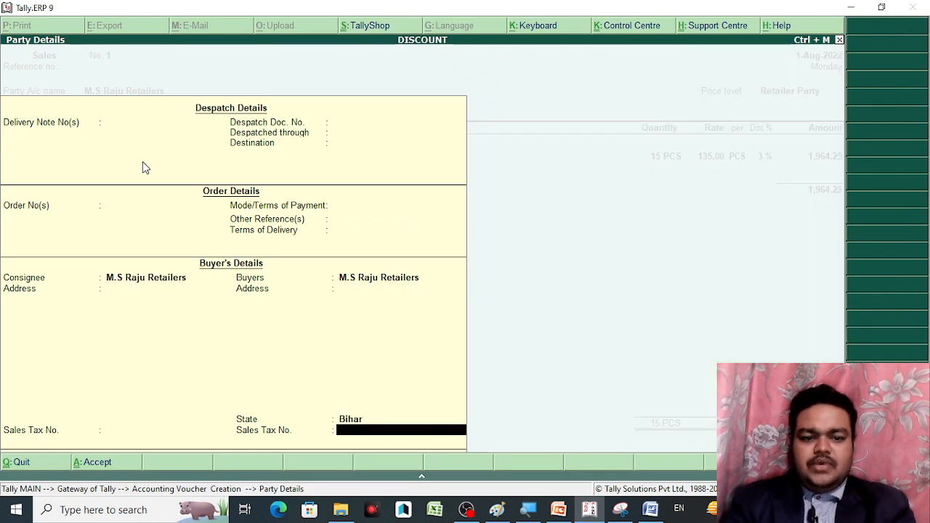
key("Return")
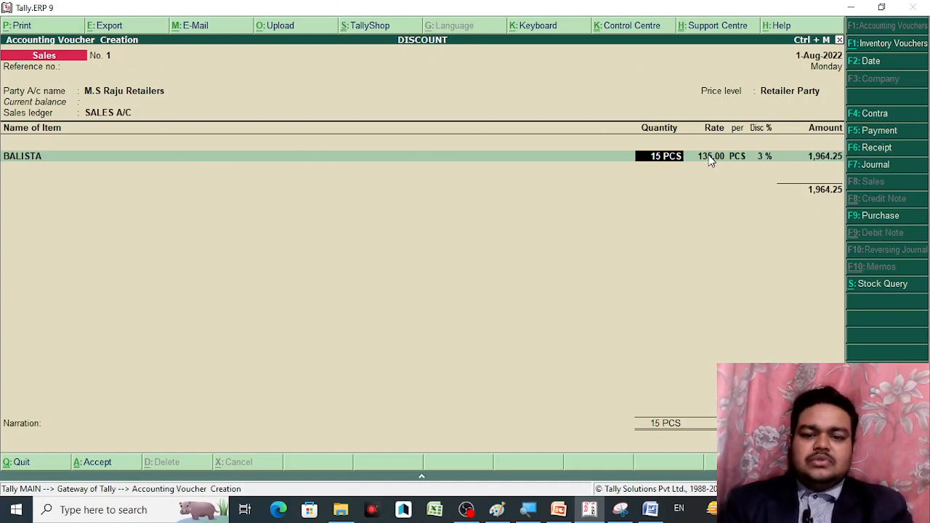
Change BALISTA's quantity to 1 PCS and switch the party to a different customer ledger
type("1")
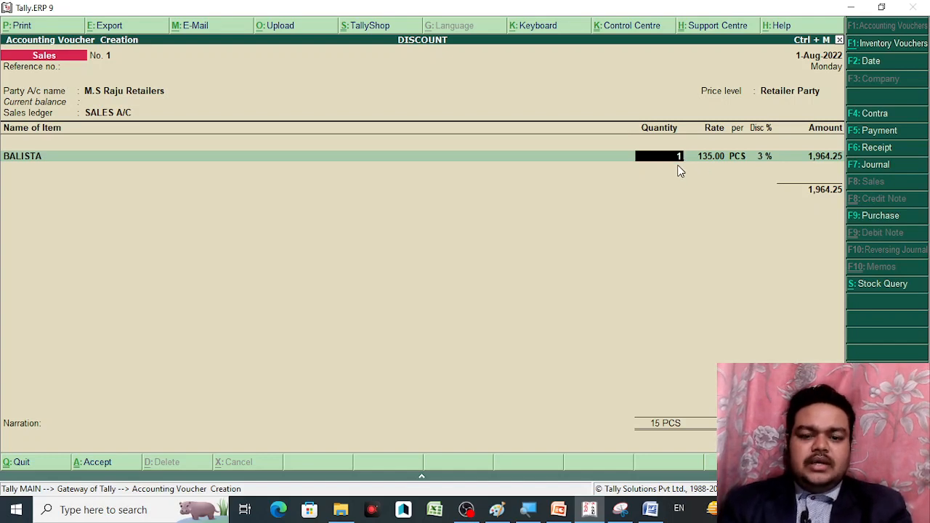
key("Return")
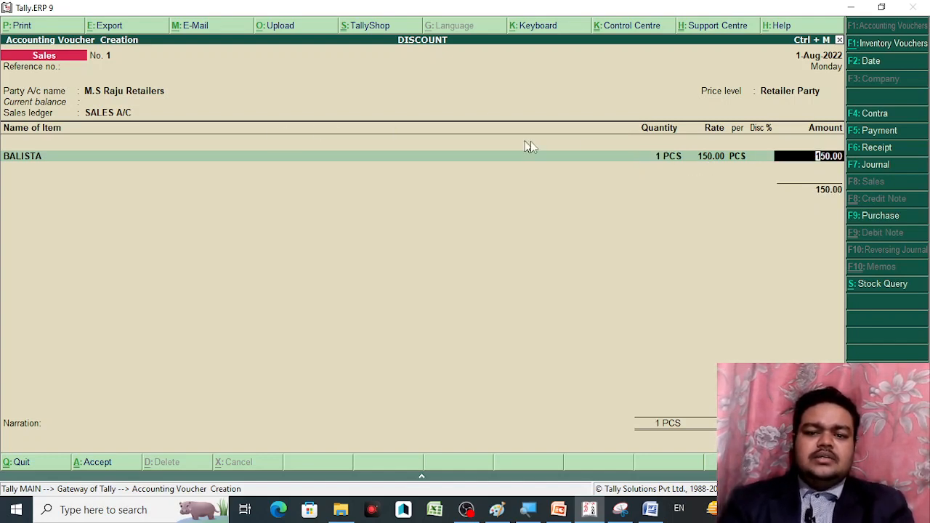
left_click(778, 93)
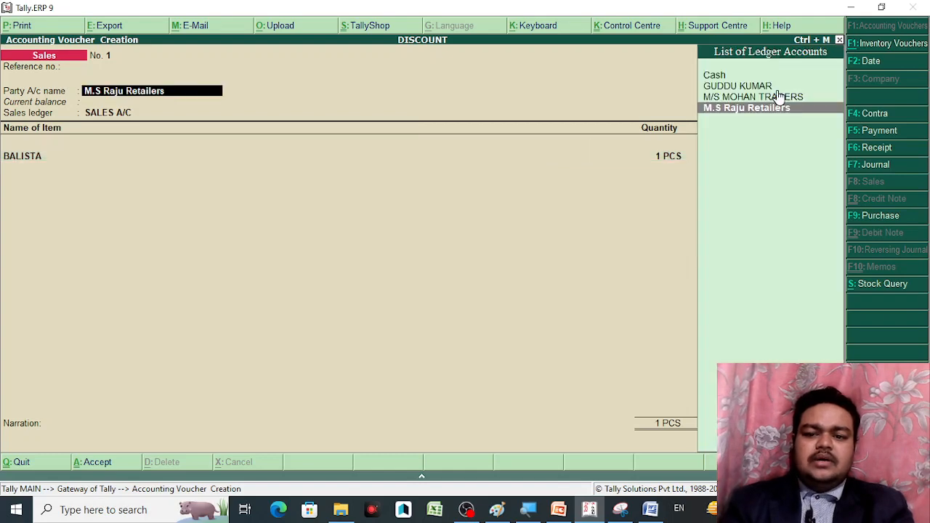
key("Up")
key("Up")
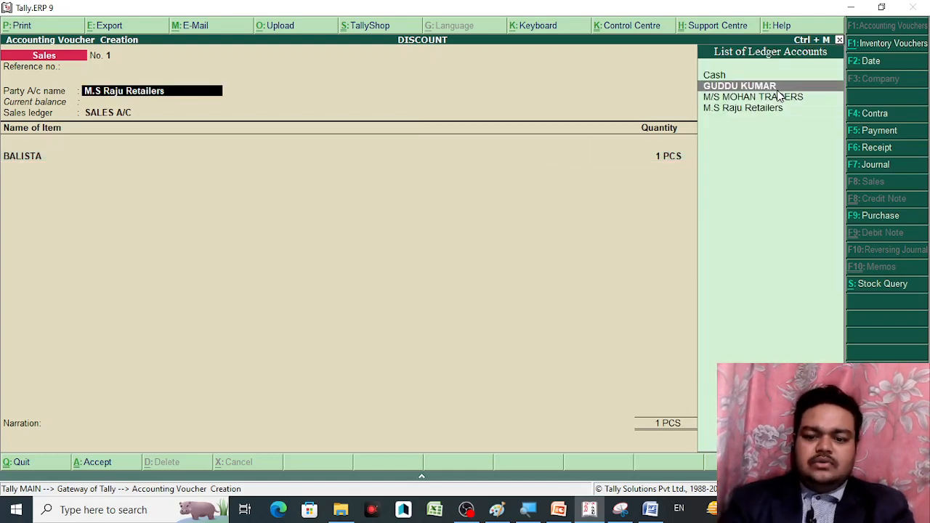
key("Return")
key("Return")
key("Return")
key("Return")
key("Return")
key("Return")
key("Return")
key("Return")
key("Return")
key("Return")
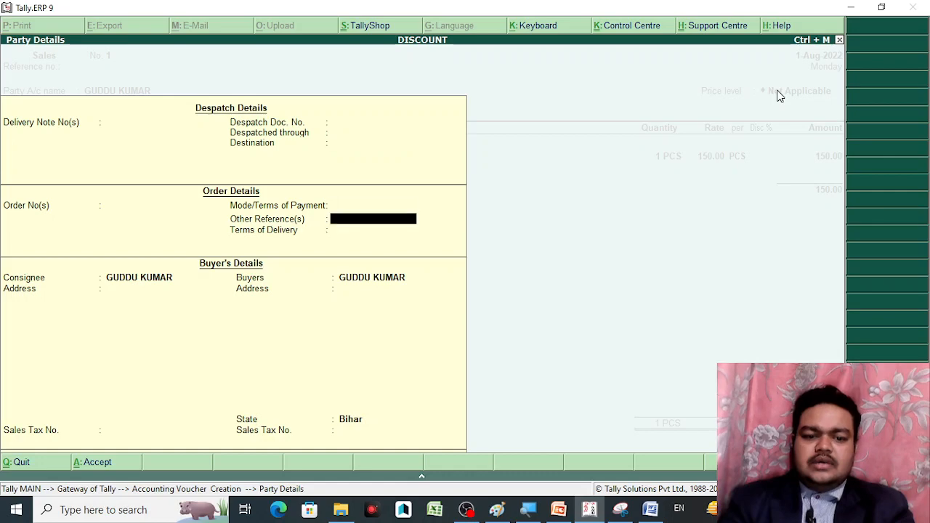
key("Return")
key("Return")
key("Return")
key("Return")
key("Return")
key("Return")
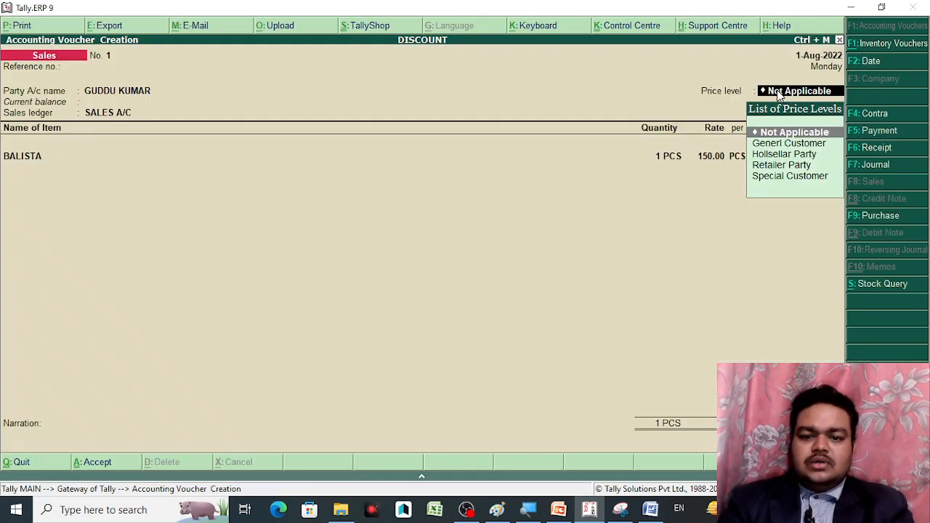
key("Return")
key("Return")
key("Return")
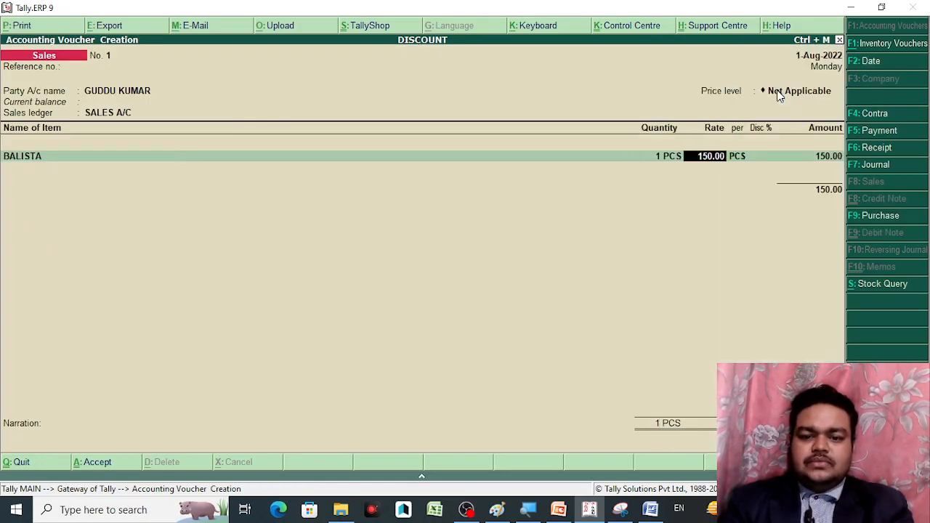
Set the price level to Generl Customer and re-enter BALISTA at 1 PCS for 170.00
key("BackSpace")
key("BackSpace")
key("BackSpace")
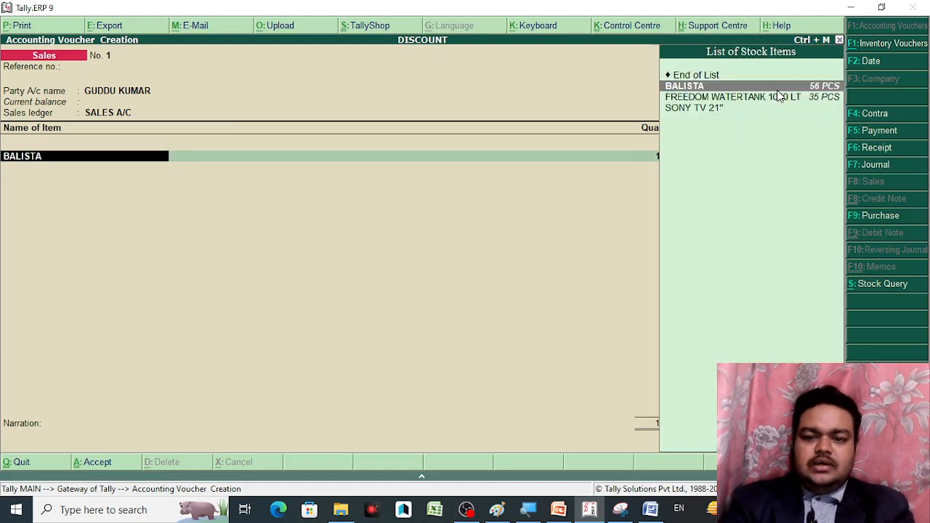
key("Return")
key("BackSpace")
key("BackSpace")
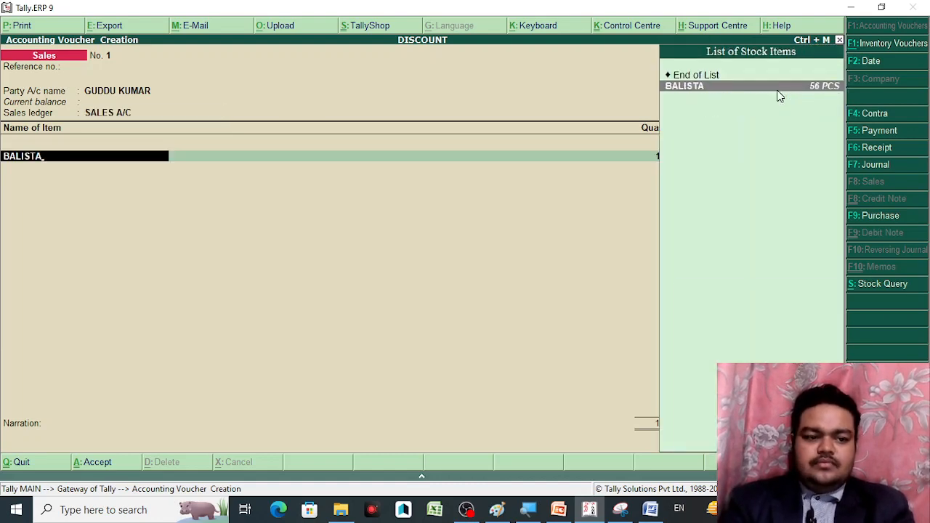
key("BackSpace")
key("BackSpace")
key("BackSpace")
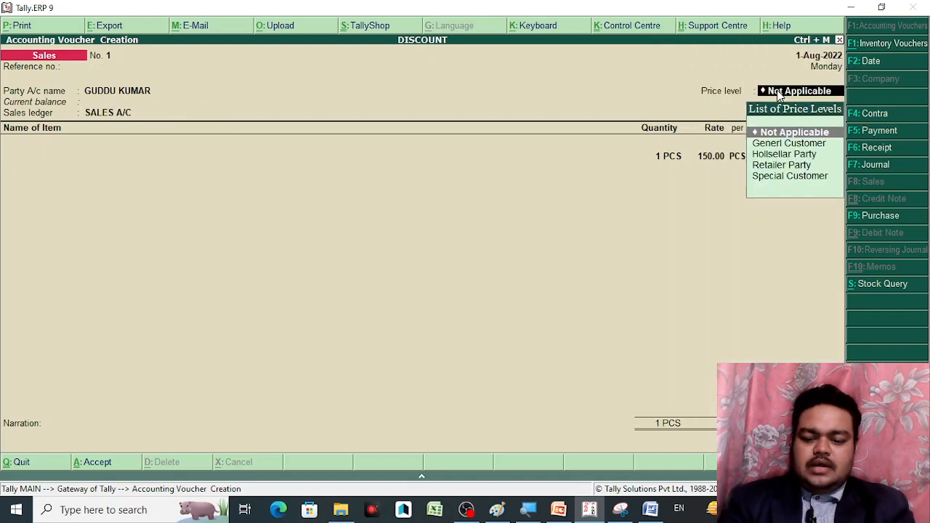
key("Down")
key("Down")
key("Down")
key("Down")
key("Up")
key("Up")
key("Up")
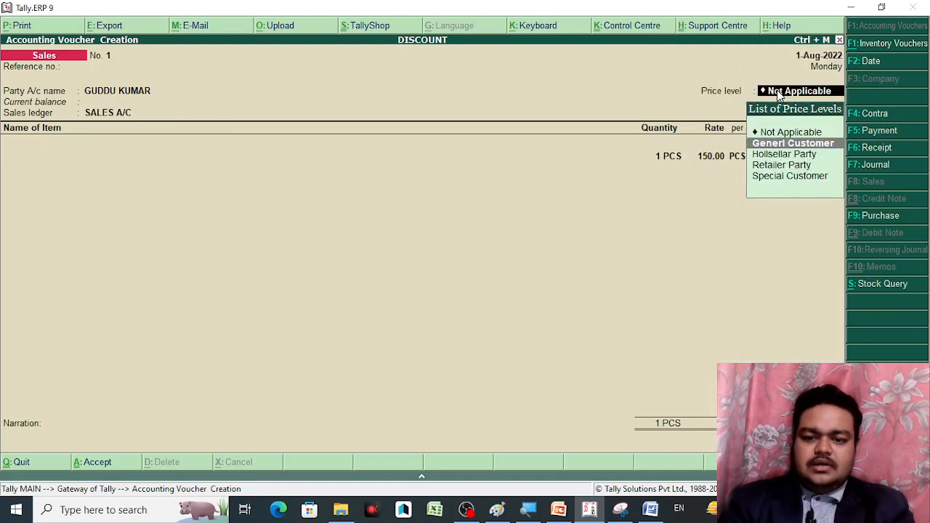
key("BackSpace")
key("Return")
key("Return")
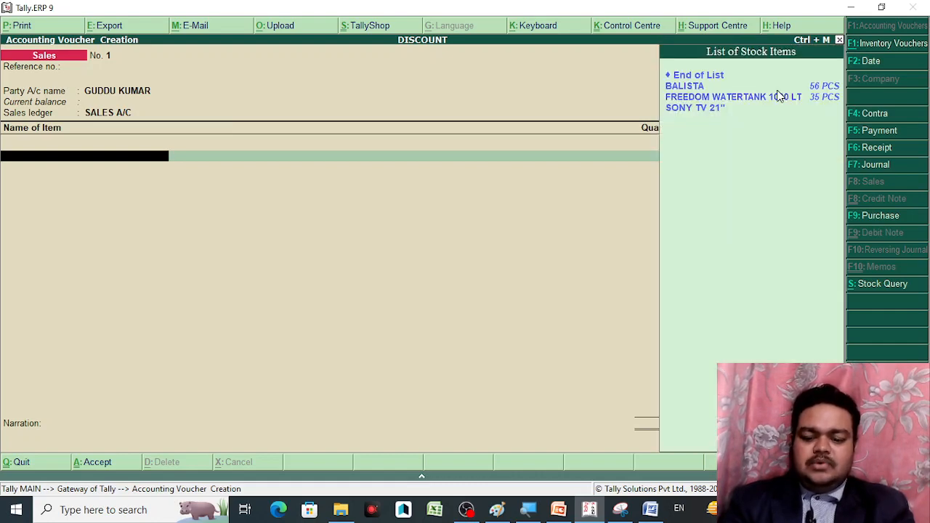
key("Return")
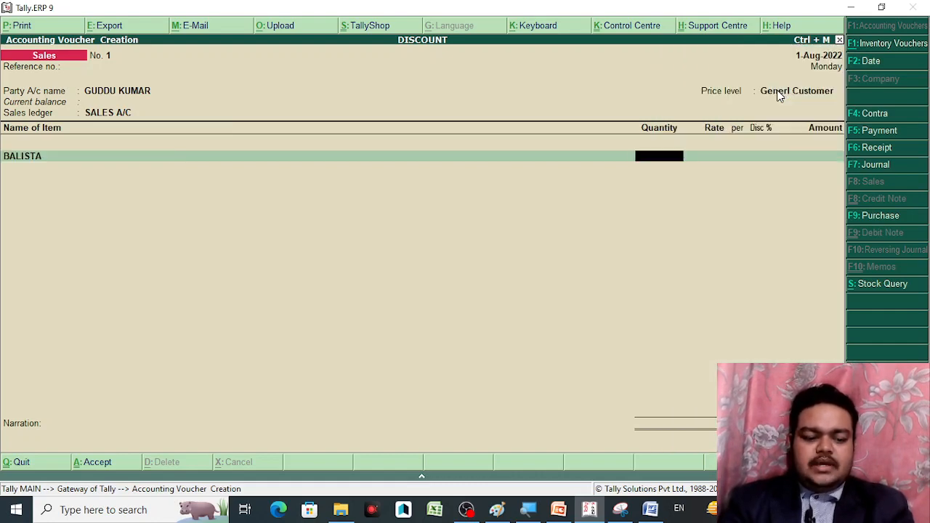
type("1")
key("Return")
key("Return")
key("Return")
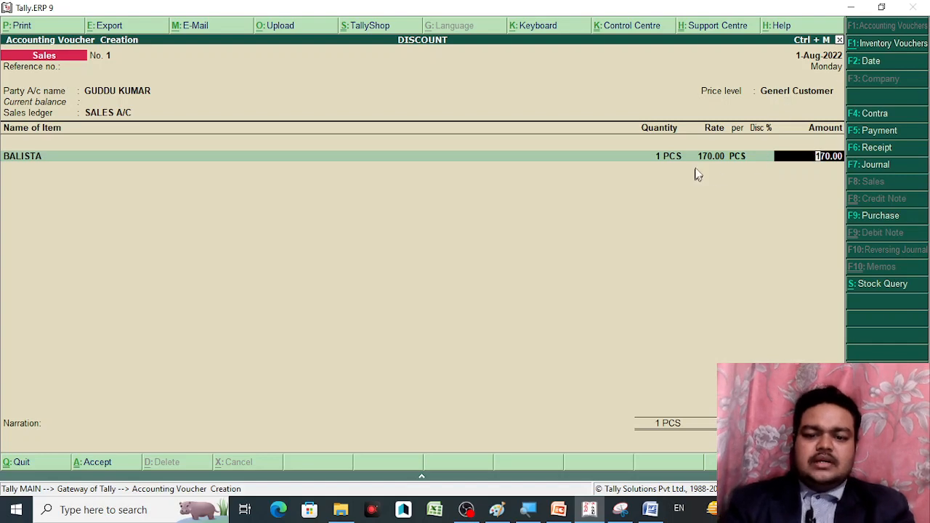
key("BackSpace")
key("BackSpace")
key("BackSpace")
key("BackSpace")
key("BackSpace")
key("BackSpace")
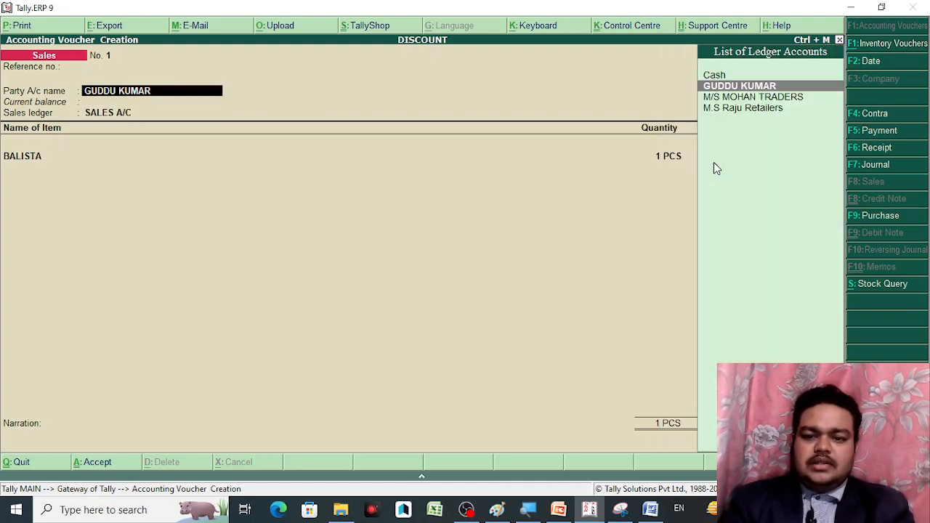
Reselect M.S Raju Retailers and bill BALISTA 10 PCS at 135.00 less 3%, totalling 1,309.50
key("Down")
key("Down")
key("Return")
key("Return")
key("Return")
key("Return")
key("Return")
key("Return")
key("Return")
key("Return")
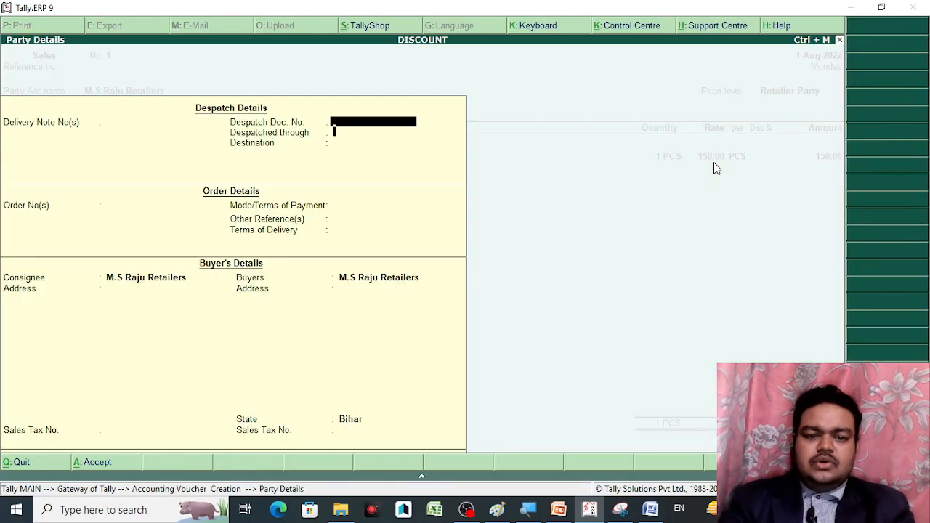
key("Return")
key("Return")
key("Return")
key("Return")
key("Return")
key("Return")
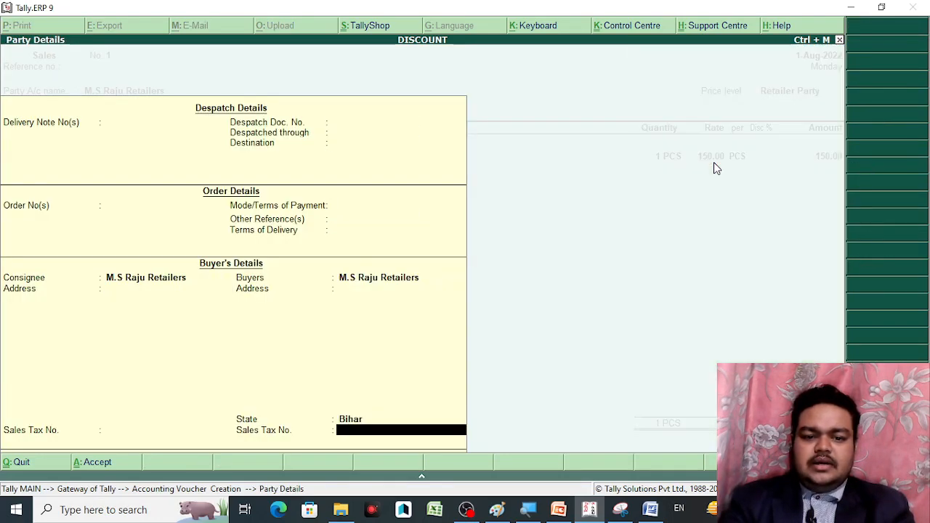
key("Return")
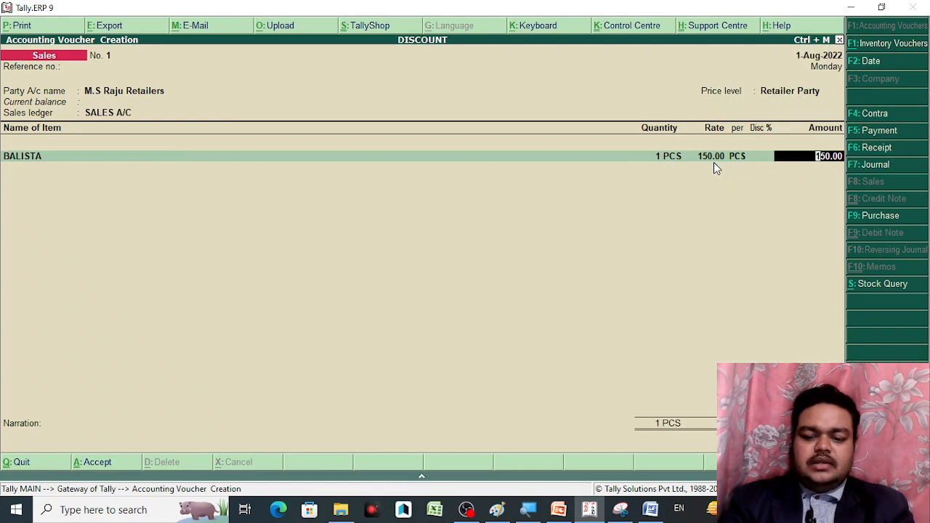
key("BackSpace")
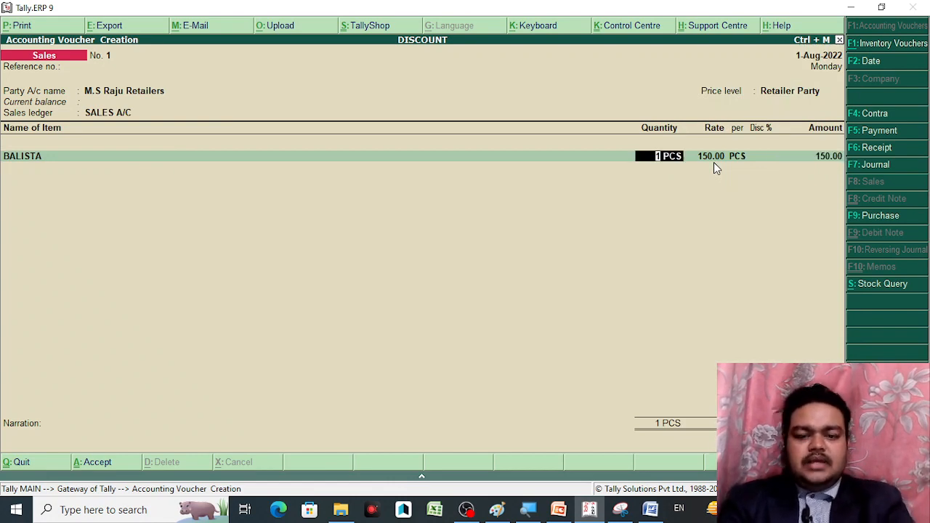
type("0")
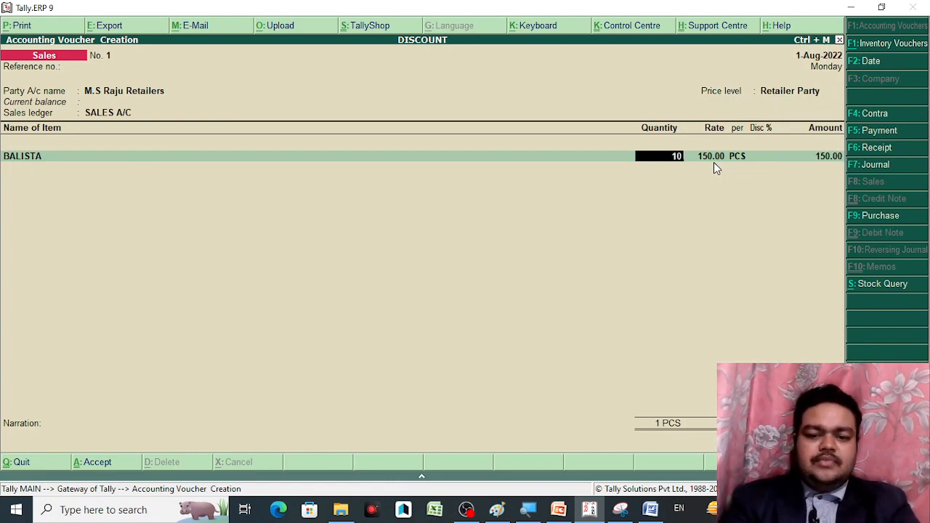
key("Return")
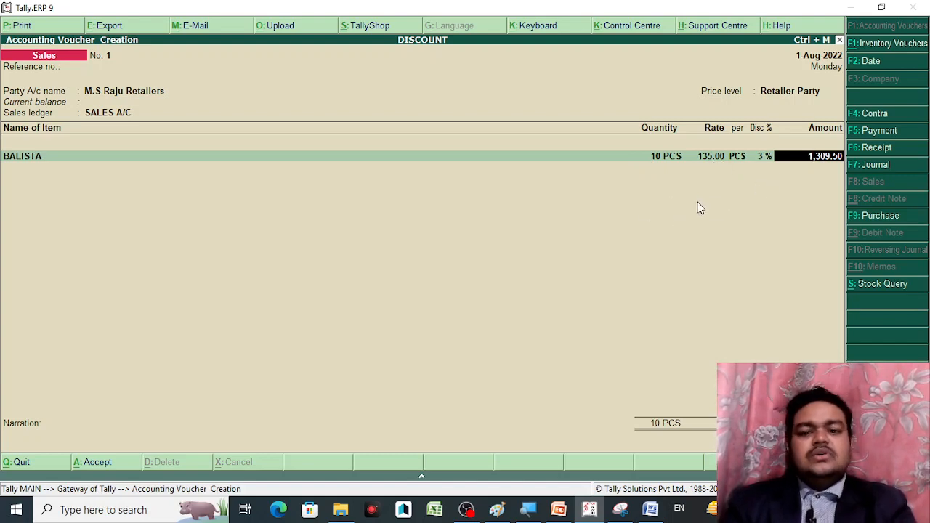
key("Return")
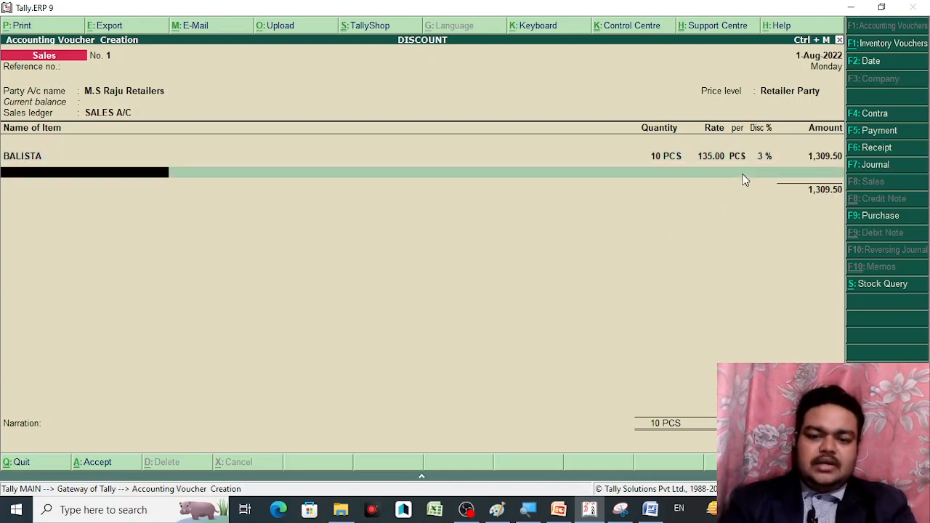
End the item list, accept the 1,309.50 New Ref bill-wise entry, and save the voucher
key("Return")
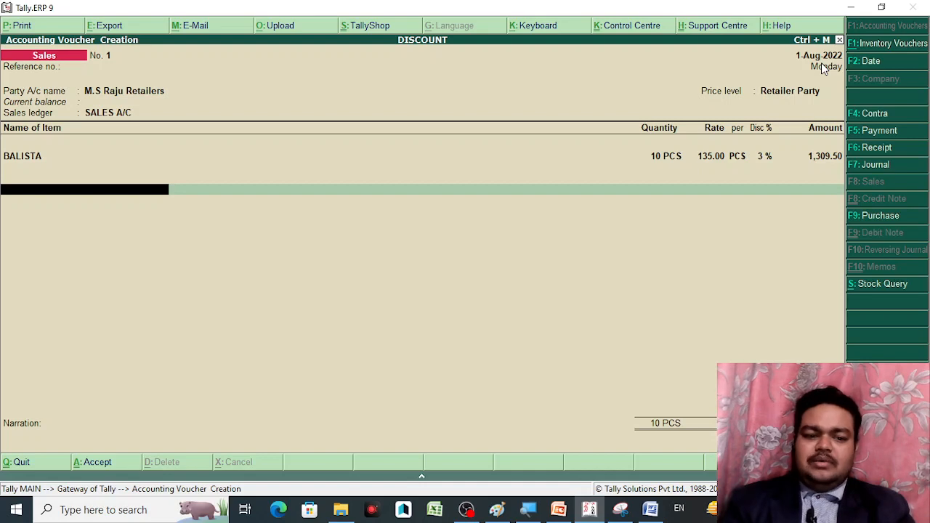
key("Return")
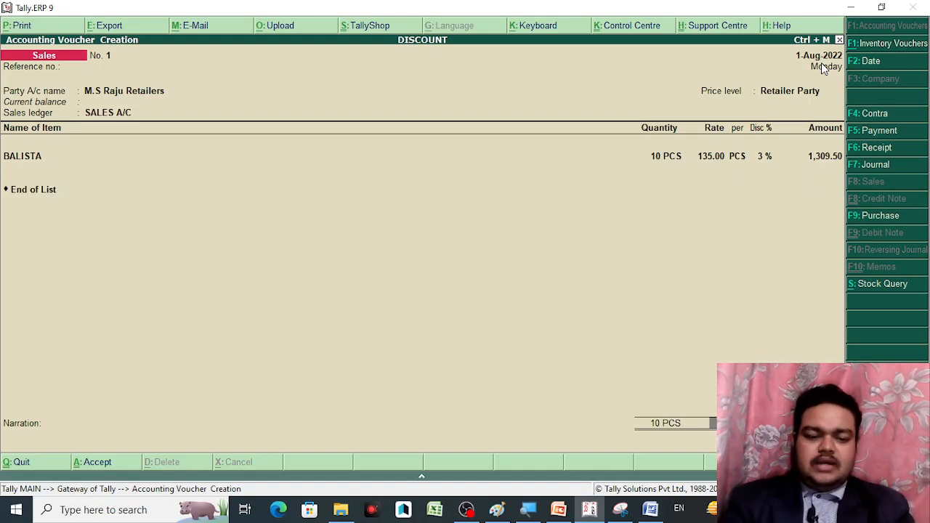
key("Return")
key("Return")
key("Return")
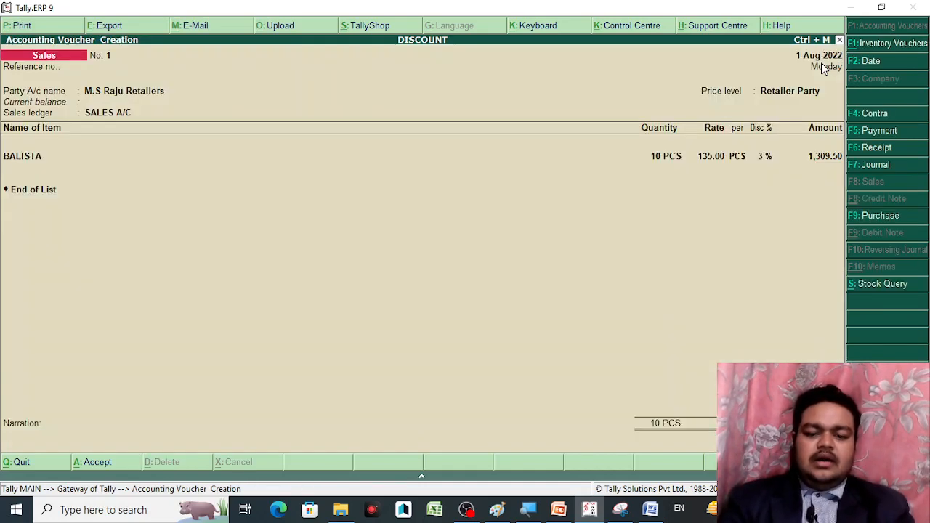
key("ctrl+a")
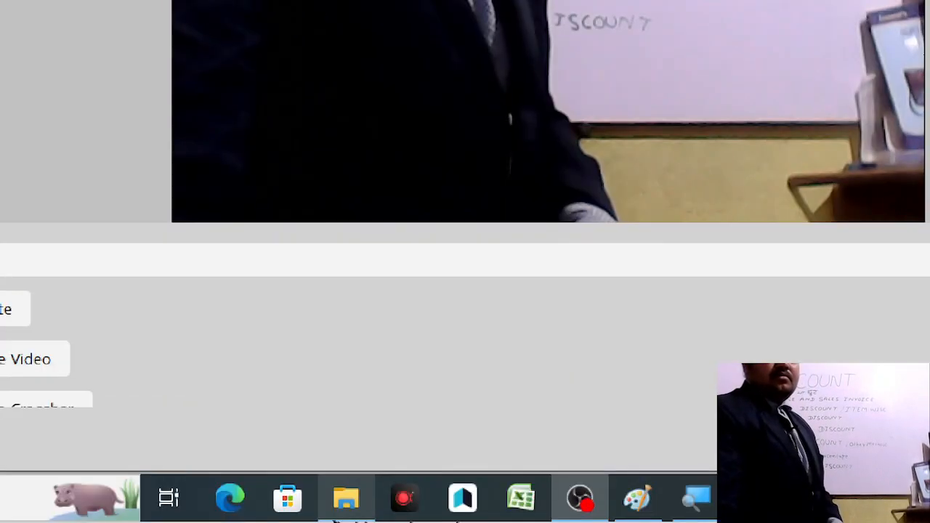
mouse_move(335, 520)
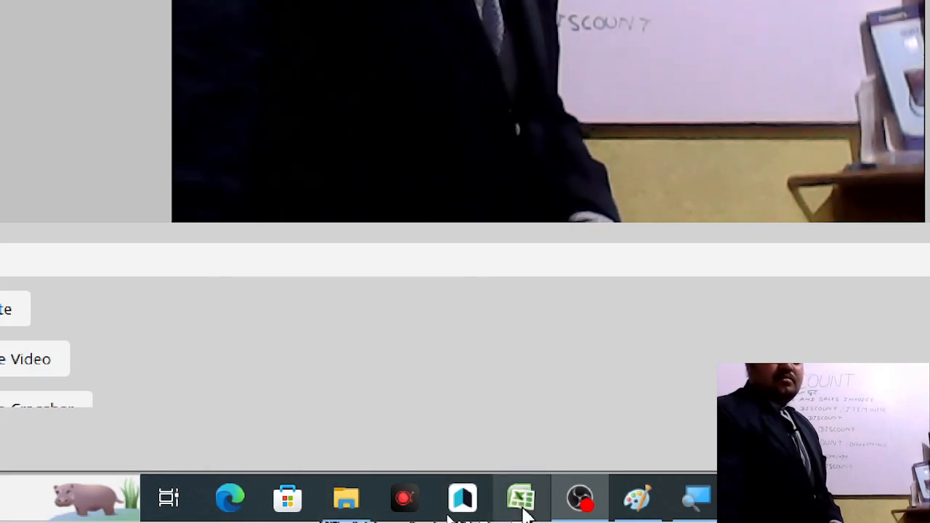
mouse_move(611, 489)
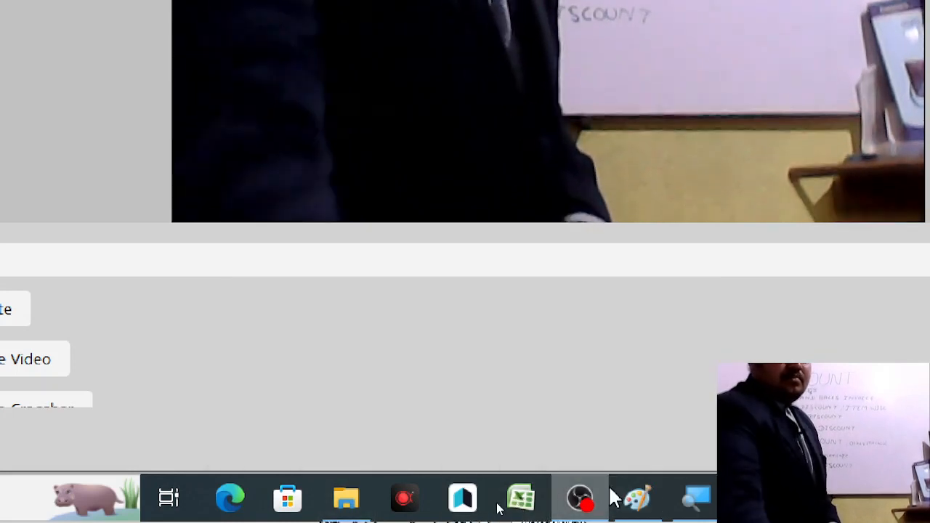